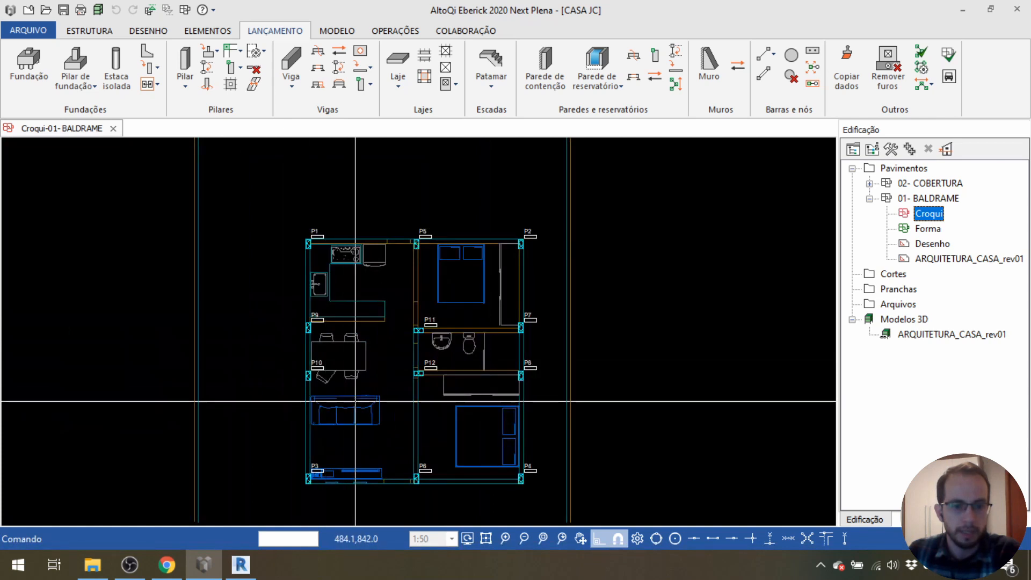
Start a new standard beam (Viga) in the 01- BALDRAME floor sketch to bring up its settings.
middle_click_drag(366, 376, 381, 367)
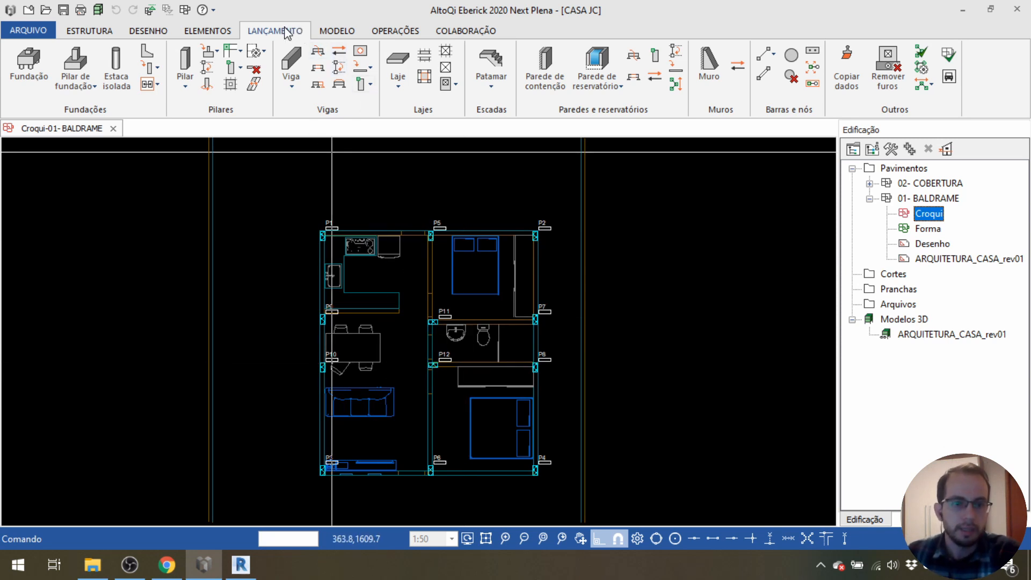
left_click(293, 87)
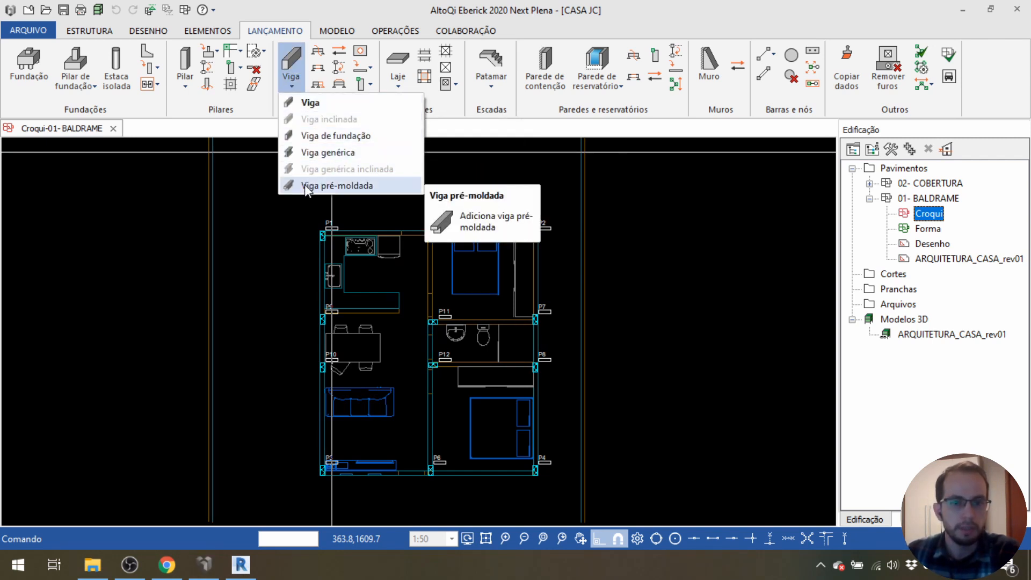
left_click(306, 104)
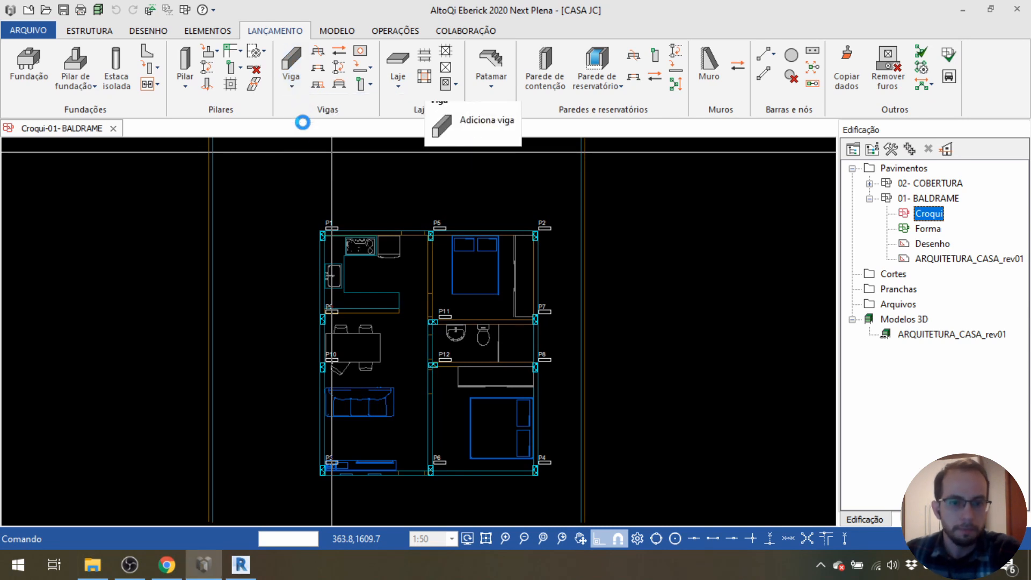
Preview the T and inverted L section types for the beam and return to the rectangular type.
left_click(477, 198)
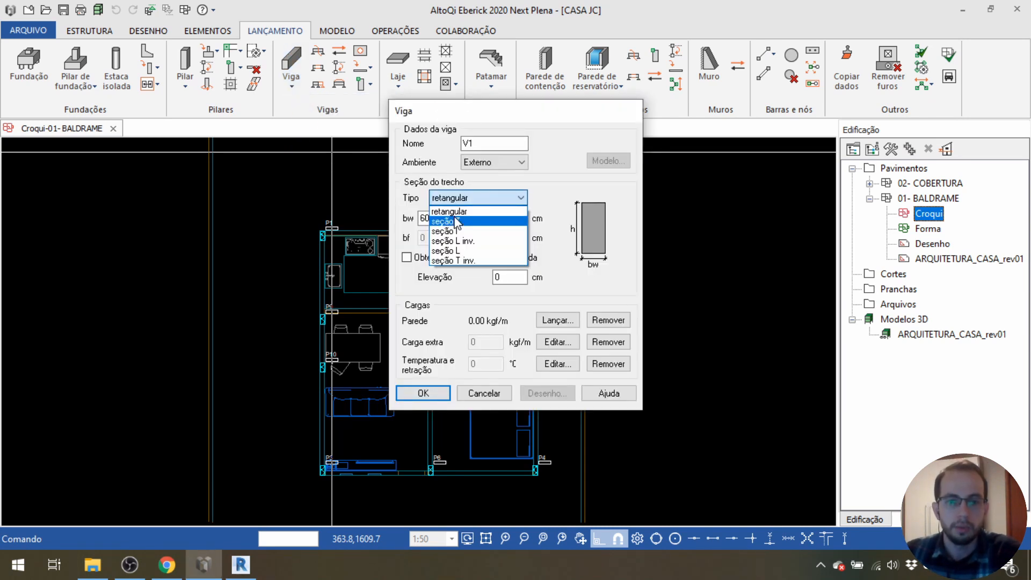
left_click(457, 222)
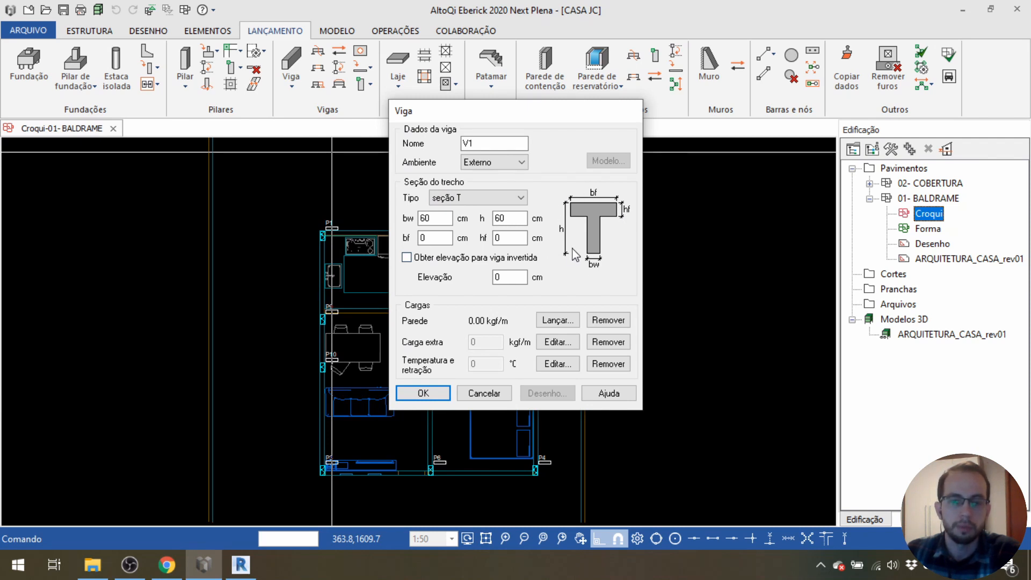
left_click(518, 202)
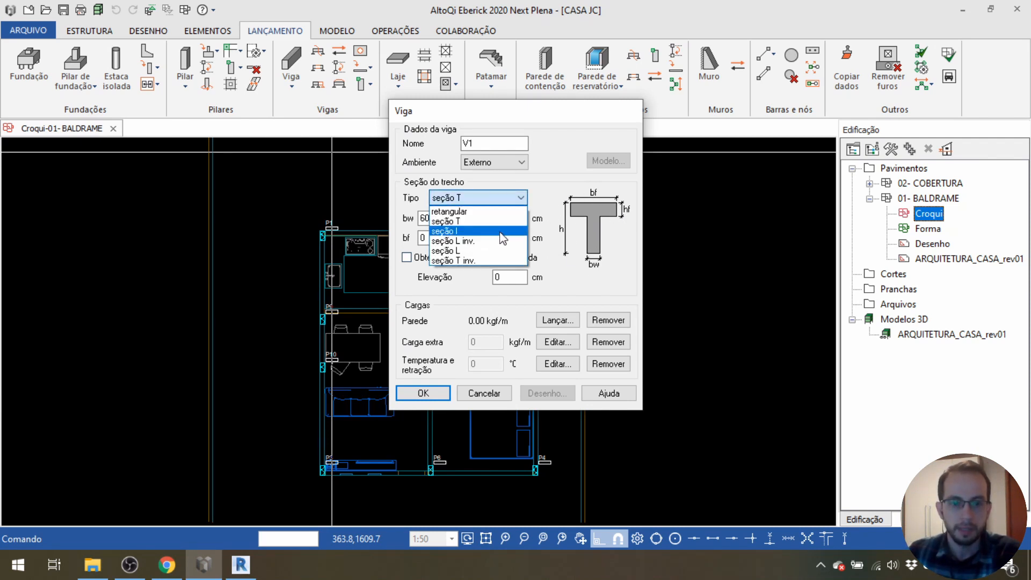
left_click(500, 241)
left_click(518, 198)
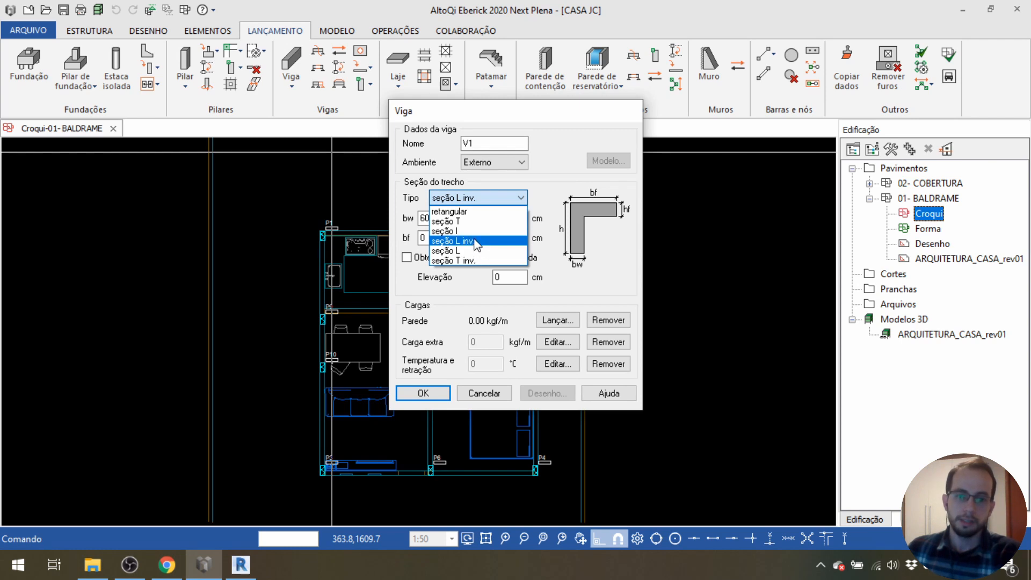
left_click(476, 212)
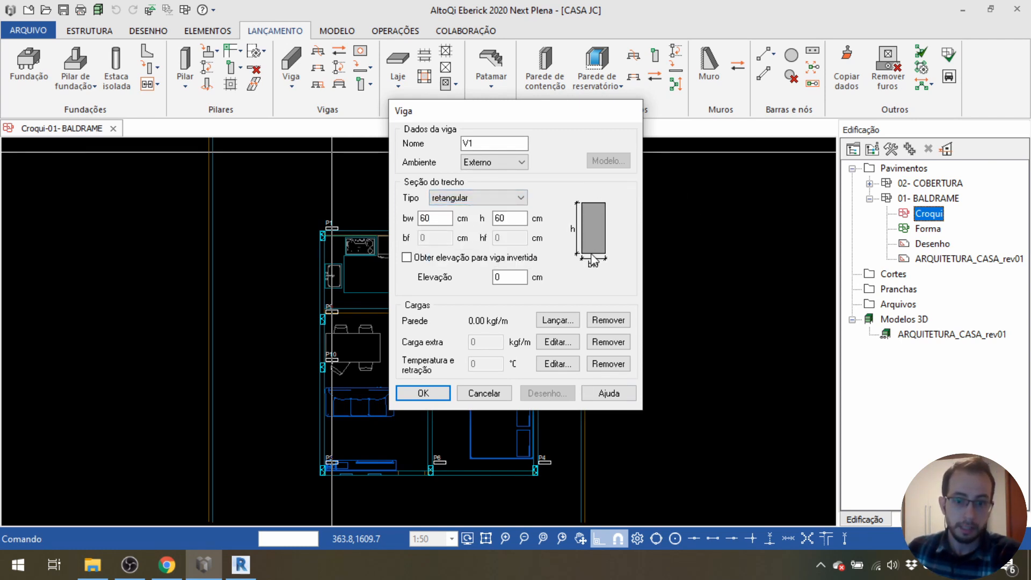
Set the beam's rectangular section to bw 14 cm and h 30 cm and accept the beam settings.
double_click(443, 218)
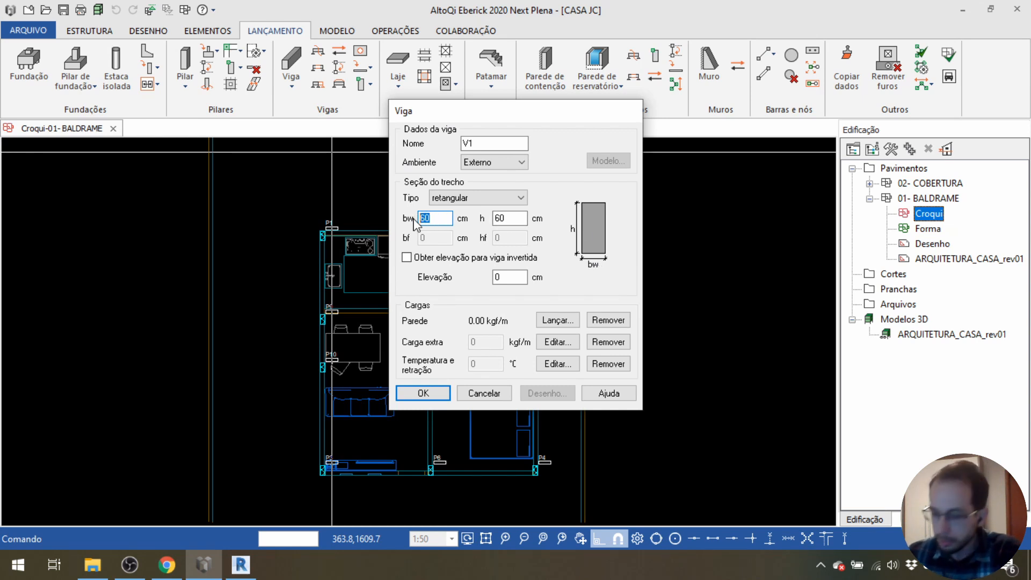
type("14")
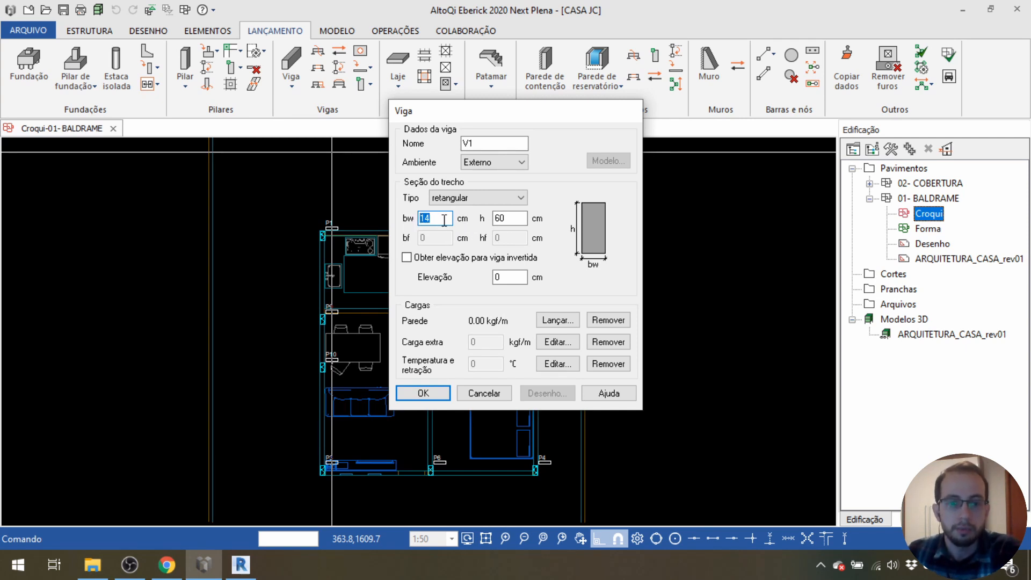
key("Tab")
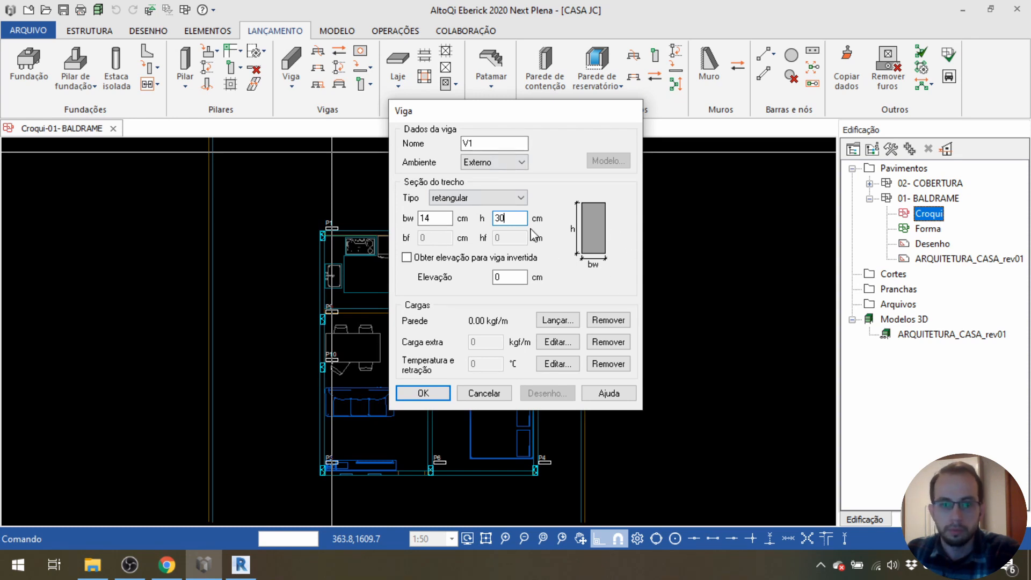
double_click(516, 222)
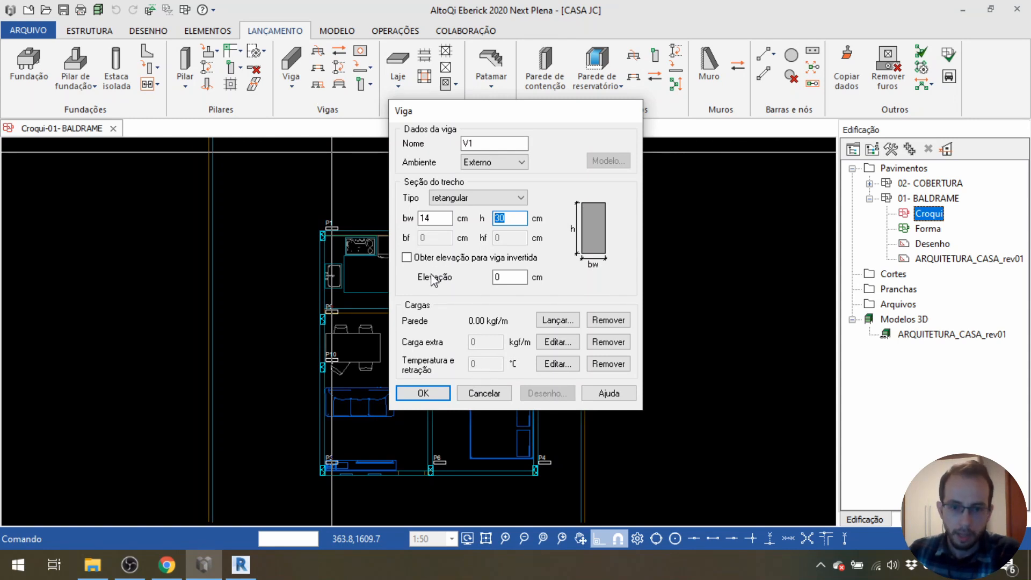
double_click(509, 278)
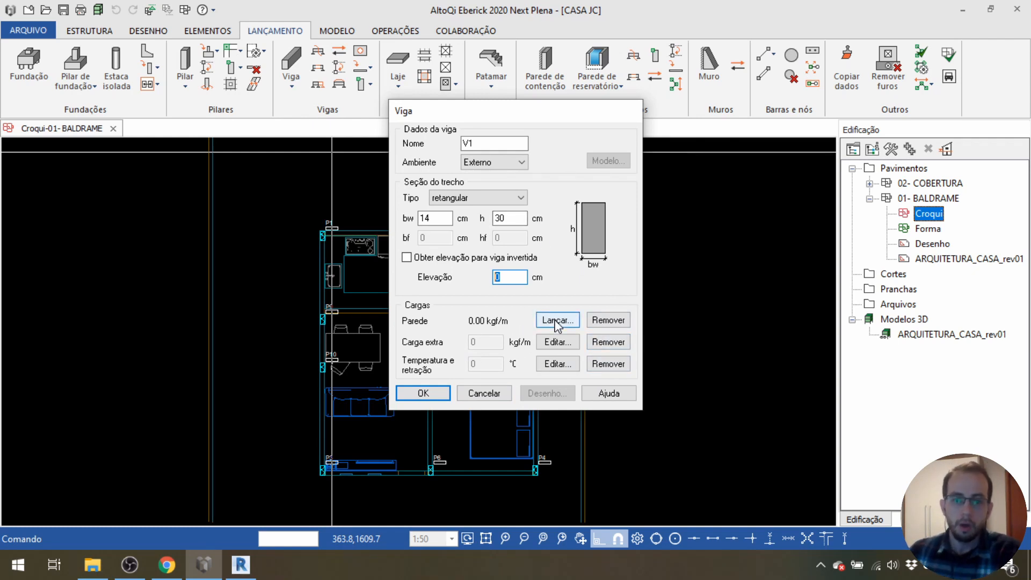
left_click_drag(548, 111, 649, 115)
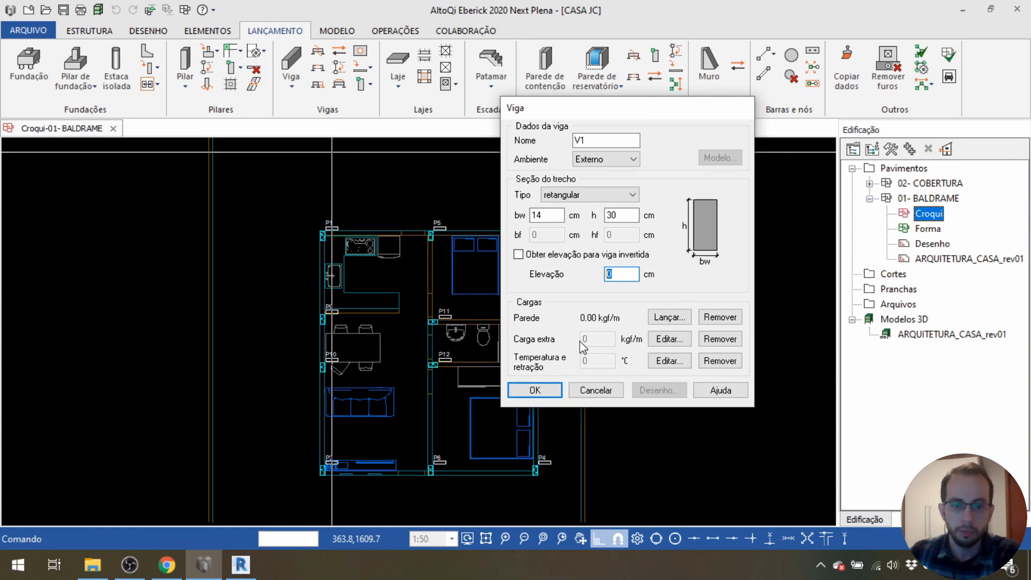
left_click(535, 391)
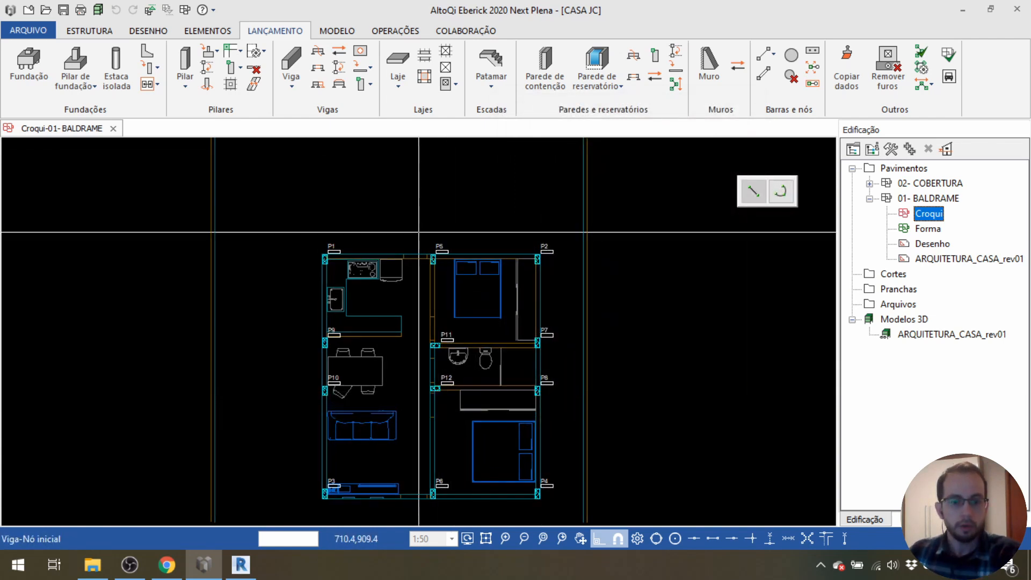
Examine the corner and centre nodes of column P1 and the wall line running through columns P5 and P2.
middle_click_drag(537, 416, 583, 370)
scroll(423, 195, "up", 1)
scroll(423, 195, "up", 1)
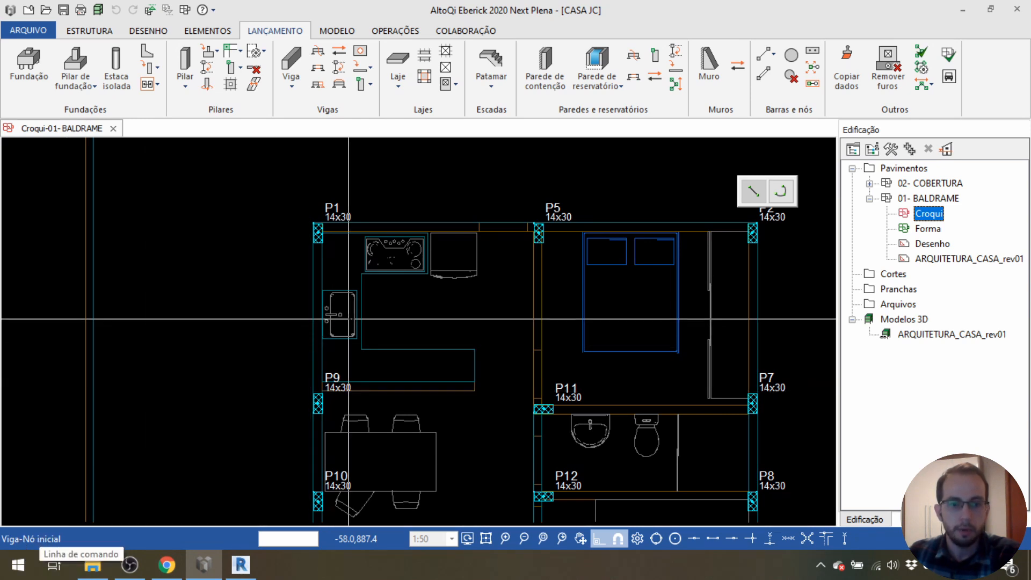
middle_click_drag(397, 313, 315, 349)
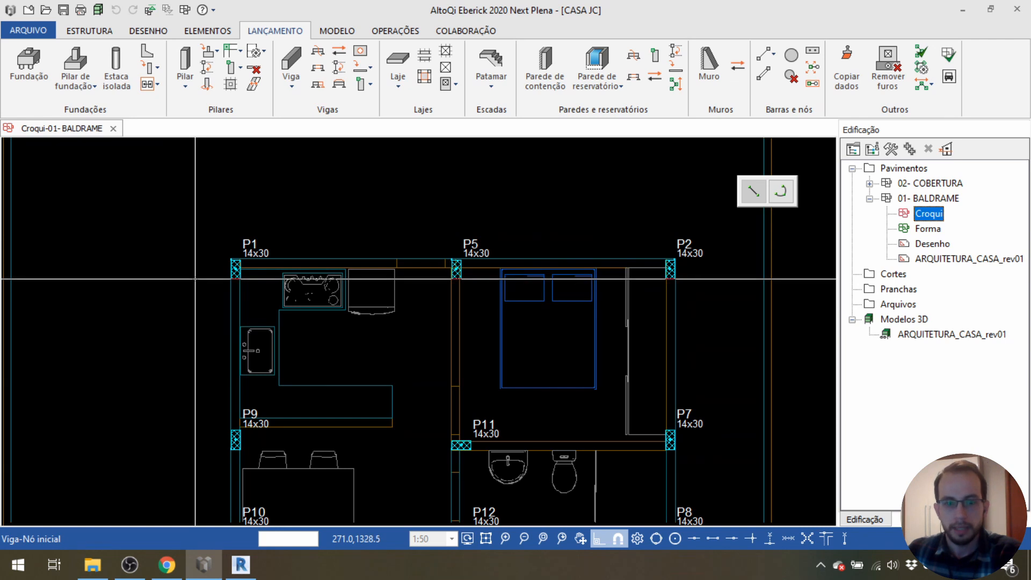
scroll(223, 271, "up", 5)
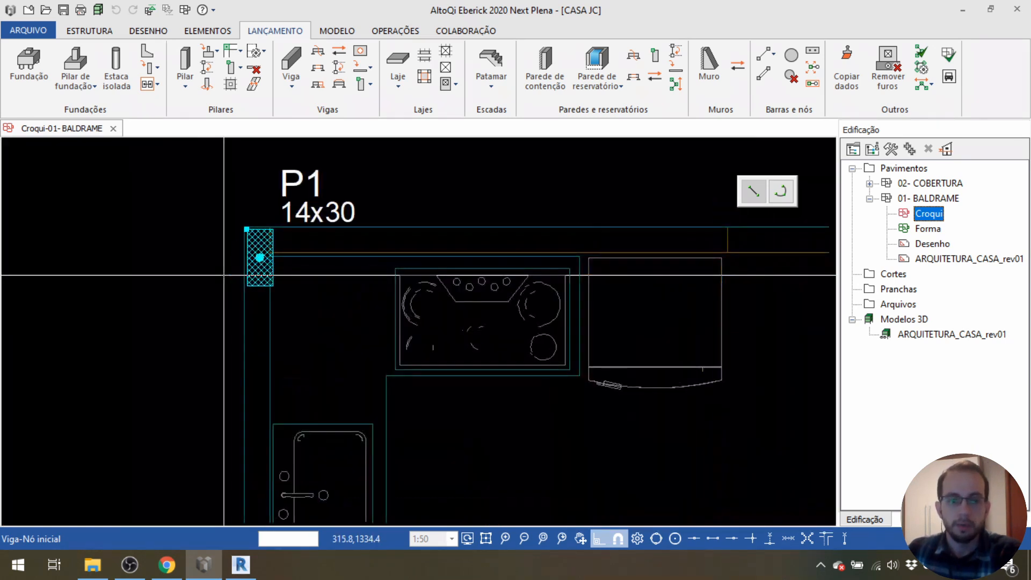
middle_click_drag(215, 233, 210, 262)
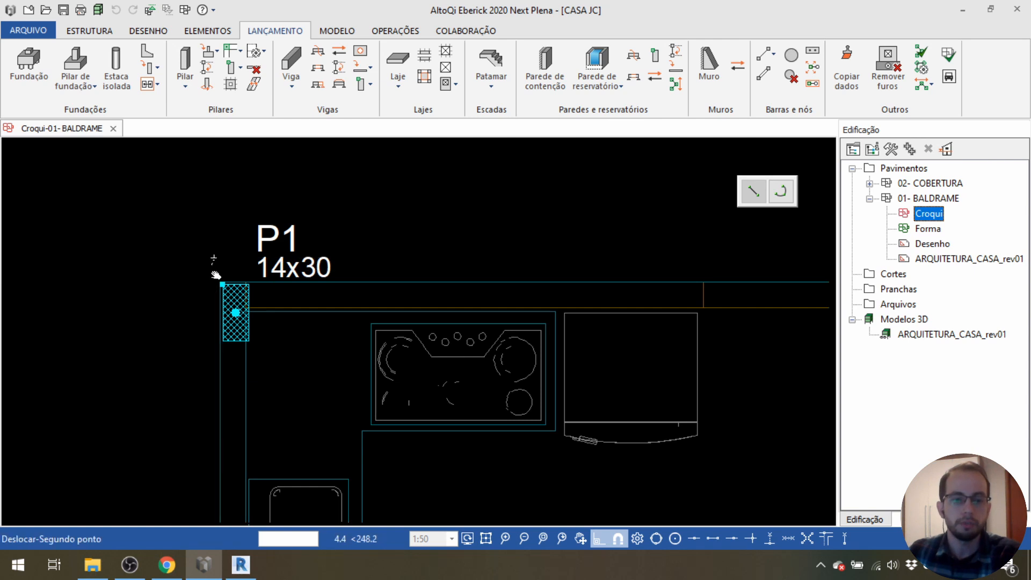
middle_click_drag(215, 270, 211, 288)
scroll(220, 359, "up", 2)
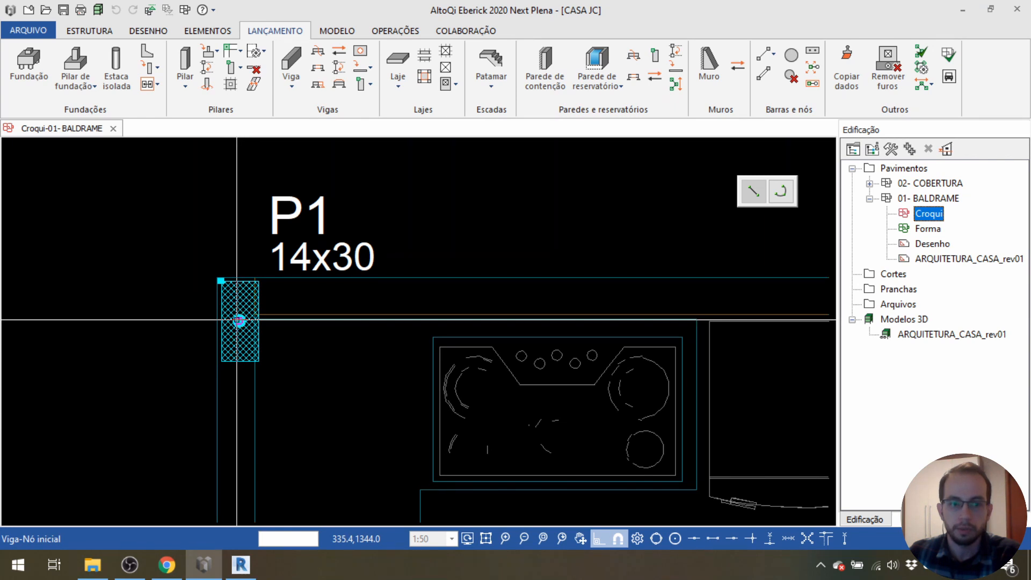
scroll(237, 320, "down", 3)
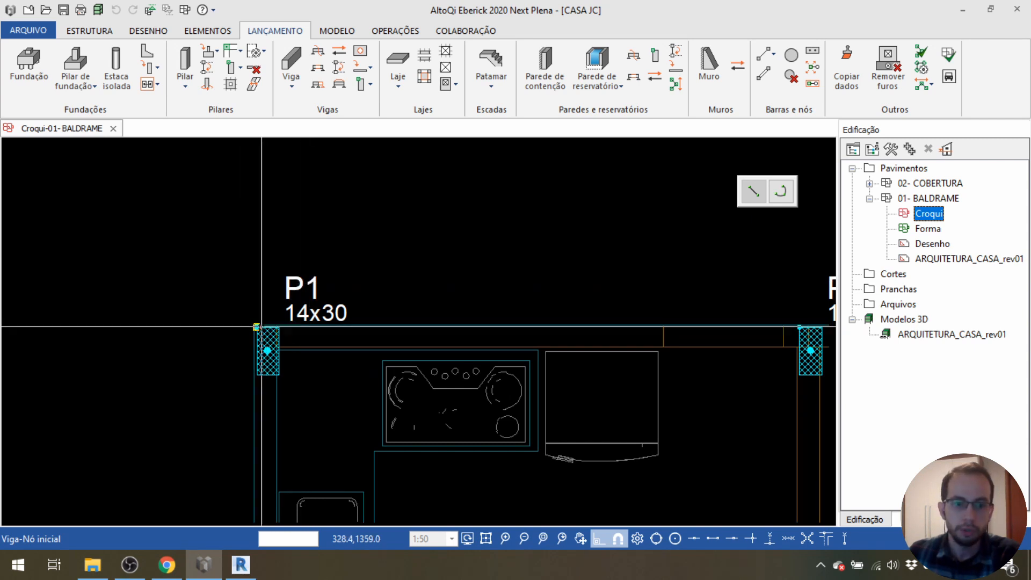
scroll(250, 328, "up", 3)
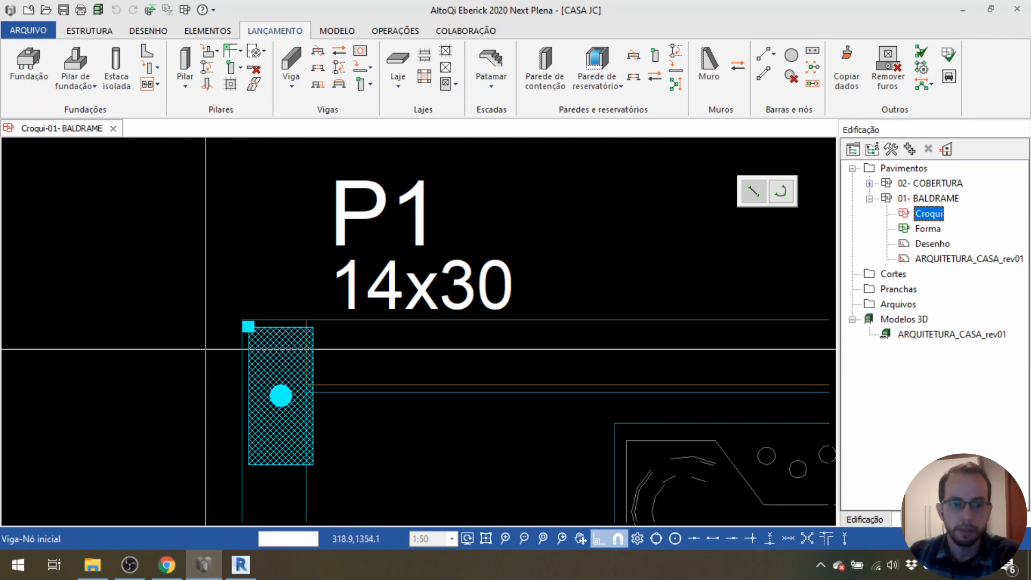
scroll(248, 333, "down", 3)
middle_click_drag(364, 388, 272, 358)
middle_click_drag(273, 414, 289, 363)
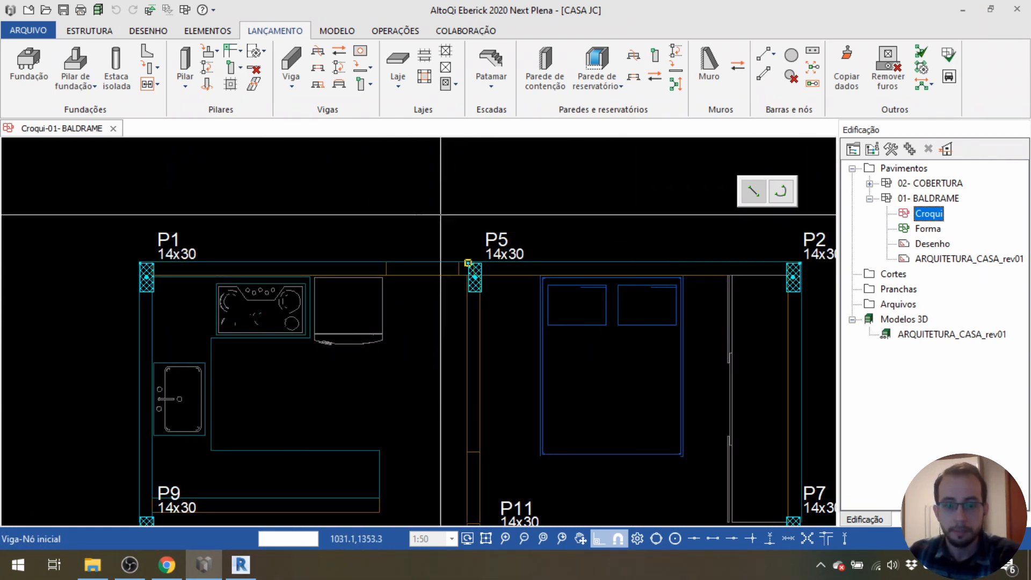
scroll(467, 194, "down", 3)
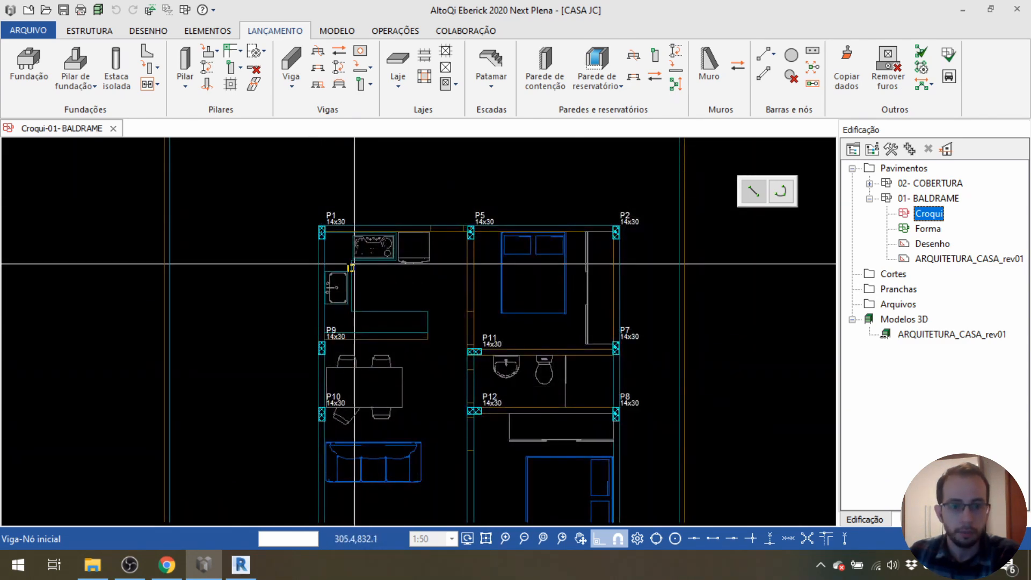
scroll(357, 215, "up", 4)
scroll(294, 233, "down", 1)
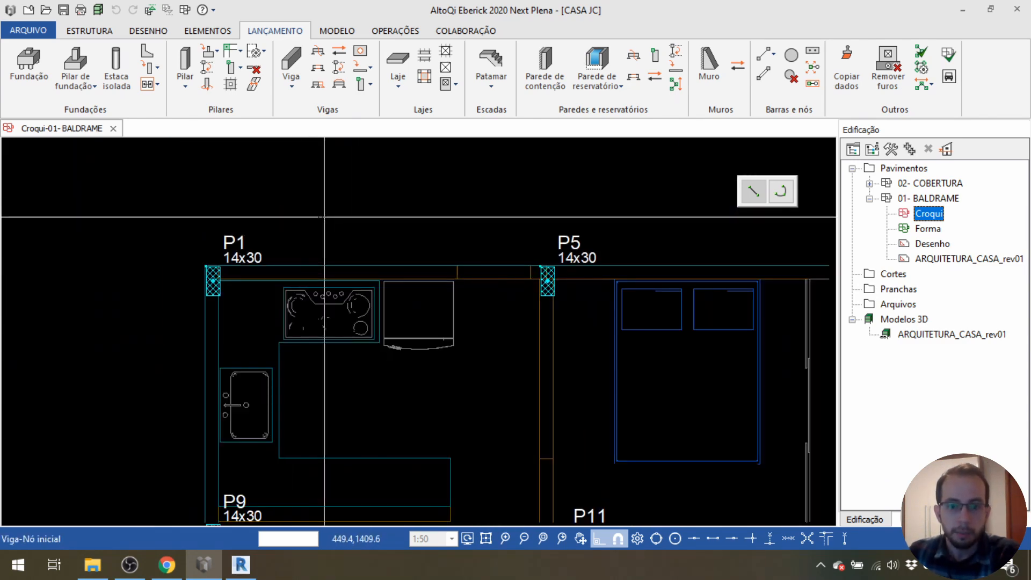
Place the 14x30 beam from column P1's outer corner node to P2, with its axis side towards the house interior, and end the command.
middle_click_drag(329, 216, 296, 217)
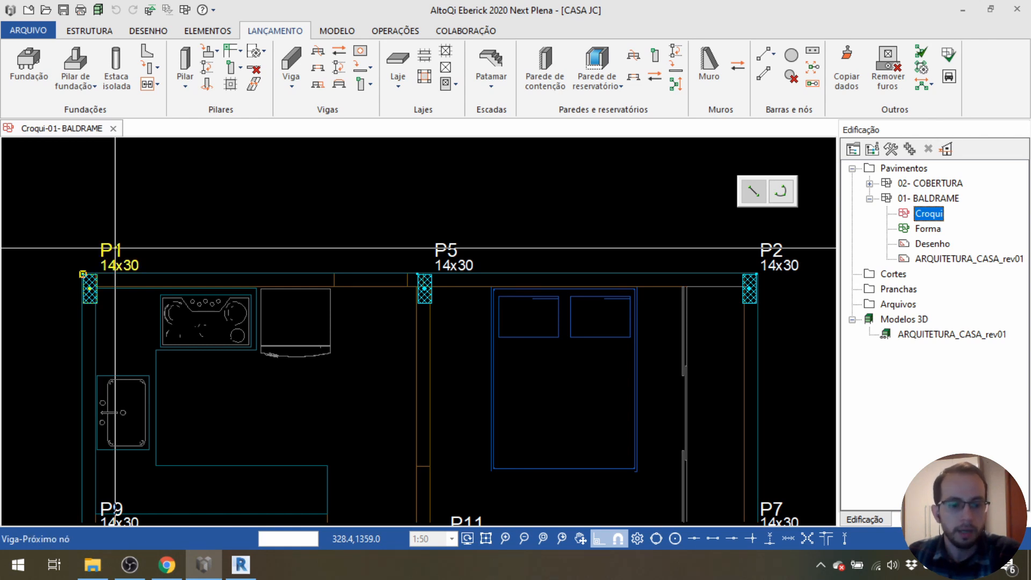
left_click(115, 249)
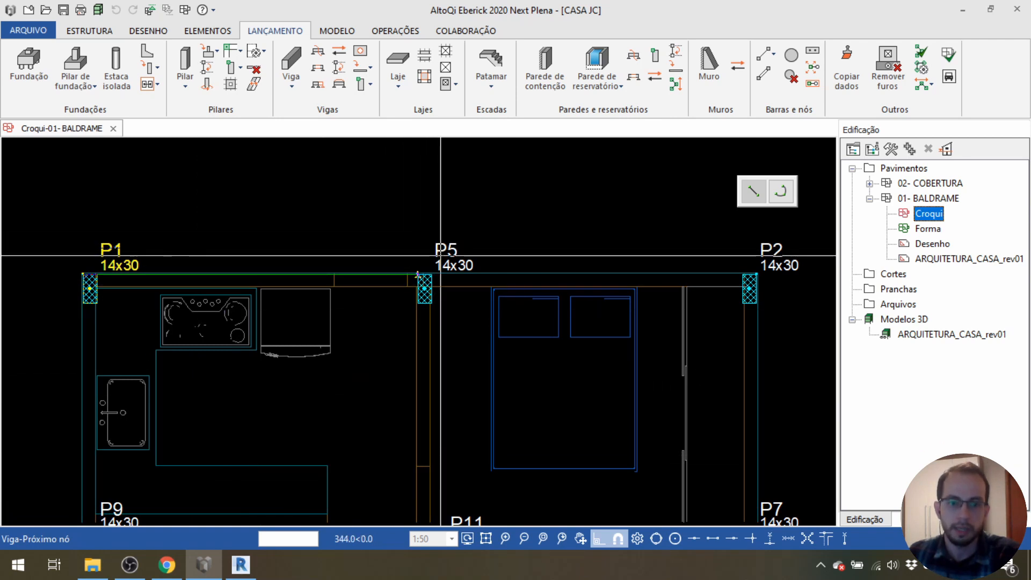
left_click(772, 248)
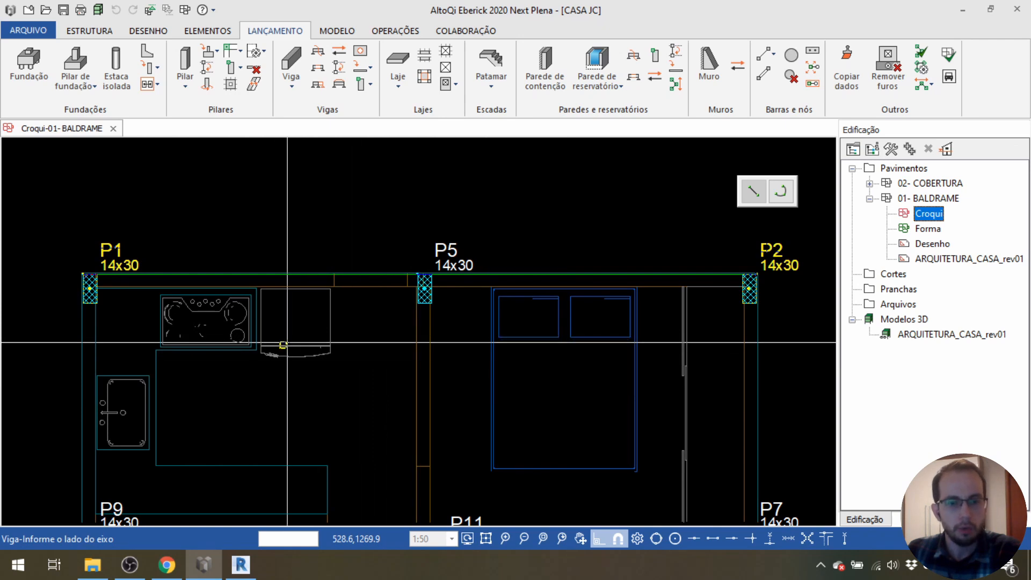
left_click(554, 385)
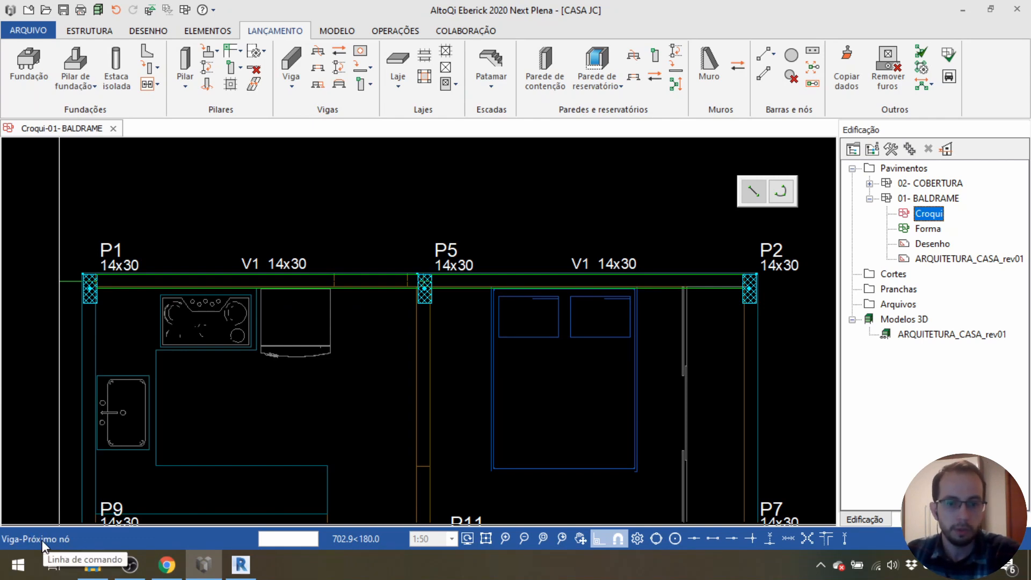
scroll(196, 400, "down", 1)
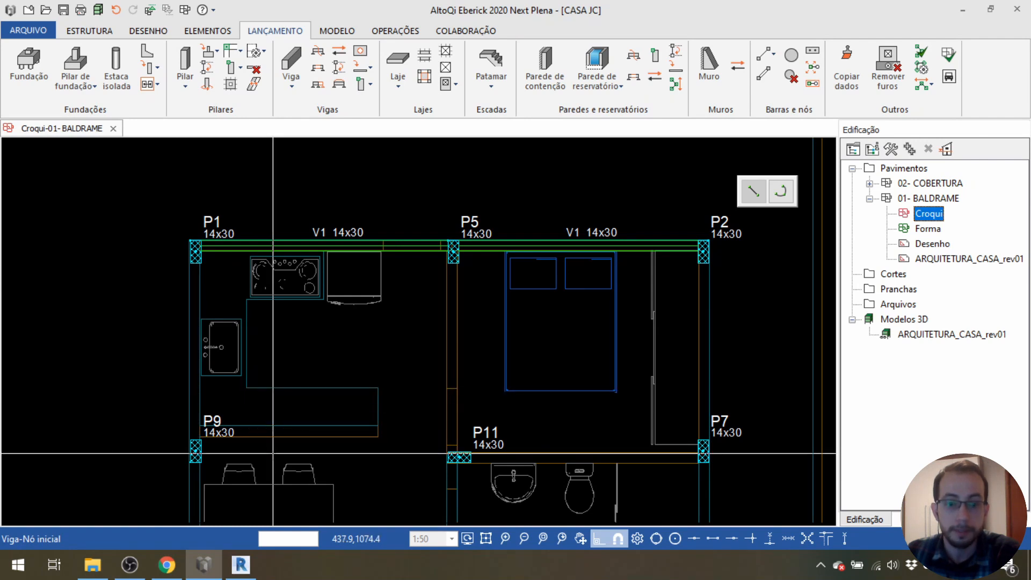
left_click(282, 425)
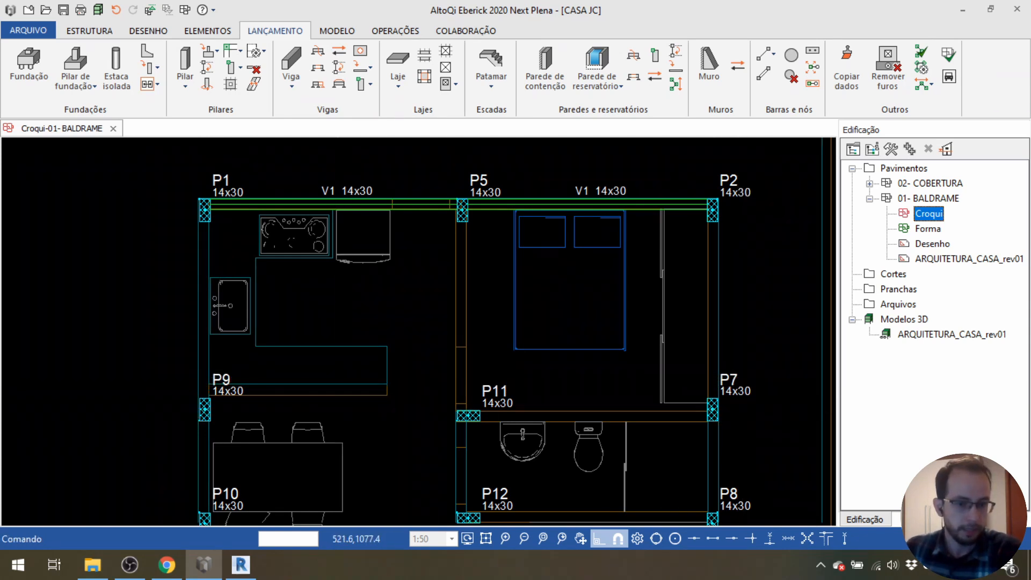
Start a new beam and accept its external rectangular settings with bw 14 cm and h 30 cm.
left_click(288, 65)
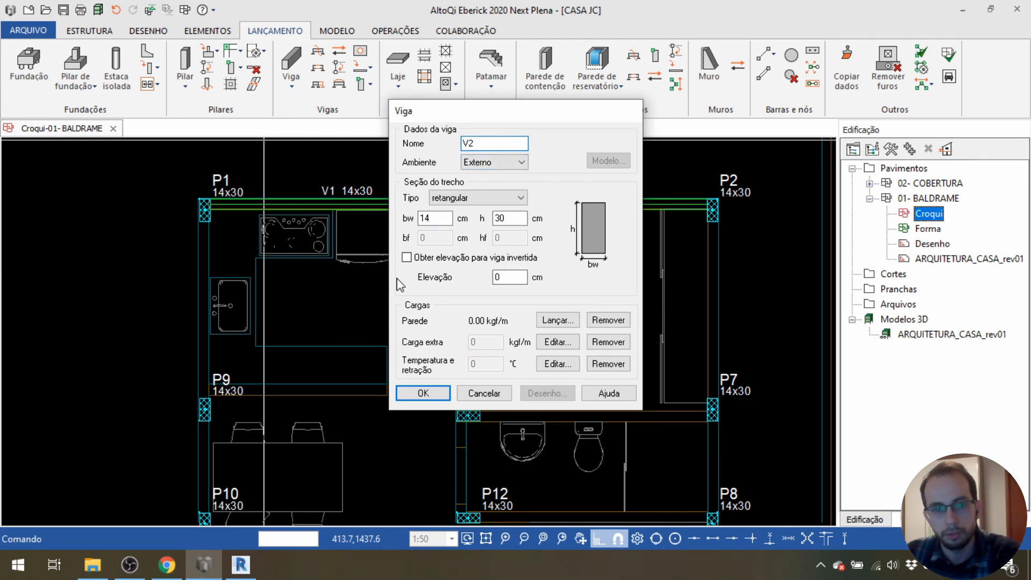
left_click(423, 393)
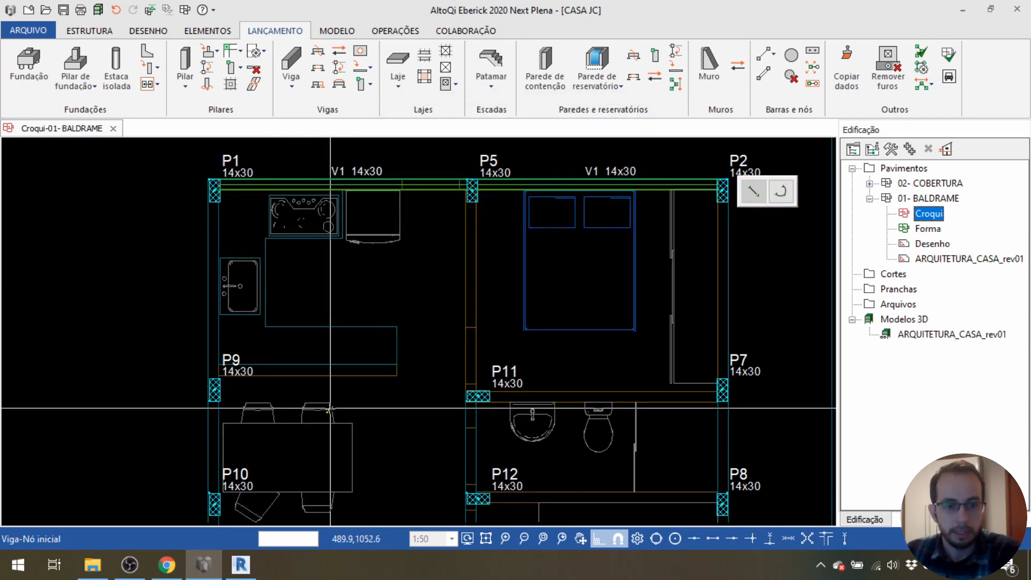
middle_click_drag(360, 387, 341, 272)
scroll(349, 333, "down", 2)
scroll(341, 346, "down", 1)
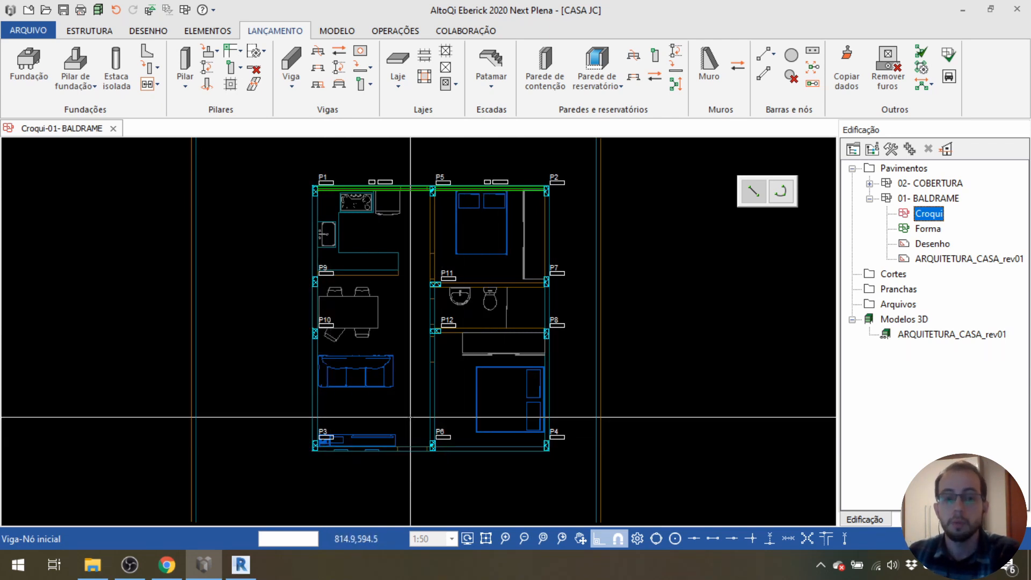
Examine the outer corner nodes of columns P1 and P3 along the kitchen and living room's outer wall.
scroll(410, 416, "up", 1)
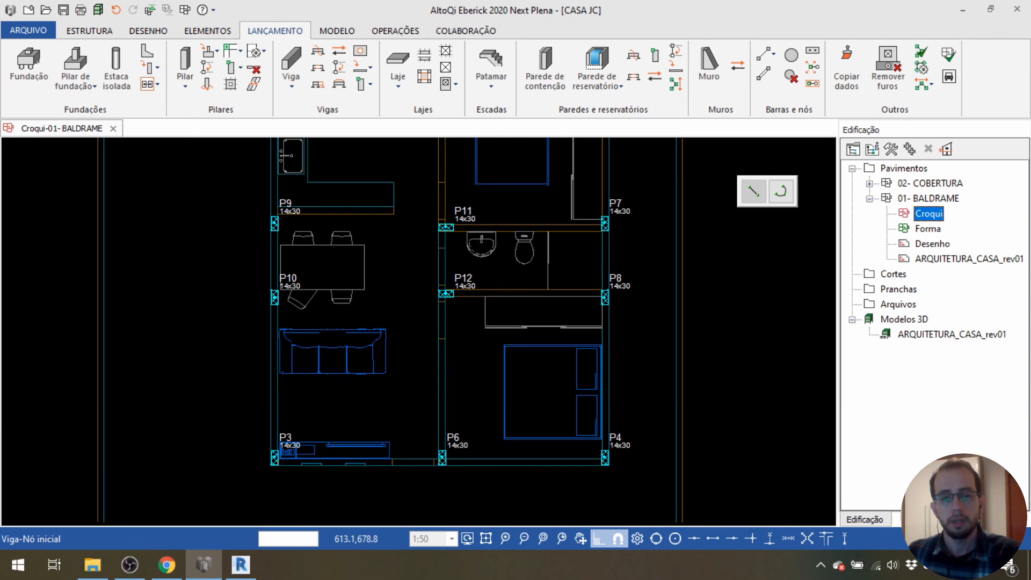
middle_click_drag(413, 309, 396, 393)
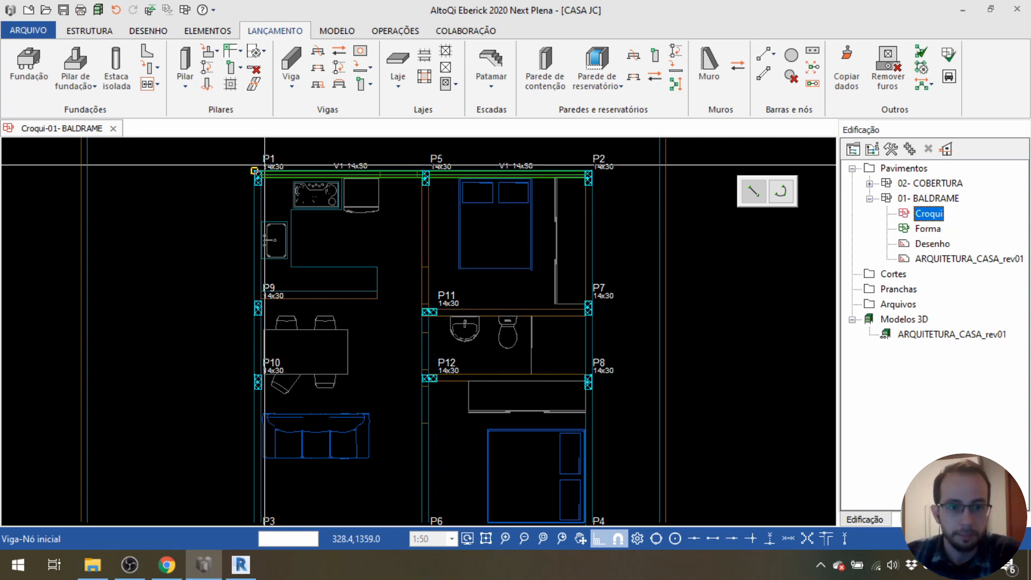
middle_click_drag(261, 201, 296, 203)
scroll(295, 203, "down", 2)
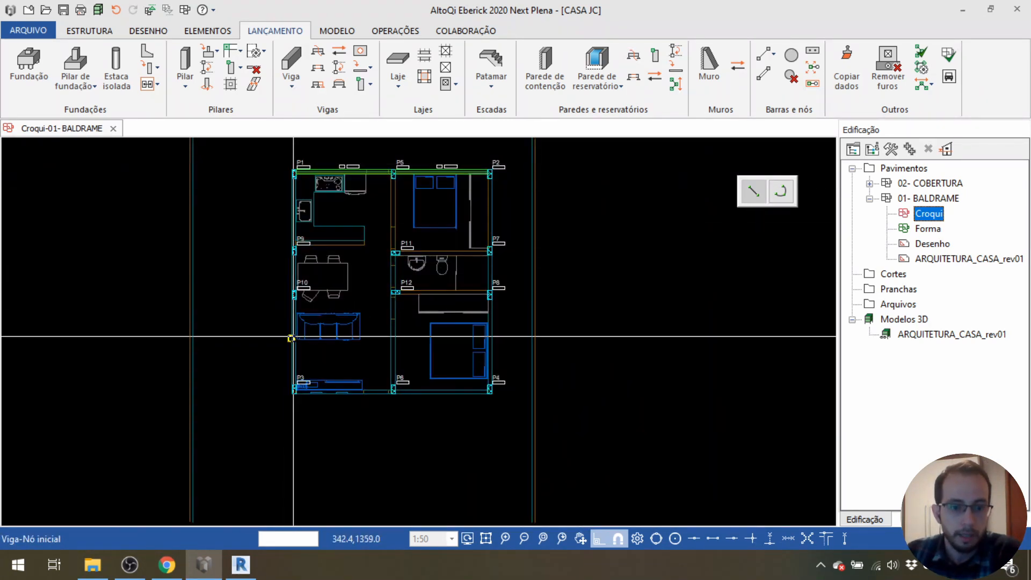
scroll(307, 379, "up", 3)
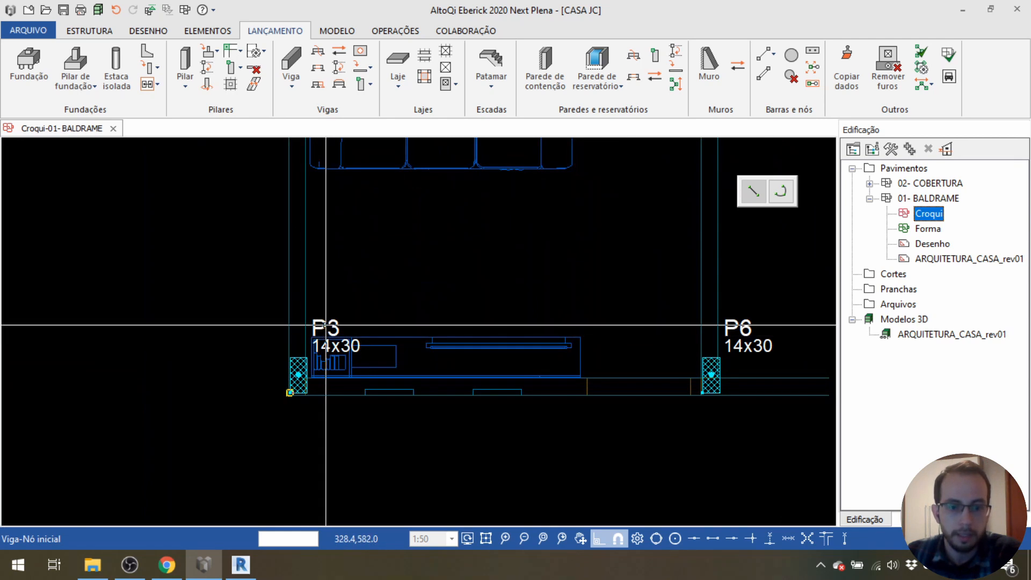
scroll(241, 456, "down", 3)
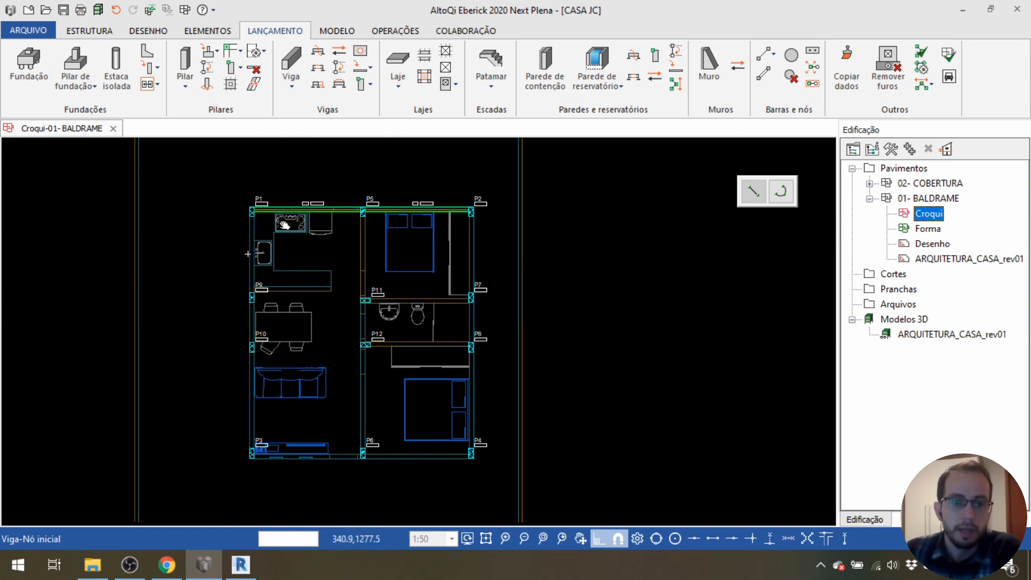
Place the 14x30 beam from column P1's outer corner node to P3, with its axis side towards the house interior, and end the beam.
middle_click_drag(251, 239, 300, 179)
scroll(300, 160, "up", 3)
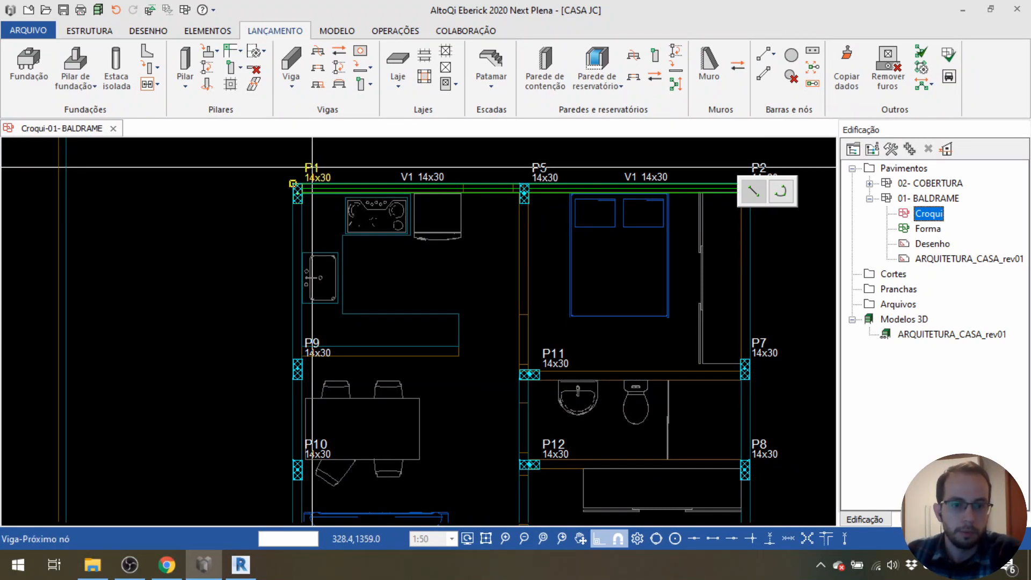
middle_click_drag(301, 462, 315, 260)
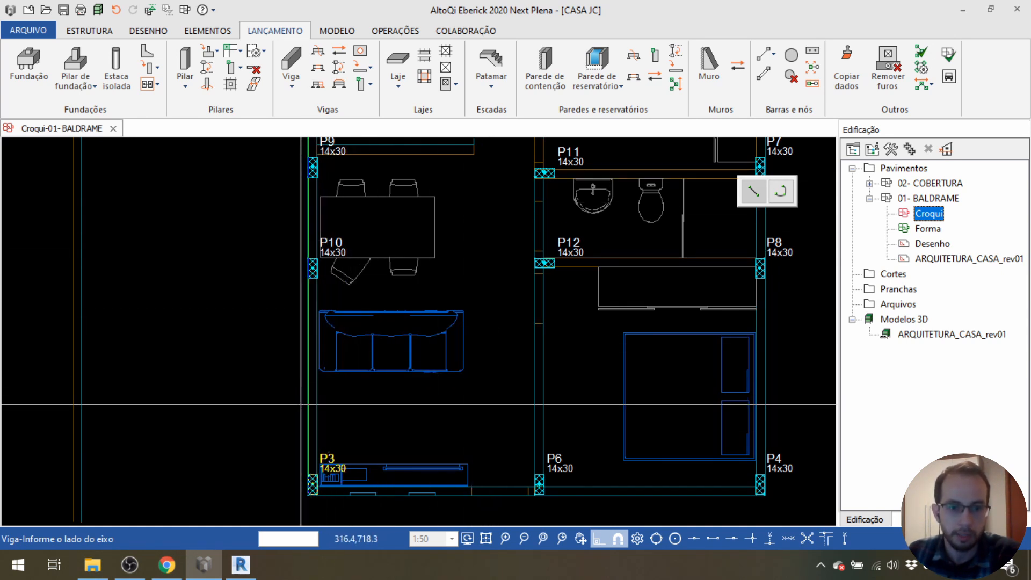
left_click(476, 247)
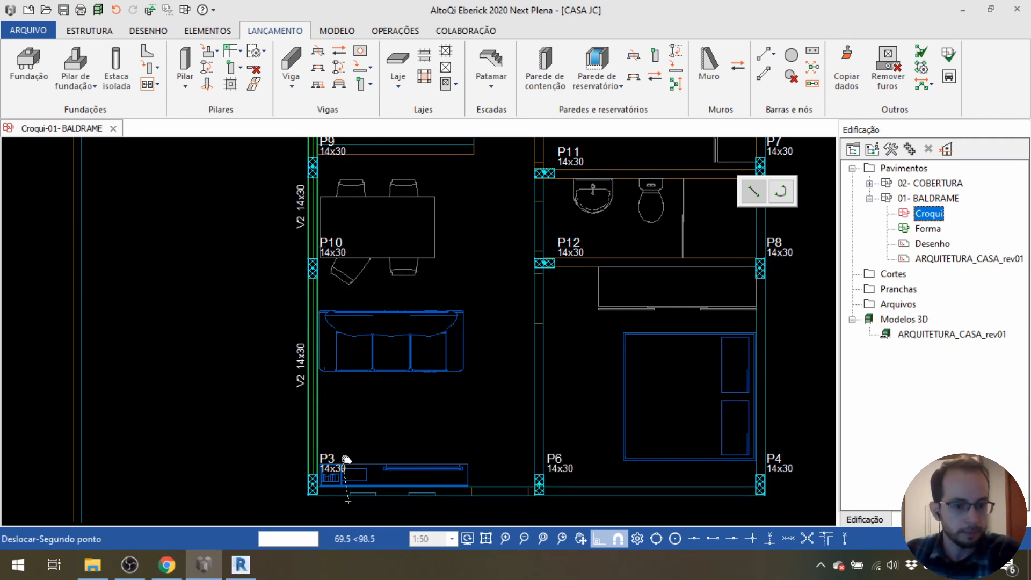
middle_click_drag(348, 500, 342, 454)
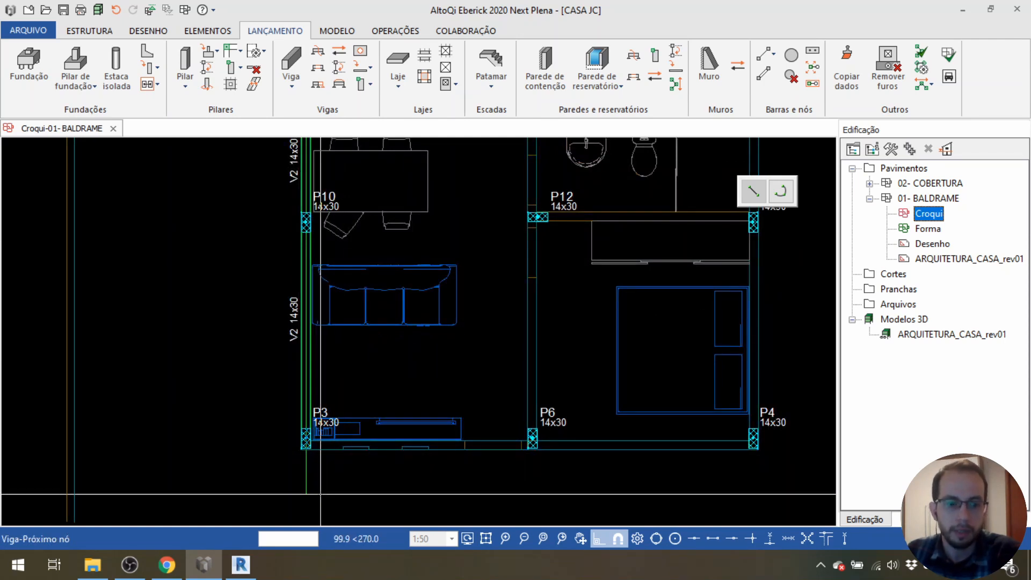
key("Escape")
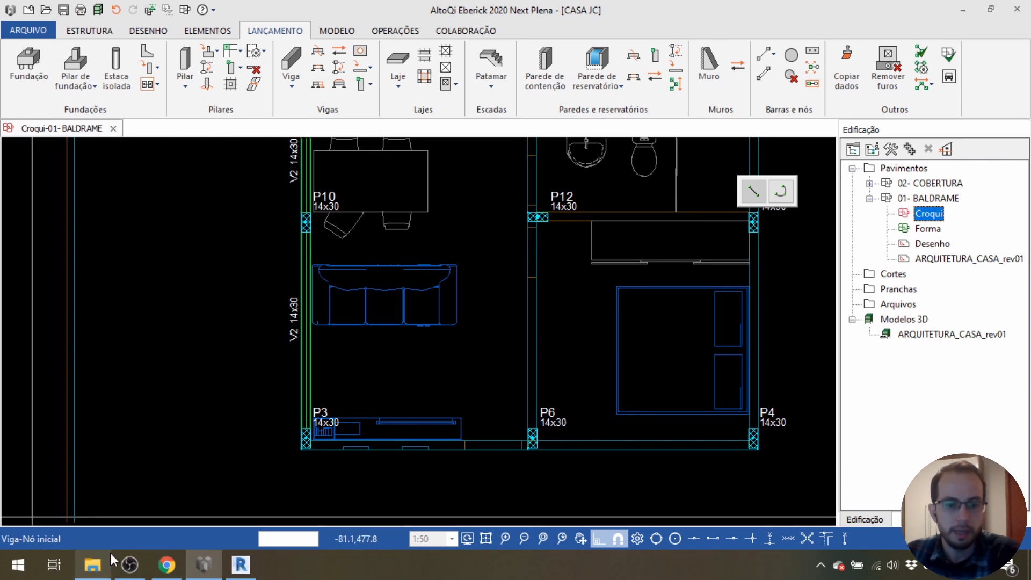
Place the 14x30 beam from column P3's outer corner node to P4, rejecting the unsupported end node and setting the axis side towards the interior.
middle_click_drag(233, 423, 183, 449)
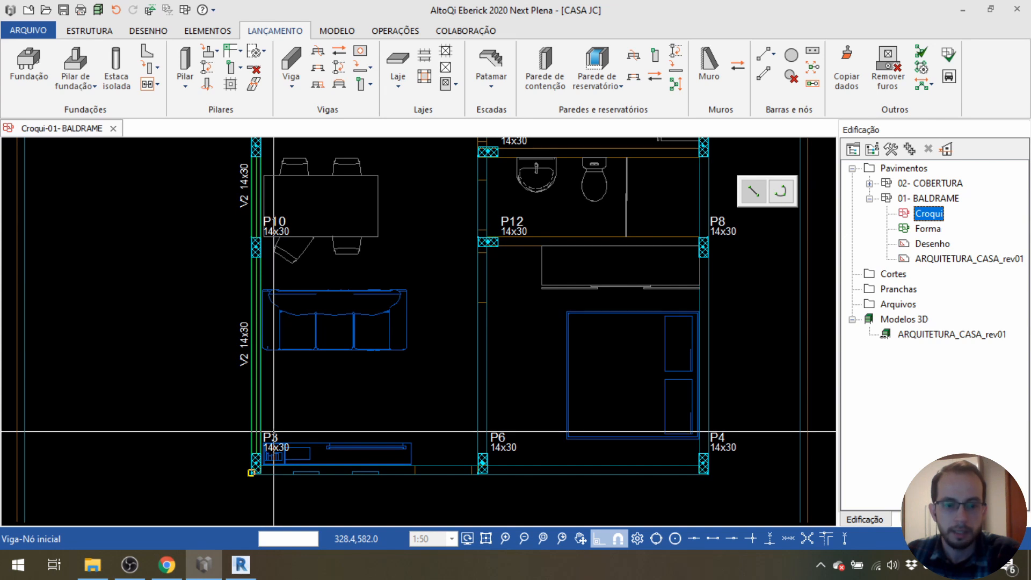
left_click(271, 434)
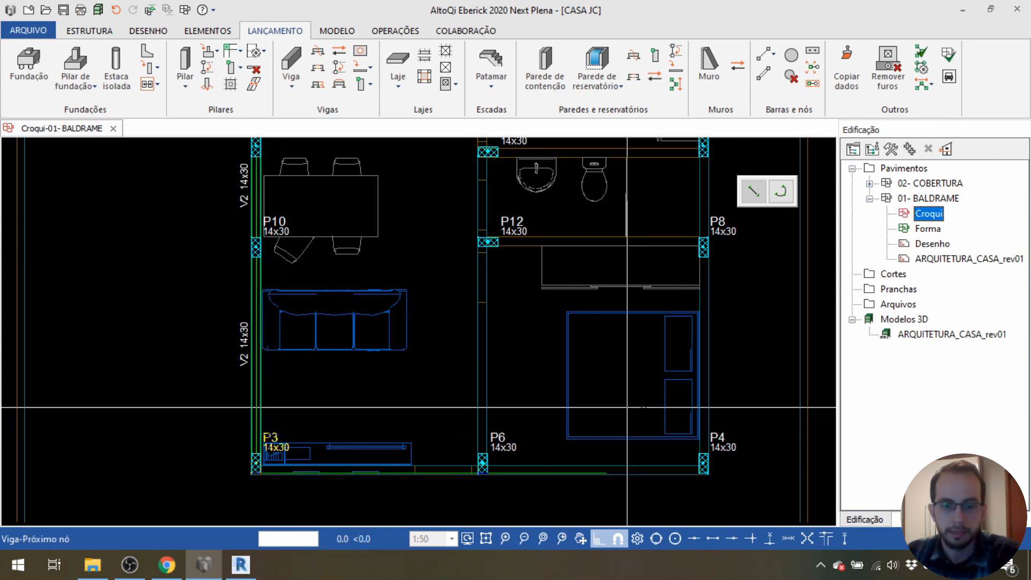
left_click(710, 436)
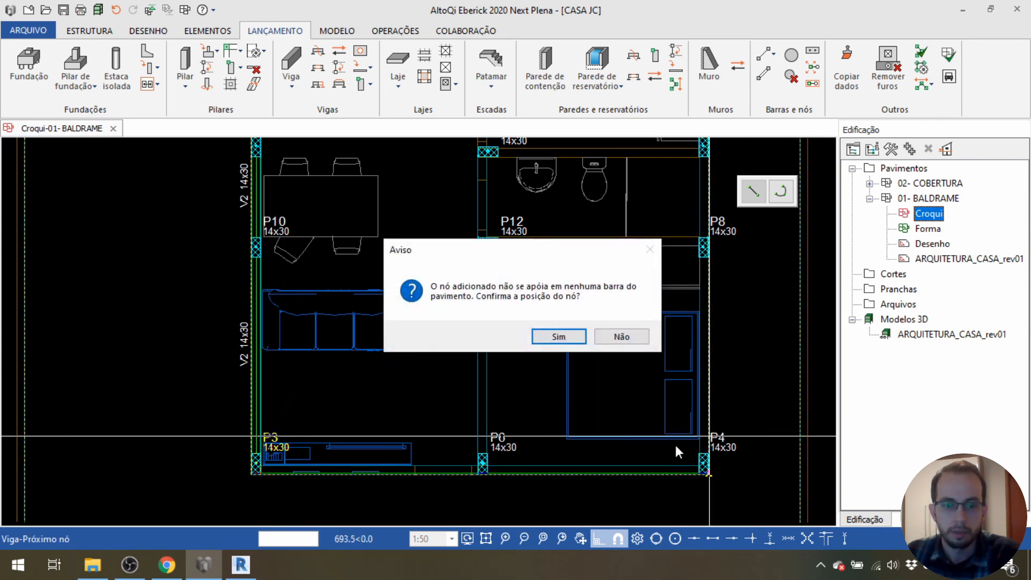
left_click_drag(461, 250, 415, 228)
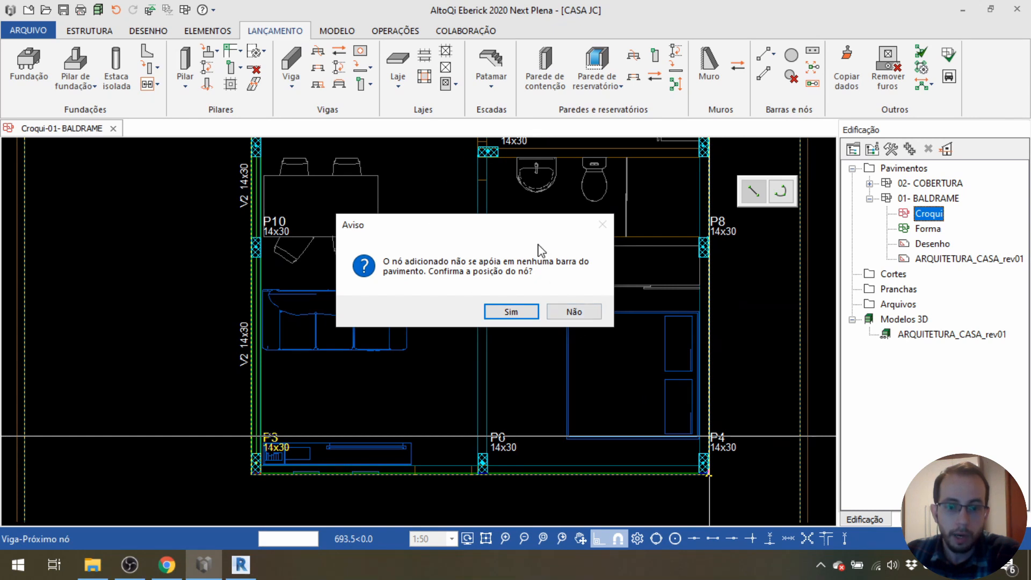
left_click(574, 313)
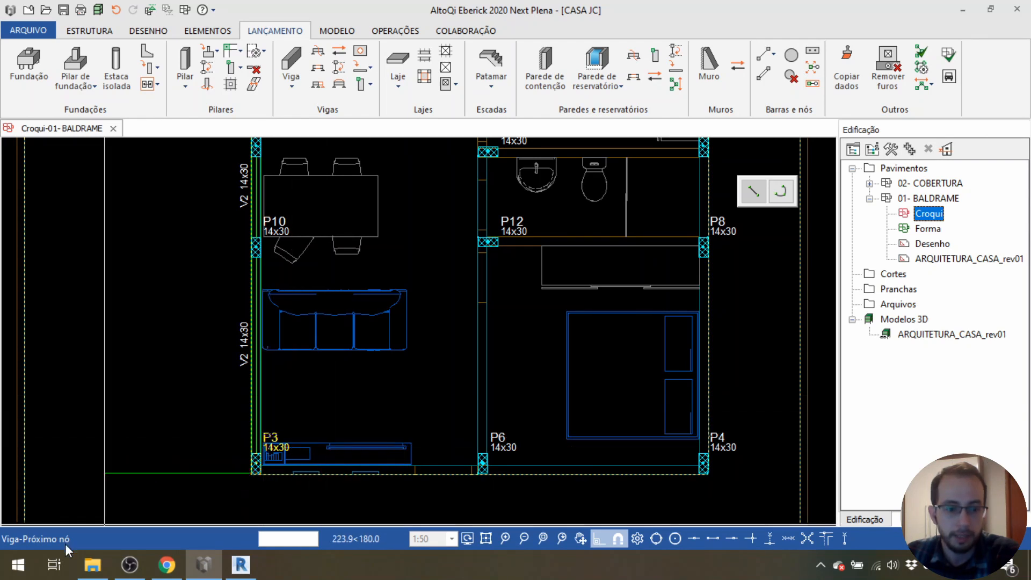
left_click(717, 441)
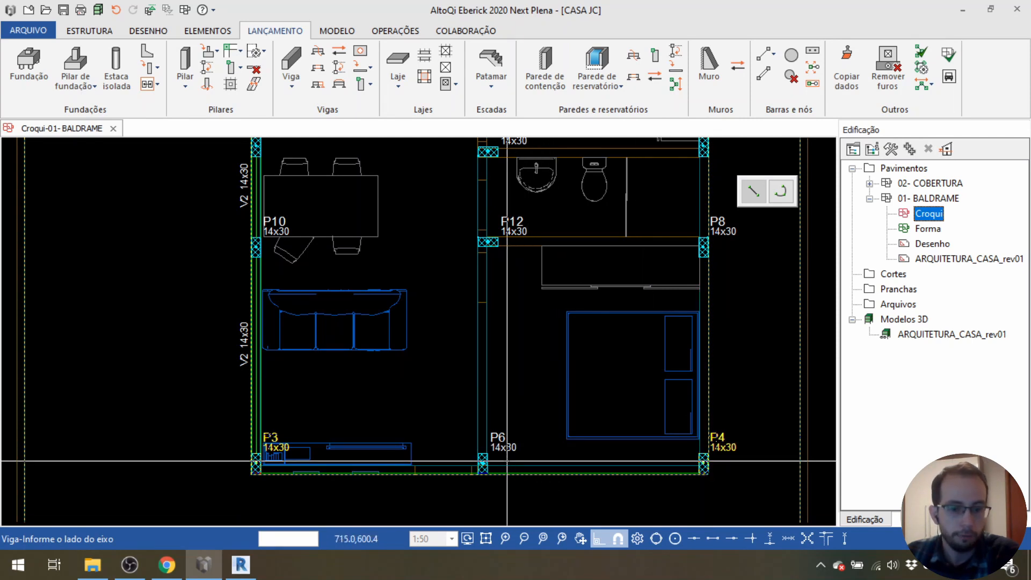
left_click(457, 373)
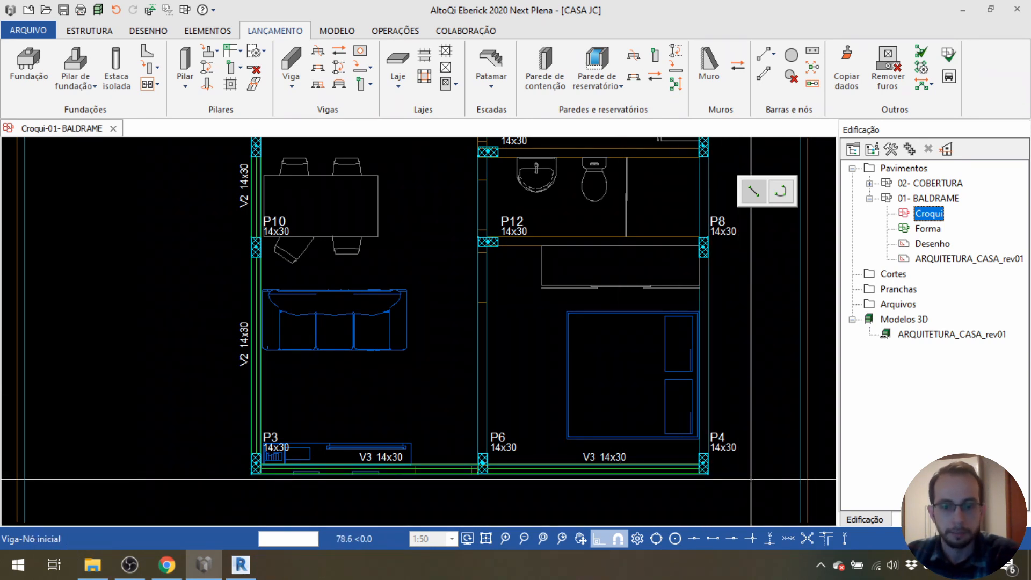
Place the 14x30 beam from column P4's outer corner node to P2, with its axis side towards the house interior.
scroll(744, 475, "up", 2)
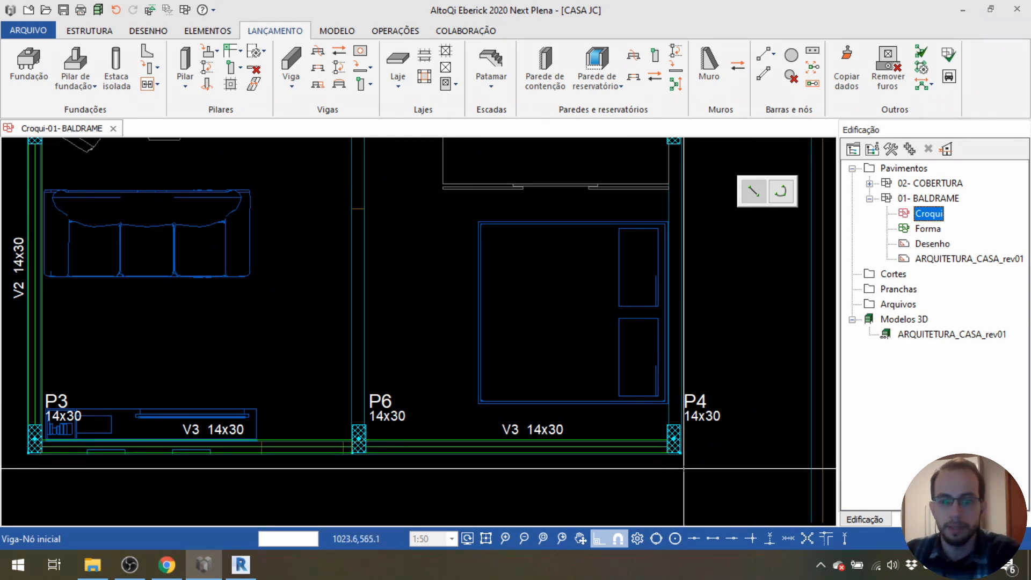
scroll(677, 465, "down", 3)
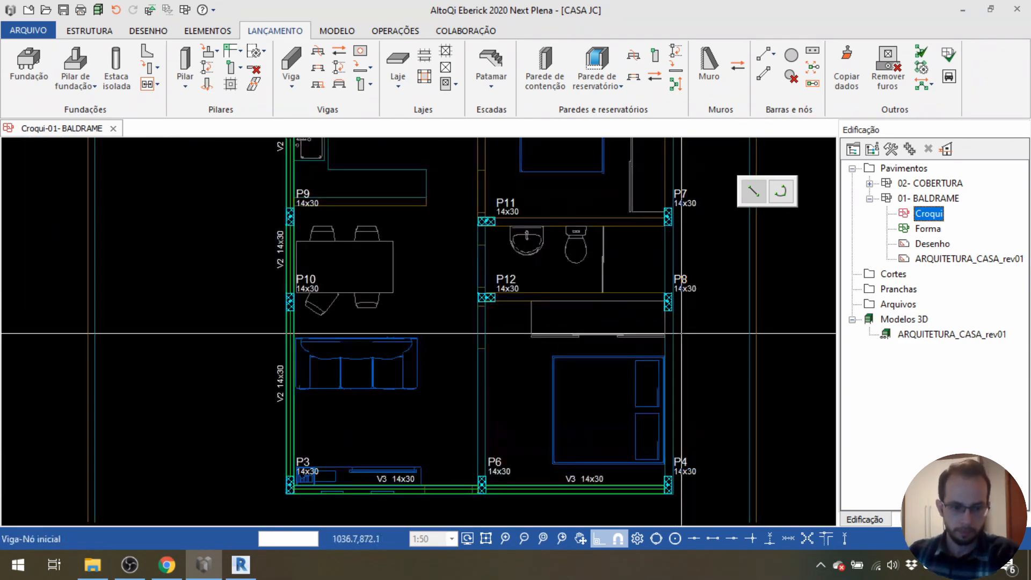
left_click(662, 404)
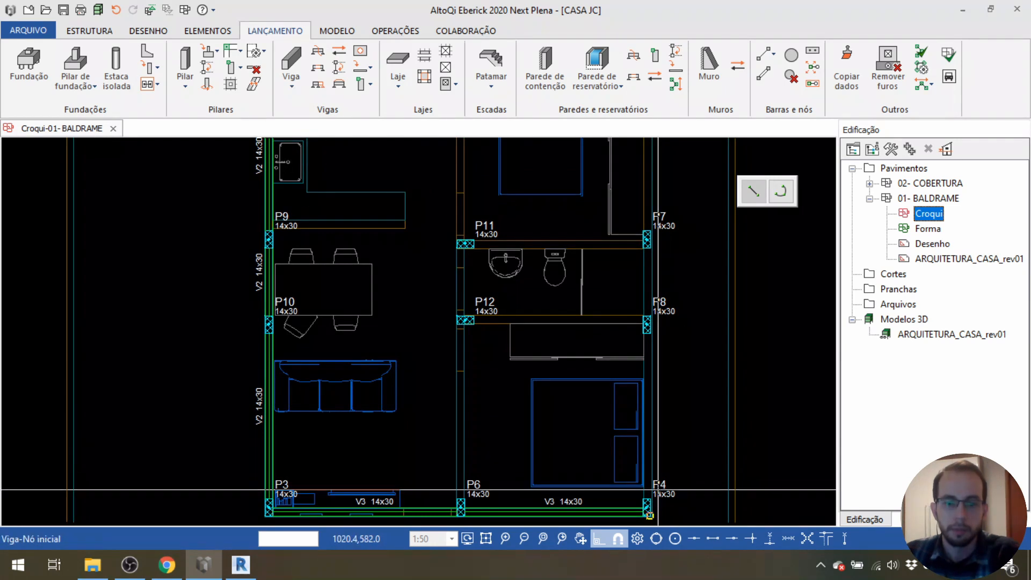
left_click(650, 515)
scroll(649, 515, "down", 3)
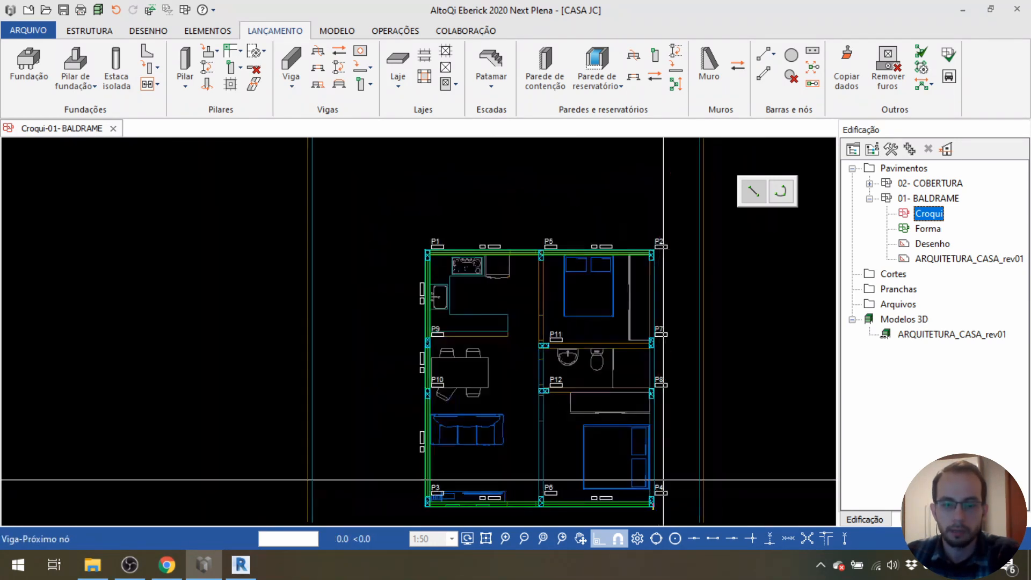
scroll(644, 256, "up", 2)
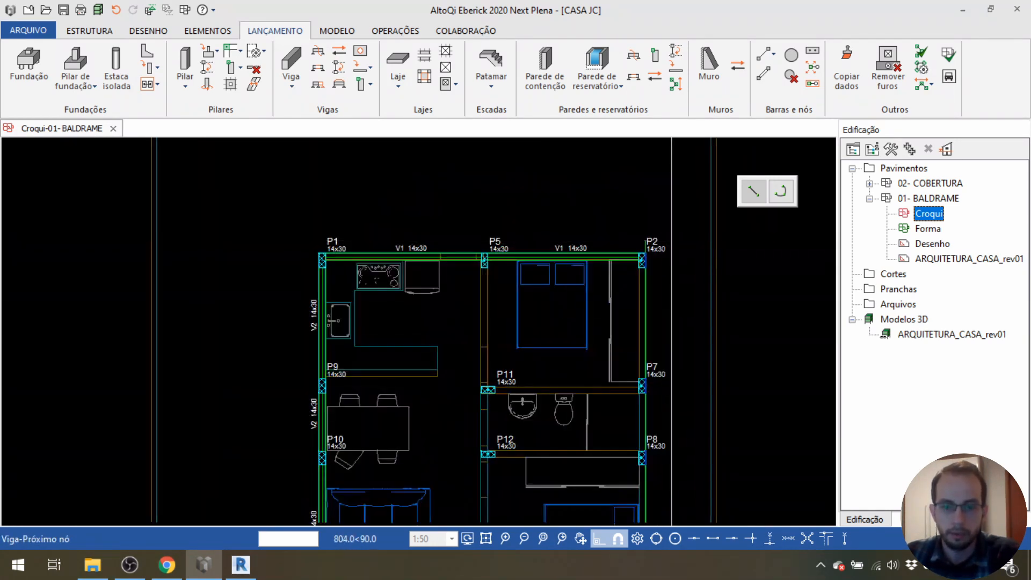
left_click(657, 238)
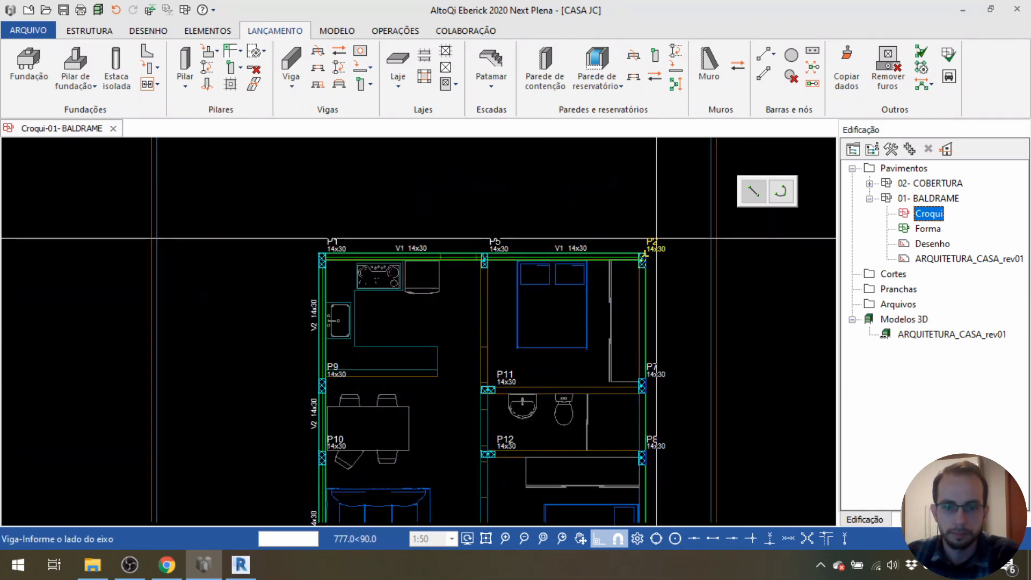
left_click(569, 369)
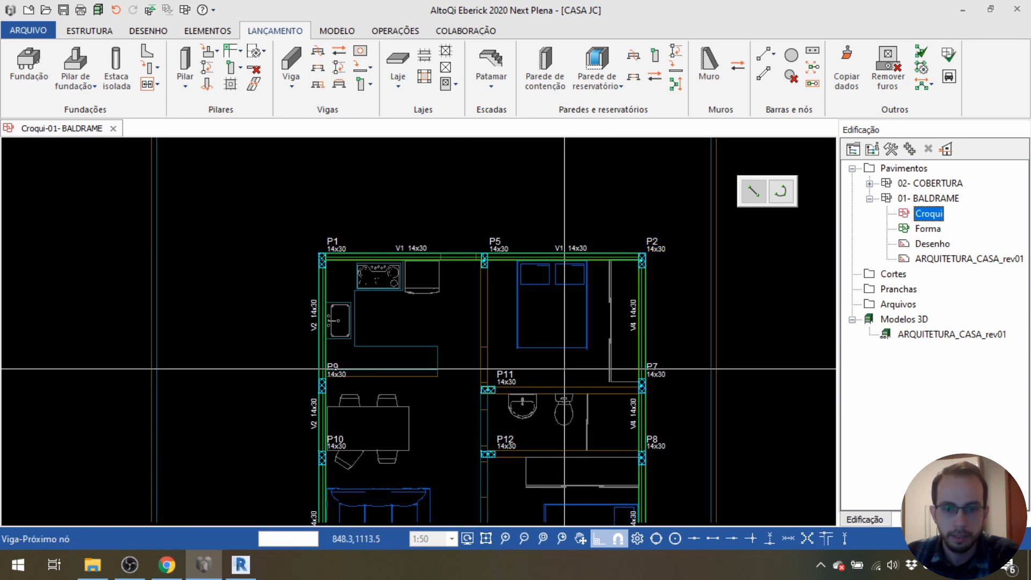
Place the 14x30 beam from column P5 to P6 along the central wall, with its axis side towards the bedrooms, and end the beam.
middle_click_drag(507, 386, 539, 316)
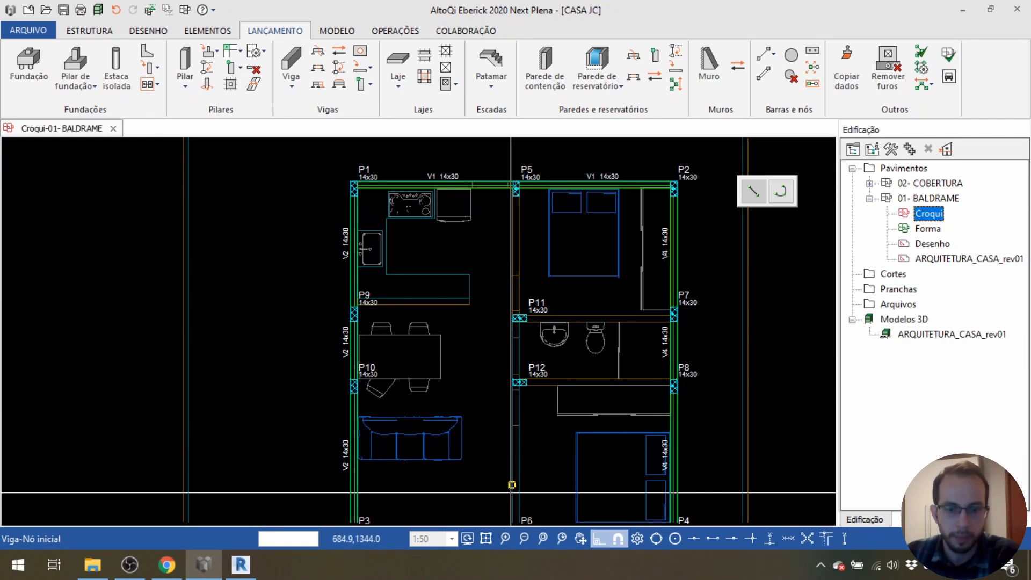
left_click(512, 513)
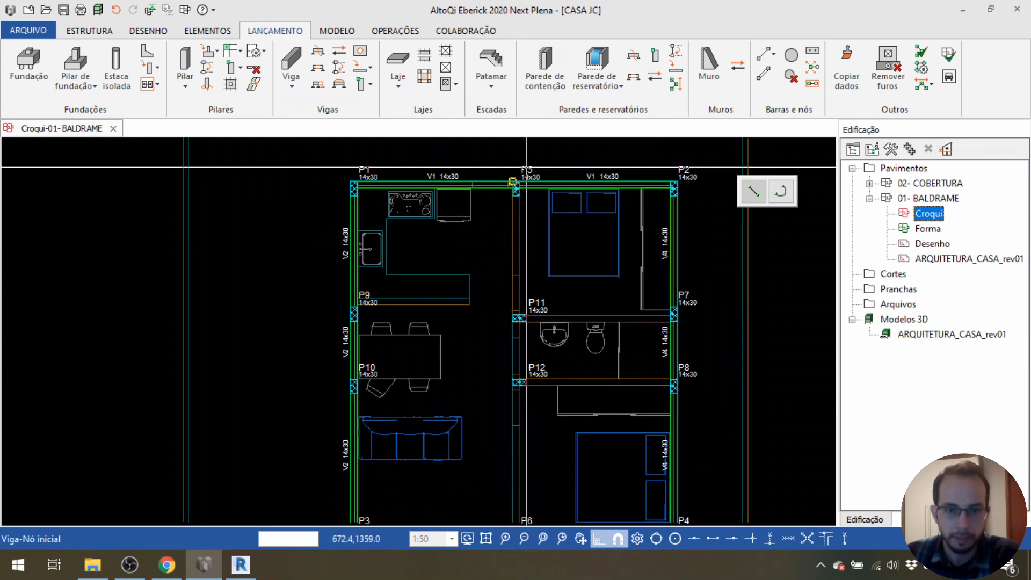
middle_click_drag(530, 483, 544, 344)
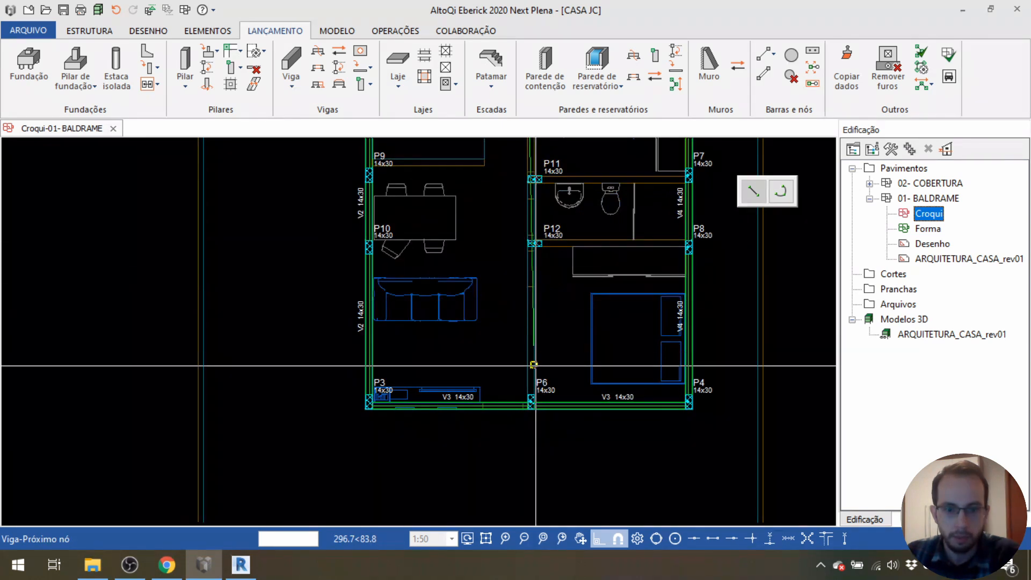
left_click(545, 386)
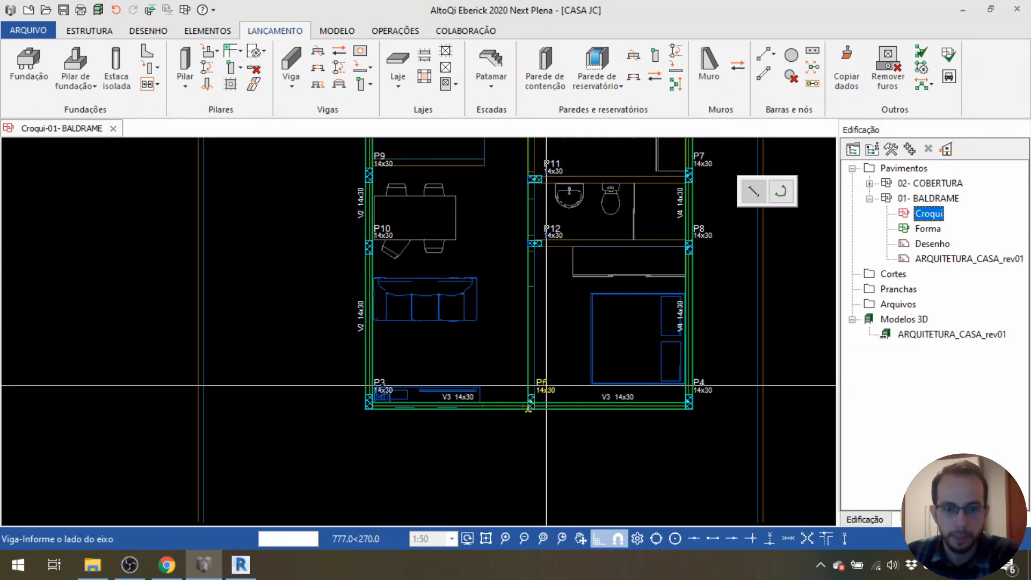
left_click(574, 311)
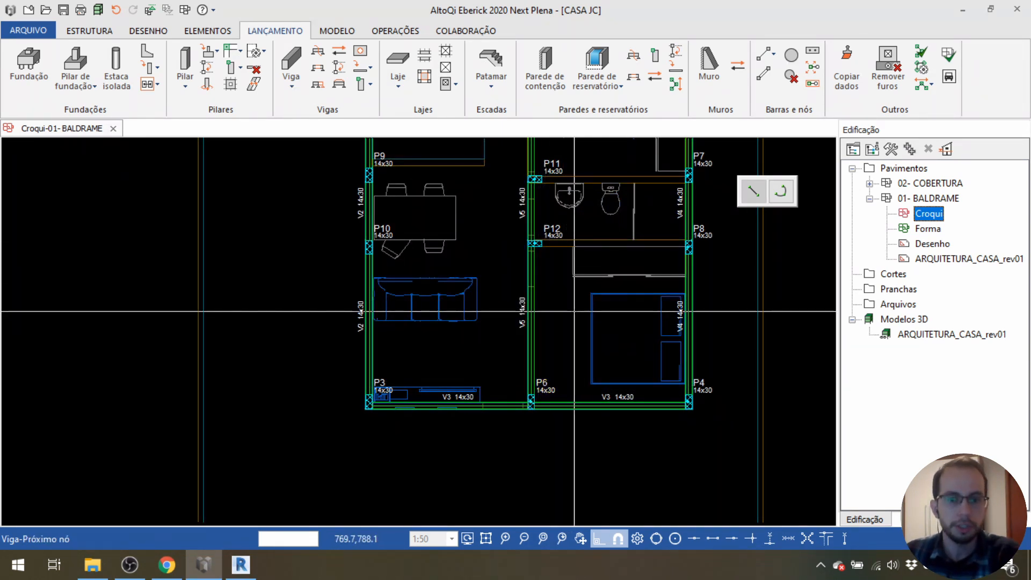
right_click(575, 311)
Place the 14x30 beam from column P7 to P11 along the bathroom wall, with its axis side towards the upper bedroom.
middle_click_drag(576, 242, 573, 322)
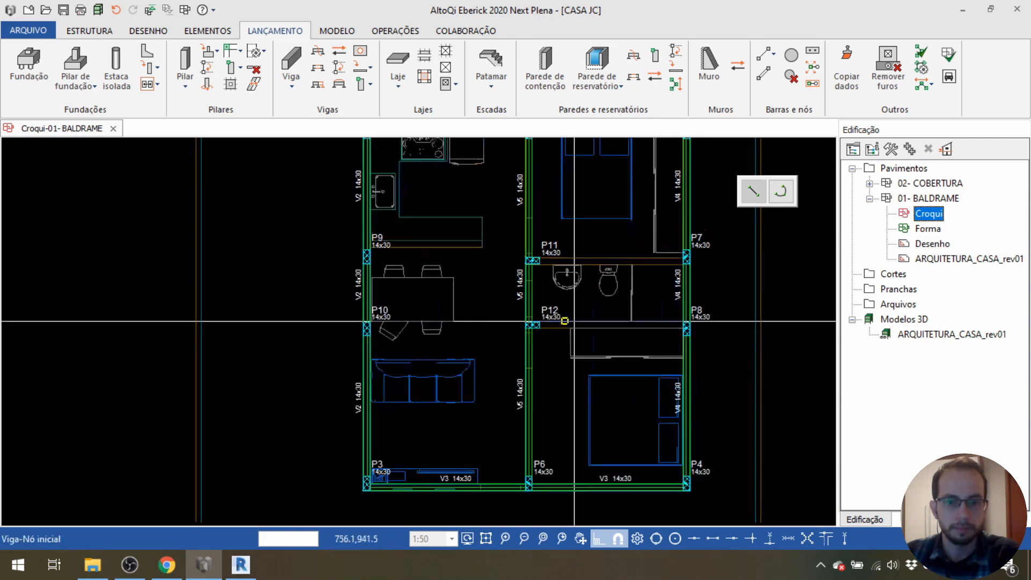
scroll(564, 313, "down", 2)
scroll(571, 303, "up", 3)
scroll(589, 325, "up", 3)
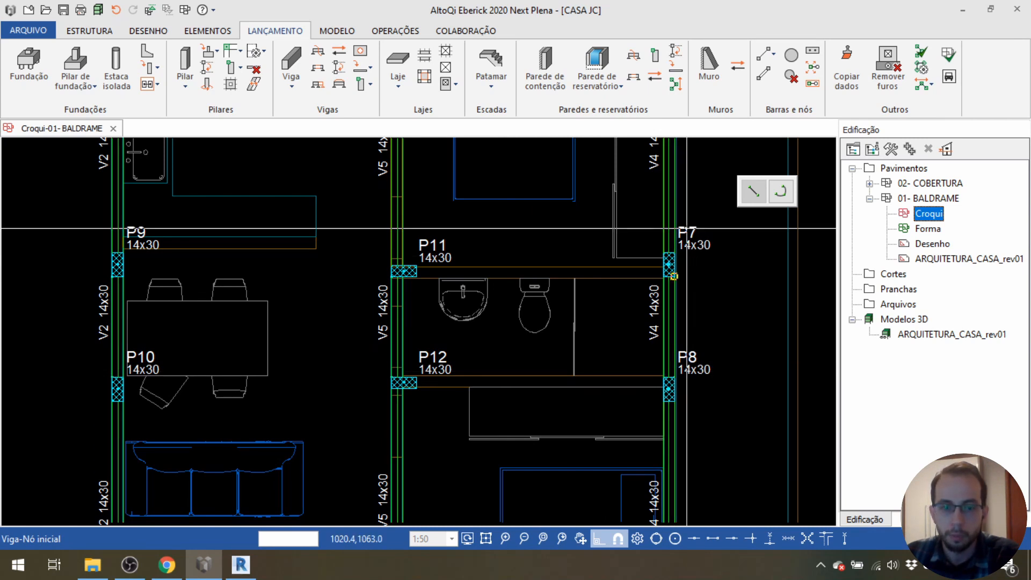
left_click(687, 228)
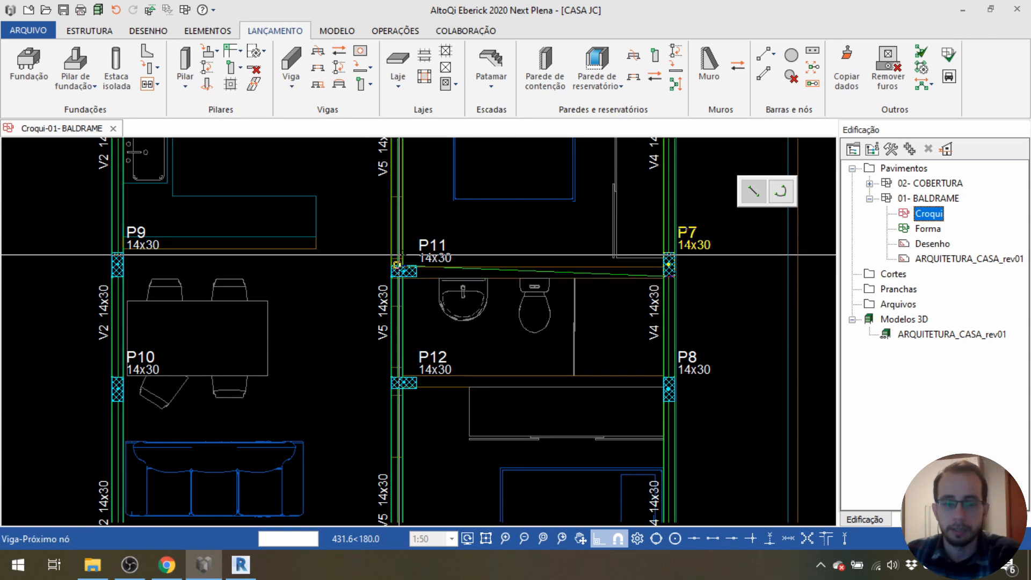
left_click(424, 248)
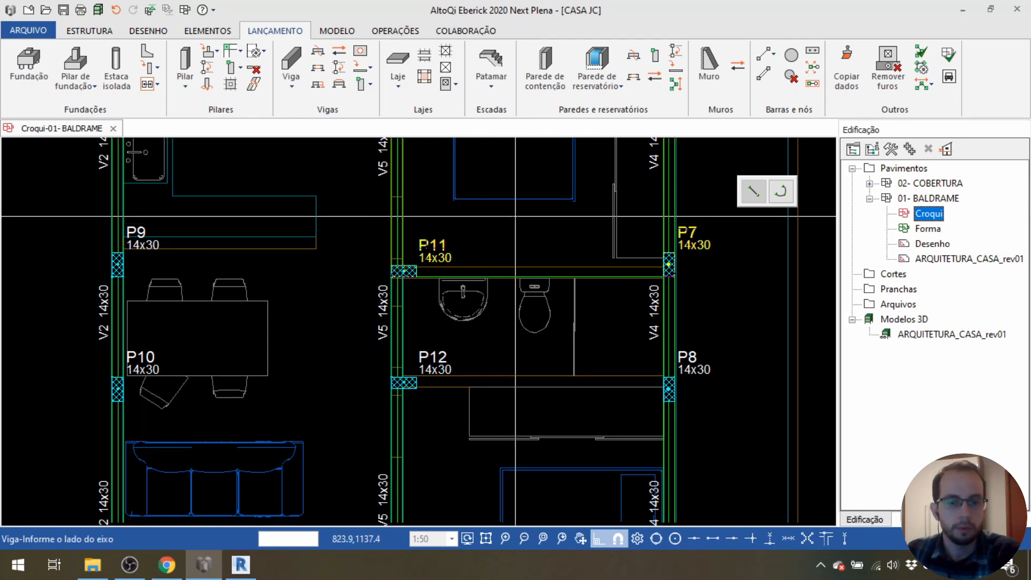
left_click(492, 218)
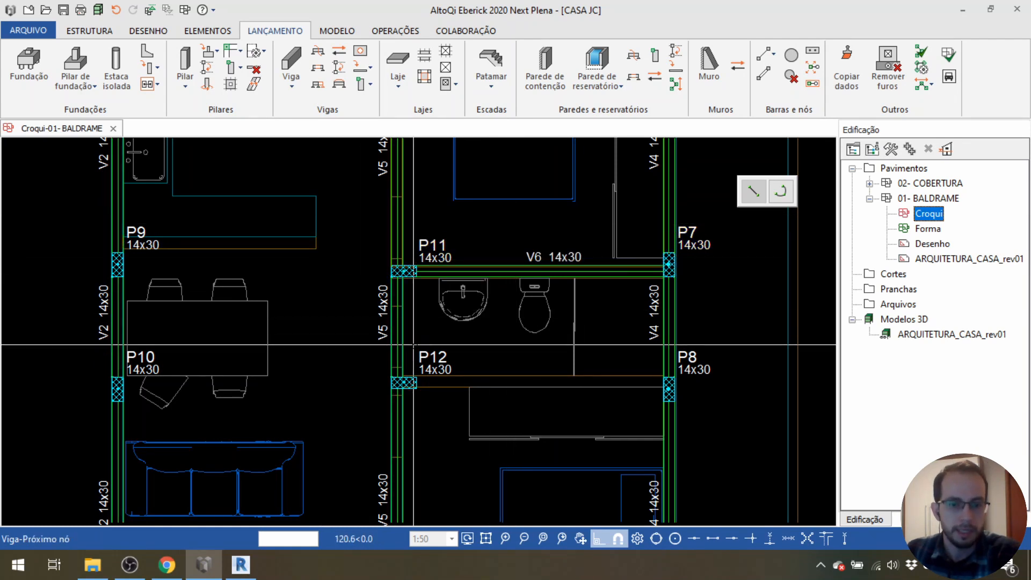
Place the 14x30 beam from column P12 to P8, rejecting the unsupported end node, set its axis side towards the lower bedroom, and end the beam.
left_click(463, 357)
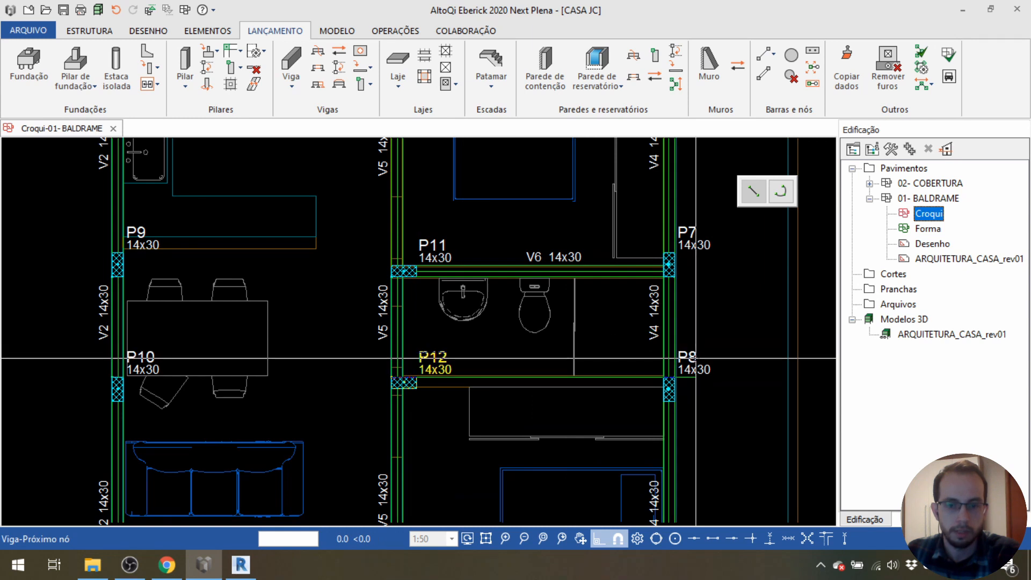
left_click(697, 358)
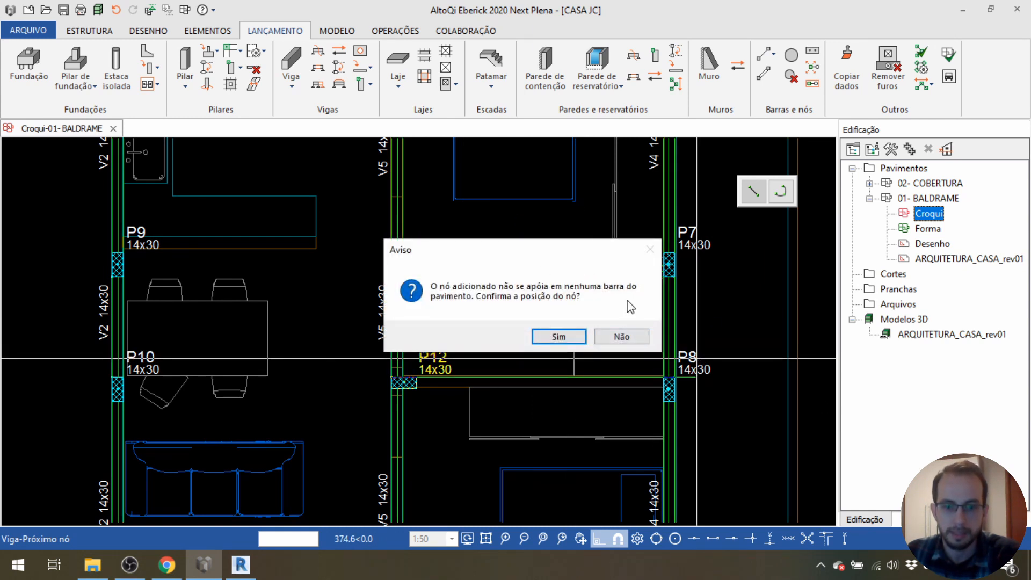
left_click(620, 334)
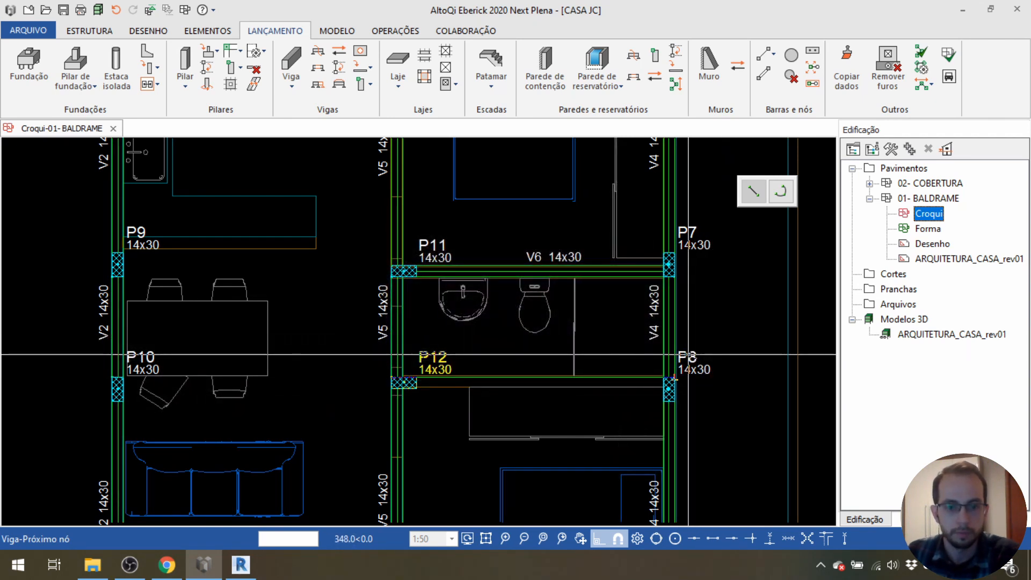
left_click(688, 354)
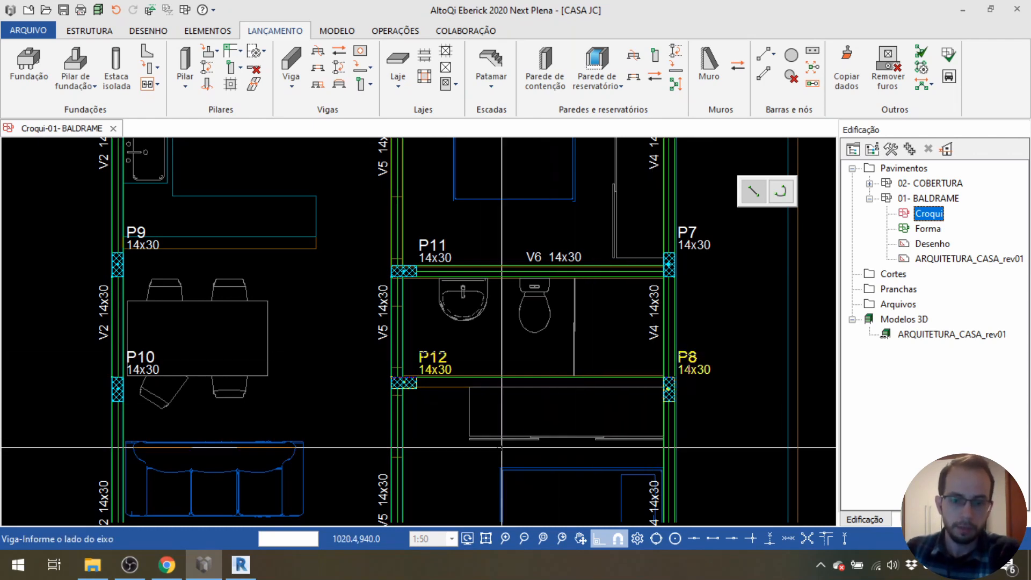
key("Return")
middle_click_drag(405, 452, 476, 429)
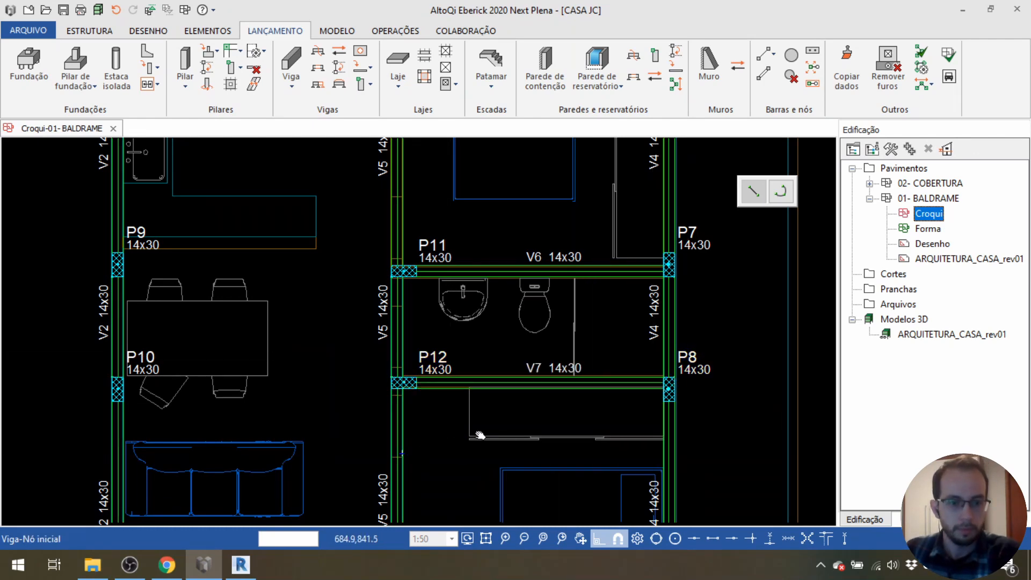
mouse_move(352, 428)
middle_mouse_down()
mouse_move(531, 461)
mouse_move(359, 449)
middle_mouse_up()
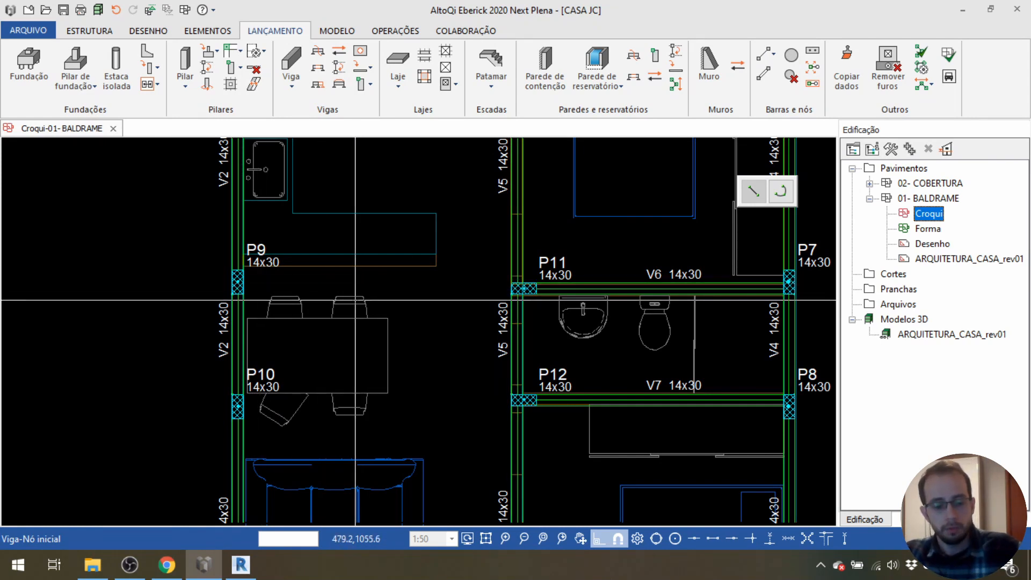
key("Escape")
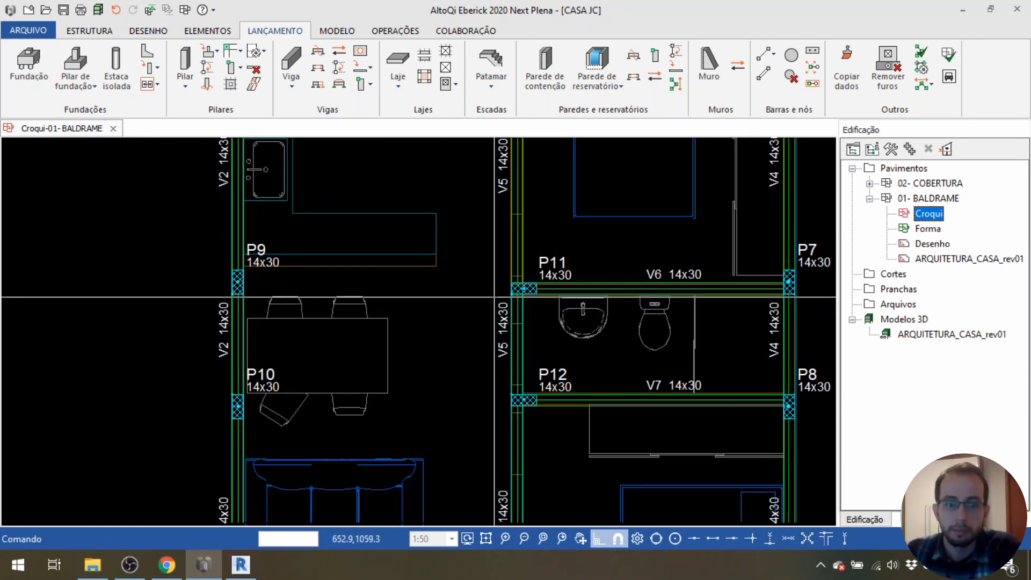
Examine the low wall at the kitchen counter and its position relative to columns P9 and P11.
middle_click_drag(365, 332, 368, 377)
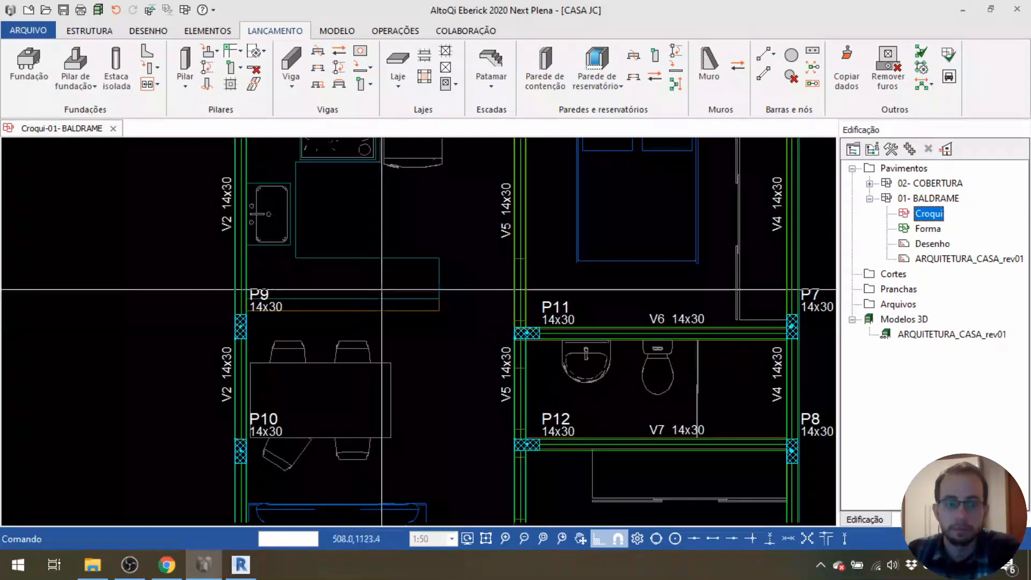
mouse_move(406, 316)
middle_mouse_down()
mouse_move(411, 349)
mouse_move(431, 371)
middle_mouse_up()
scroll(430, 370, "up", 2)
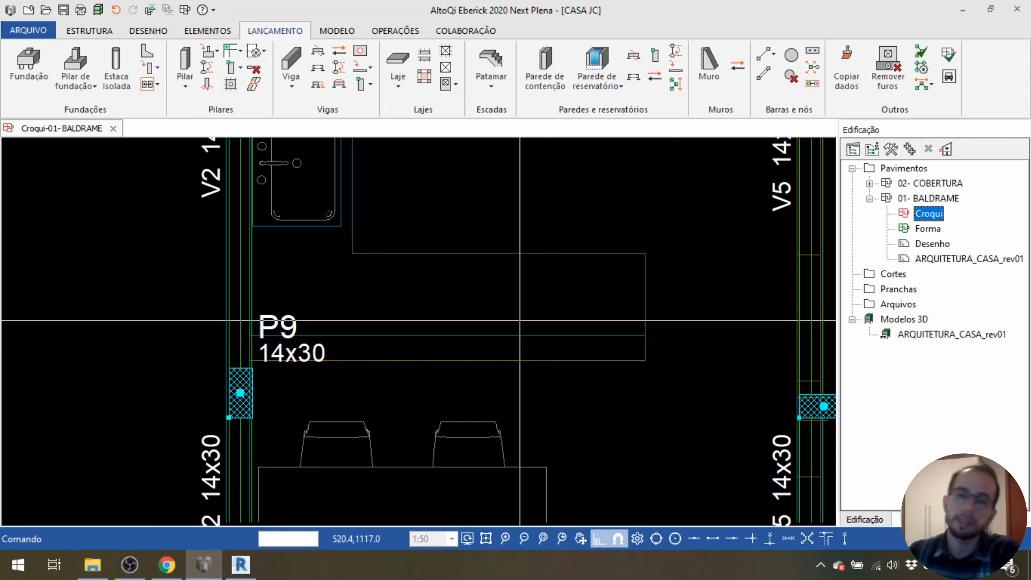
middle_click_drag(523, 332, 474, 355)
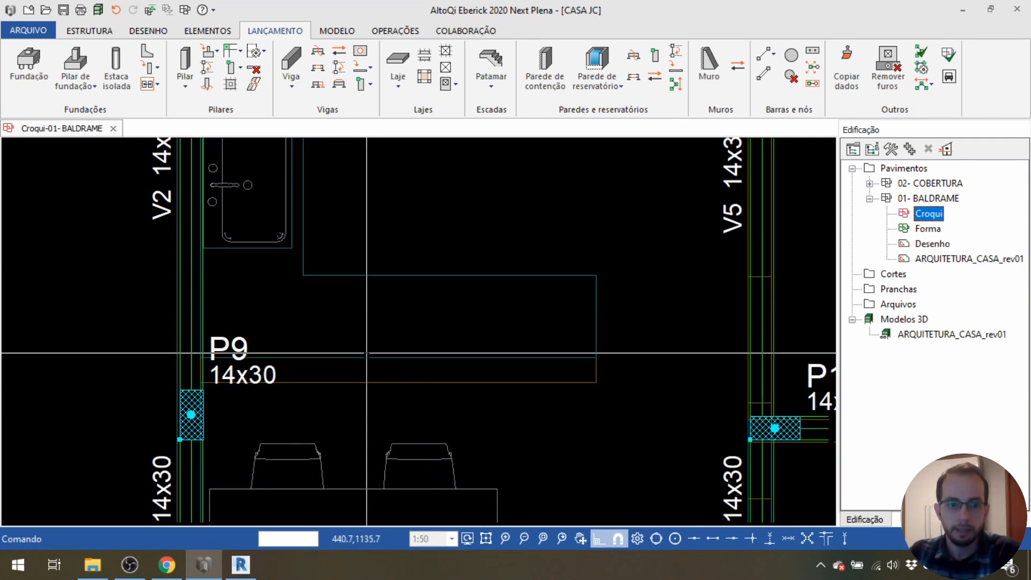
middle_click_drag(361, 301, 366, 344)
scroll(371, 327, "down", 1)
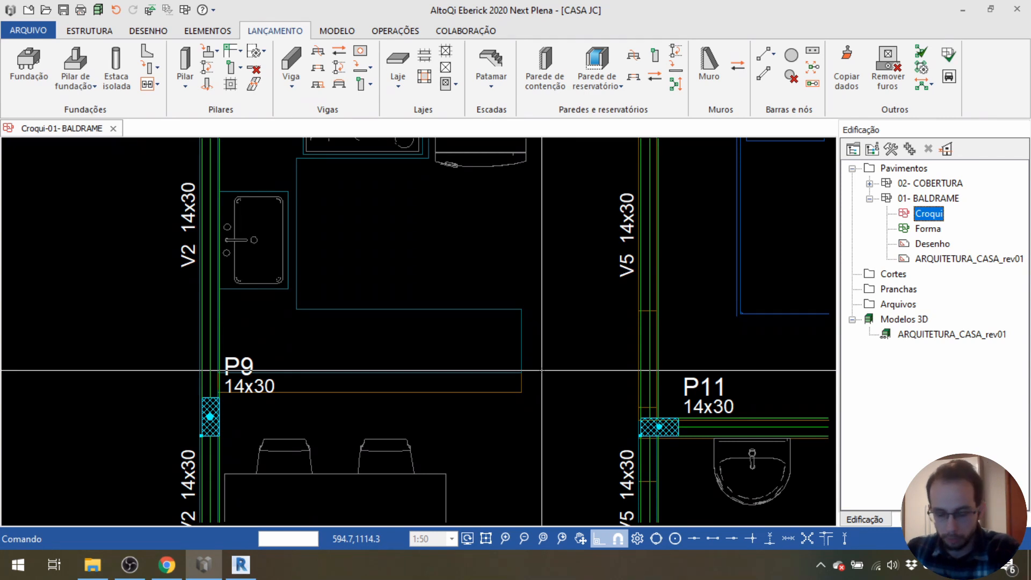
middle_click_drag(542, 371, 587, 364)
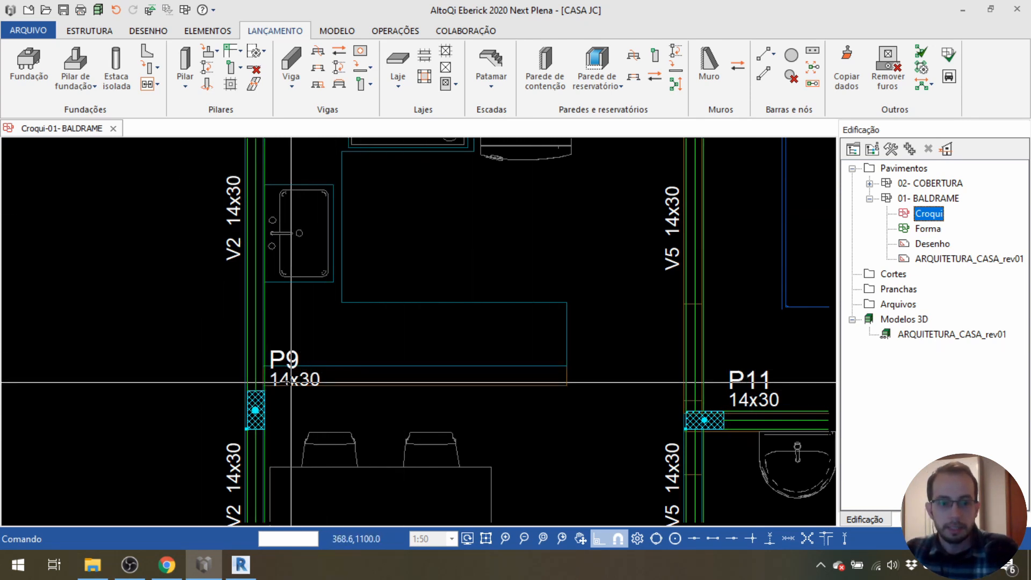
scroll(263, 392, "up", 2)
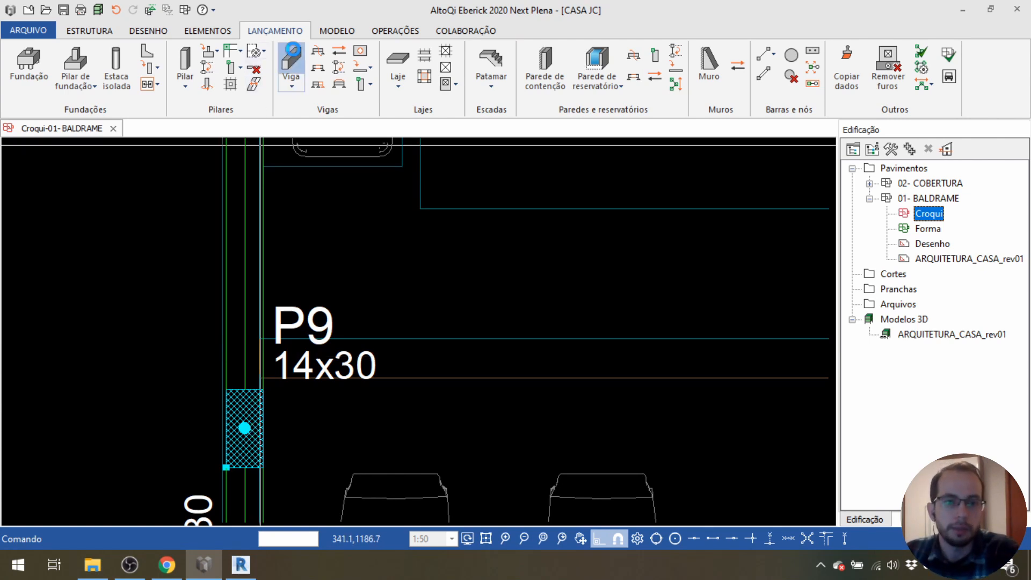
left_click(272, 162)
key("Return")
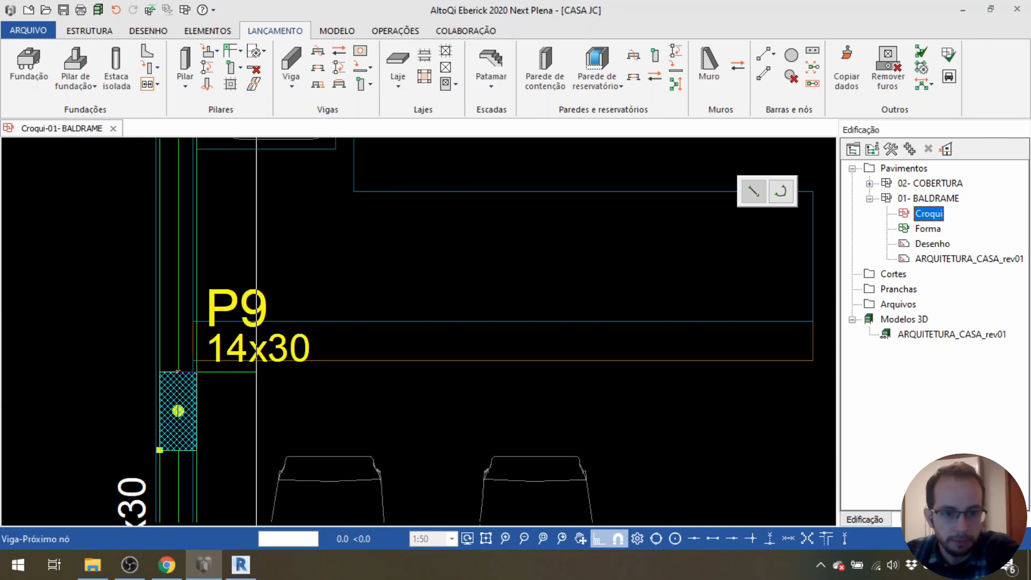
scroll(179, 370, "down", 3)
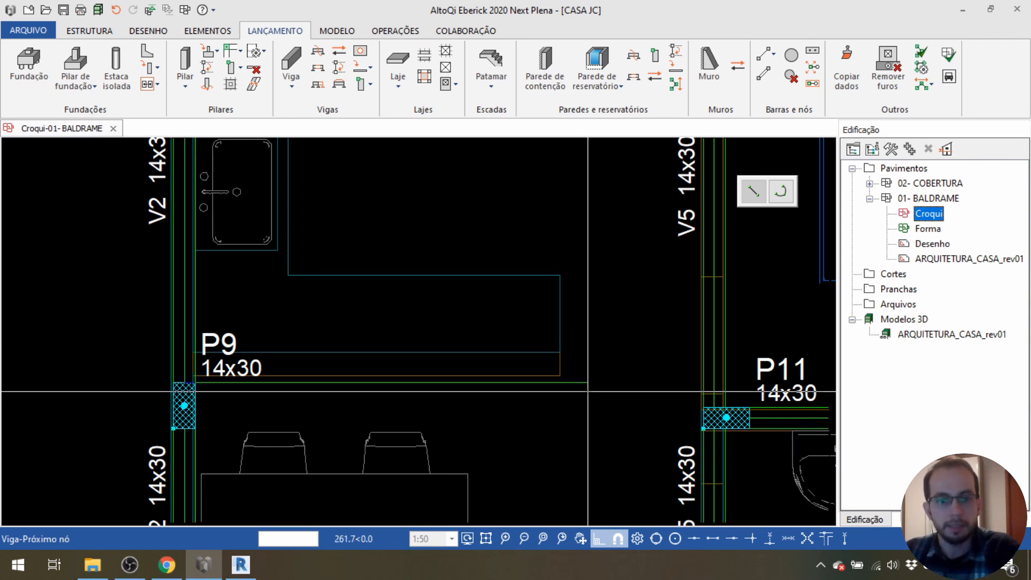
middle_click_drag(398, 388, 462, 390)
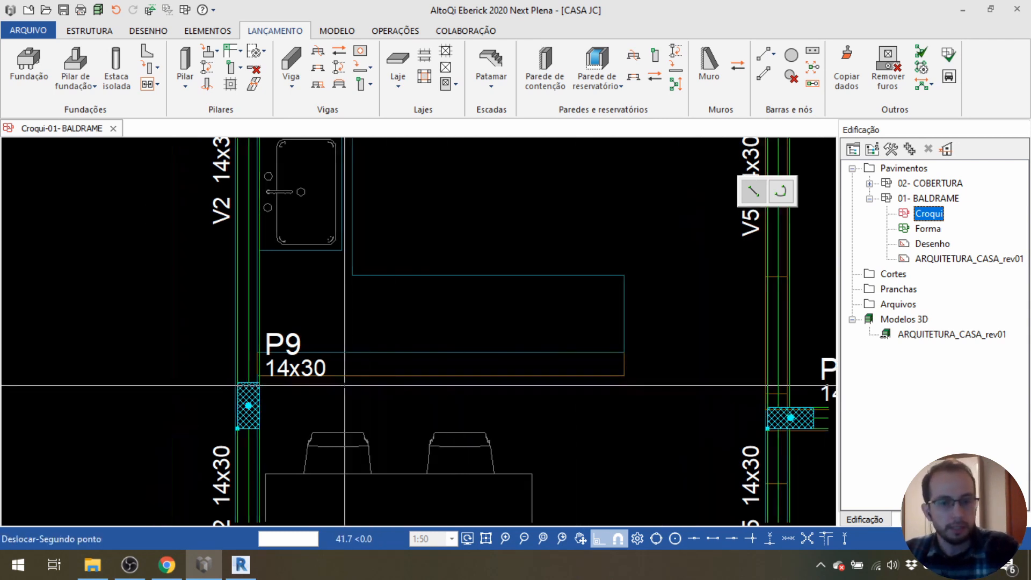
key("Escape")
Draw a horizontal guide line from the midpoint of the kitchen counter wall's free end to beyond the outer beam above P9.
middle_click_drag(341, 385, 353, 386)
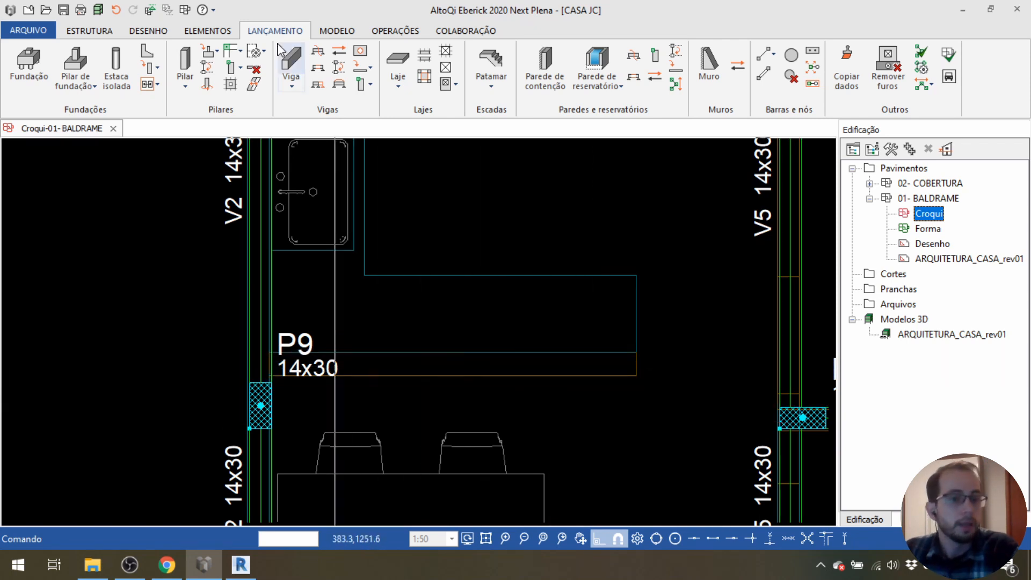
left_click(146, 31)
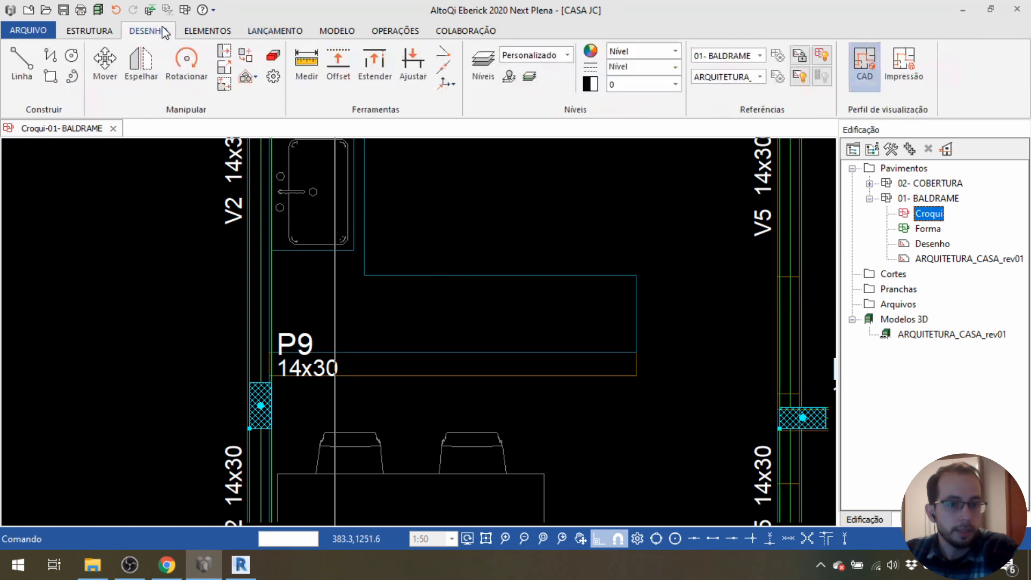
left_click(20, 69)
scroll(467, 373, "up", 1)
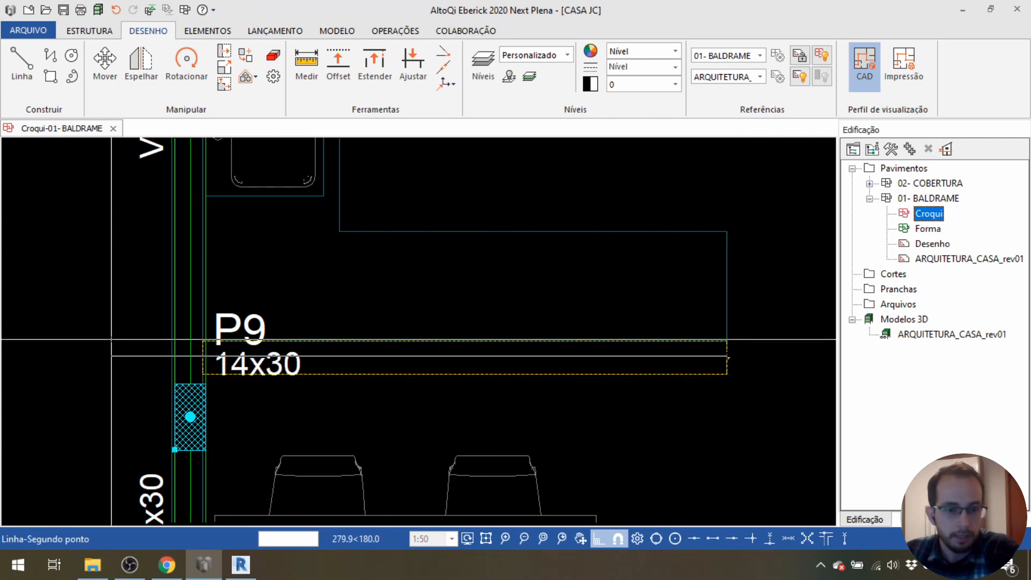
left_click(78, 338)
key("Escape")
middle_click_drag(92, 405, 102, 371)
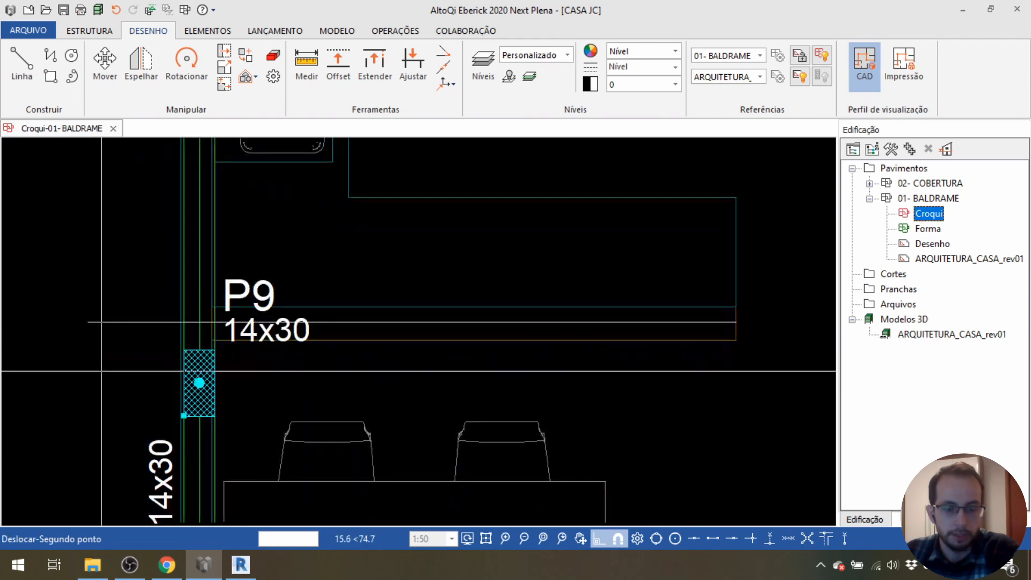
scroll(62, 402, "down", 2)
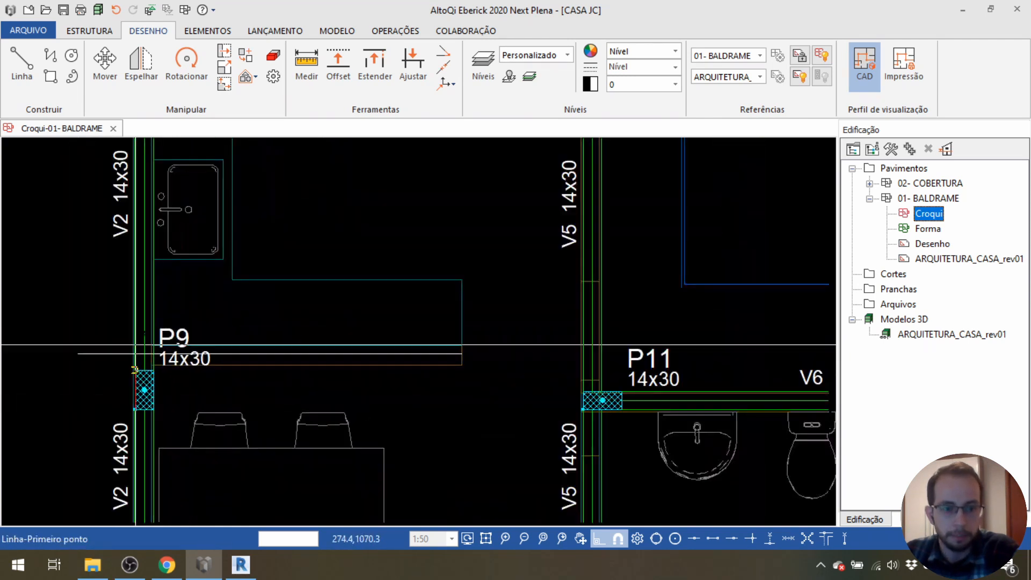
Start a 14x30 cm beam where the counter guide line meets the axis of the outer beam V2 just above P9.
left_click(276, 31)
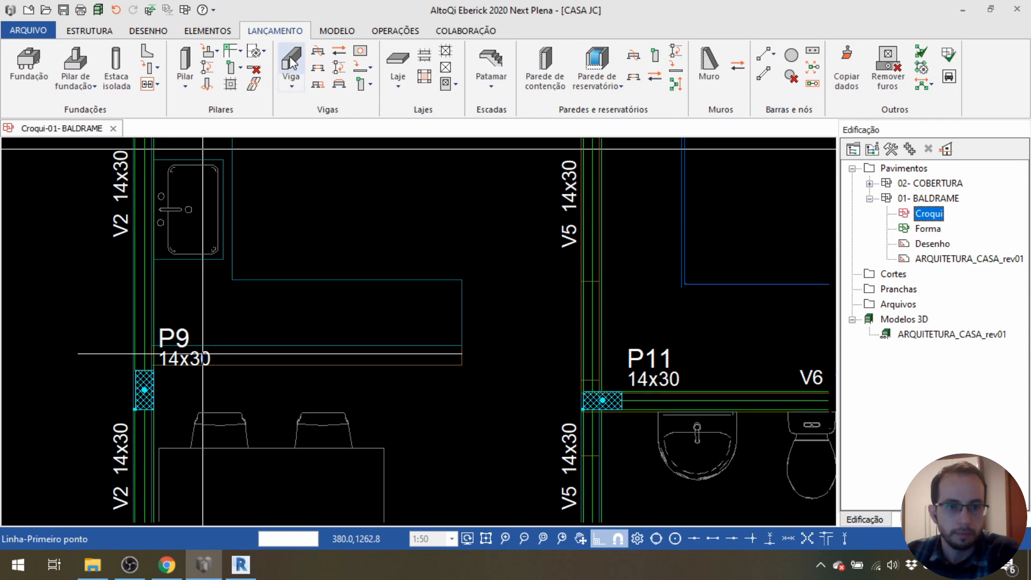
left_click(289, 56)
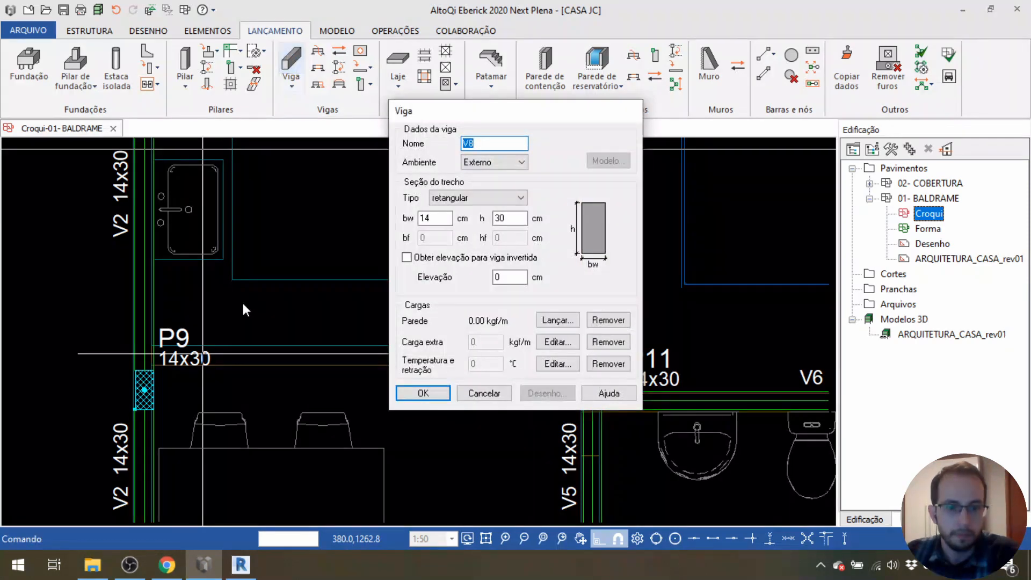
scroll(227, 384, "up", 2)
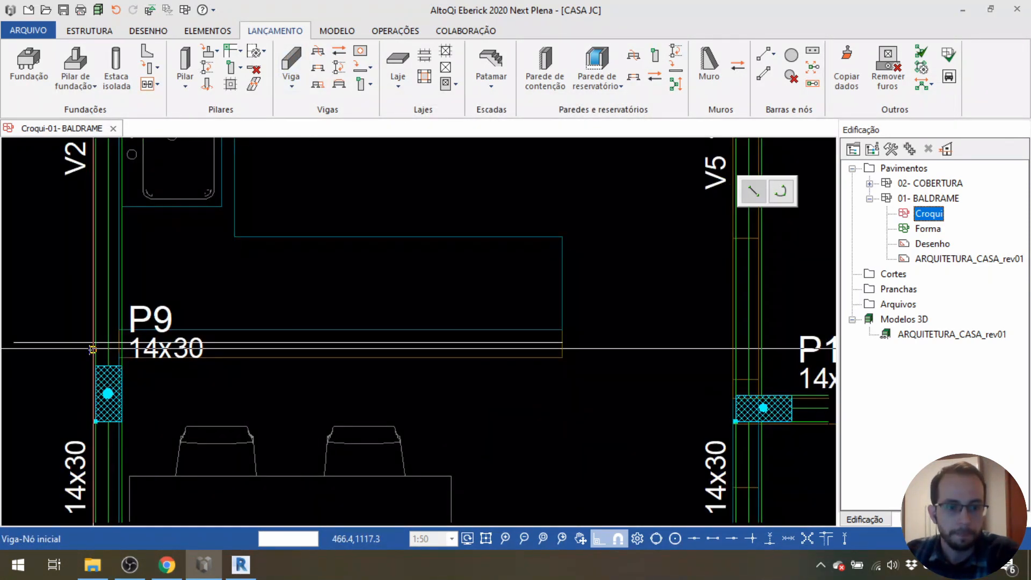
mouse_move(90, 366)
middle_mouse_down()
mouse_move(227, 371)
mouse_move(214, 377)
middle_mouse_up()
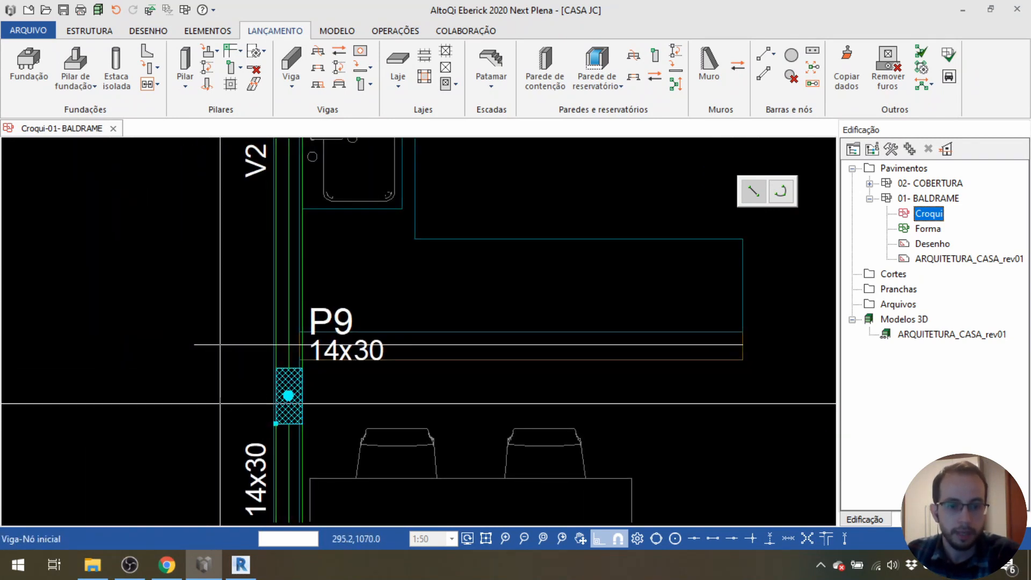
scroll(277, 369, "up", 2)
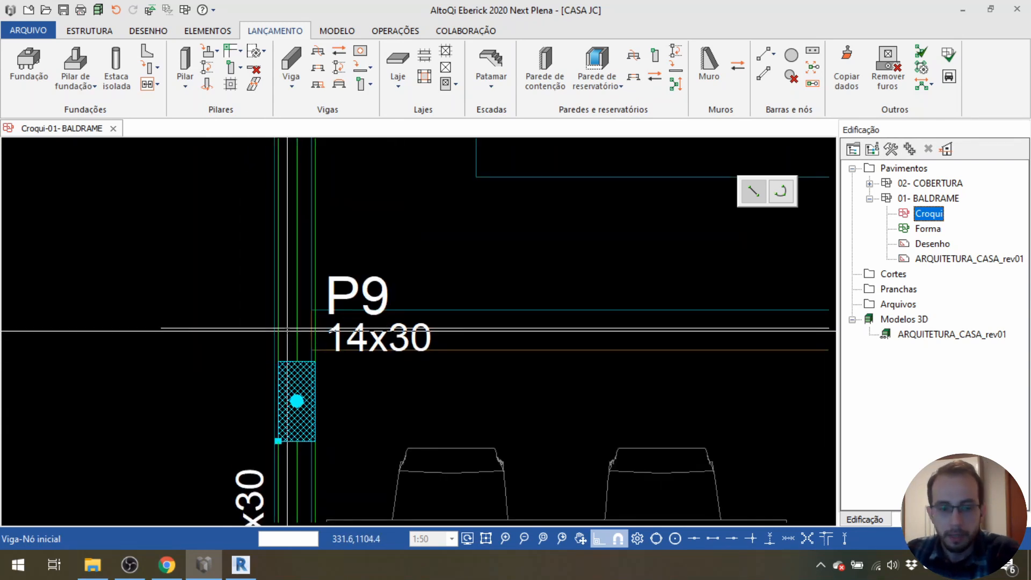
scroll(290, 338, "up", 2)
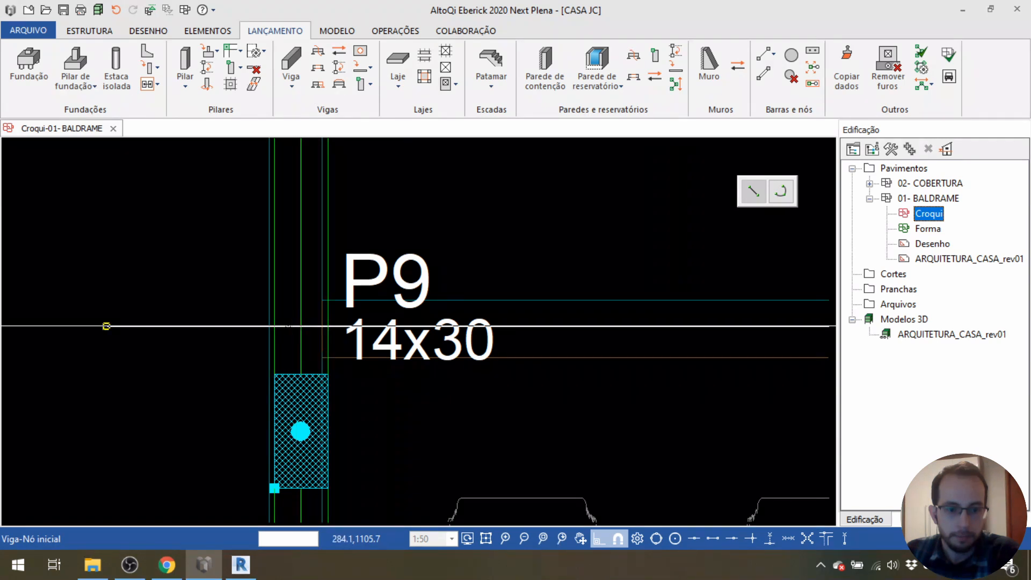
scroll(290, 350, "down", 2)
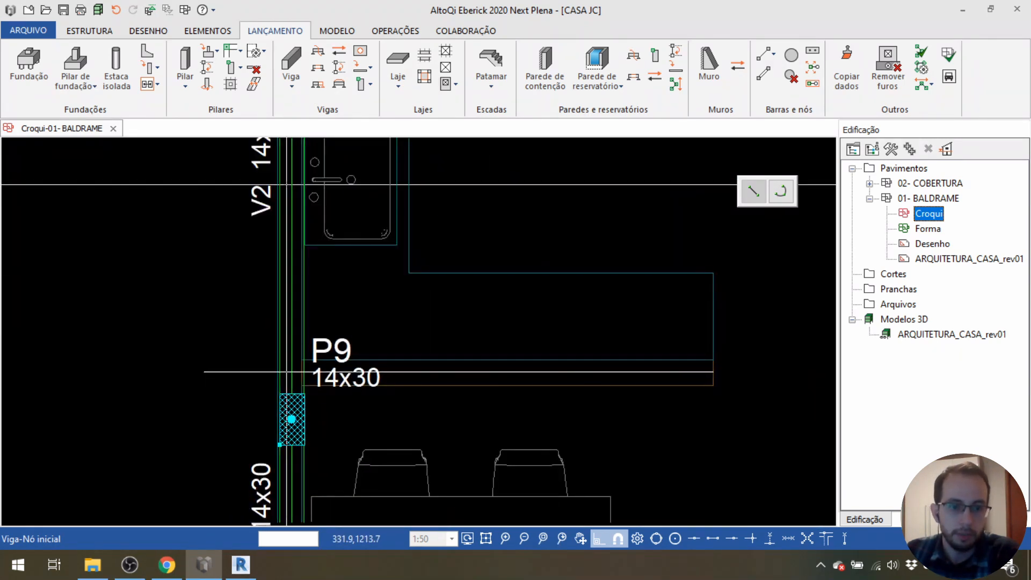
scroll(290, 370, "up", 2)
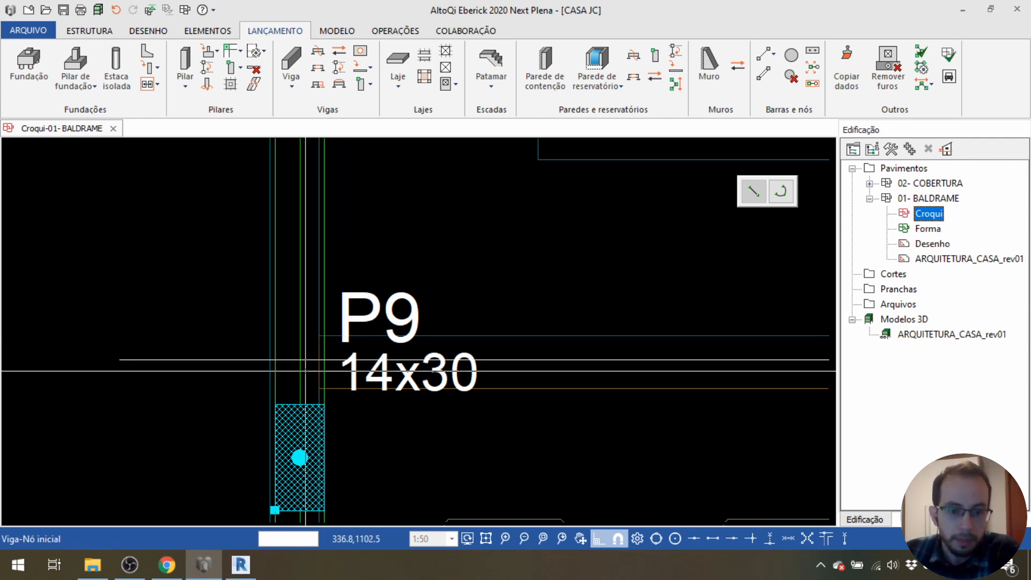
scroll(306, 370, "up", 2)
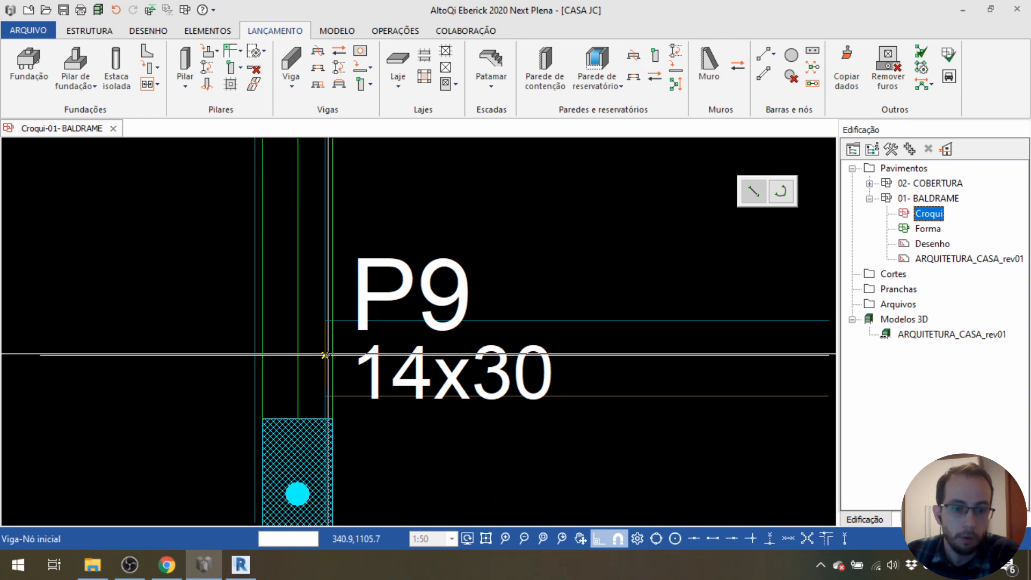
left_click(298, 355)
Run the beam horizontally to the axis of interior beam V5 above P11, set its axis side towards the kitchen, and end it.
scroll(227, 399, "down", 3)
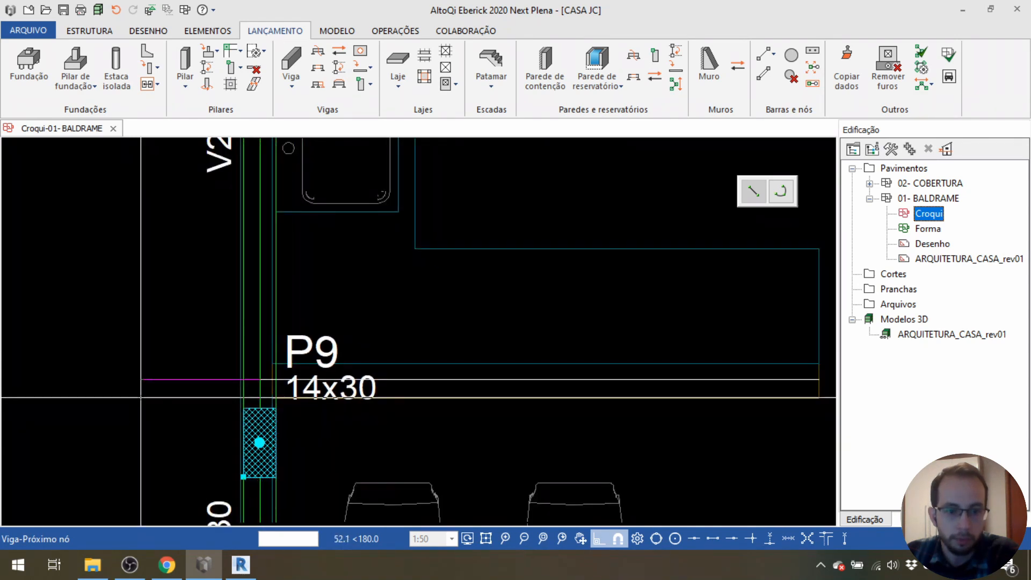
scroll(141, 398, "down", 1)
middle_click_drag(689, 430, 651, 420)
scroll(784, 370, "down", 1)
middle_click_drag(787, 371, 648, 364)
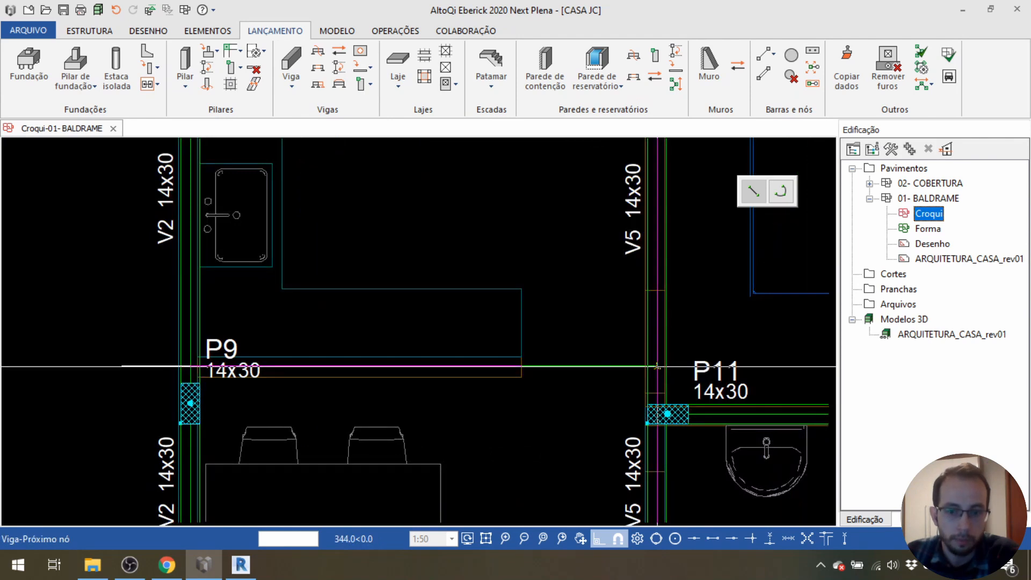
scroll(657, 366, "up", 1)
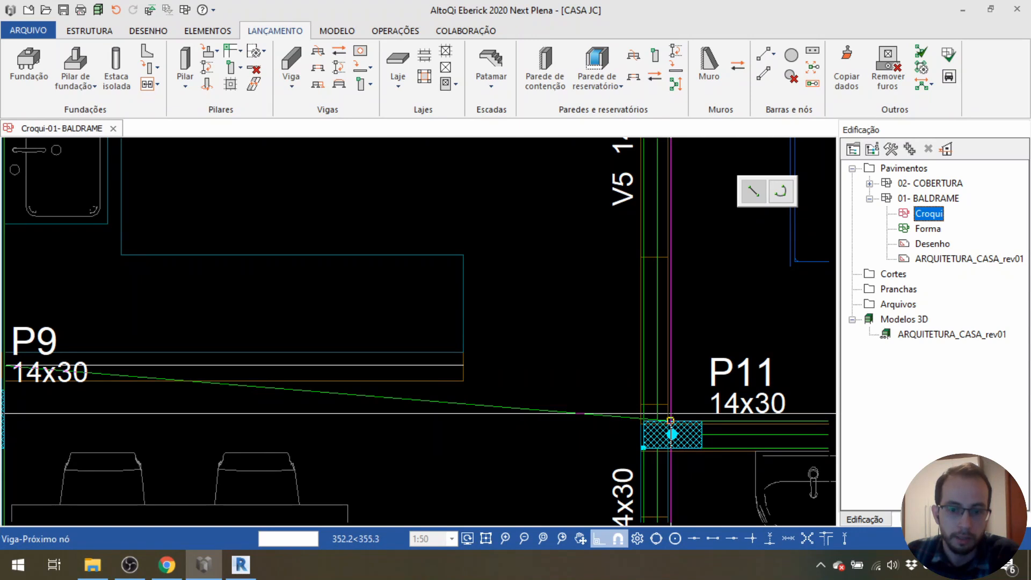
scroll(671, 421, "up", 2)
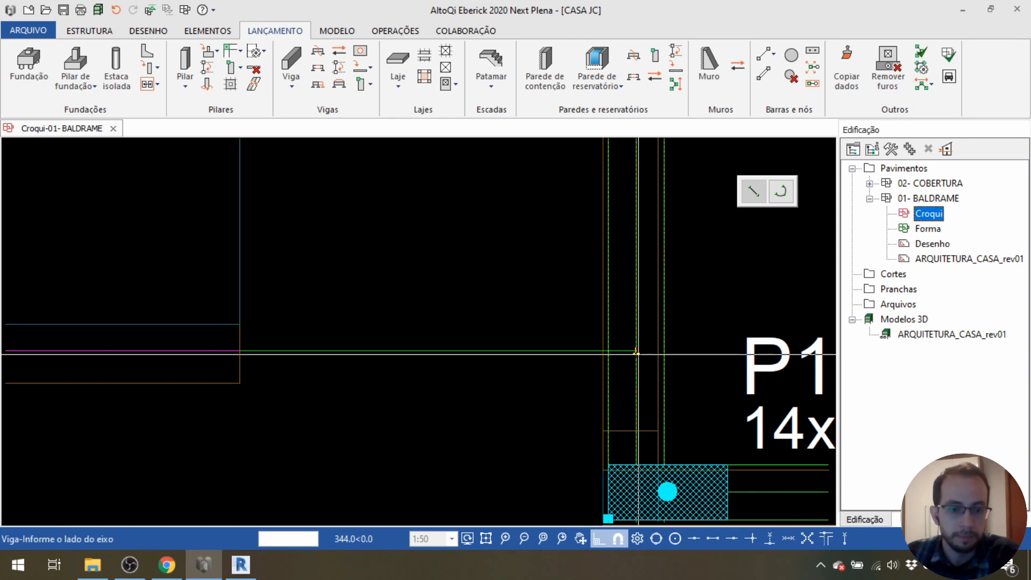
left_click(638, 354)
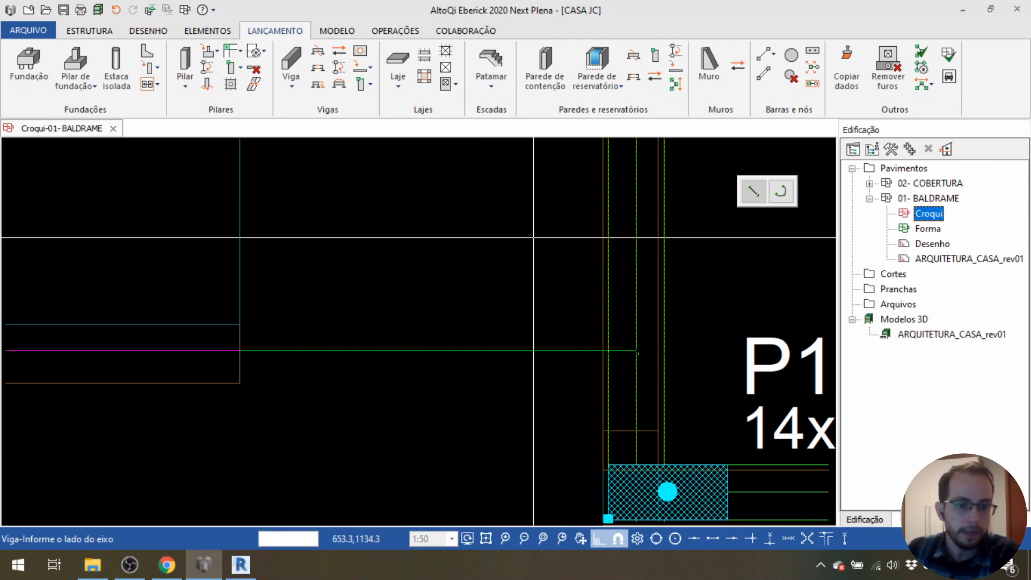
left_click(528, 302)
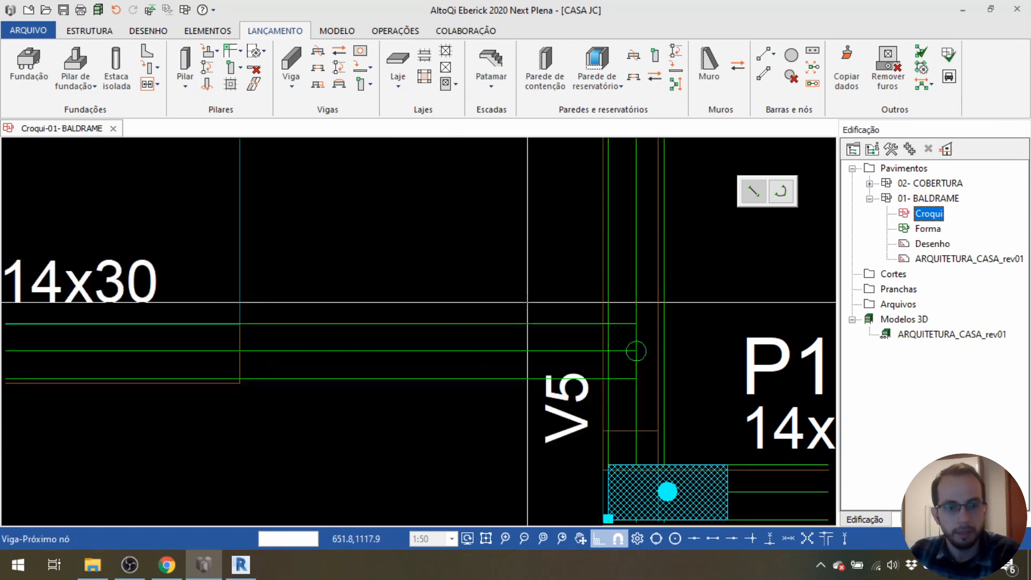
scroll(510, 423, "down", 3)
right_click(509, 423)
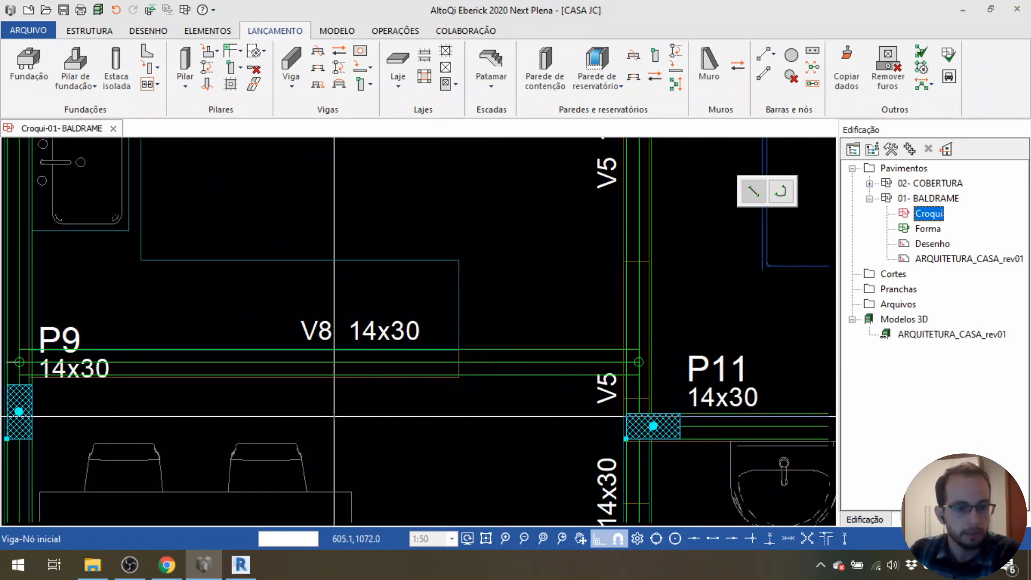
Delete the horizontal guide line extending past the outer wall above P9.
middle_click_drag(316, 422, 582, 405)
key("Escape")
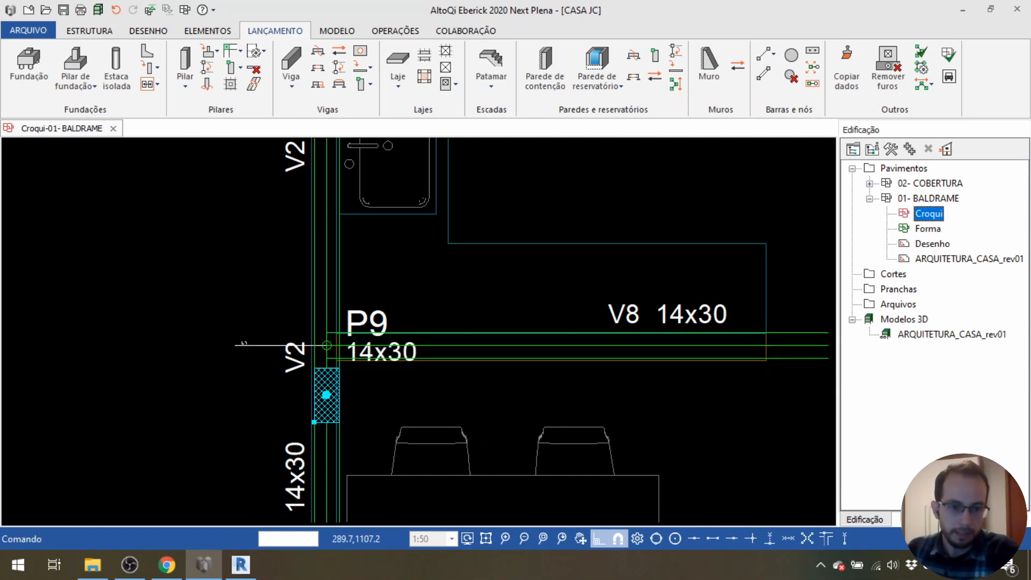
left_click(244, 345)
middle_click_drag(247, 406, 89, 369)
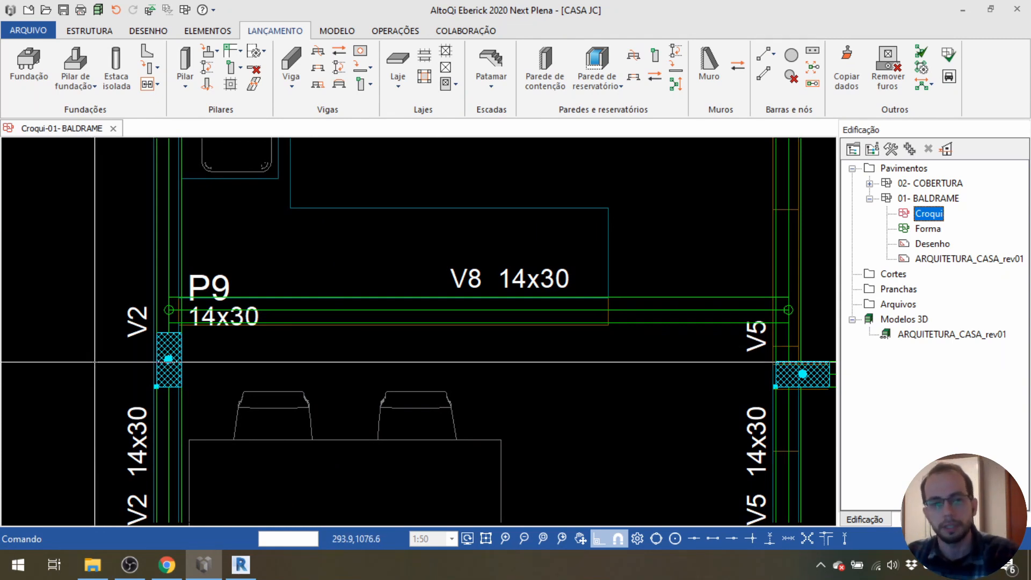
Examine the complete beam and column layout of the BALDRAME floor plan, from P1 and P2 down to P3 and P4.
scroll(92, 368, "down", 2)
middle_click_drag(377, 235, 358, 258)
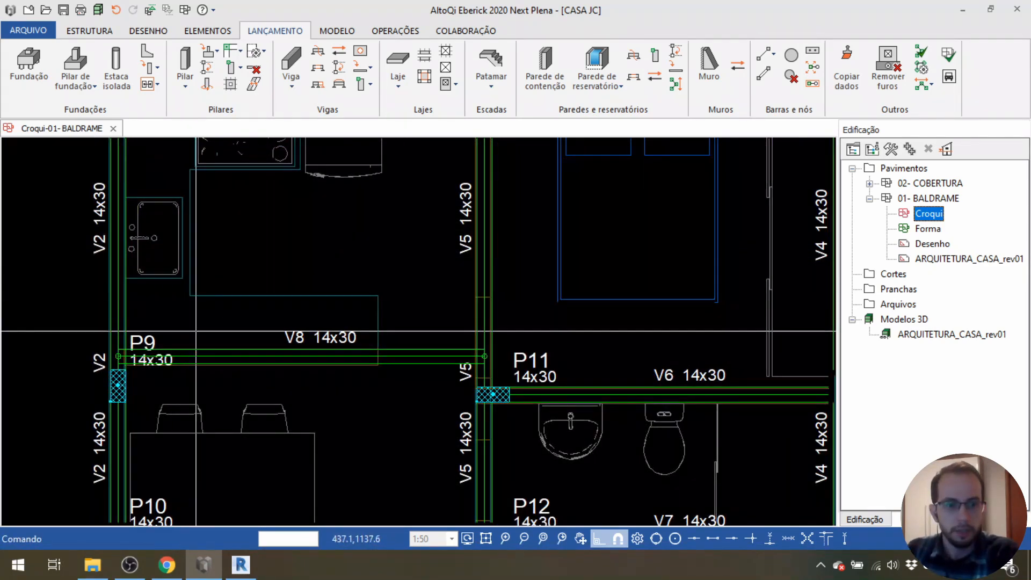
scroll(100, 369, "down", 1)
scroll(100, 368, "down", 2)
middle_click_drag(188, 409, 271, 343)
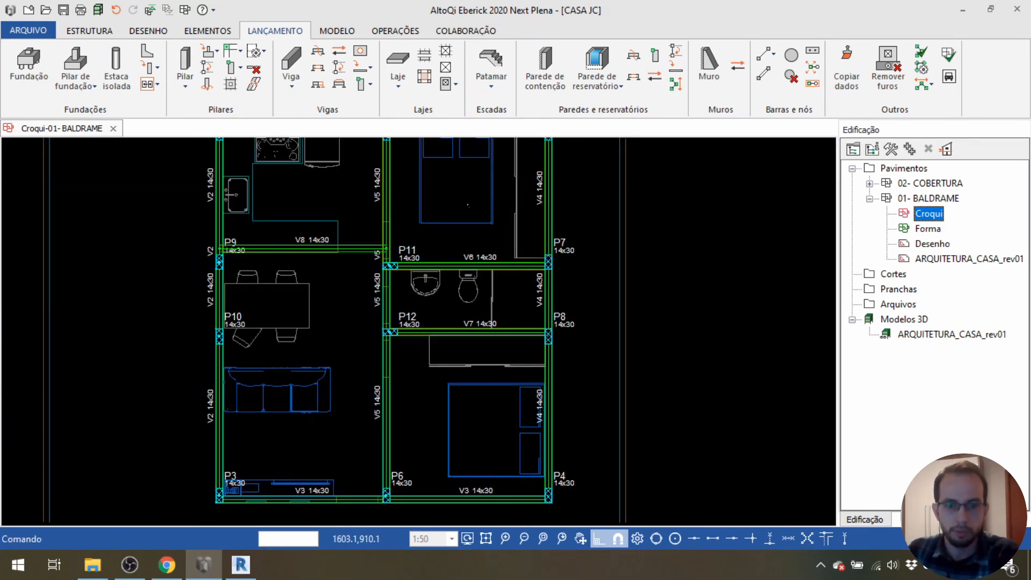
middle_click_drag(606, 261, 580, 284)
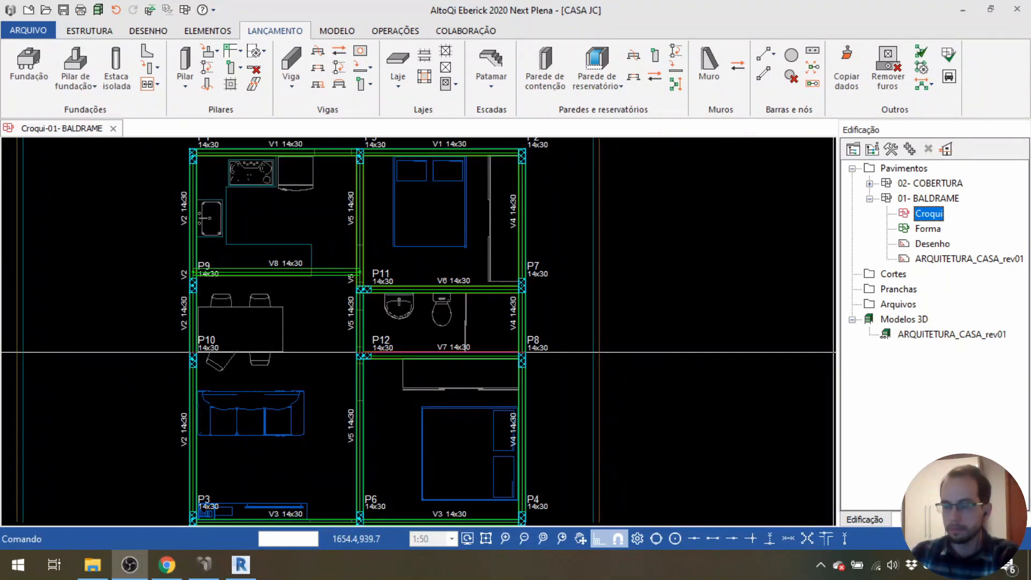
middle_click_drag(556, 426, 600, 403)
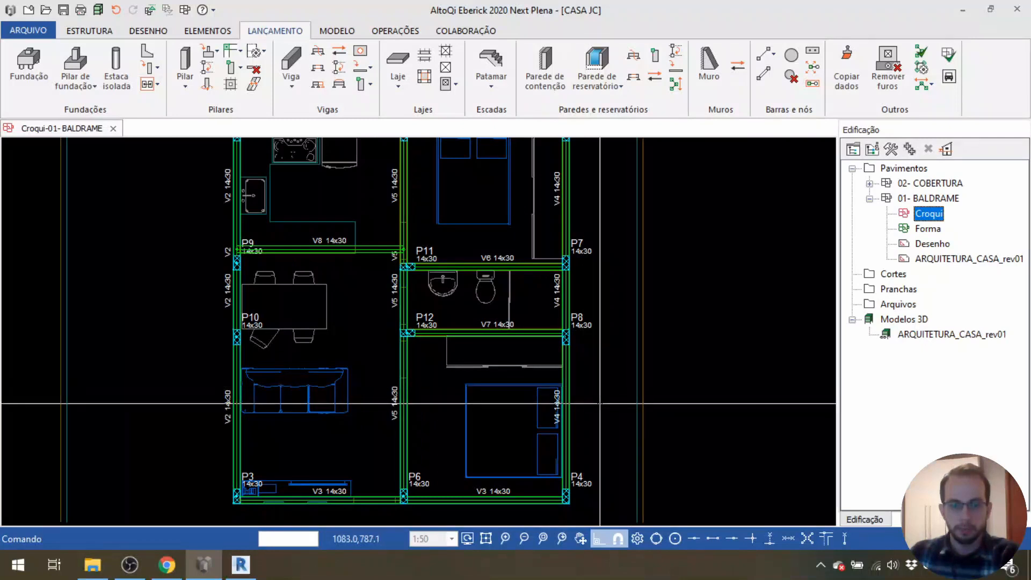
scroll(600, 403, "down", 2)
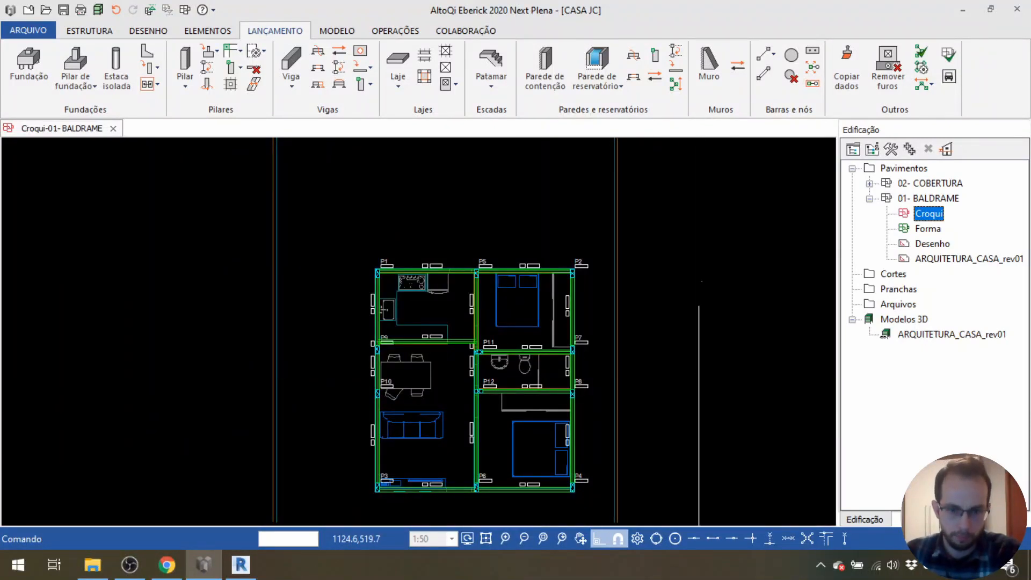
middle_click_drag(369, 403, 384, 334)
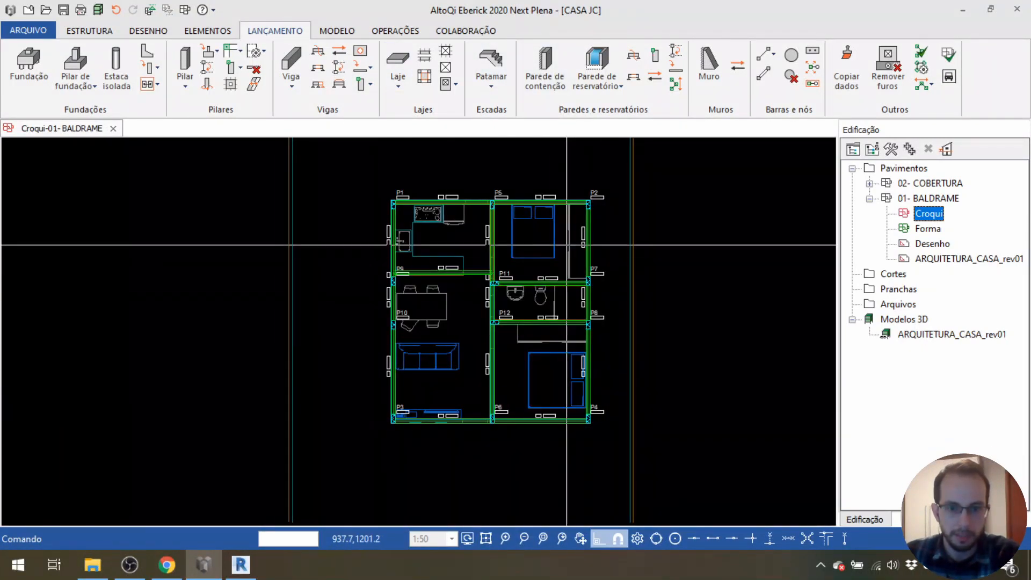
scroll(417, 272, "up", 1)
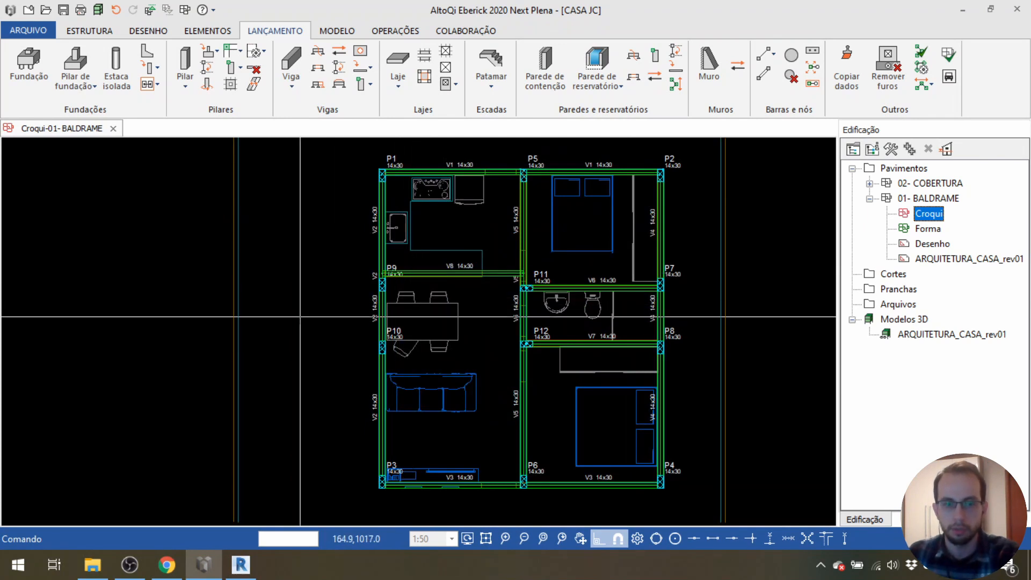
middle_click_drag(385, 373, 320, 346)
middle_click_drag(444, 286, 423, 300)
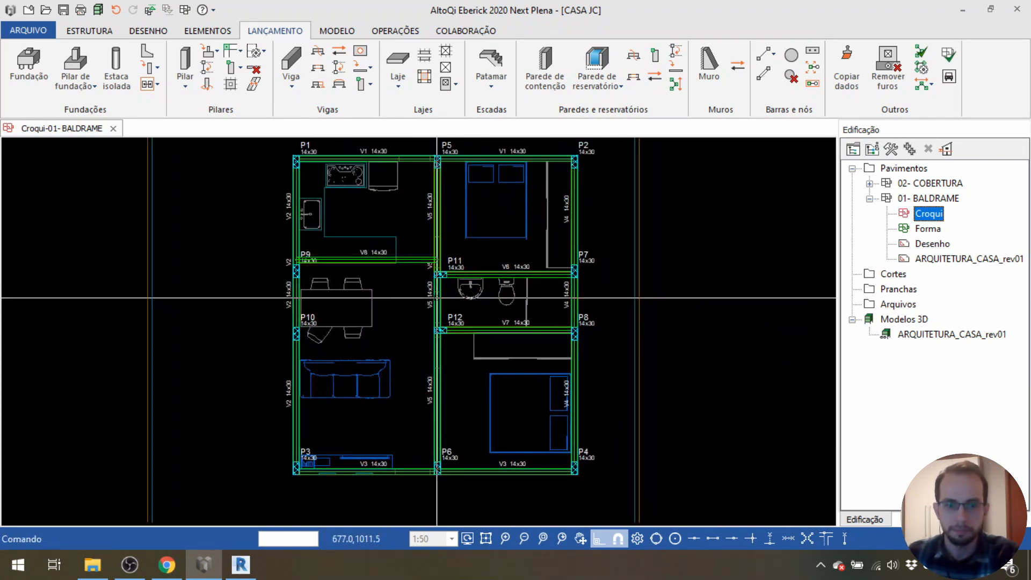
middle_click_drag(486, 238, 472, 249)
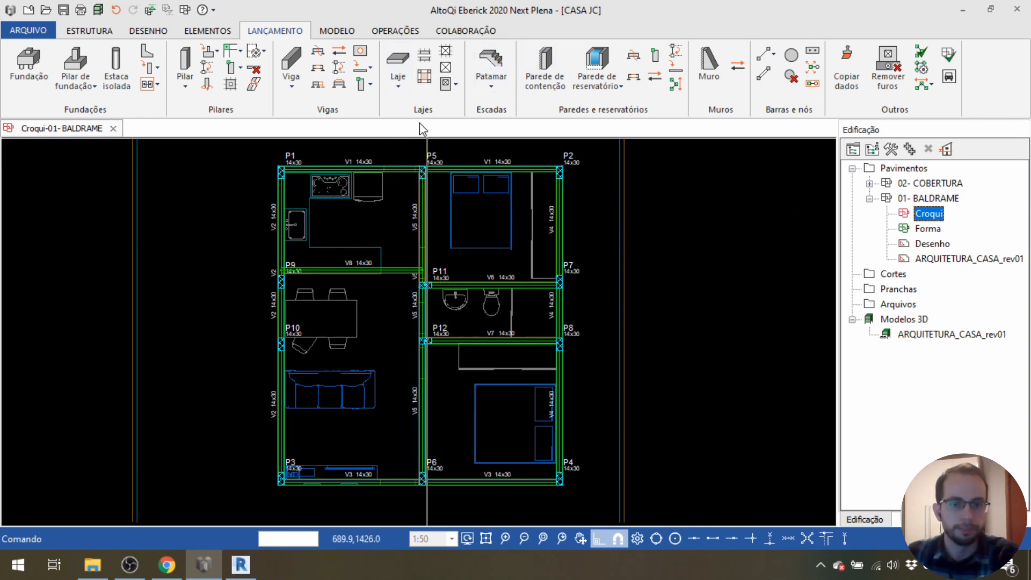
Start renumbering the elements and apply it to the whole project (Projeto inteiro).
left_click(383, 33)
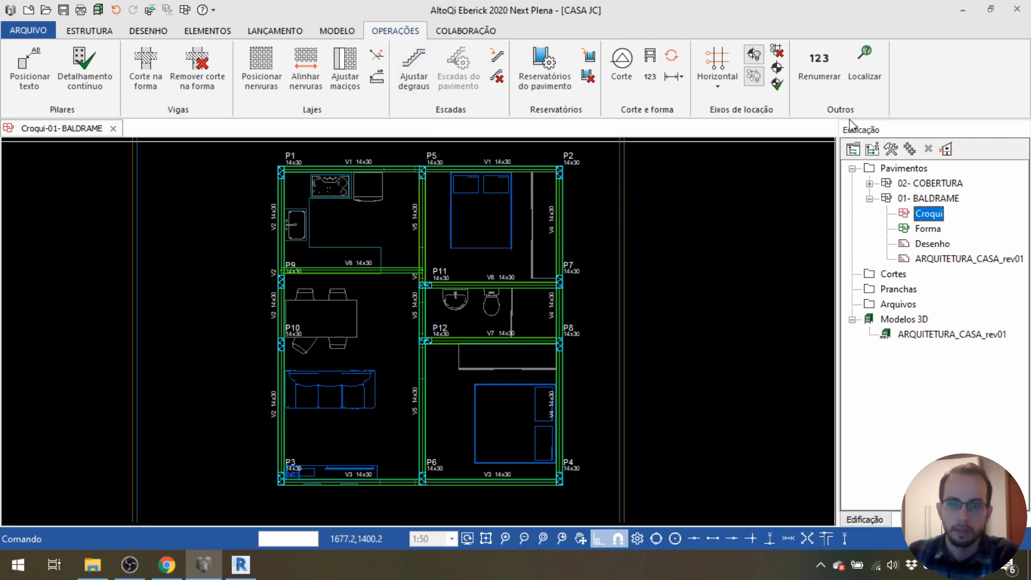
left_click(828, 73)
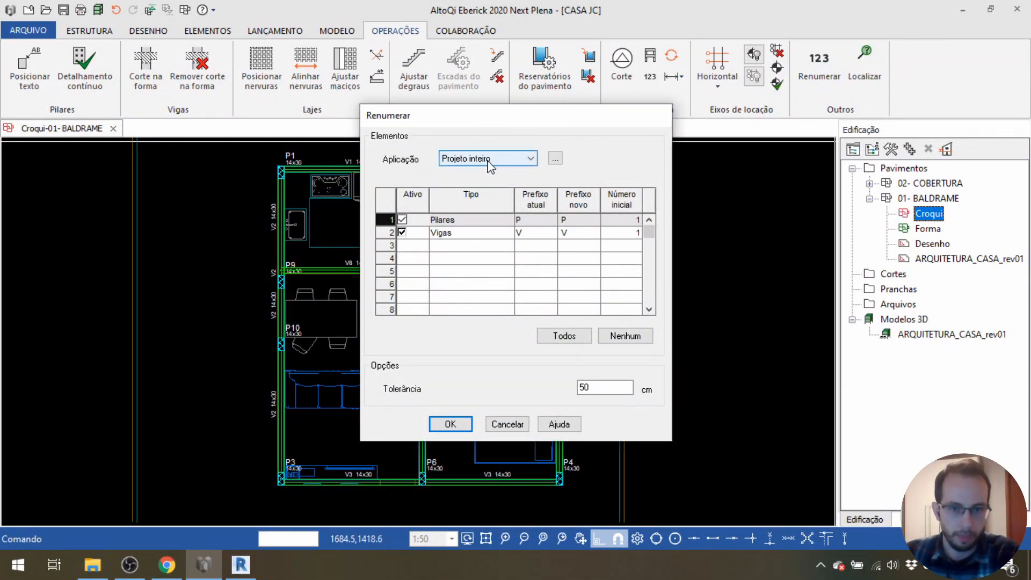
left_click_drag(501, 119, 486, 101)
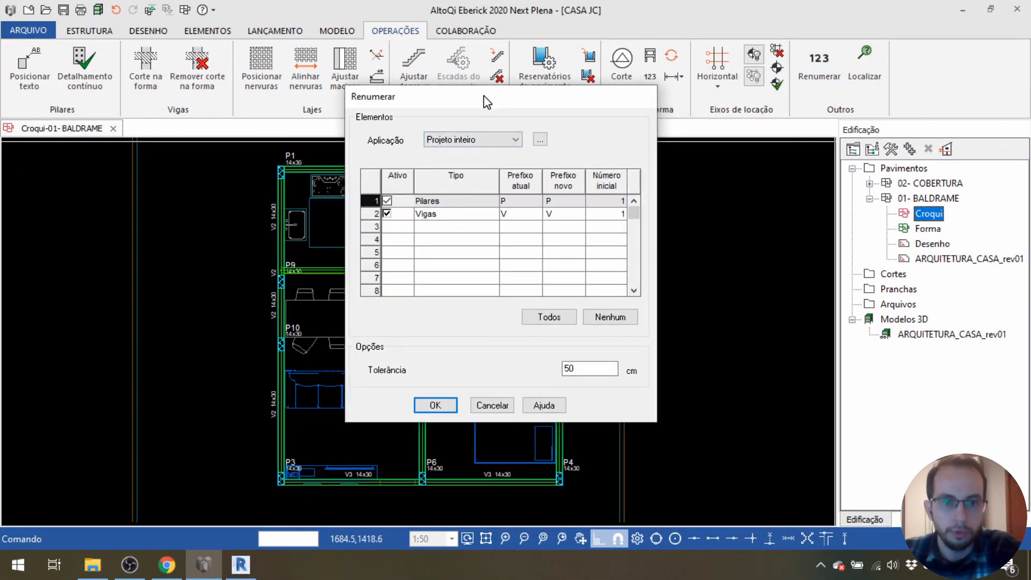
left_click(483, 139)
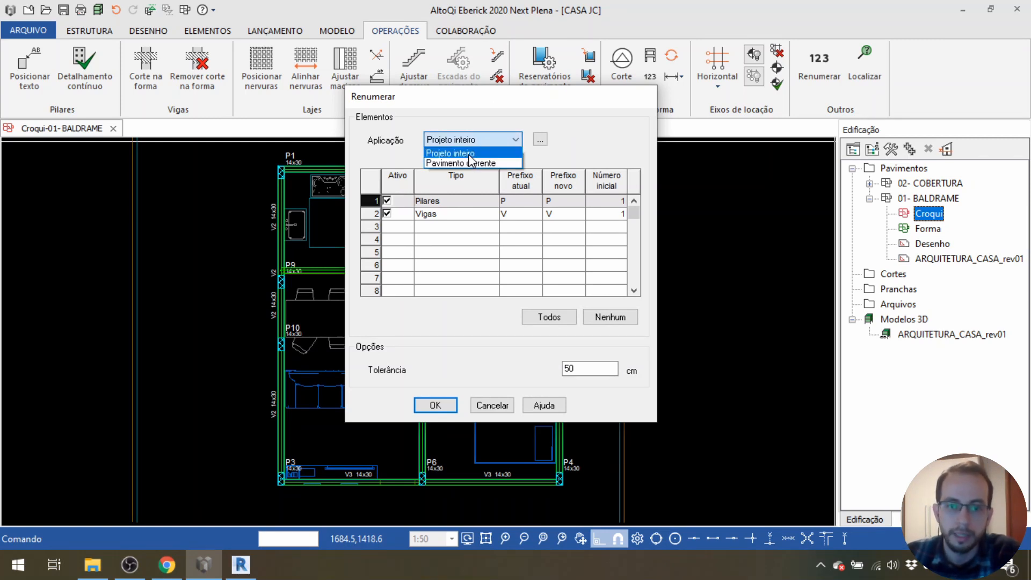
left_click(470, 154)
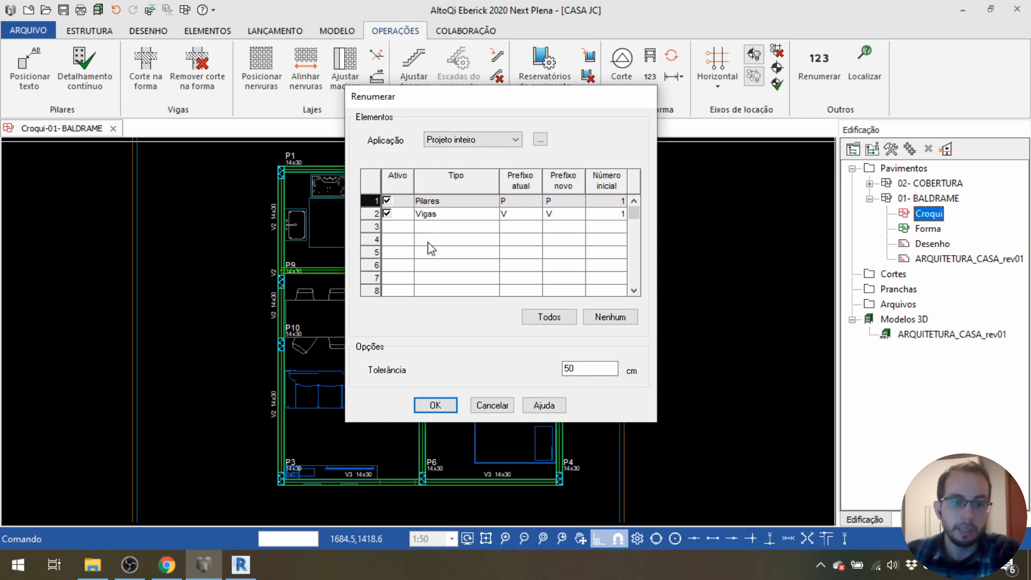
Examine the current and new prefix settings for the Pilares and Vigas rows against the labels in the floor plan.
left_click(475, 215)
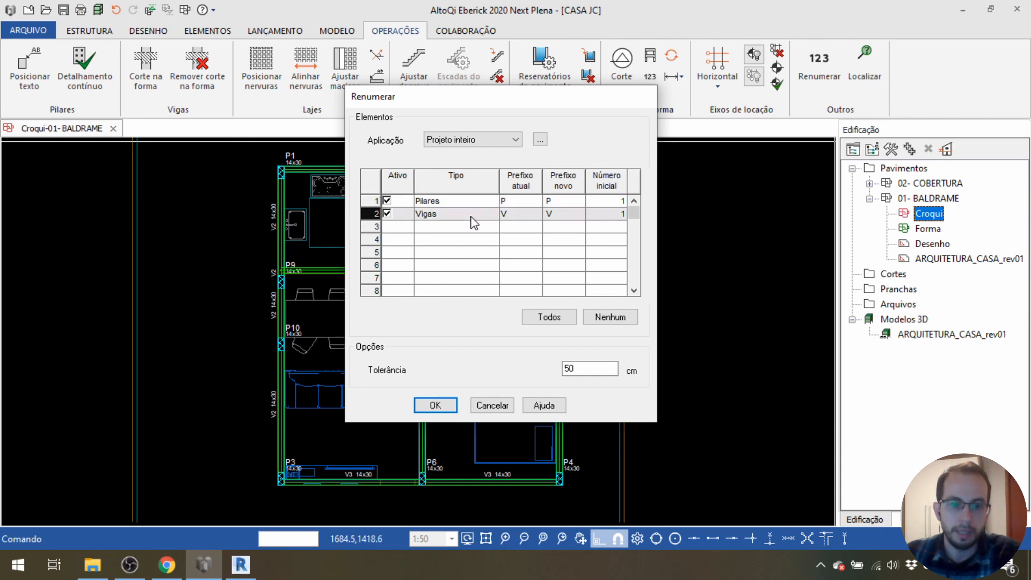
left_click(506, 203)
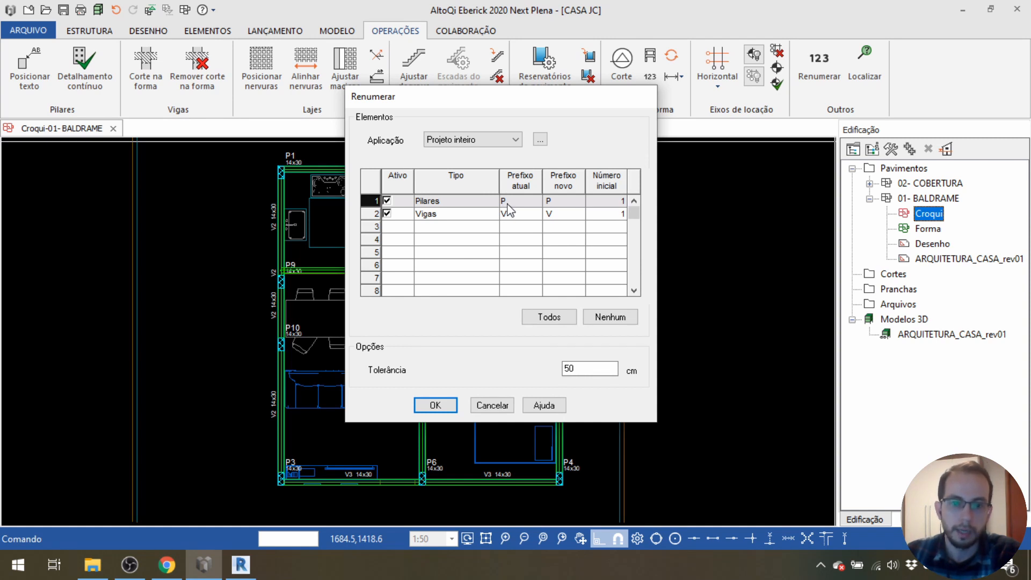
left_click(510, 220)
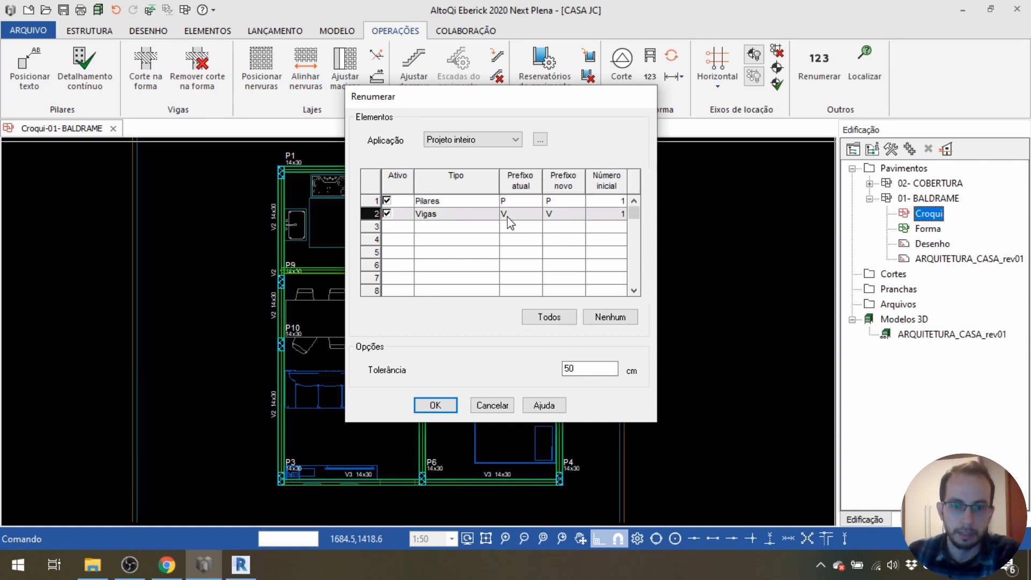
left_click(563, 202)
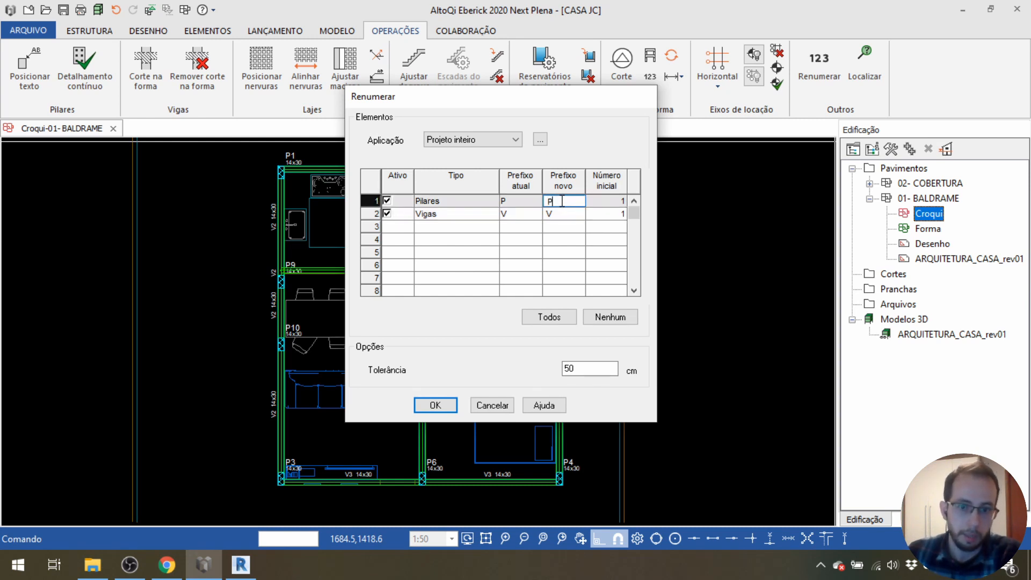
left_click(548, 215)
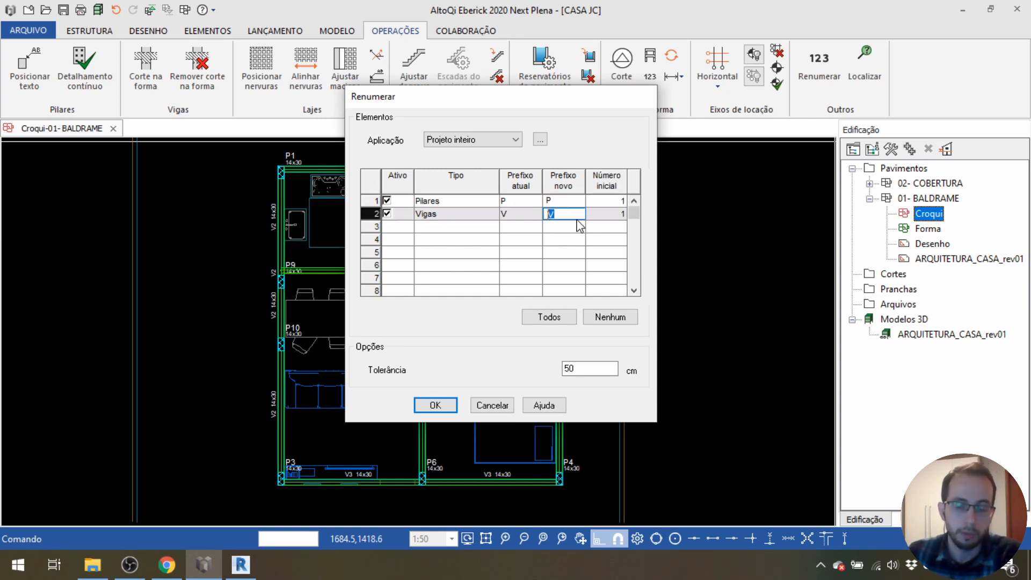
left_click_drag(564, 105, 795, 98)
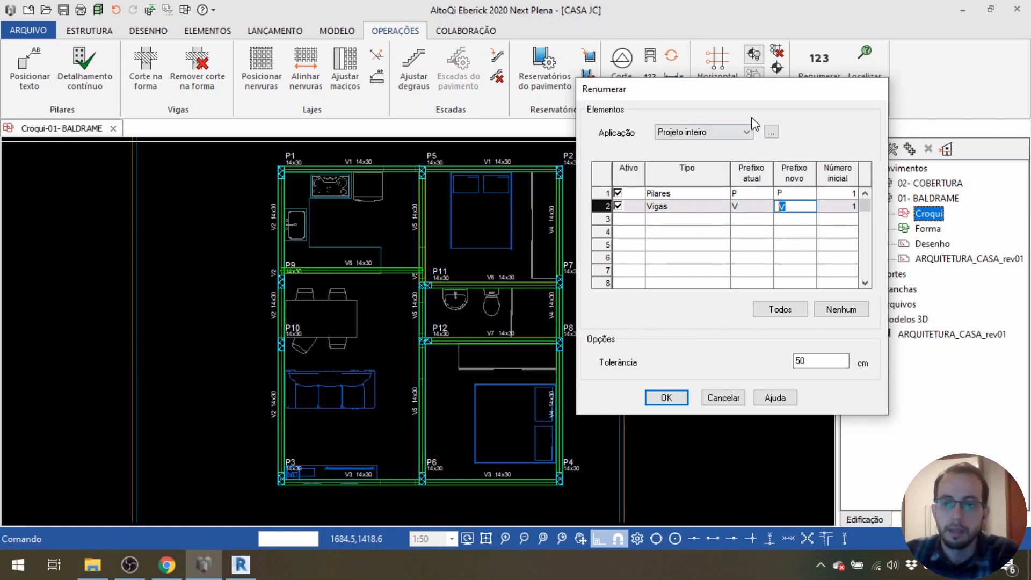
left_click_drag(757, 101, 672, 127)
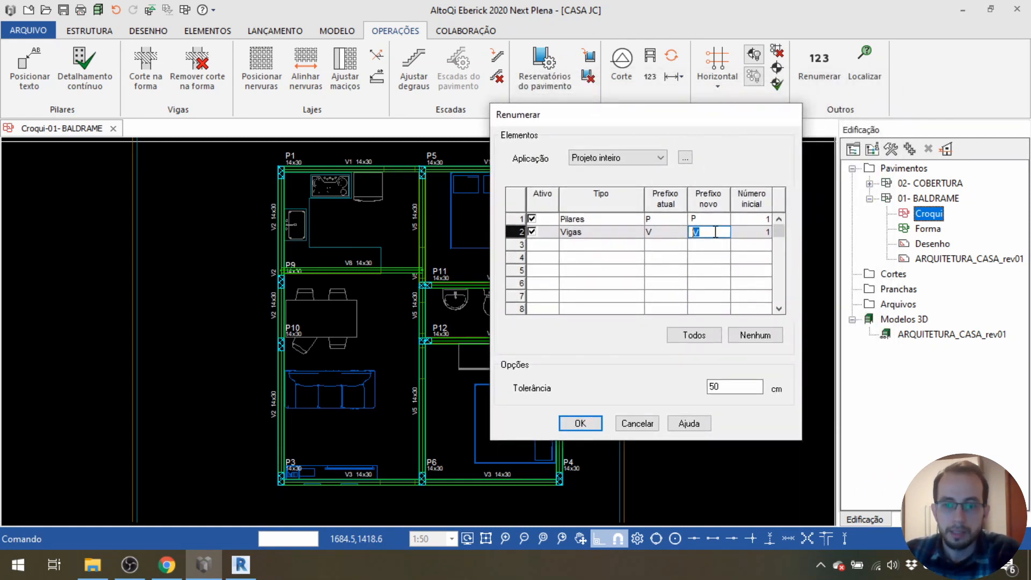
left_click(701, 219)
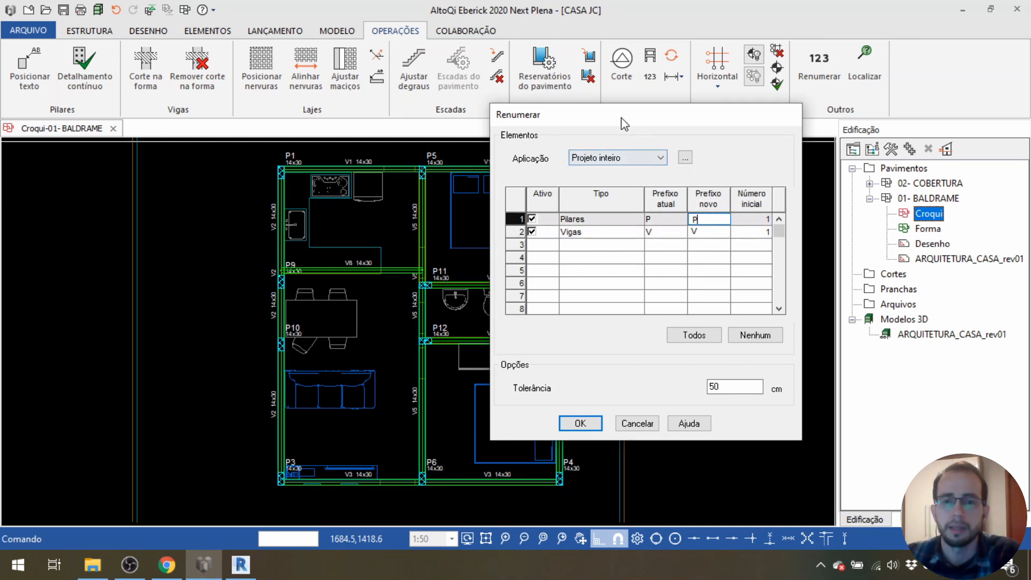
left_click_drag(624, 122, 600, 105)
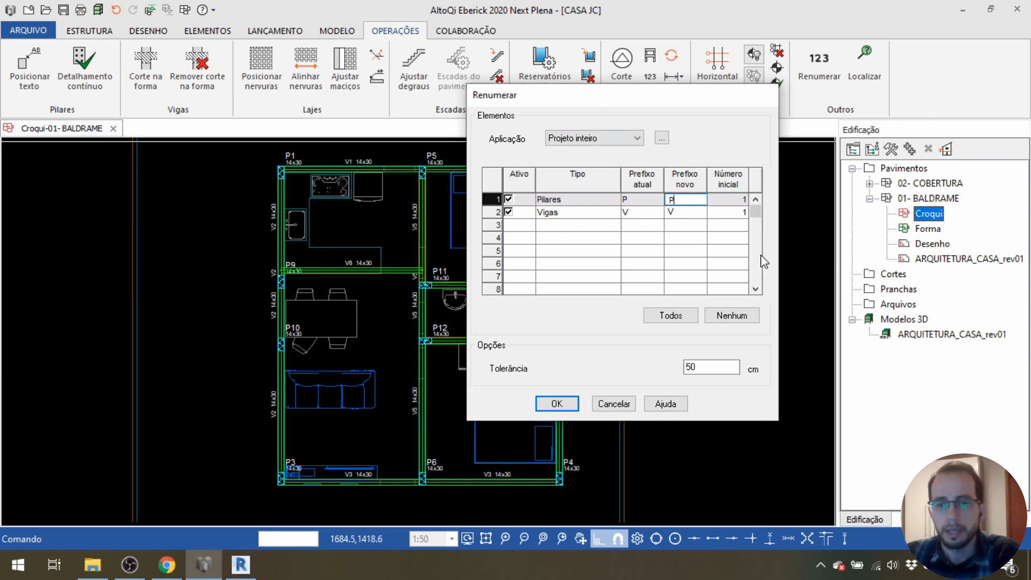
left_click(693, 201)
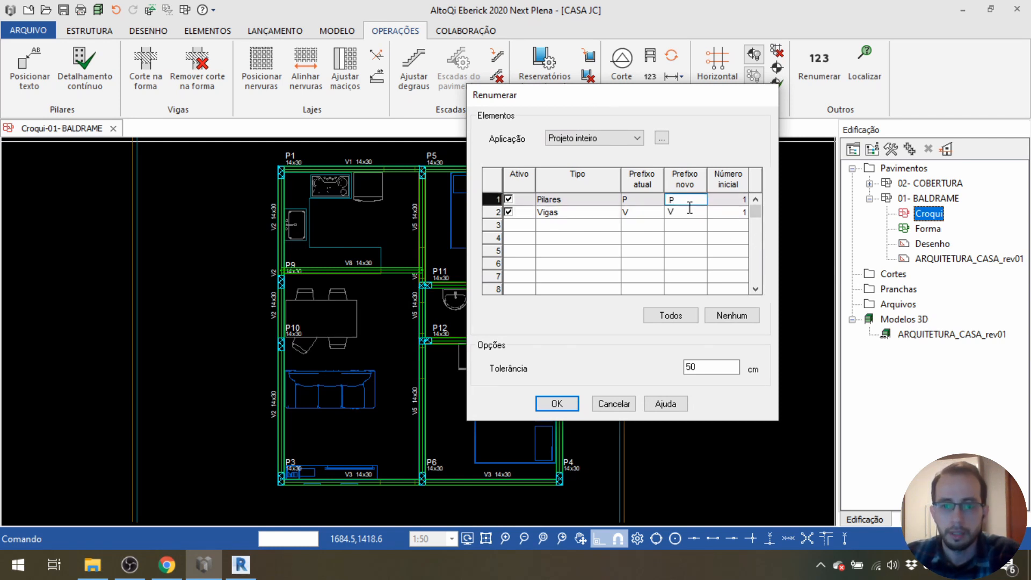
left_click(687, 212)
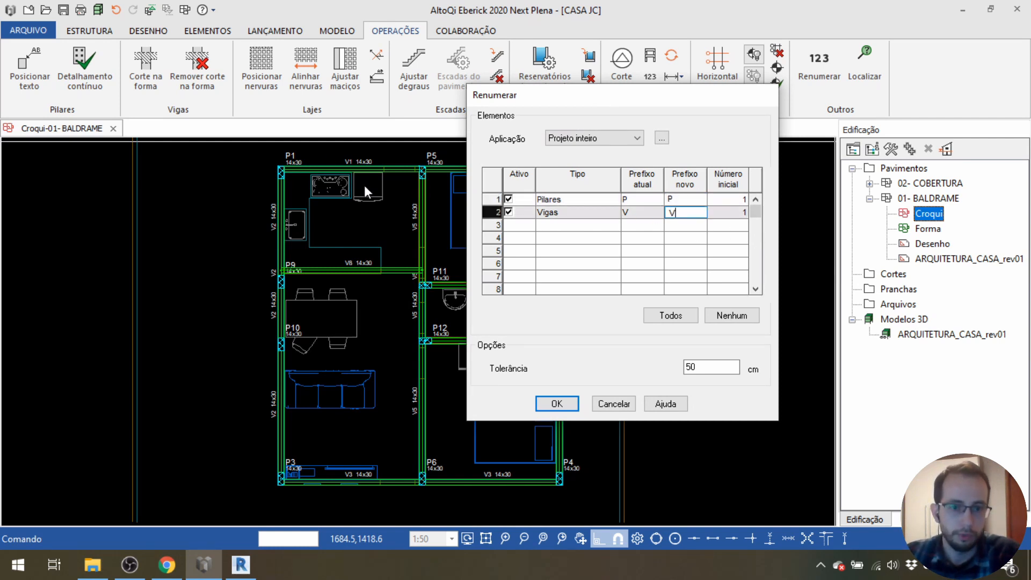
Renumber the columns and beams with initial number 1 and a 50 cm tolerance, and close the list of renumbered elements.
left_click(729, 203)
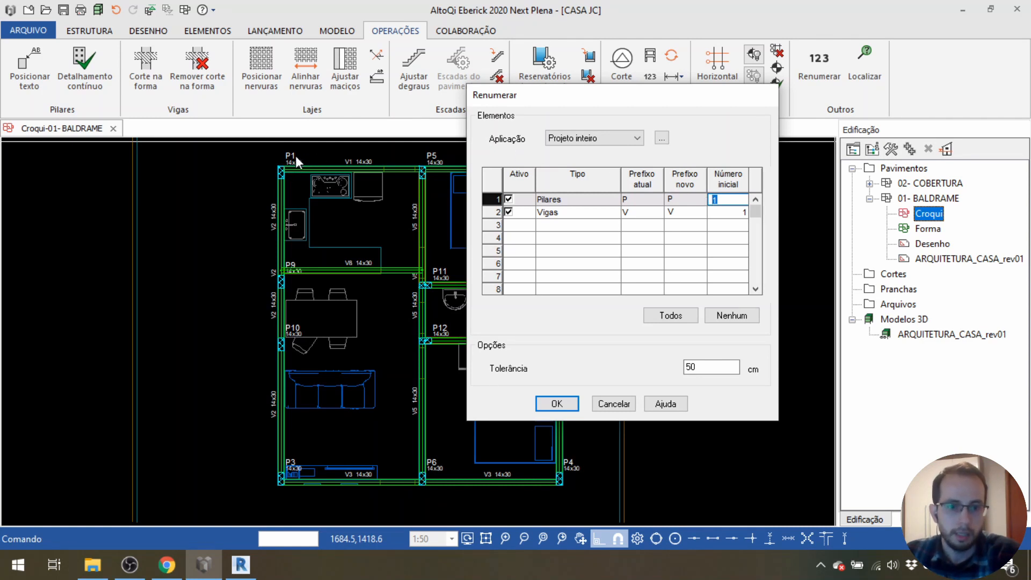
left_click(728, 215)
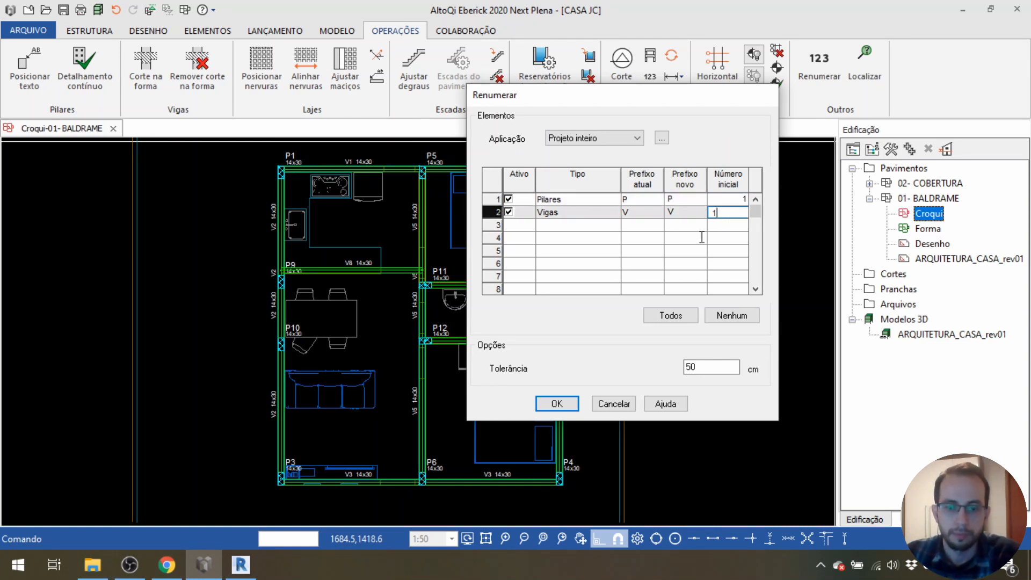
left_click(700, 365)
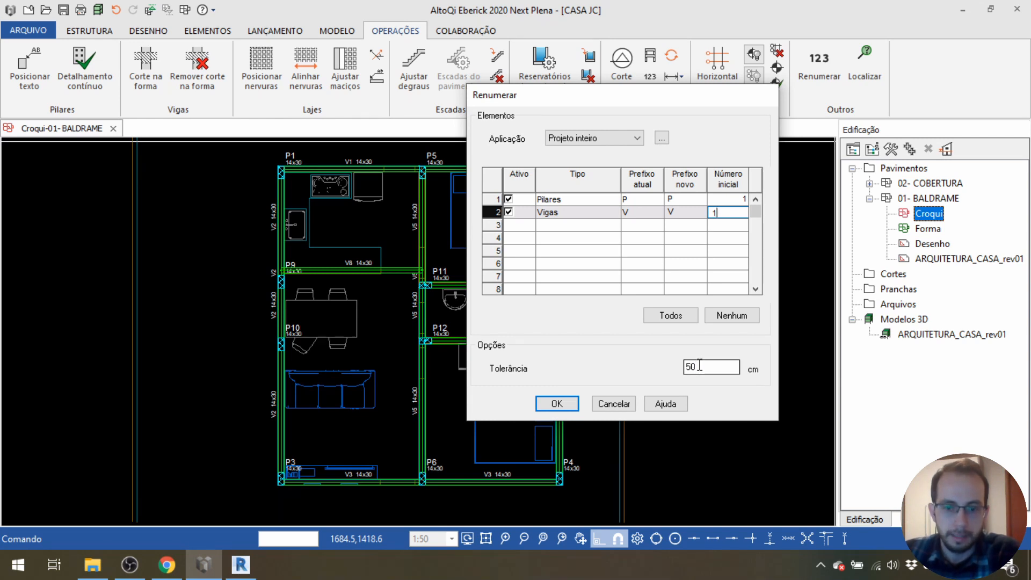
double_click(699, 366)
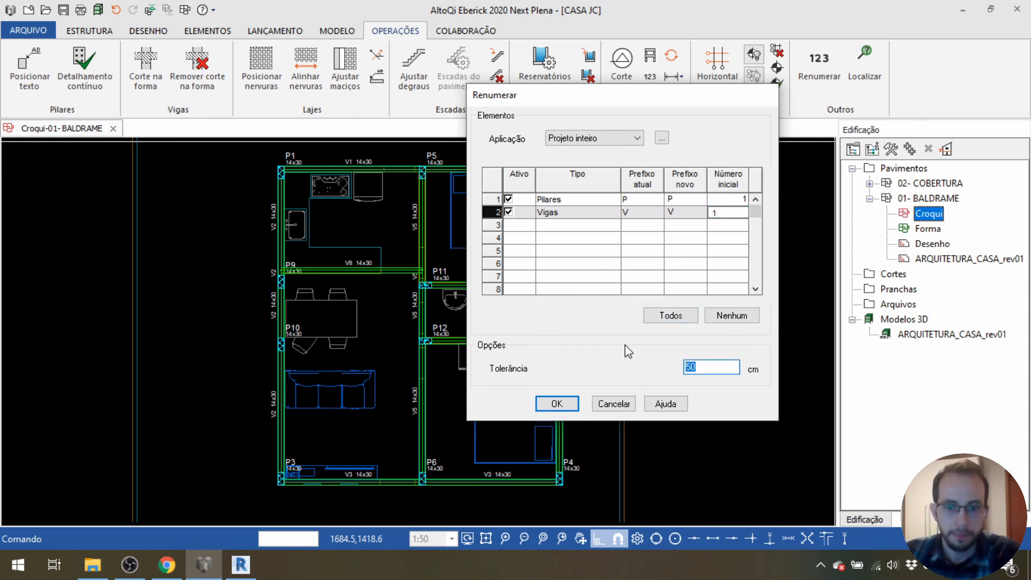
left_click(558, 403)
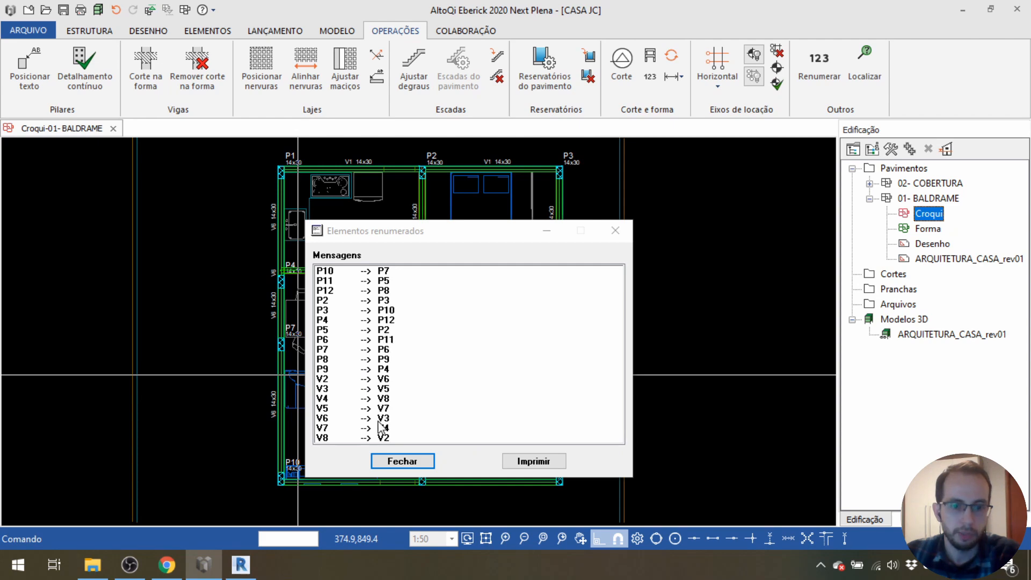
left_click(402, 460)
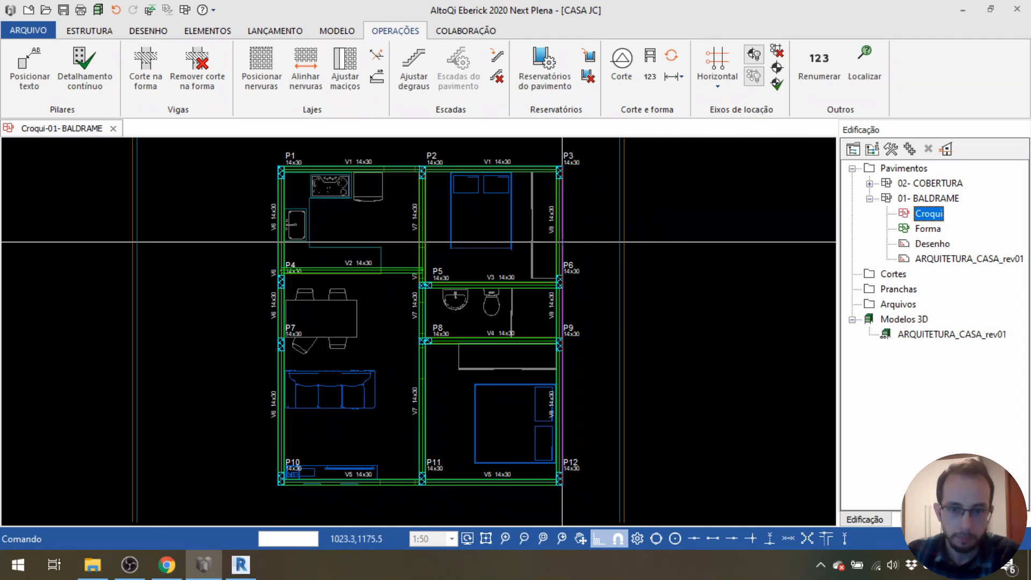
Inspect the renumbered beams around P4, P5 and P8, and review the renumbering tolerance without applying it again.
scroll(562, 242, "up", 3)
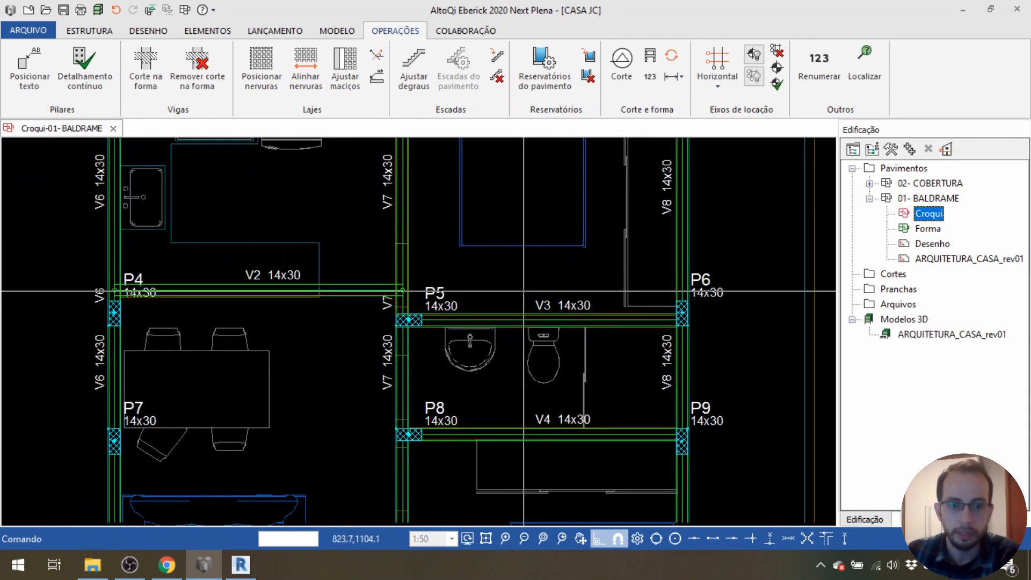
scroll(497, 349, "down", 2)
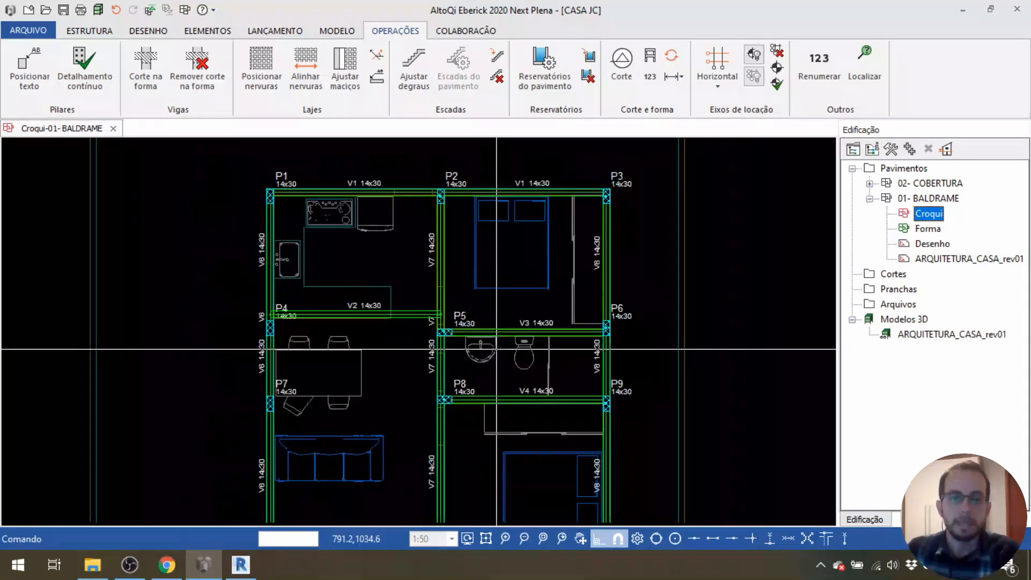
left_click(819, 65)
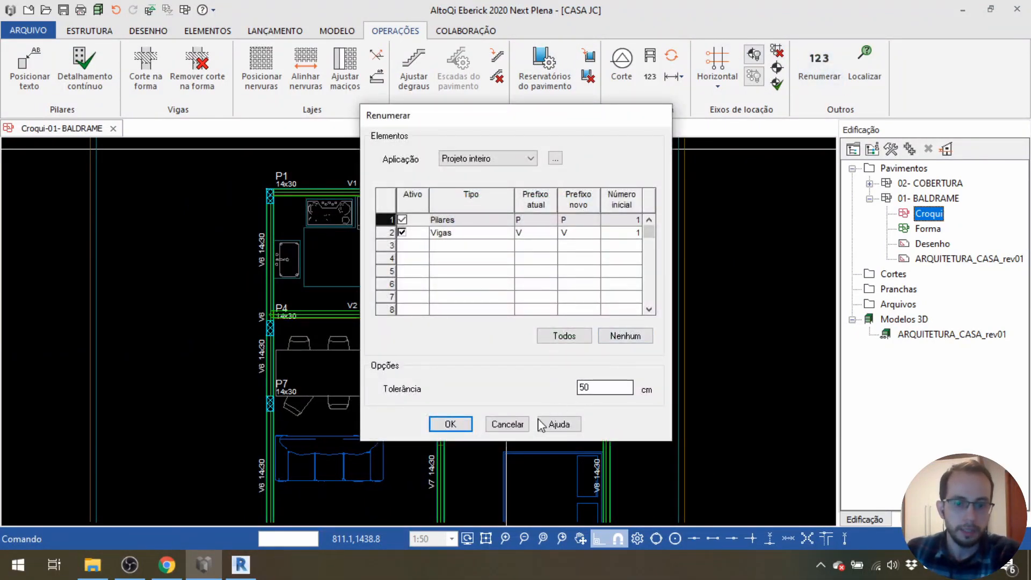
left_click(507, 424)
Draw a horizontal 14x30 cm beam from interior beam V7 between P5 and P8 to outer beam V6 between P4 and P7.
scroll(502, 380, "up", 3)
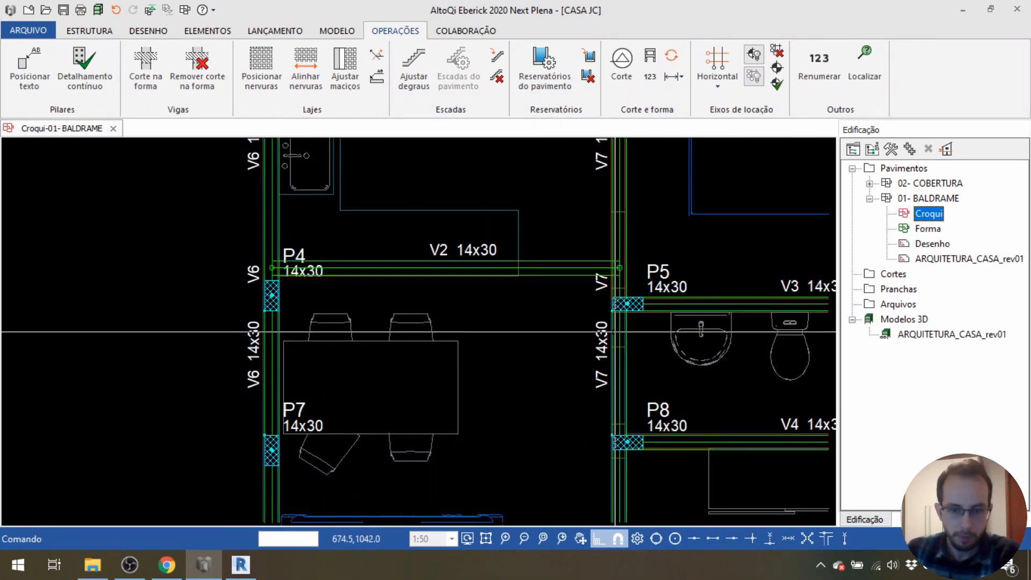
left_click(261, 32)
left_click(291, 67)
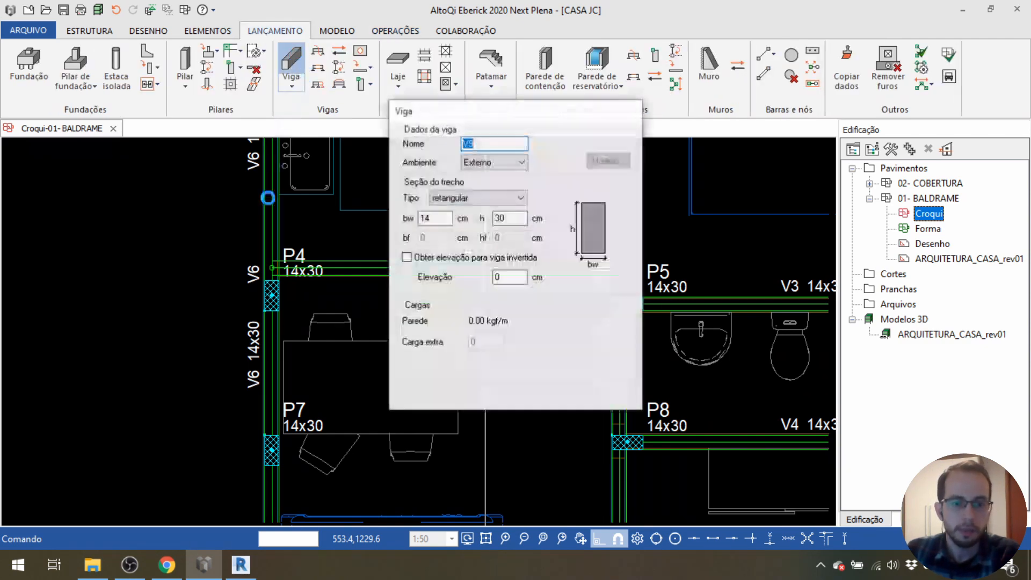
key("Return")
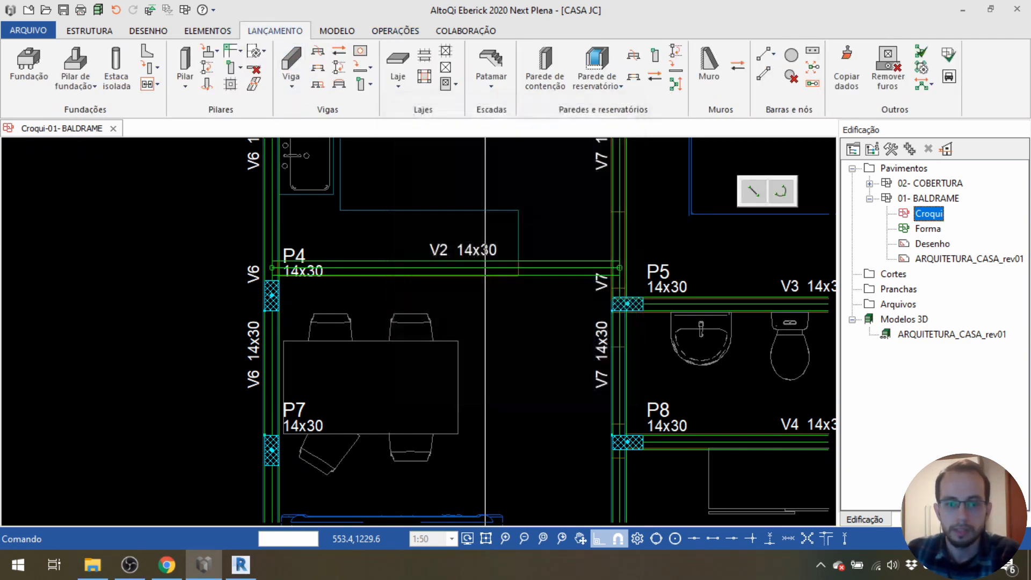
left_click(620, 347)
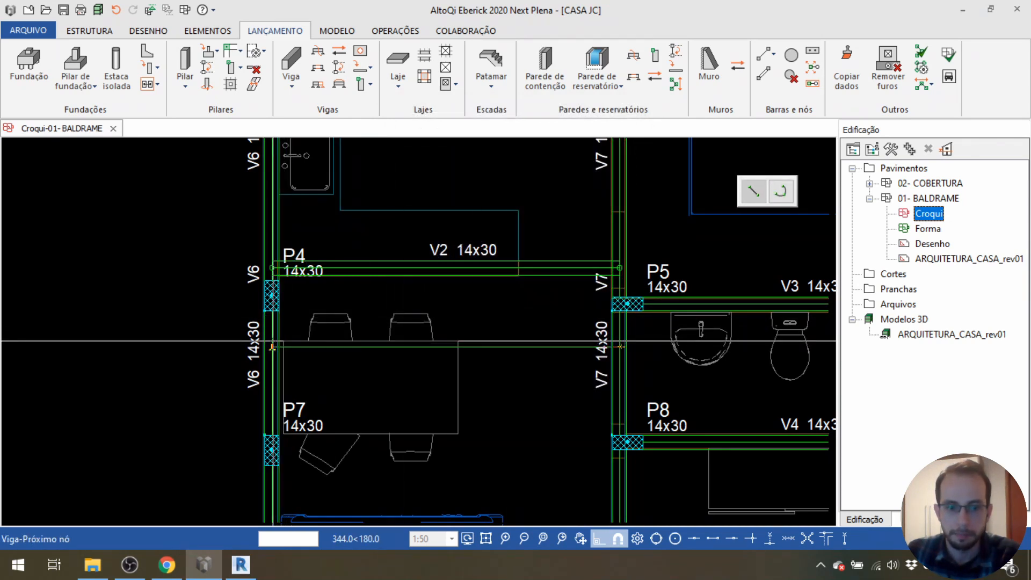
left_click(272, 342)
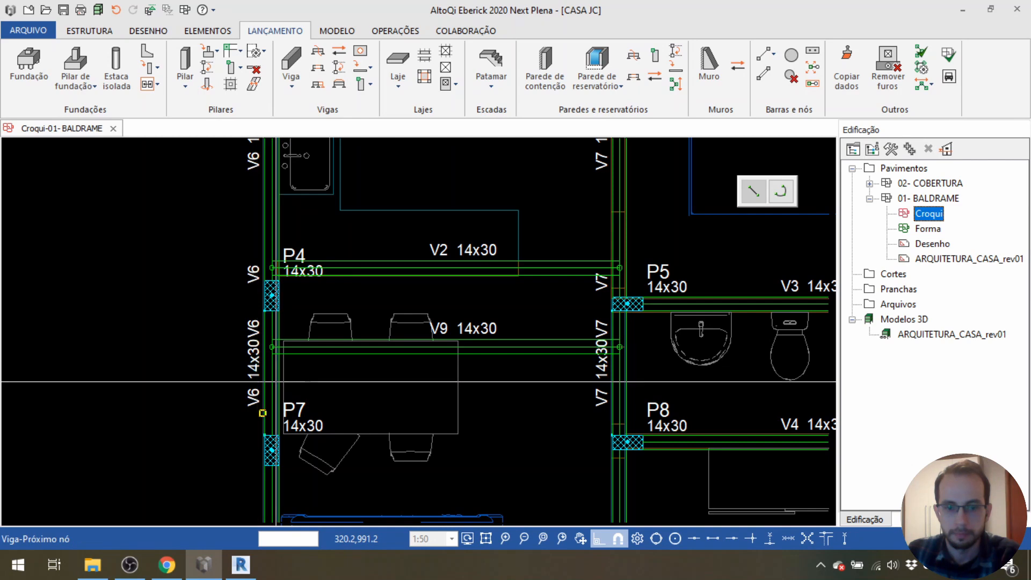
middle_click_drag(526, 276, 377, 273)
key("Escape")
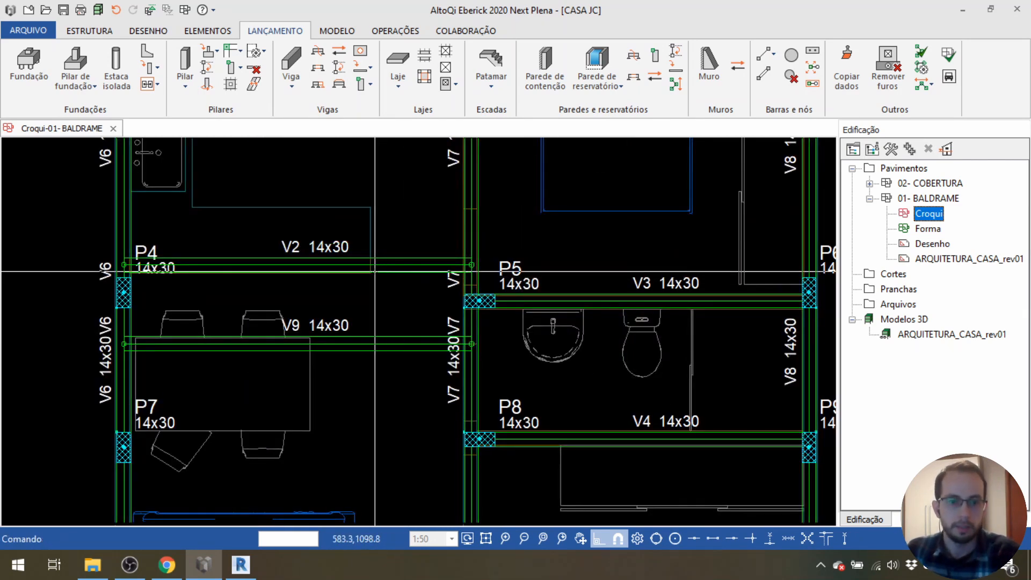
Delete the horizontal beam V2 along the kitchen counter just above P4.
left_click(359, 272)
key("Delete")
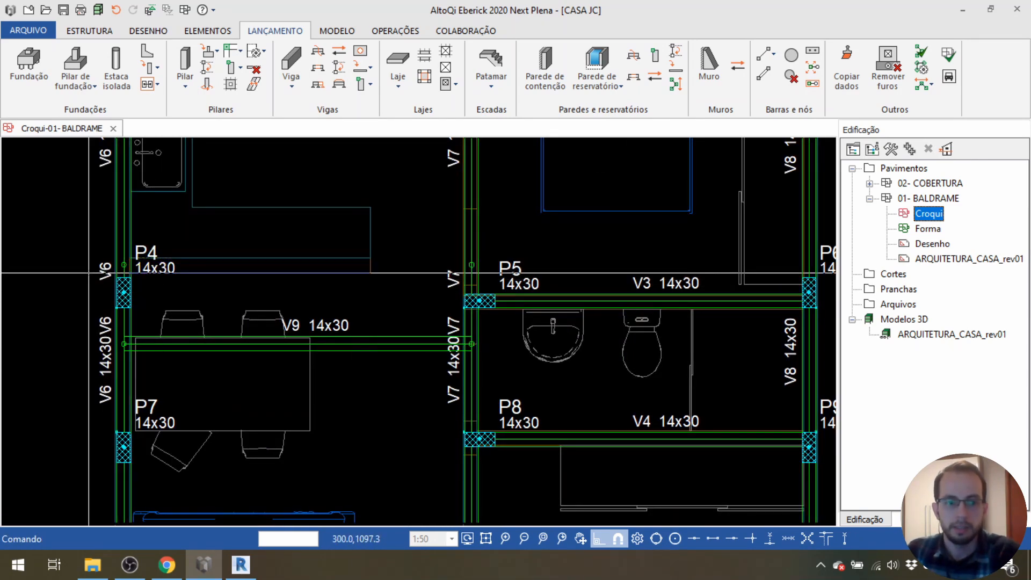
scroll(240, 271, "down", 1)
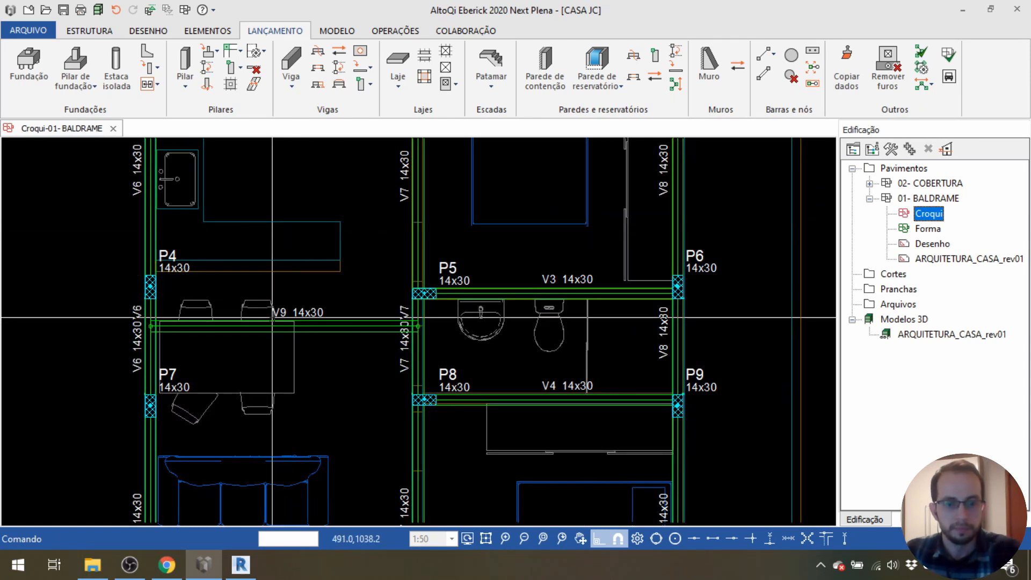
scroll(272, 315, "up", 1)
middle_click_drag(434, 370, 436, 370)
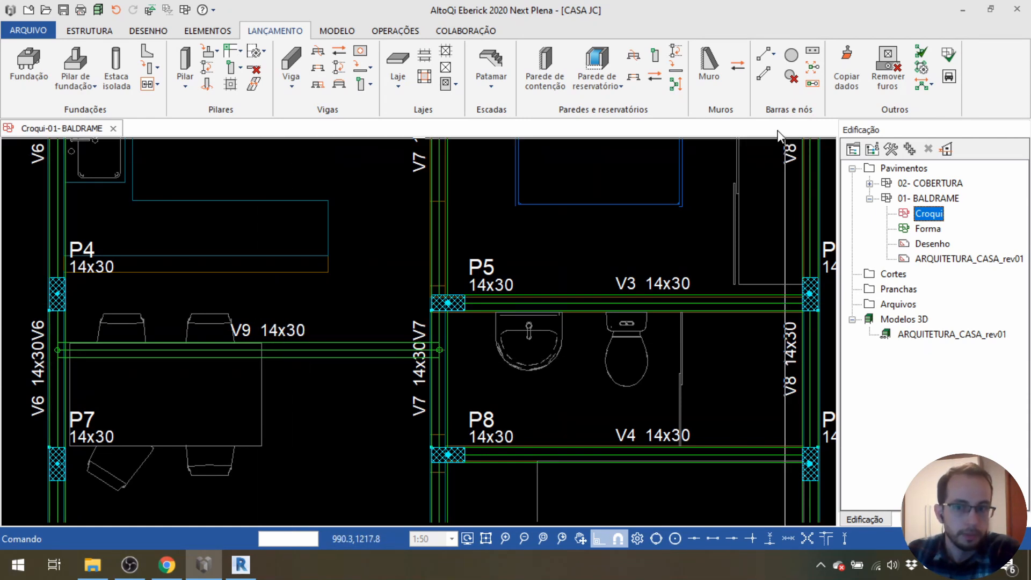
Review the 50 cm tolerance in the renumbering options for the whole project's columns and beams.
left_click(402, 31)
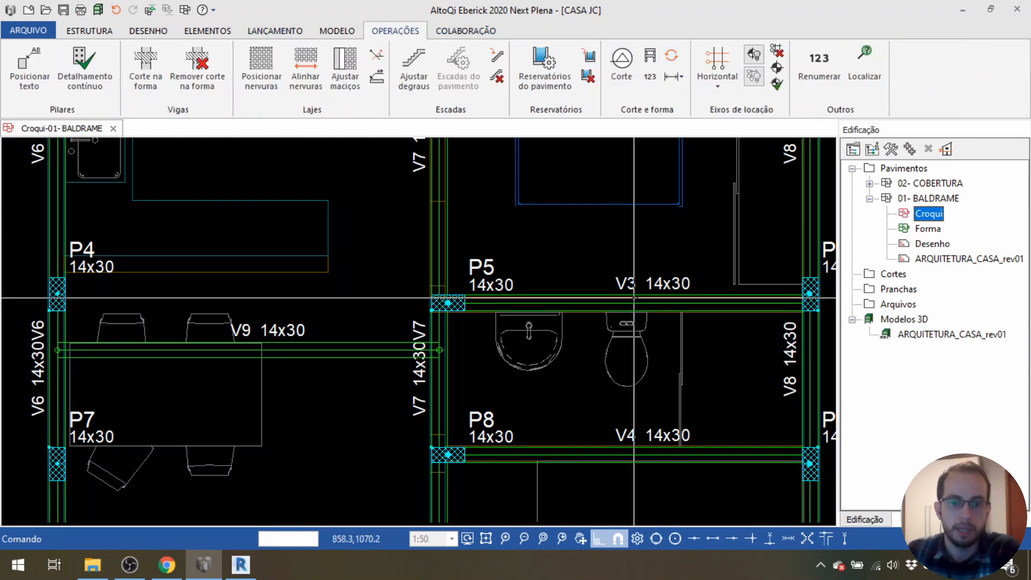
left_click(819, 68)
left_click_drag(610, 114, 814, 78)
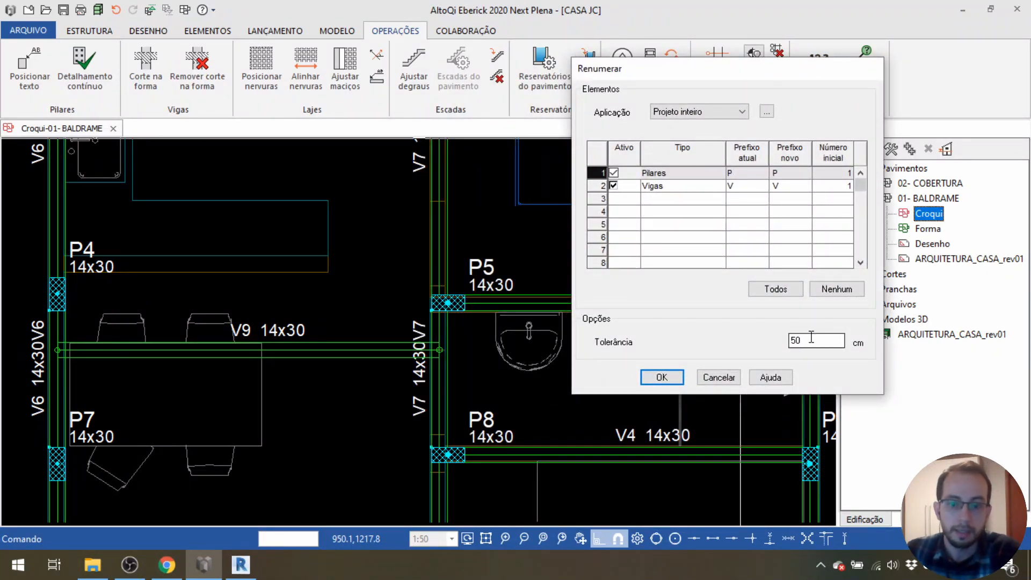
left_click(662, 377)
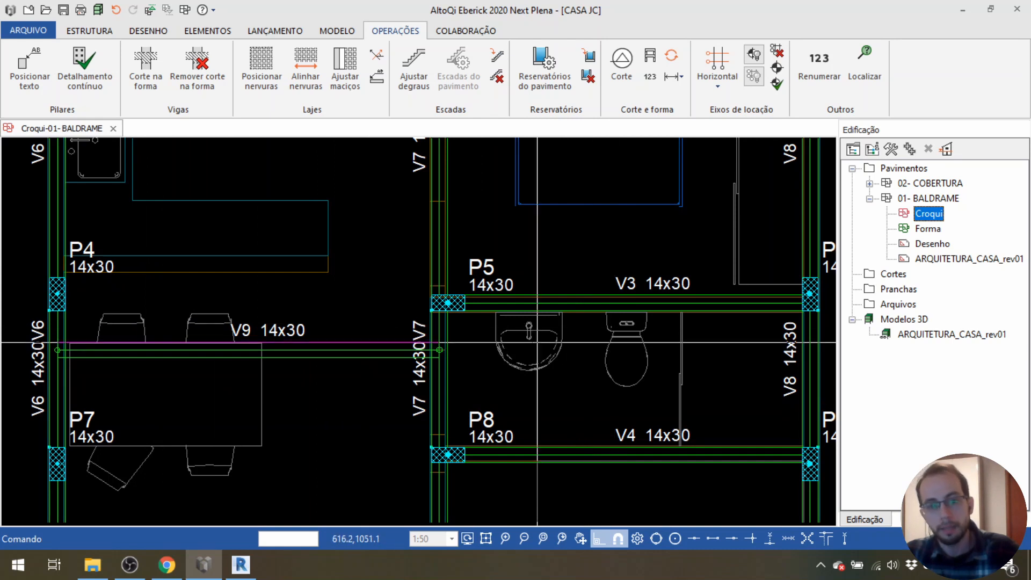
Undo the deletion of beam V2 along the kitchen counter and the drawing of horizontal beam V9 between V6 and V7.
middle_click_drag(466, 344, 527, 338)
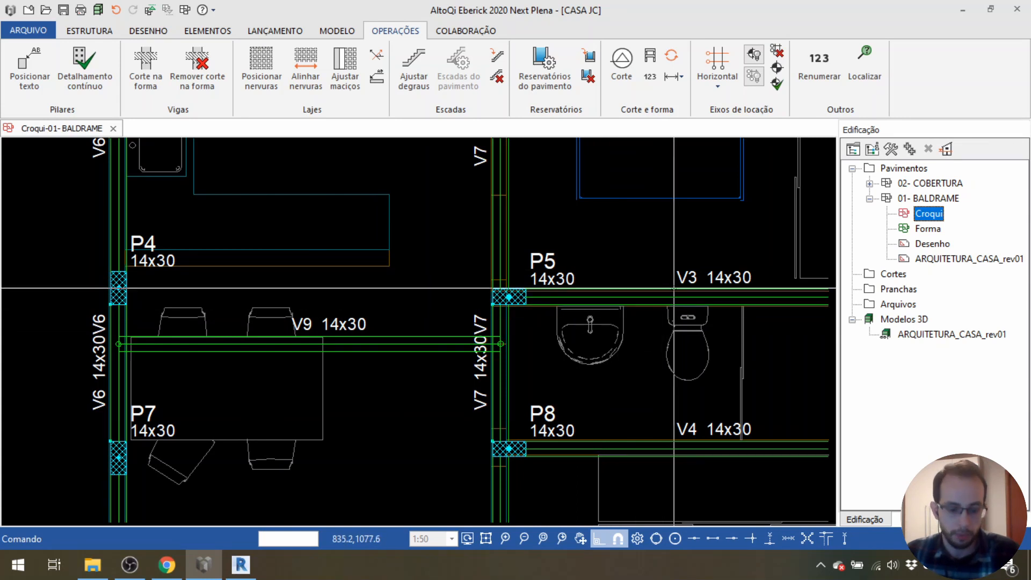
key("ctrl+z")
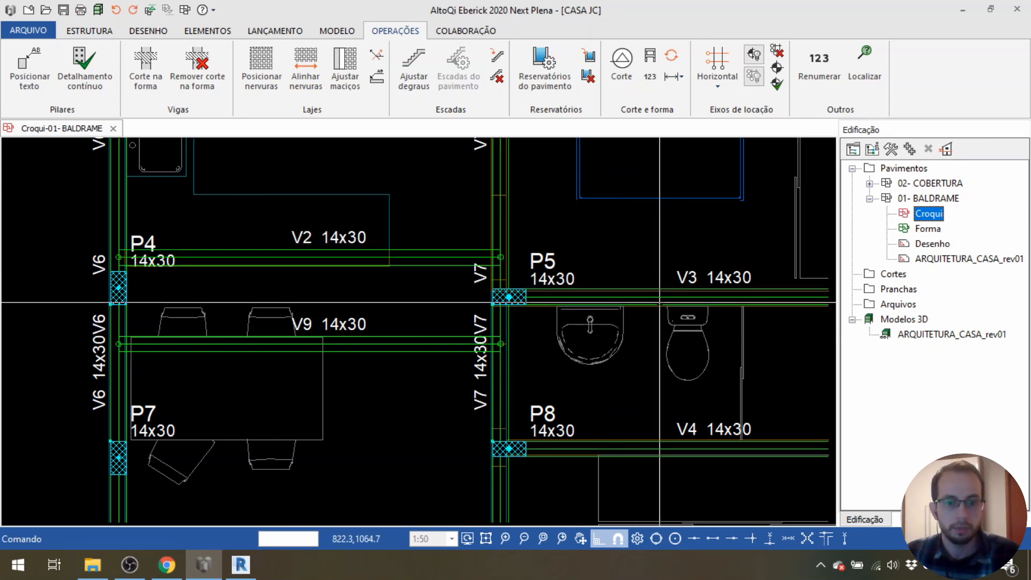
scroll(298, 359, "down", 3)
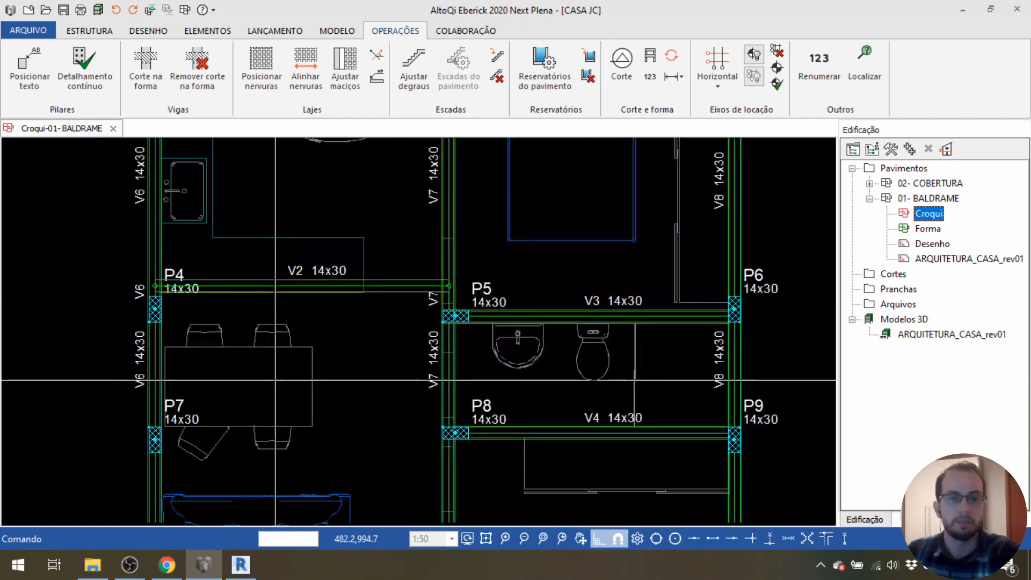
middle_click_drag(298, 359, 430, 377)
left_click(429, 378)
scroll(305, 379, "down", 1)
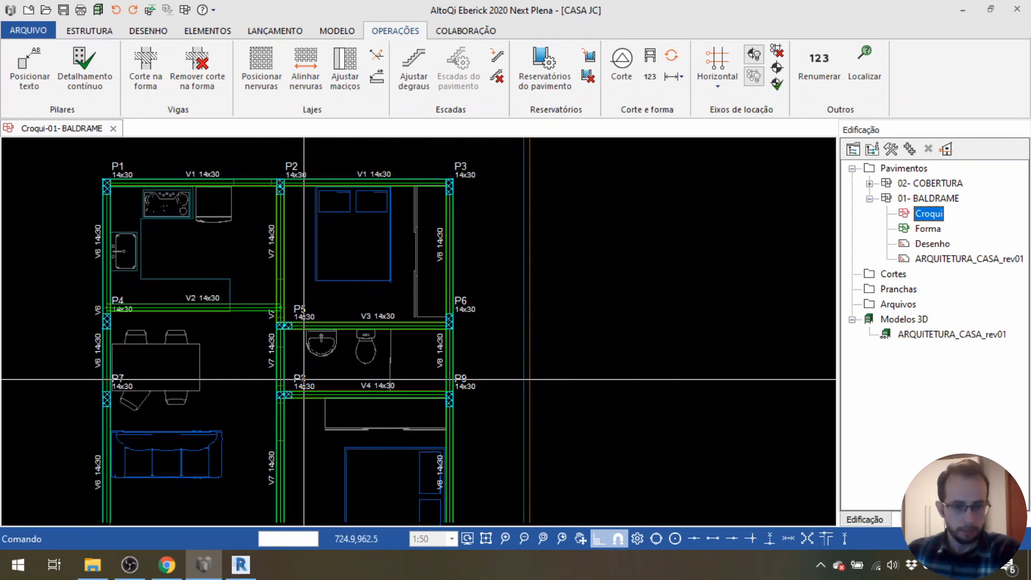
scroll(304, 379, "down", 1)
middle_click_drag(301, 399, 346, 332)
middle_click_drag(288, 235, 289, 322)
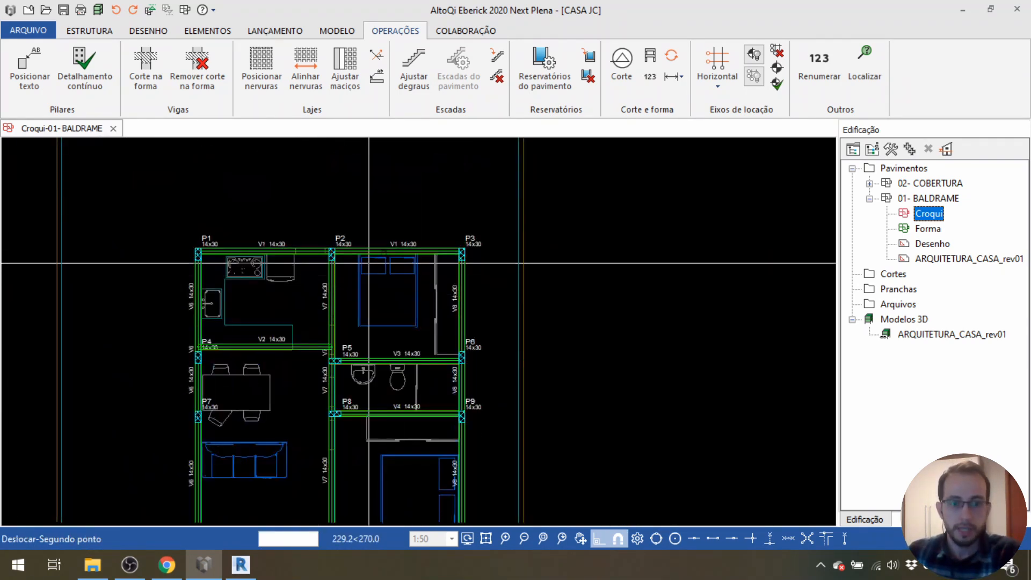
middle_click_drag(418, 365, 496, 310)
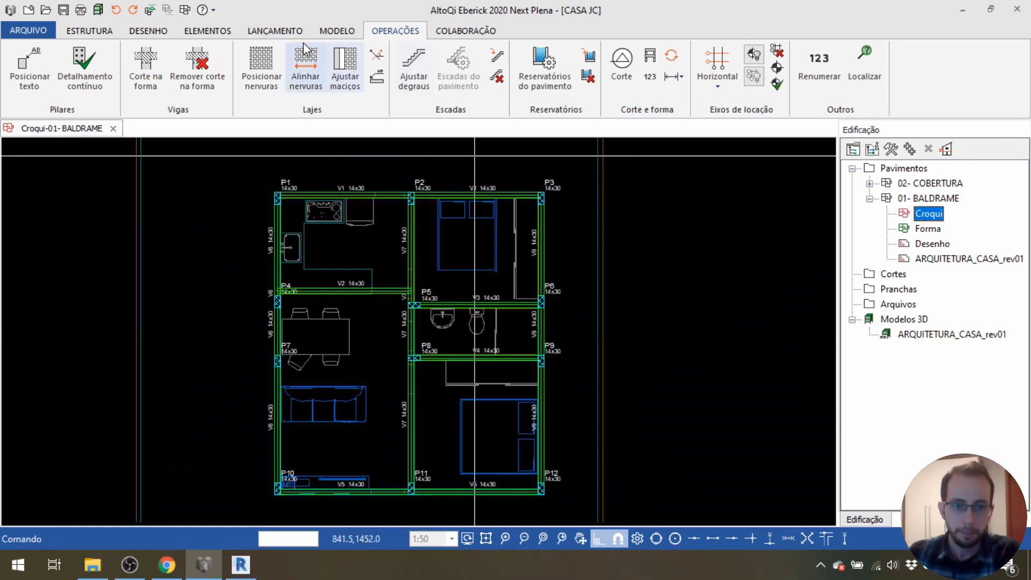
Collapse the 01- BALDRAME floor and open the sketch (Croqui) of the 02- COBERTURA floor.
left_click(275, 30)
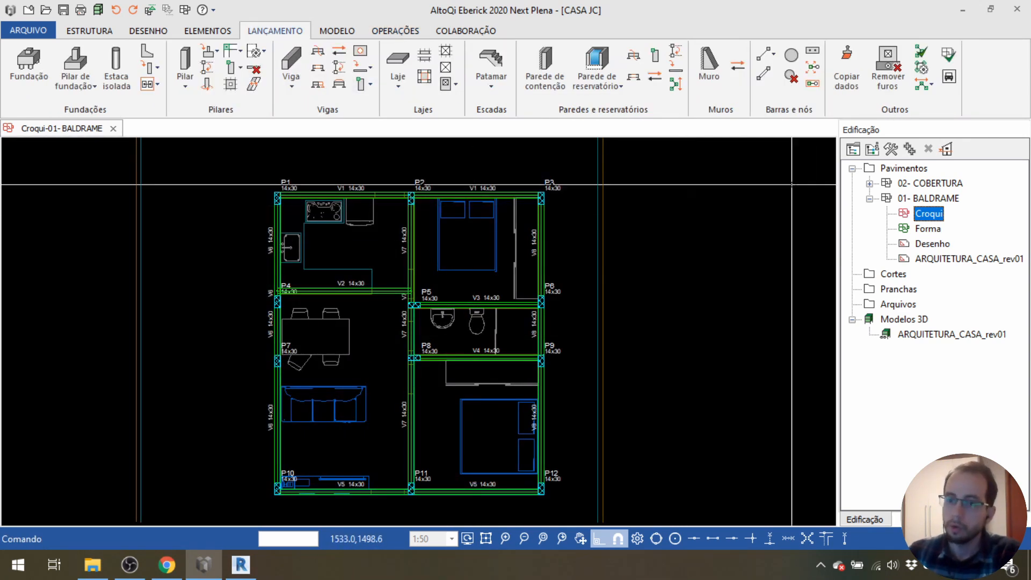
left_click(870, 198)
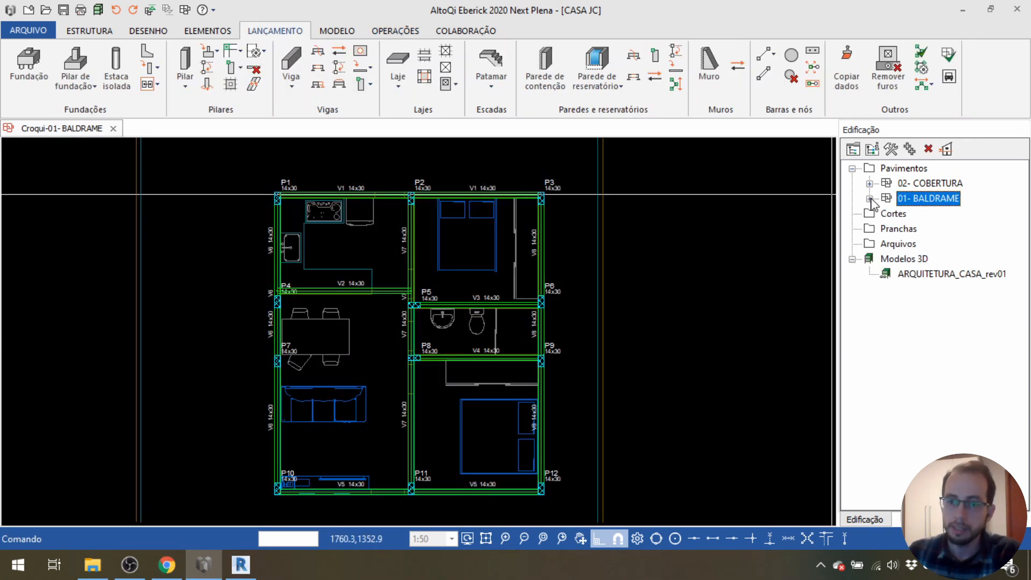
left_click(870, 183)
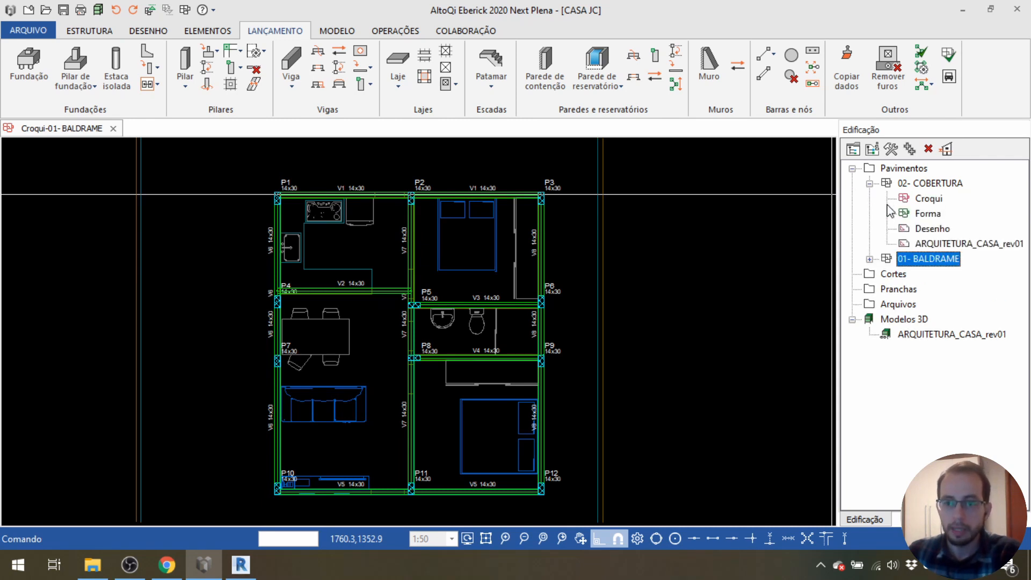
double_click(919, 200)
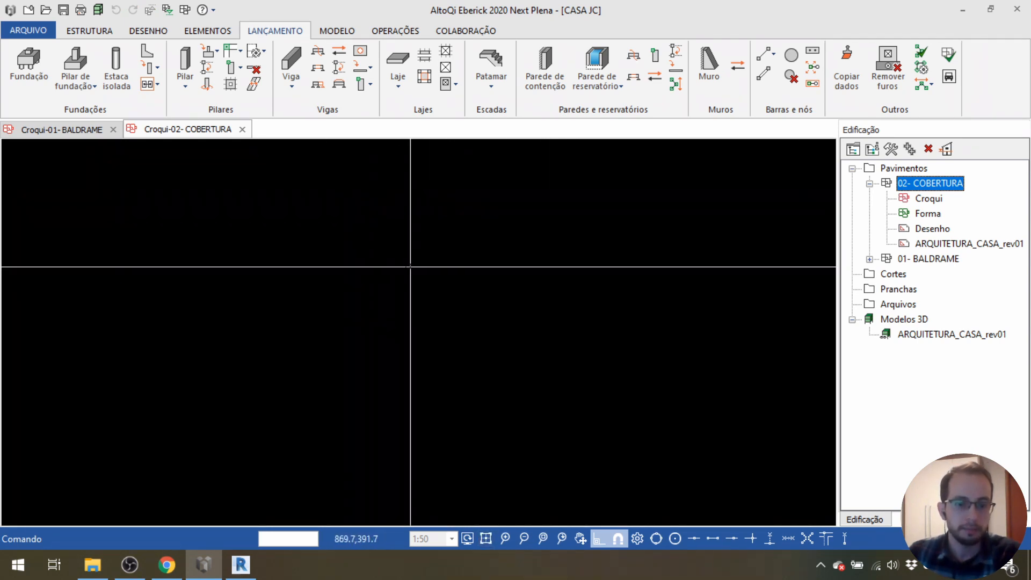
Set ARQUITETURA_CASA_rev01 as the reference drawing shown in the 02- COBERTURA sketch instead of Desenho.
left_click(148, 31)
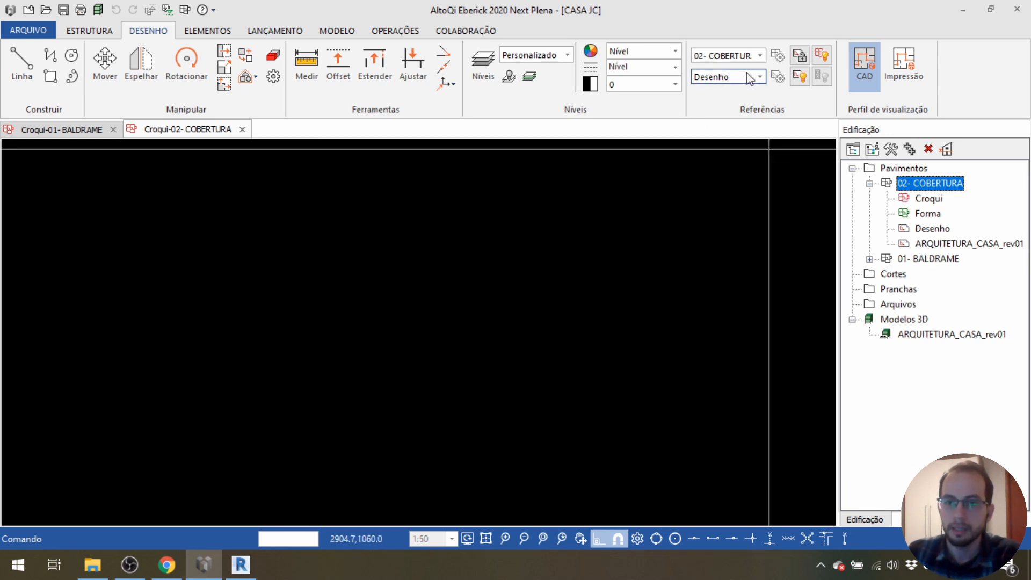
left_click(940, 231)
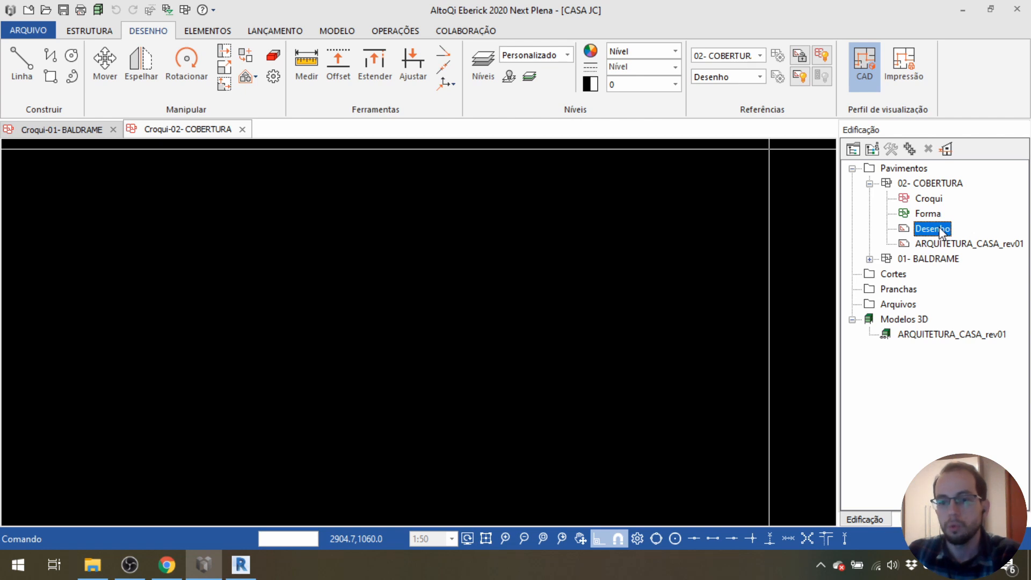
left_click(760, 76)
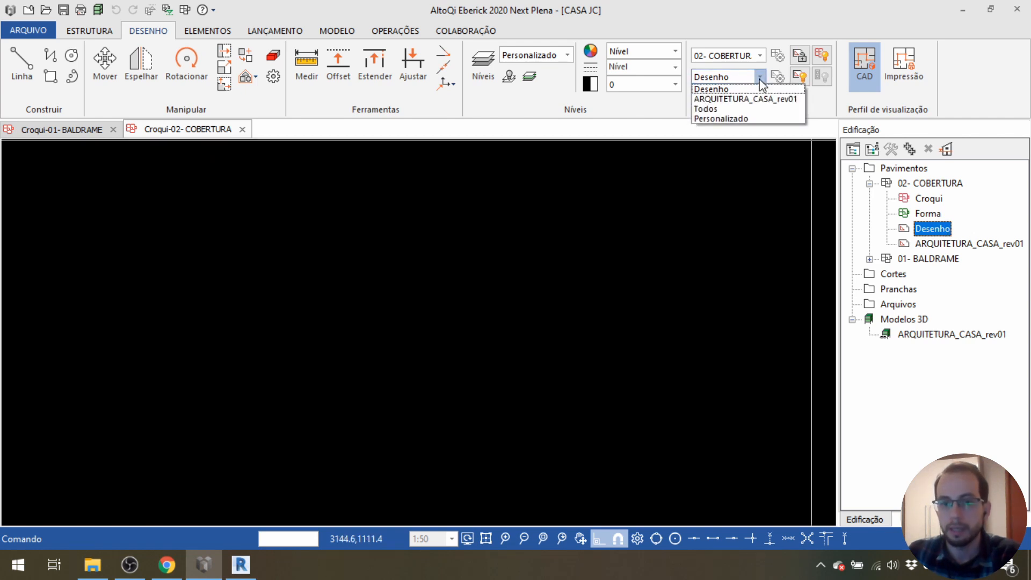
left_click(760, 77)
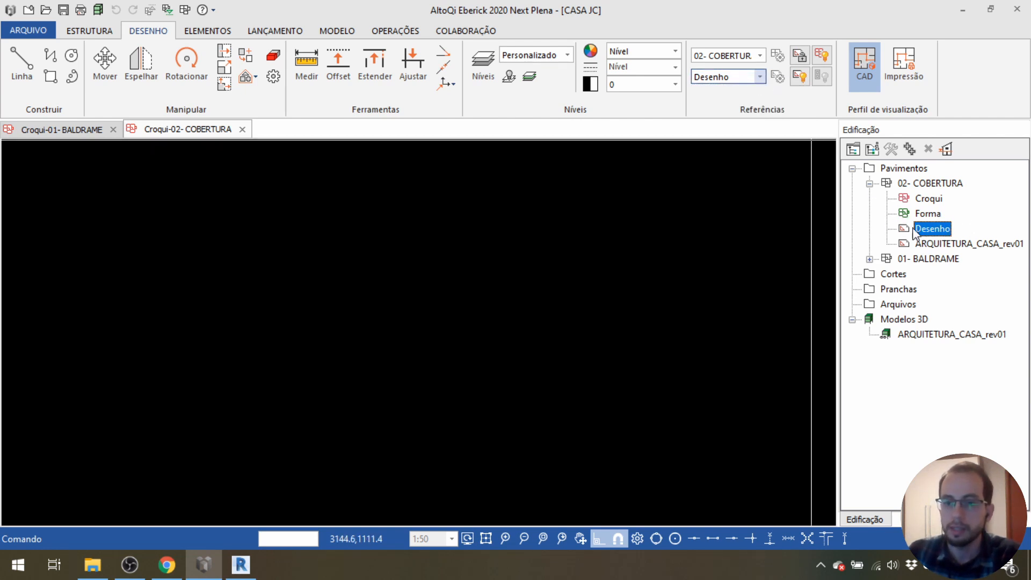
left_click(935, 245)
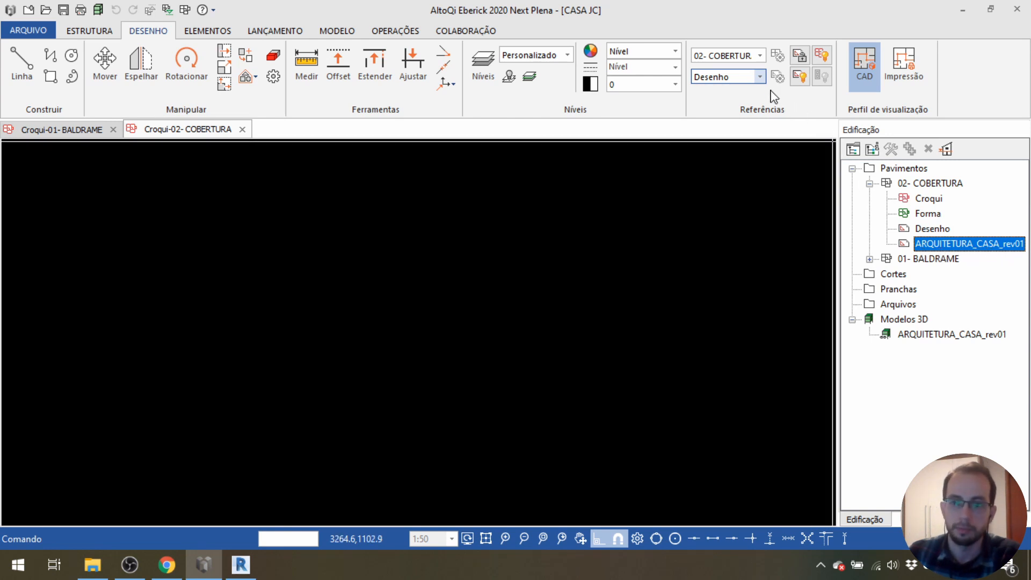
left_click(759, 80)
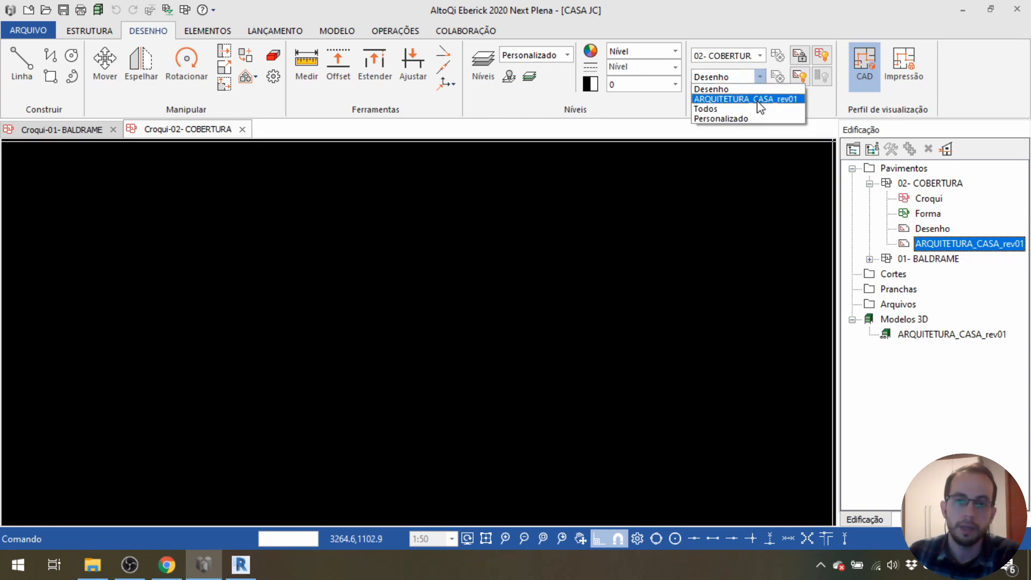
left_click(758, 100)
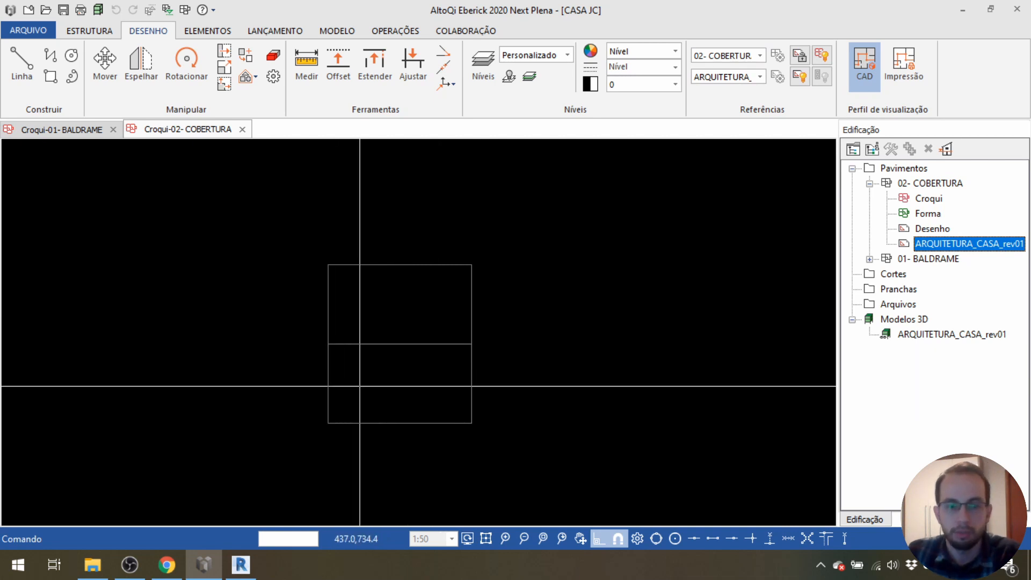
scroll(363, 392, "up", 2)
middle_click_drag(408, 256, 396, 304)
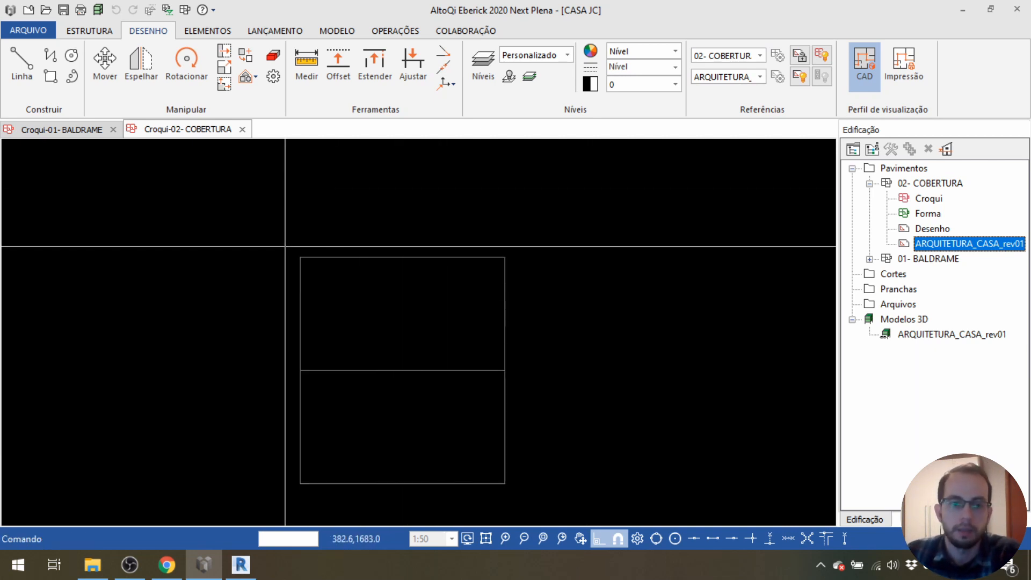
Switch the reference floor to 01- BALDRAME to preview its architecture, and return it to 02- COBERTURA.
left_click(762, 55)
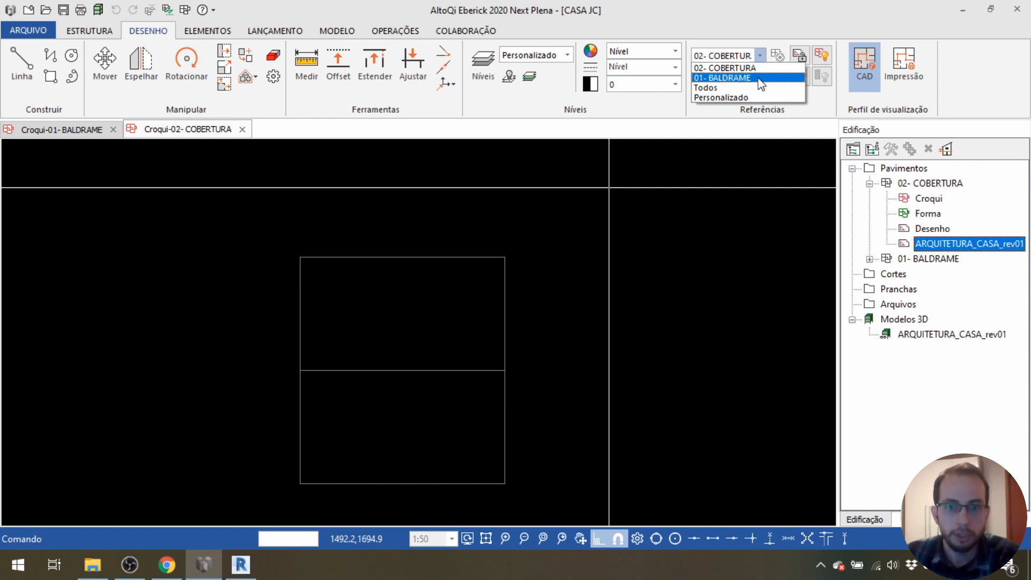
left_click(752, 78)
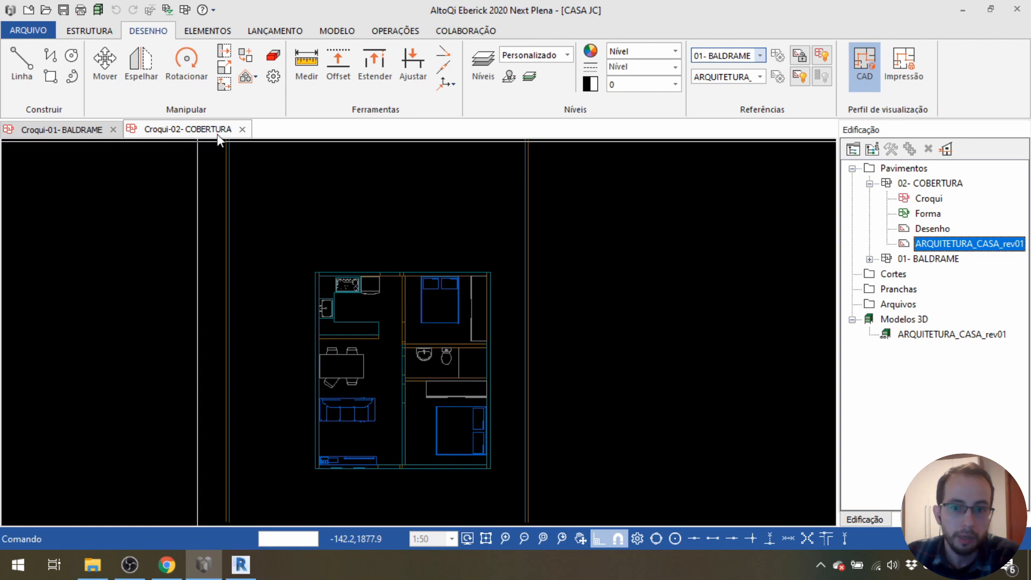
left_click(720, 56)
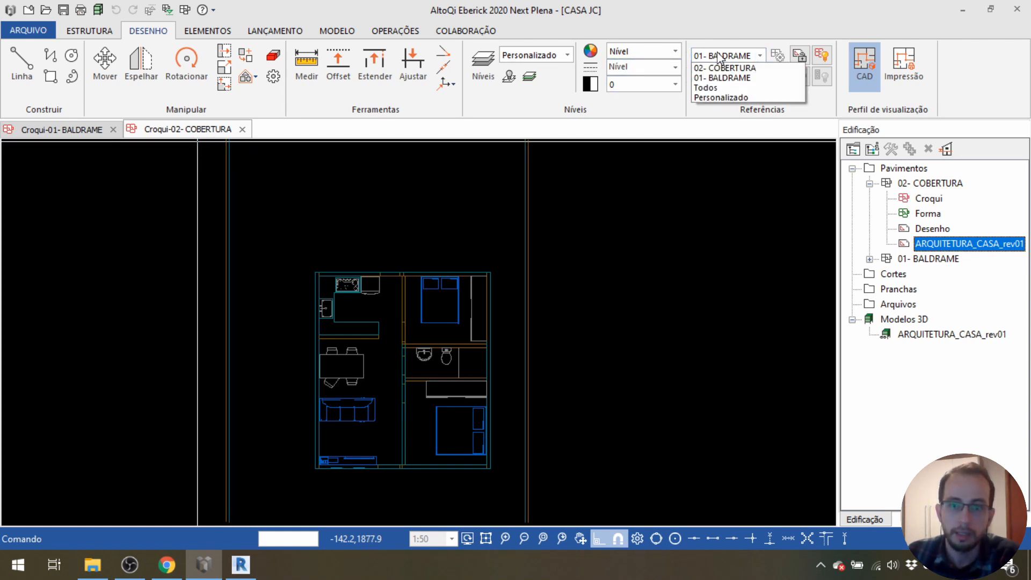
left_click(721, 68)
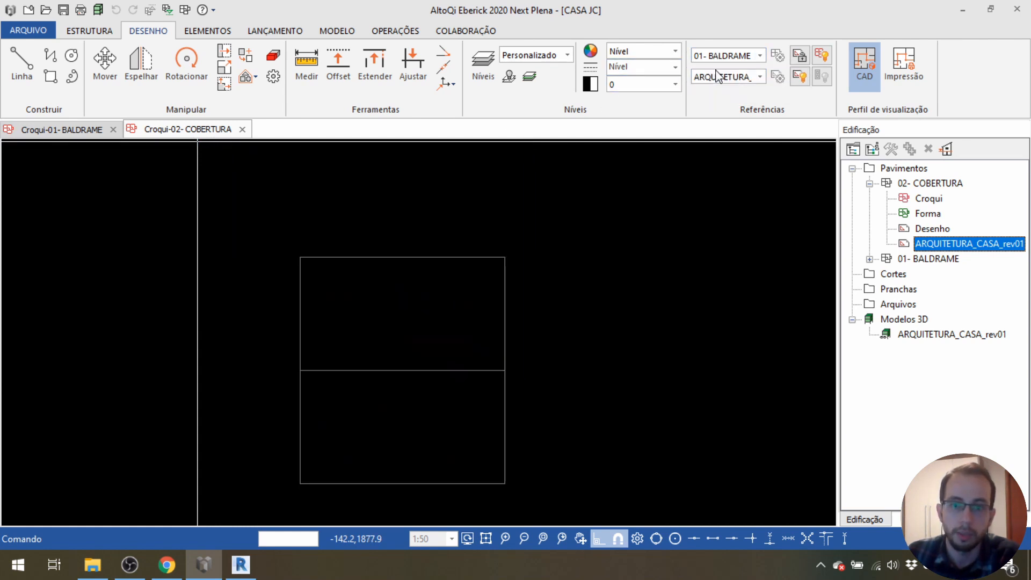
left_click(723, 59)
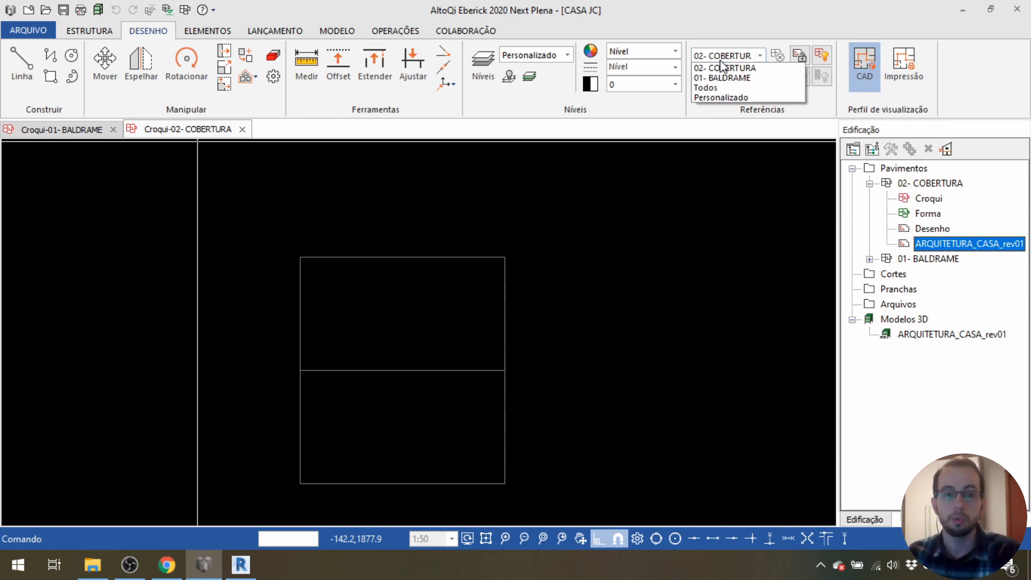
left_click(506, 299)
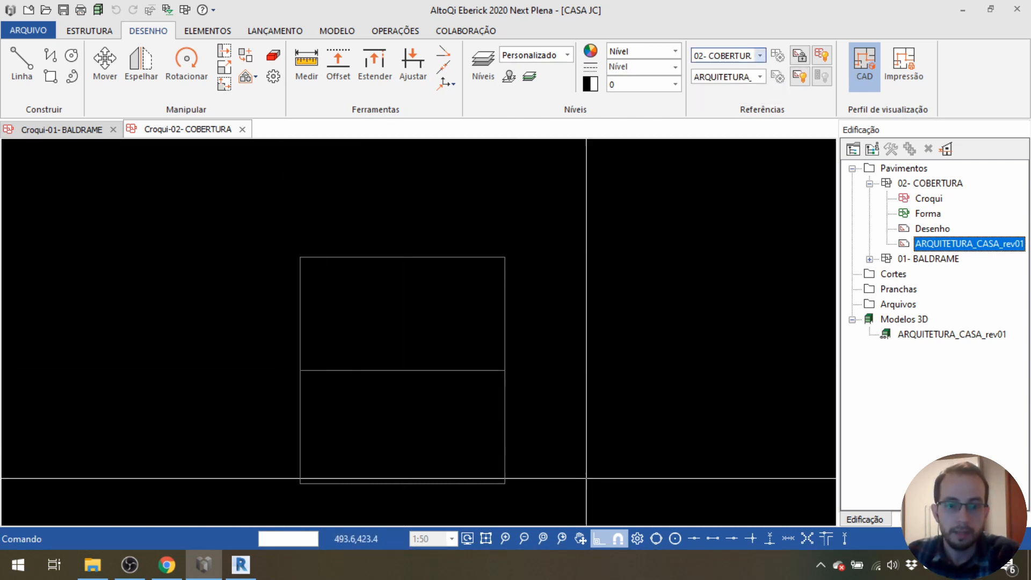
Set the reference floor to 01- BALDRAME so its architectural plan underlies the 02- COBERTURA sketch.
left_click(741, 56)
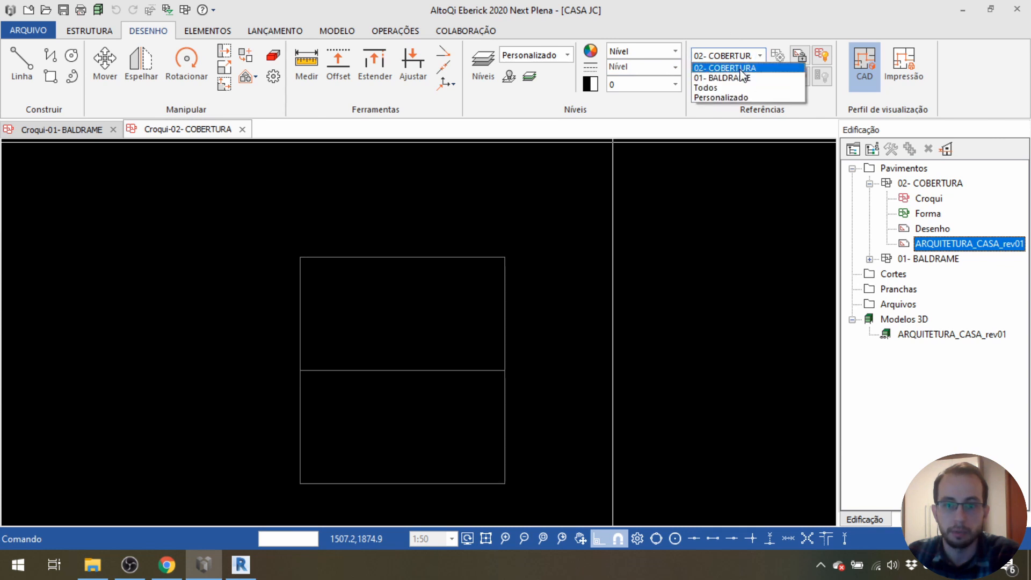
left_click(741, 77)
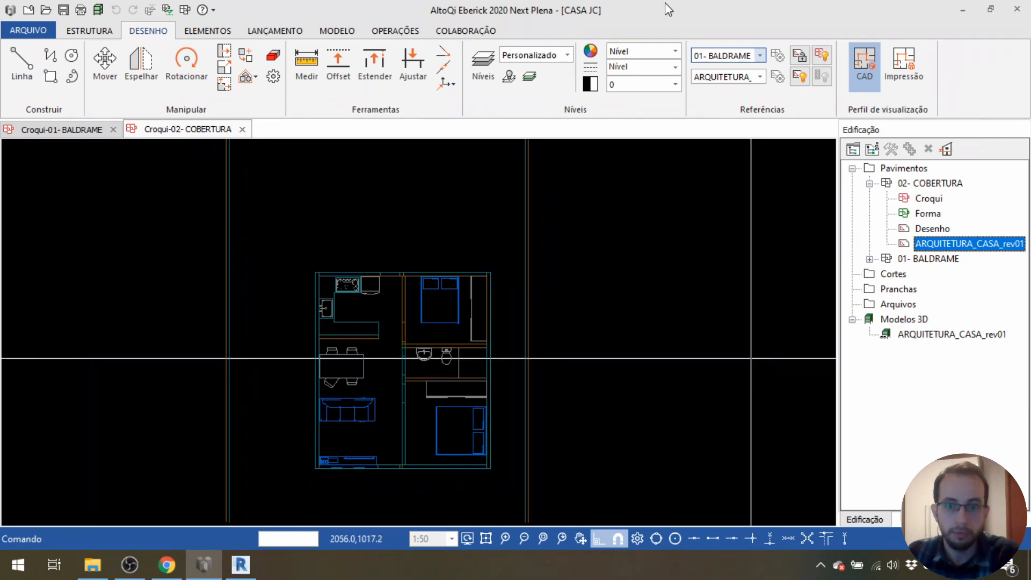
middle_click_drag(392, 393, 390, 348)
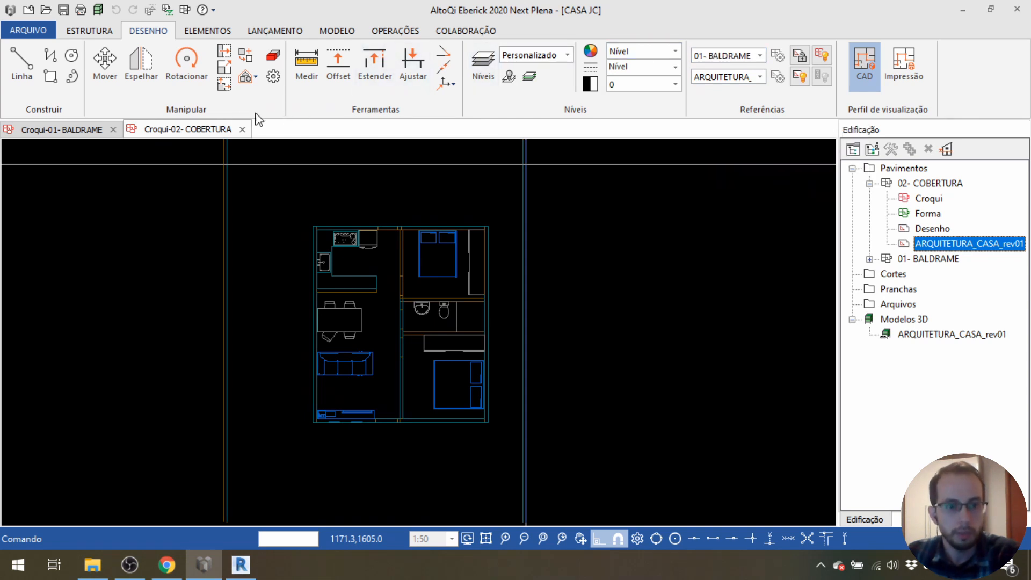
Compare the columns and beams in the 01- BALDRAME sketch with the 02- COBERTURA sketch.
left_click(77, 132)
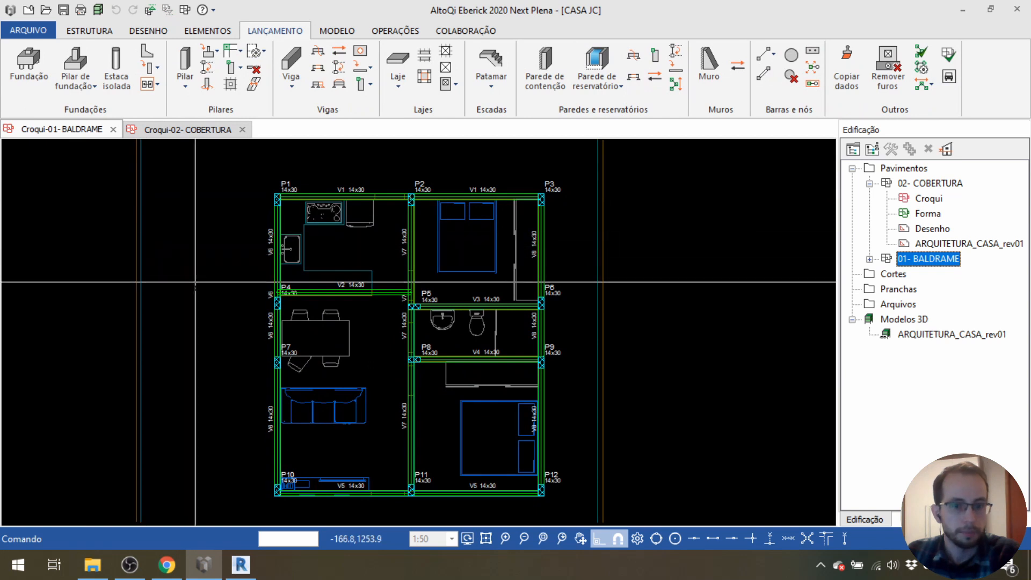
scroll(203, 308, "down", 1)
middle_click_drag(402, 395, 474, 382)
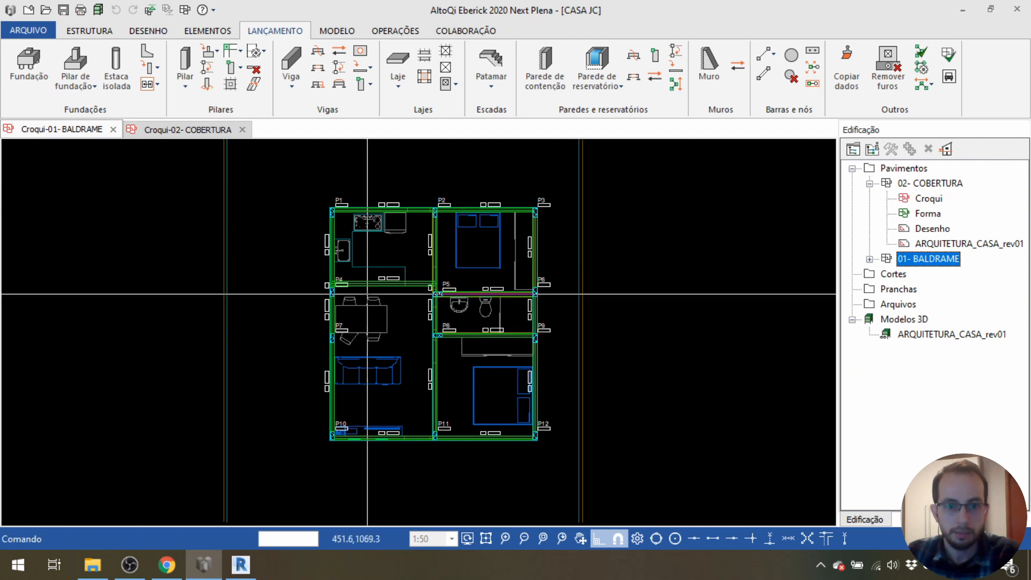
left_click(203, 133)
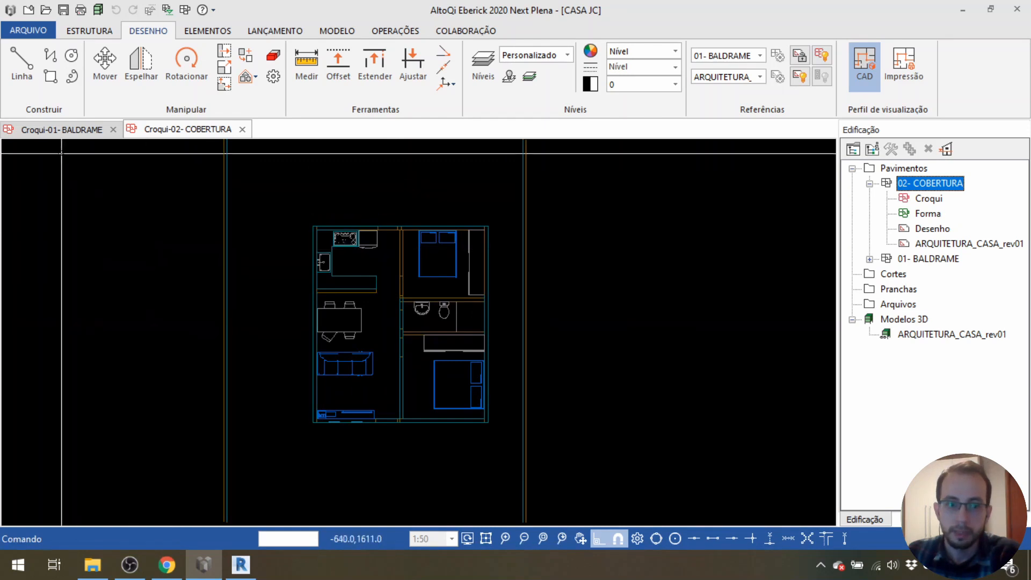
left_click(64, 133)
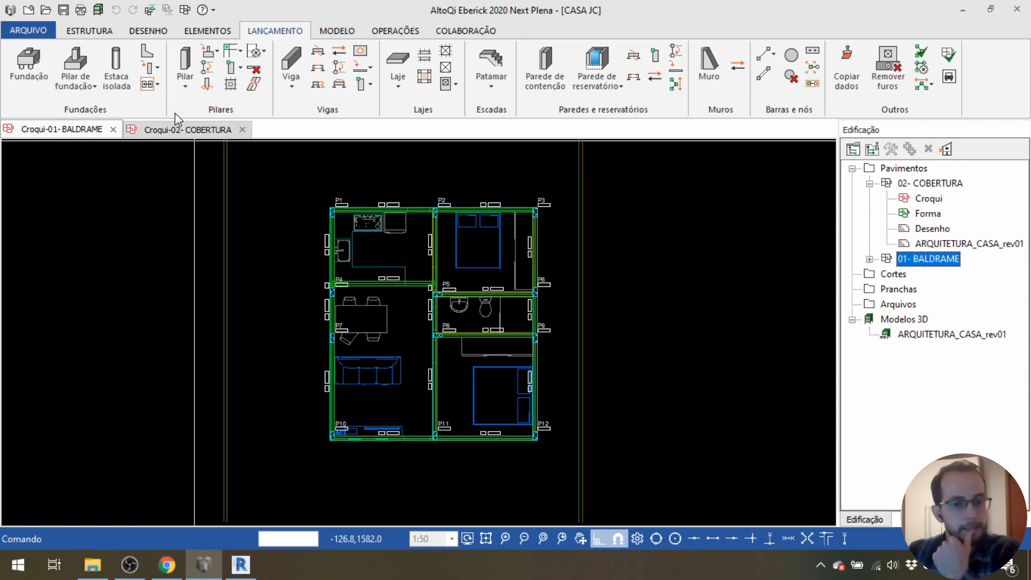
left_click(198, 129)
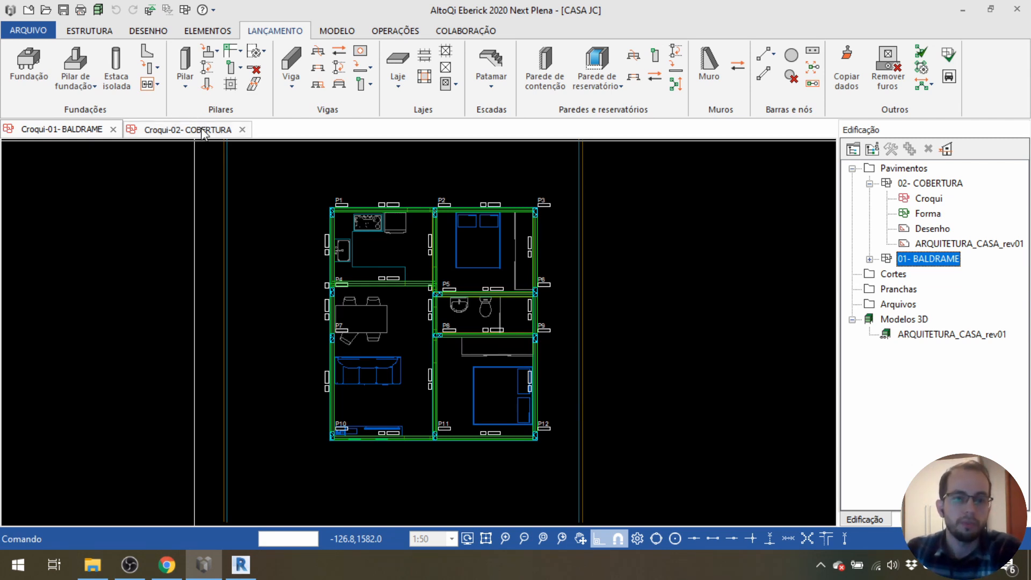
Close the 02- COBERTURA sketch and set up a sketch copy of Pilares e vigas from 01- BALDRAME to 02- COBERTURA.
left_click(243, 130)
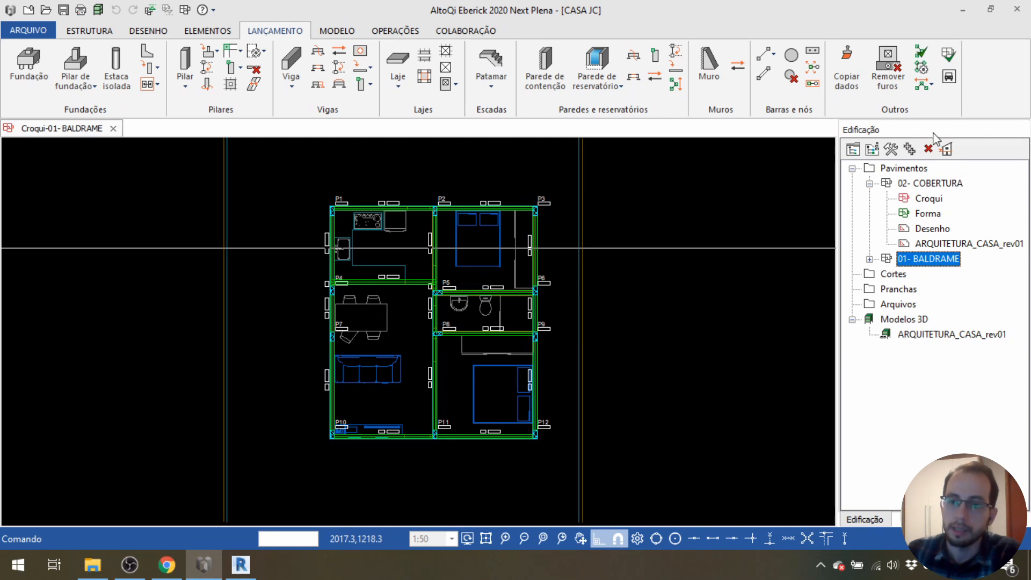
right_click(889, 262)
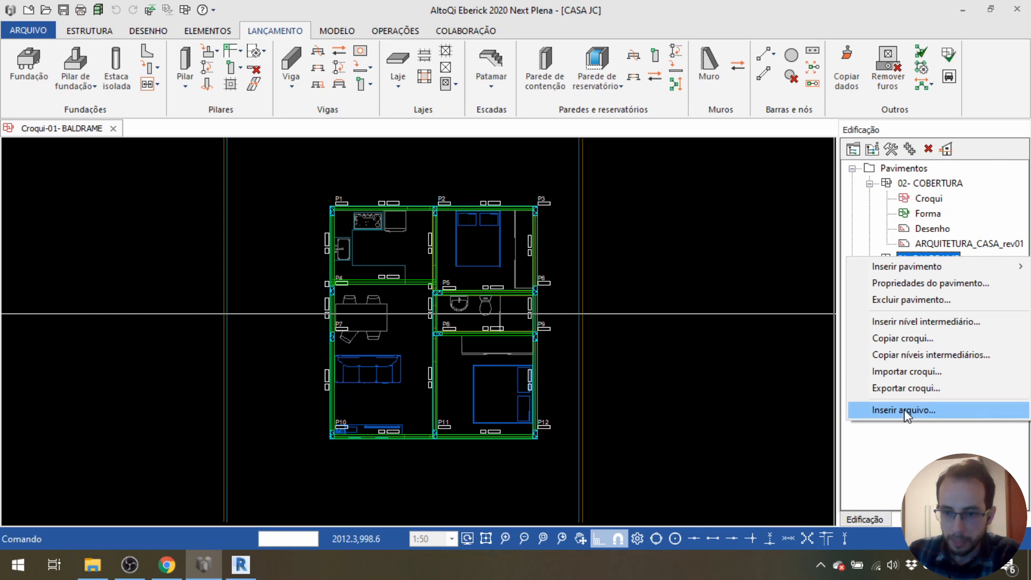
left_click(916, 348)
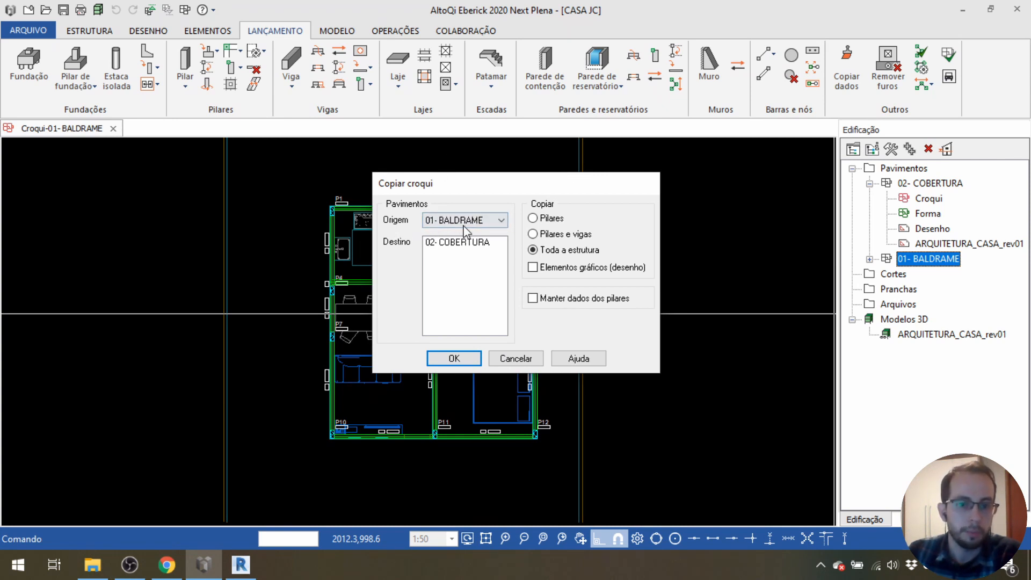
left_click(470, 246)
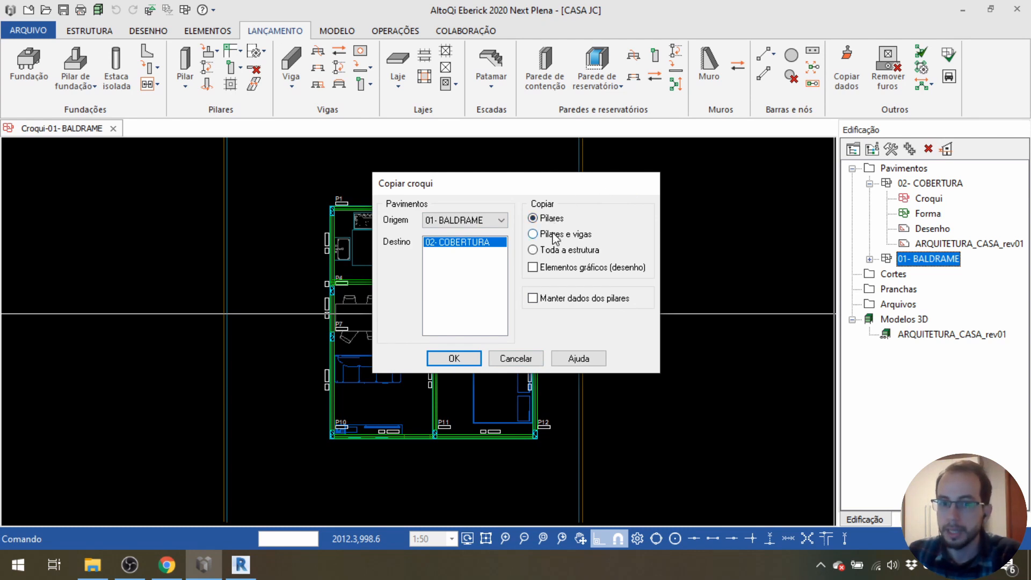
left_click_drag(557, 185, 746, 174)
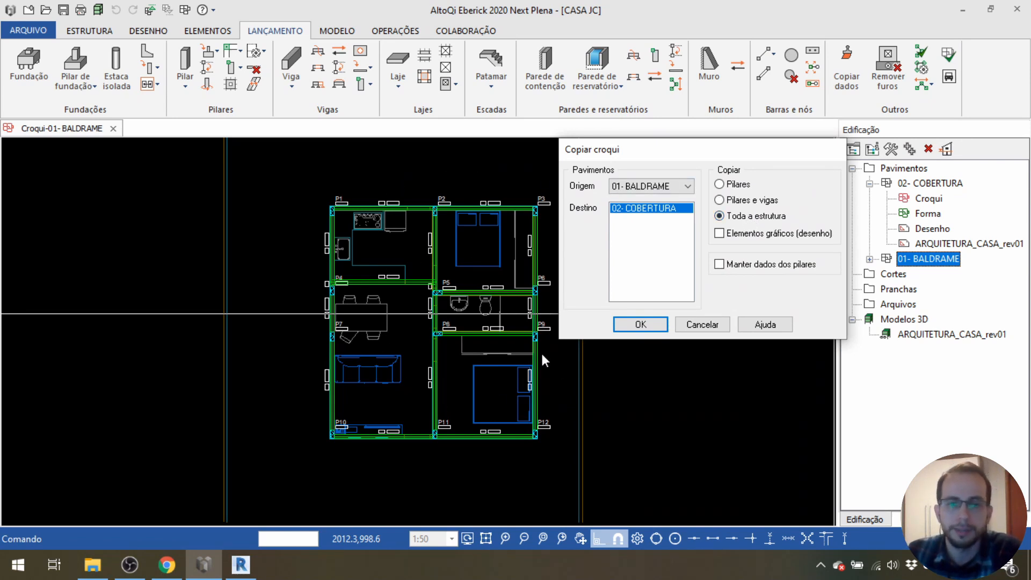
left_click_drag(756, 146, 802, 172)
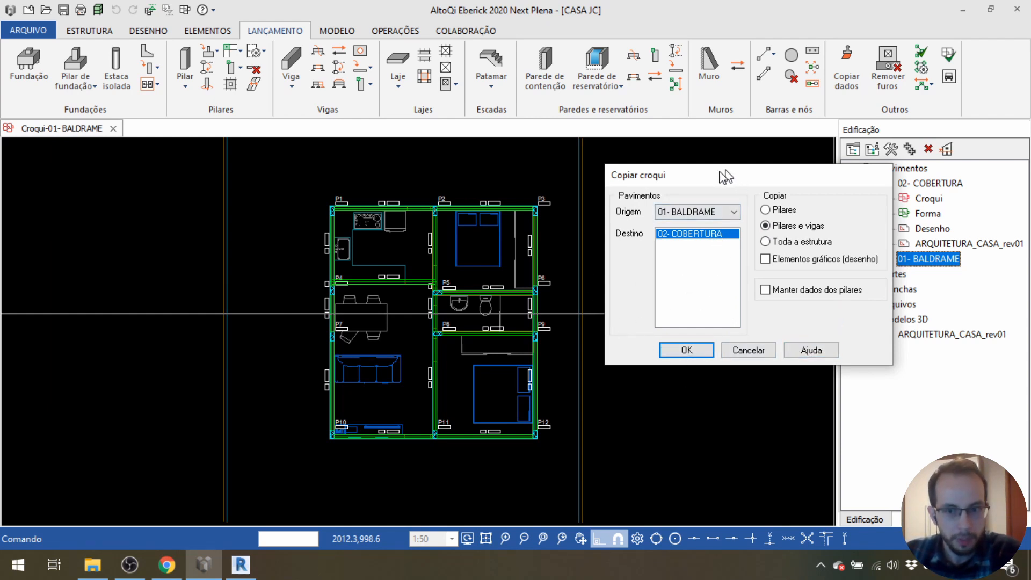
left_click_drag(726, 176, 711, 194)
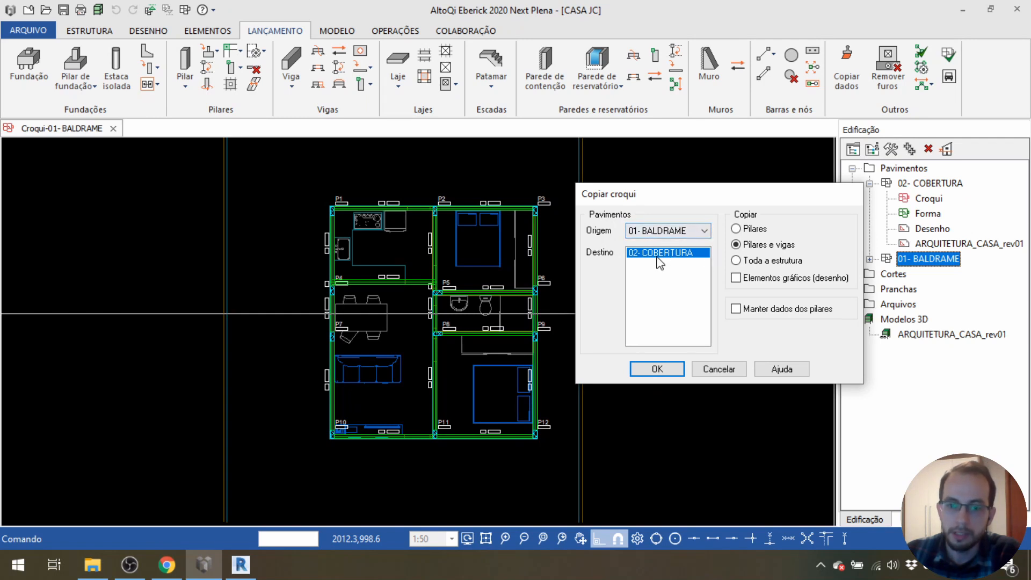
Try 02- COBERTURA as the copy origin with 01- BALDRAME as destination, and restore the original origin and destination.
left_click(672, 231)
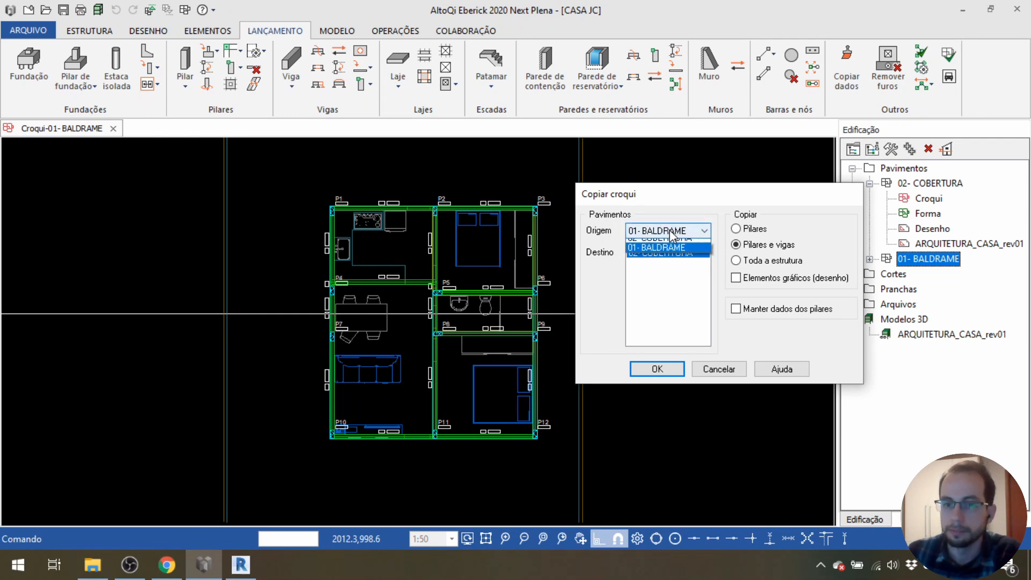
left_click(670, 245)
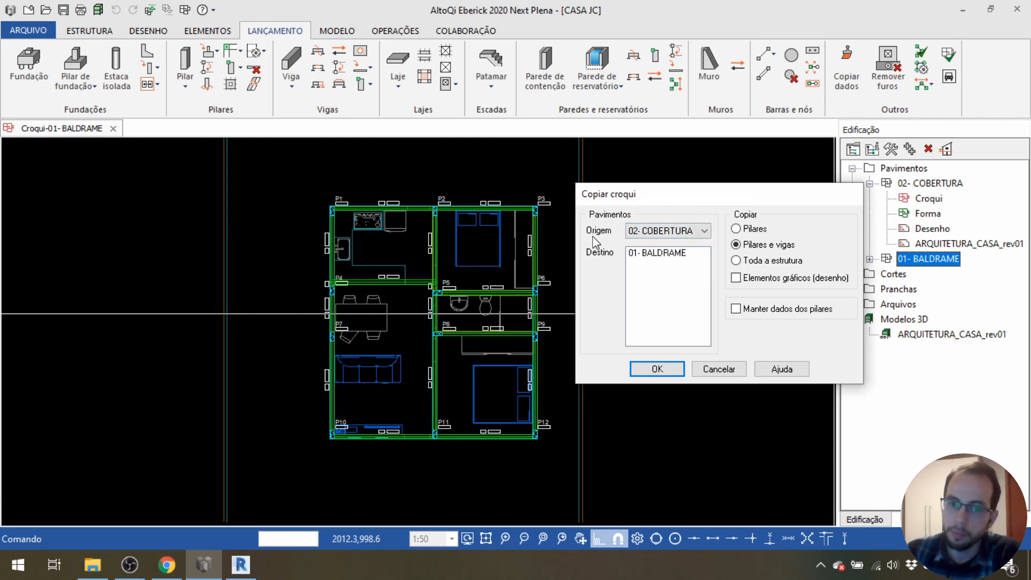
left_click(671, 256)
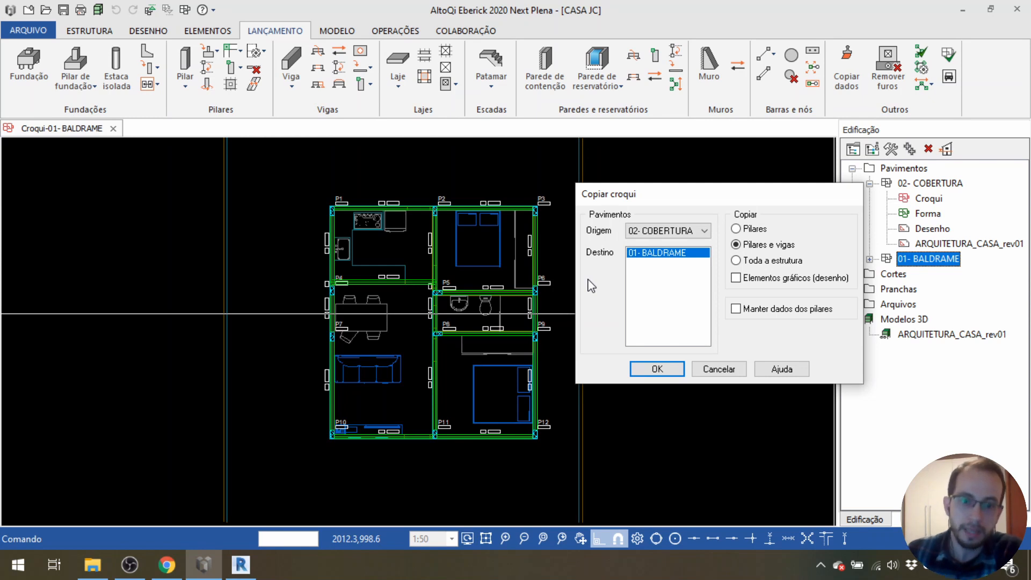
left_click(673, 232)
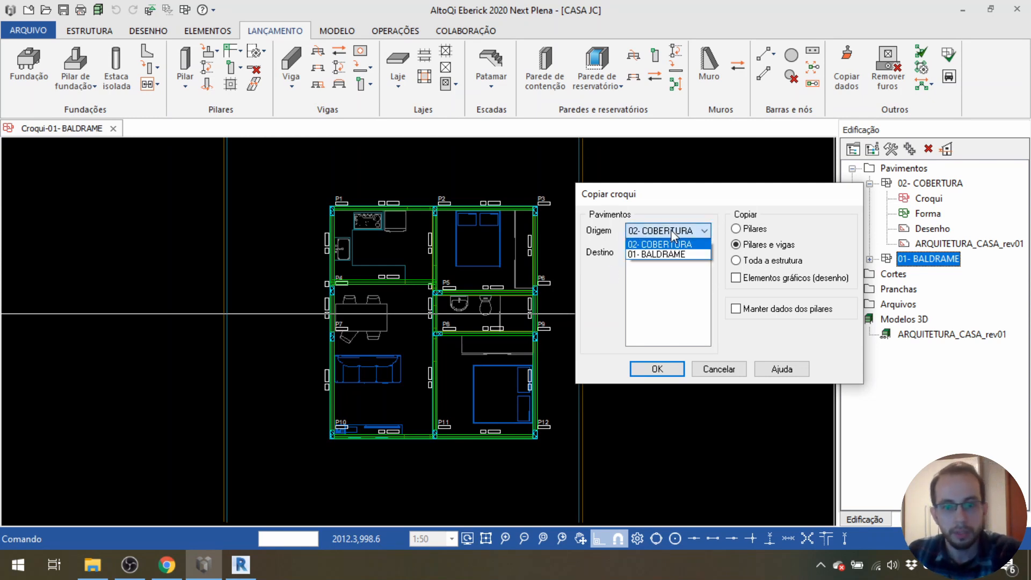
left_click(673, 255)
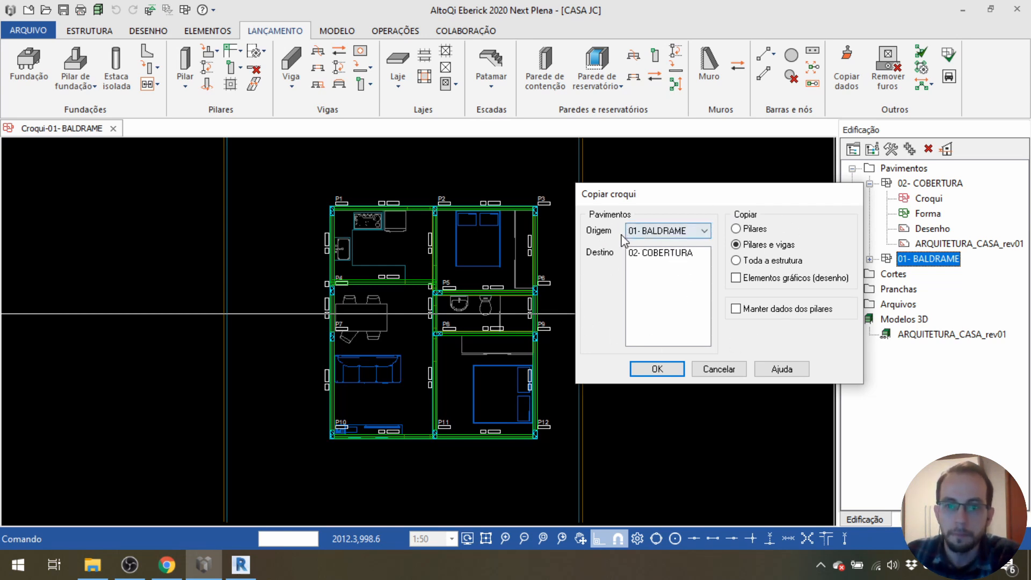
left_click(645, 253)
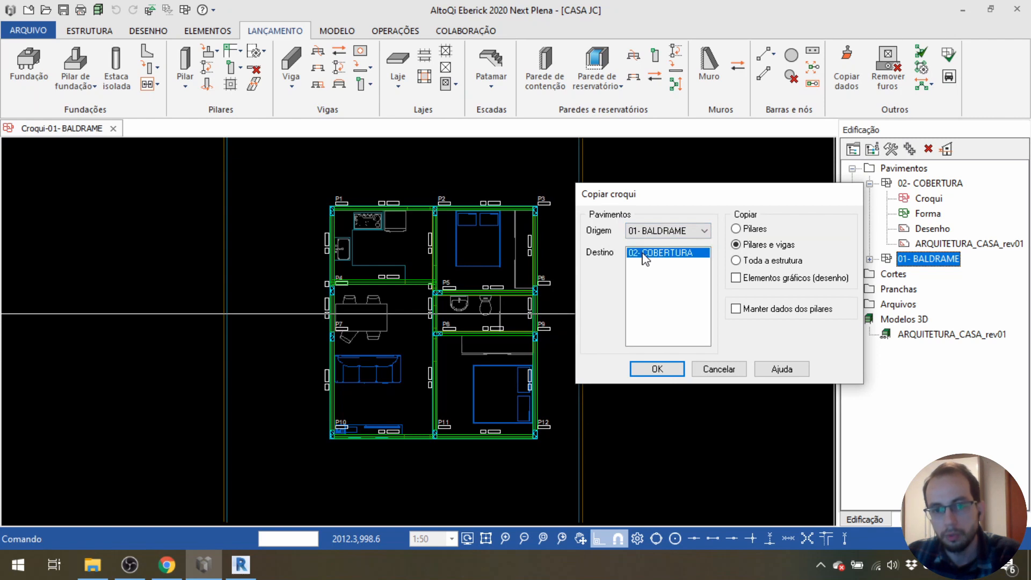
Carry out the copy of columns and beams to 02- COBERTURA and open that floor's sketch to inspect the copied structure.
left_click(657, 369)
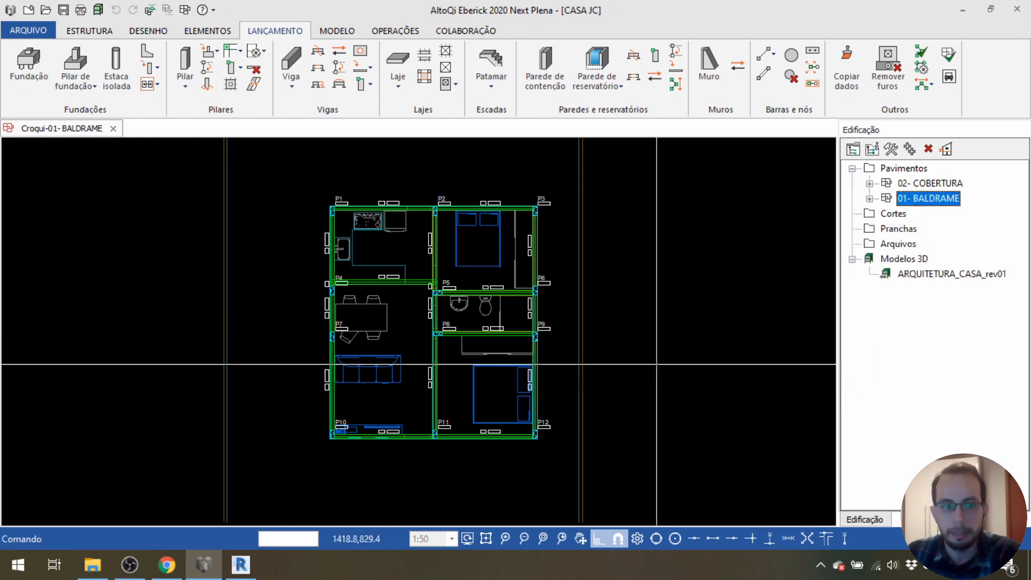
double_click(892, 184)
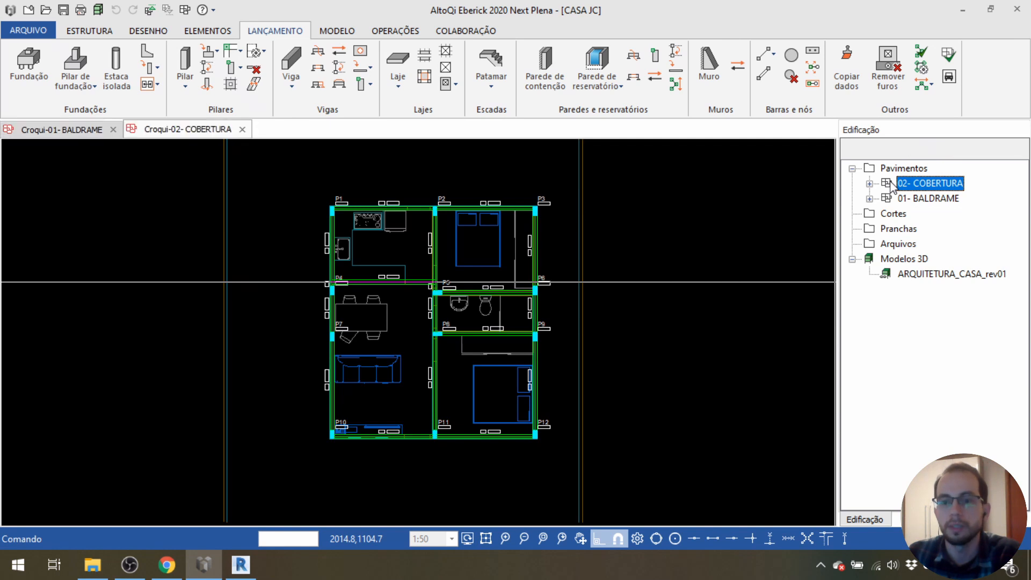
middle_click_drag(230, 334, 497, 321)
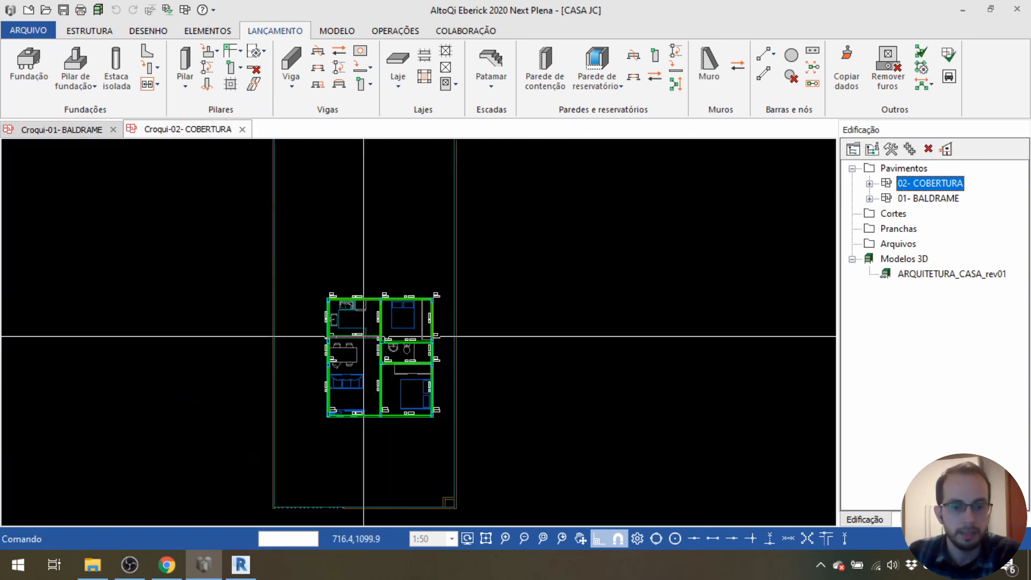
scroll(355, 366, "up", 6)
middle_click_drag(292, 332, 438, 359)
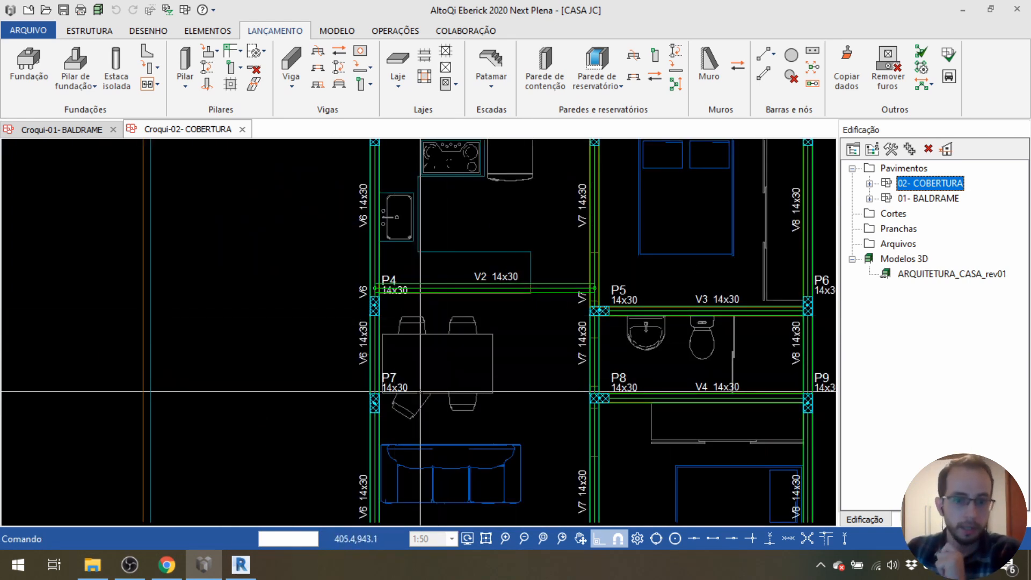
middle_click_drag(412, 382, 408, 407)
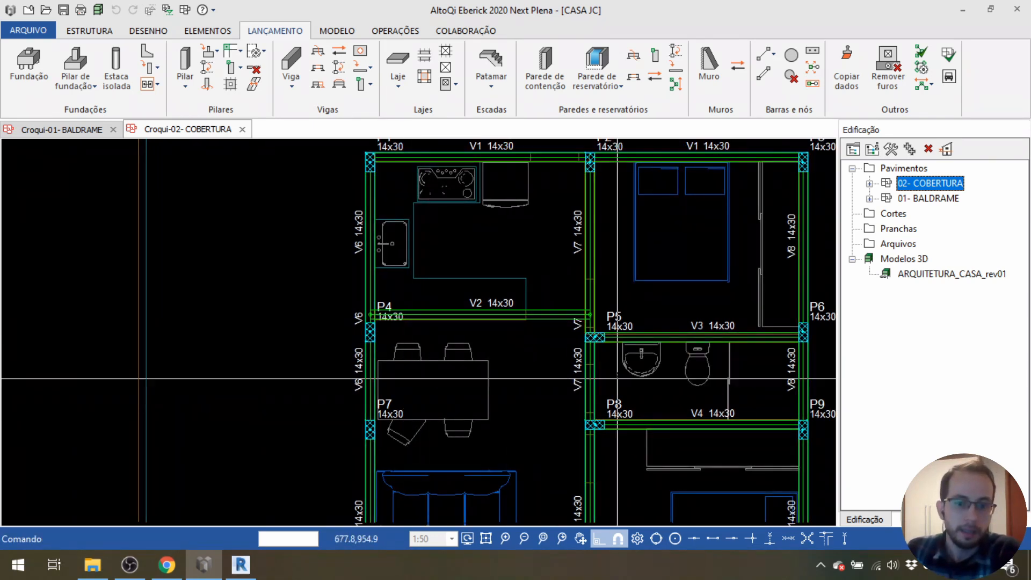
Delete beam V2, between the kitchen and dining area near P4, from the 02- COBERTURA sketch.
left_click(466, 316)
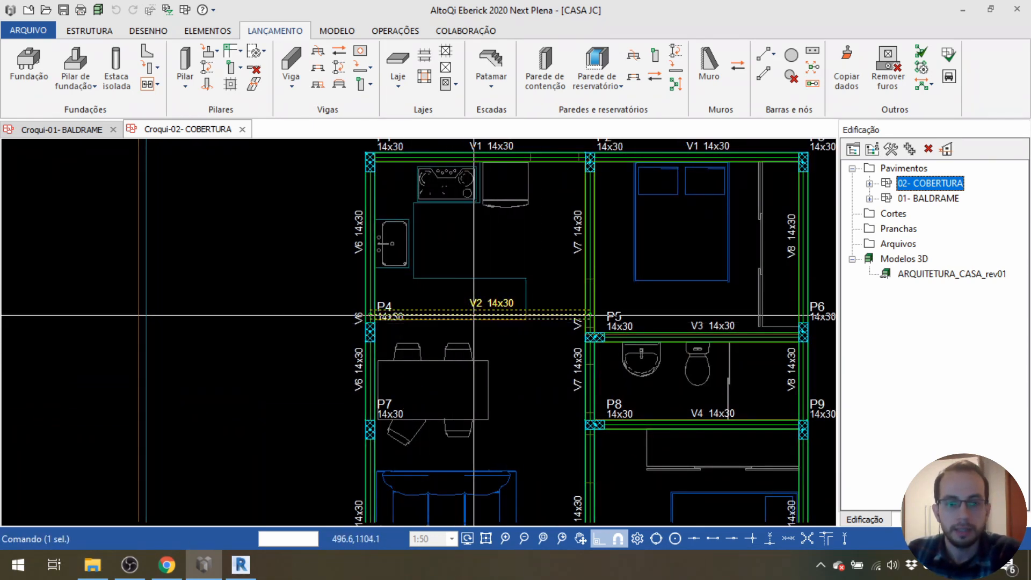
middle_click_drag(416, 337, 334, 308)
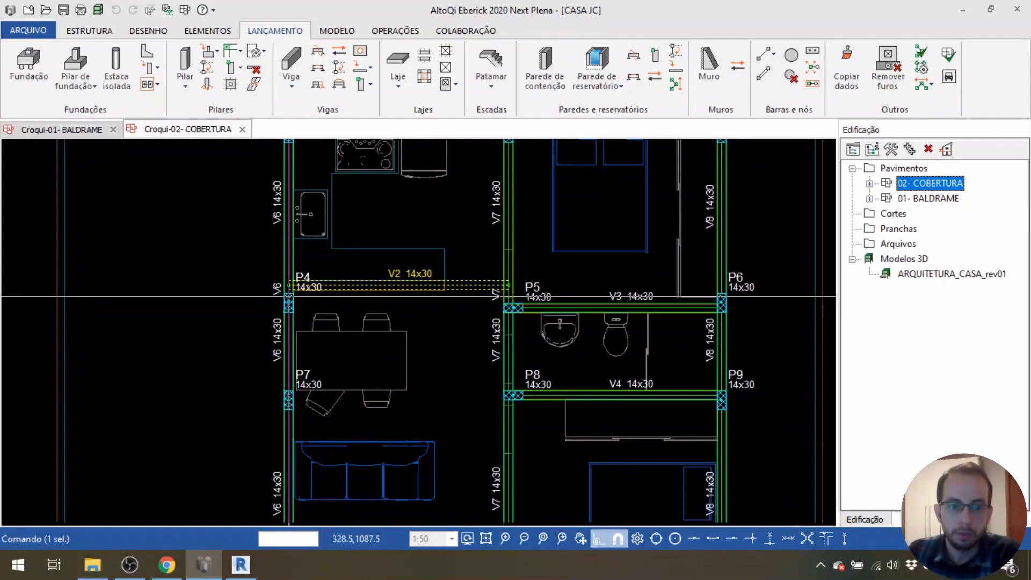
middle_click_drag(478, 283, 474, 359)
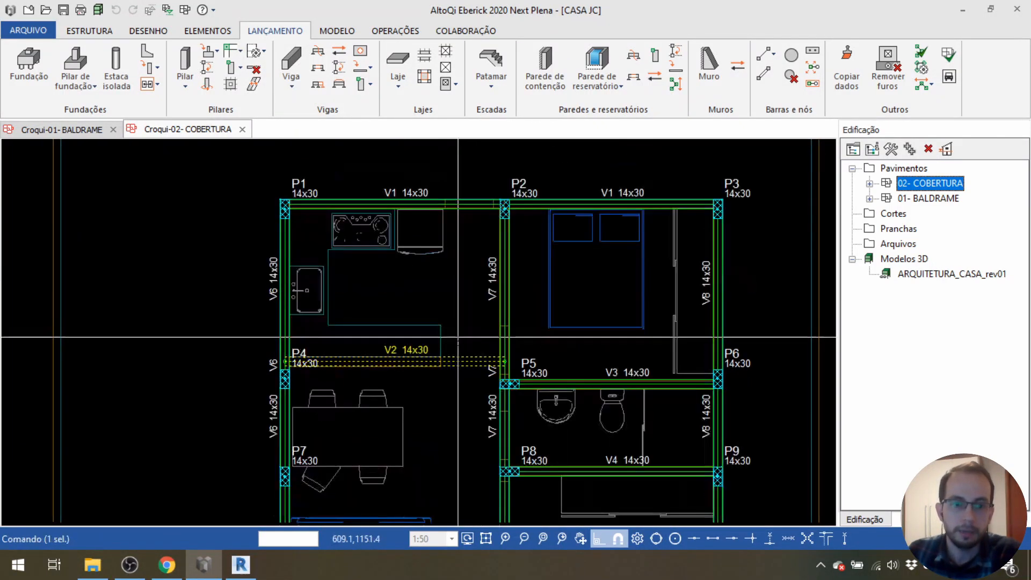
middle_click_drag(324, 475, 372, 339)
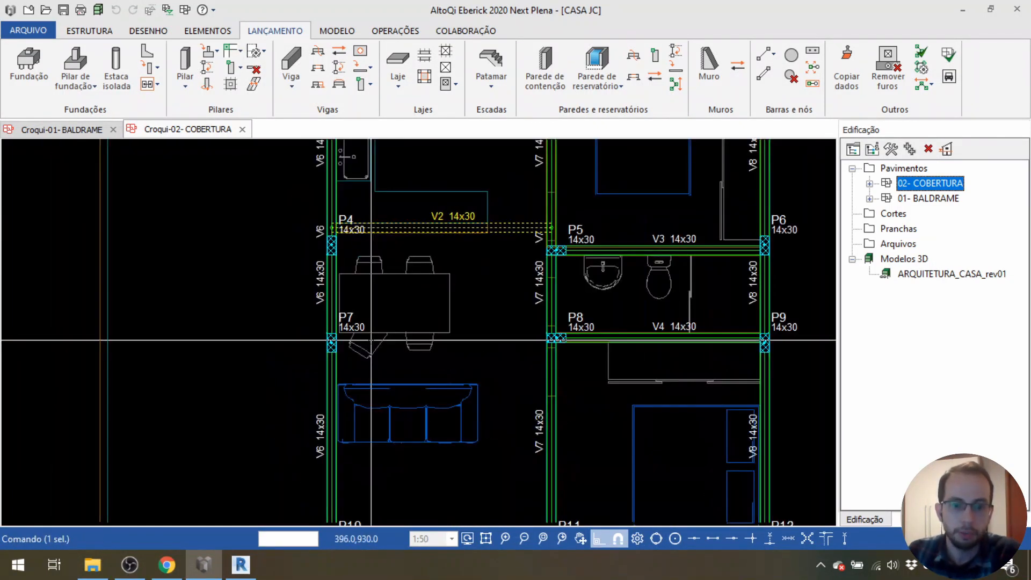
scroll(370, 346, "down", 1)
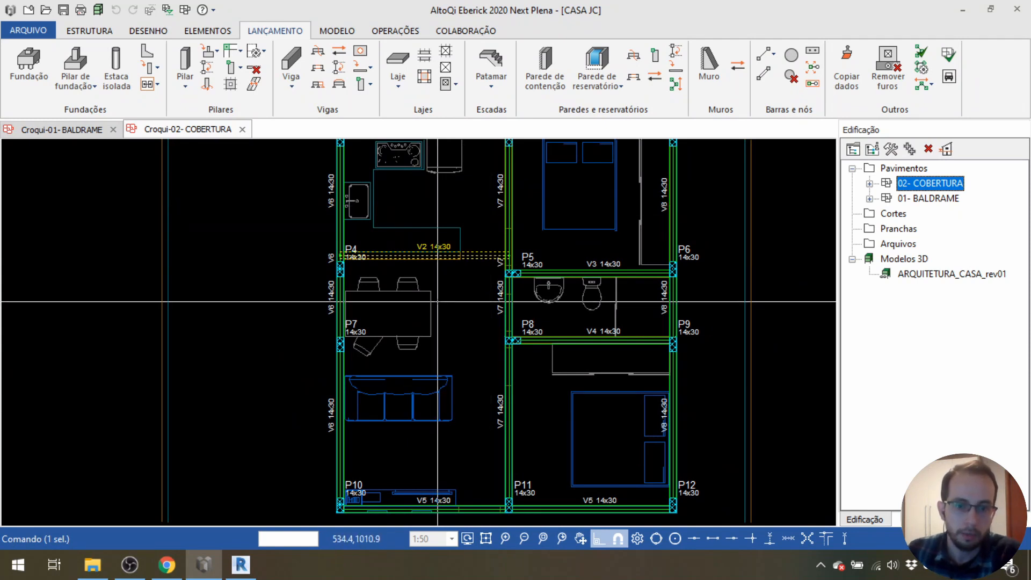
middle_click_drag(433, 322, 434, 356)
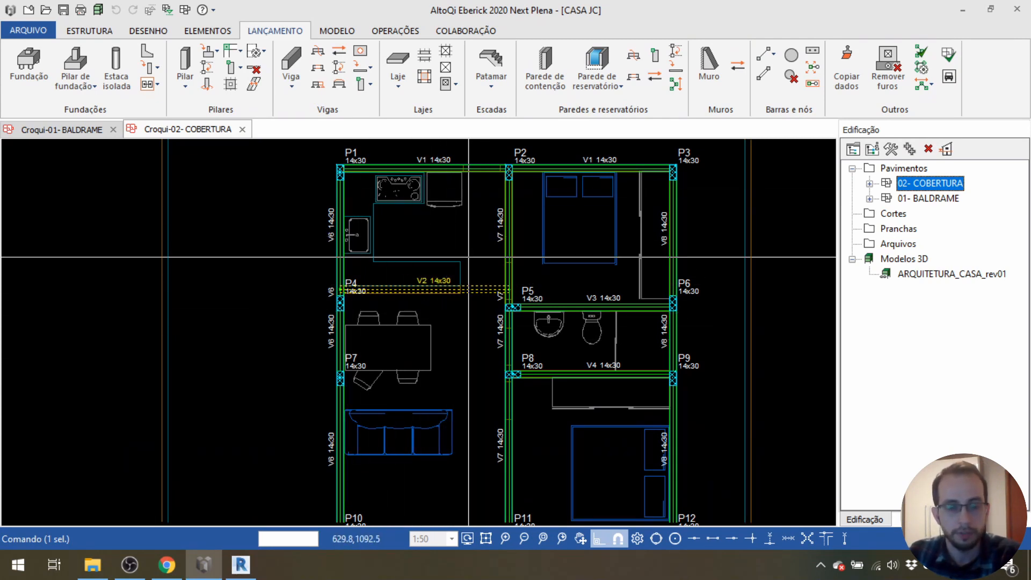
scroll(389, 317, "up", 1)
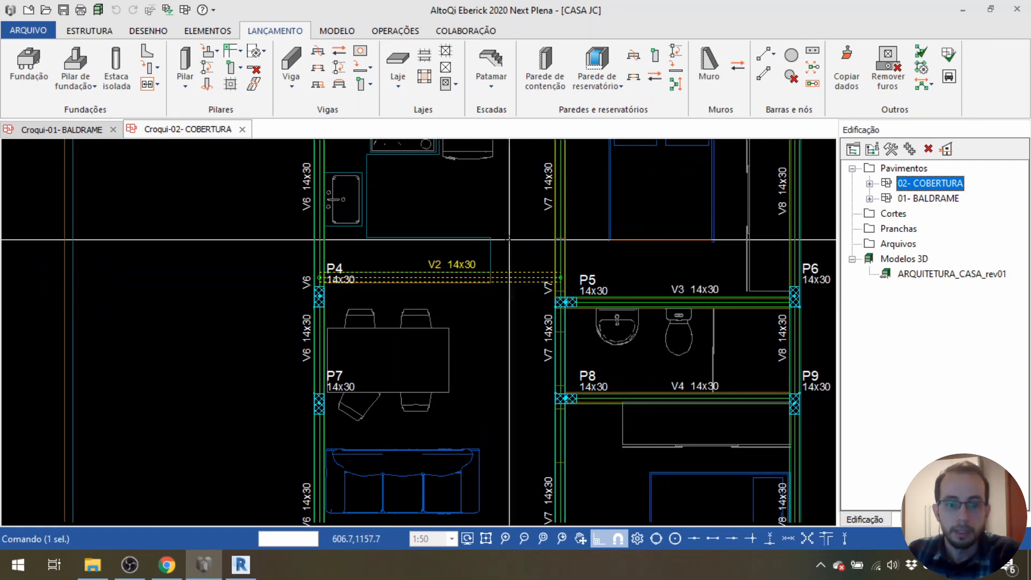
middle_click_drag(492, 214, 488, 239)
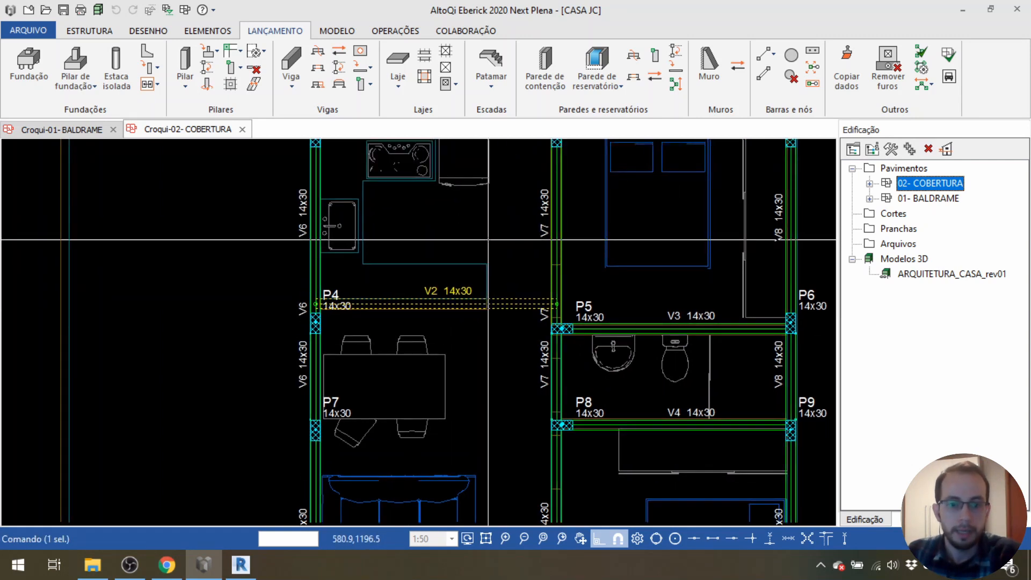
key("Delete")
Delete the leftover node on beam V7 just above column P5, where the removed beam V2 ended.
middle_click_drag(553, 414, 553, 442)
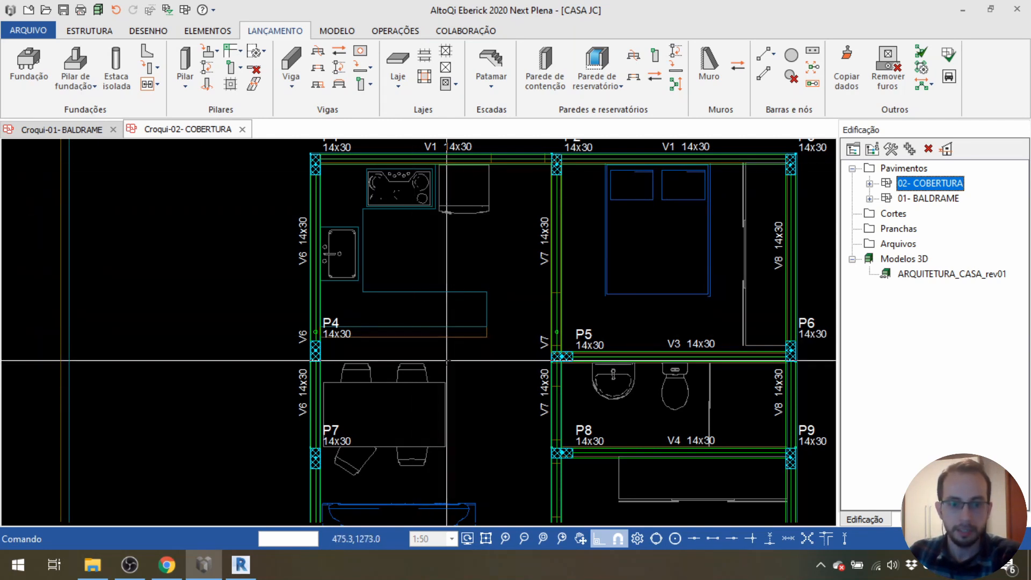
scroll(444, 362, "down", 1)
middle_click_drag(460, 422, 468, 339)
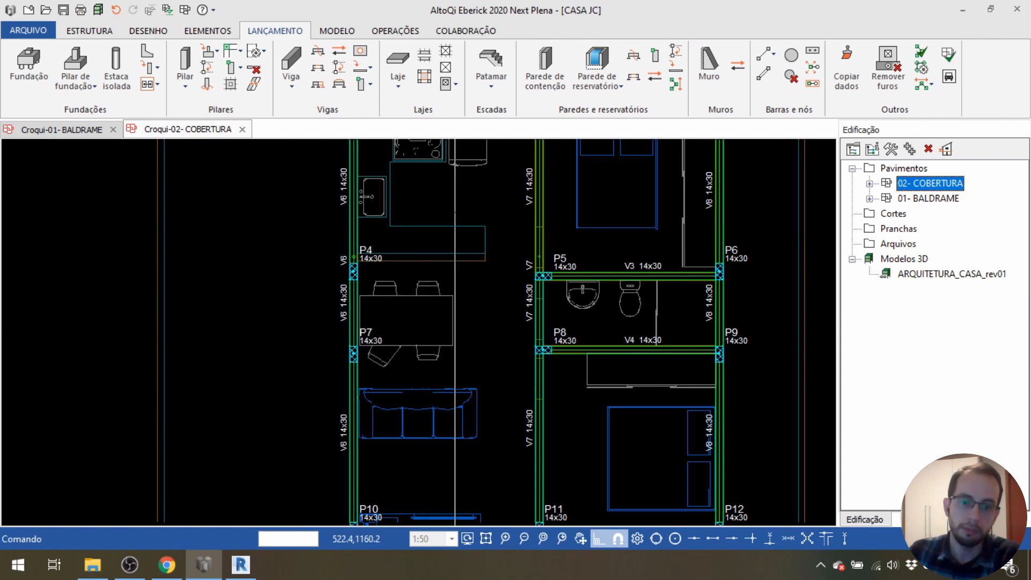
middle_click_drag(468, 301, 464, 327)
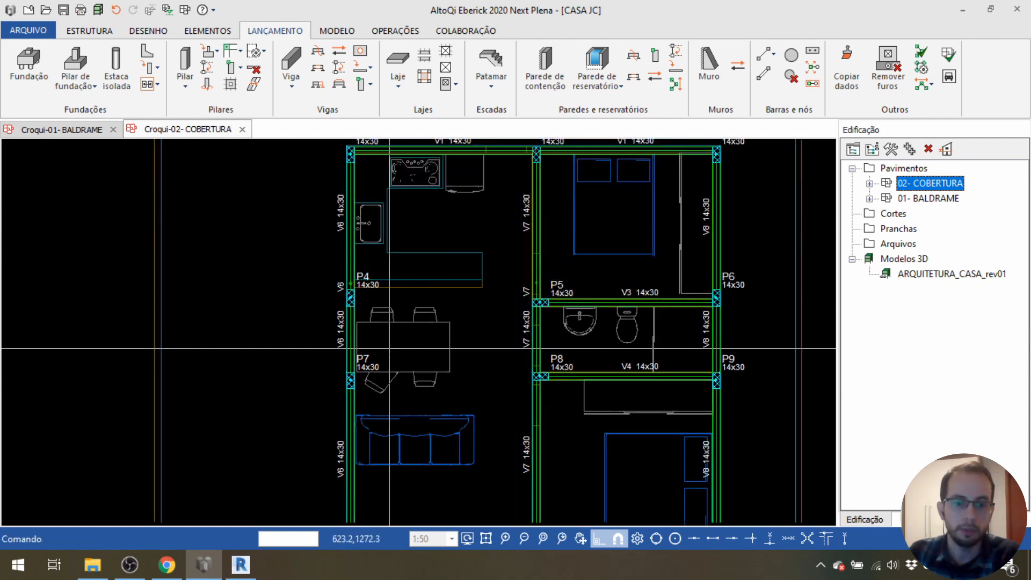
scroll(512, 375, "up", 2)
middle_click_drag(494, 181, 487, 297)
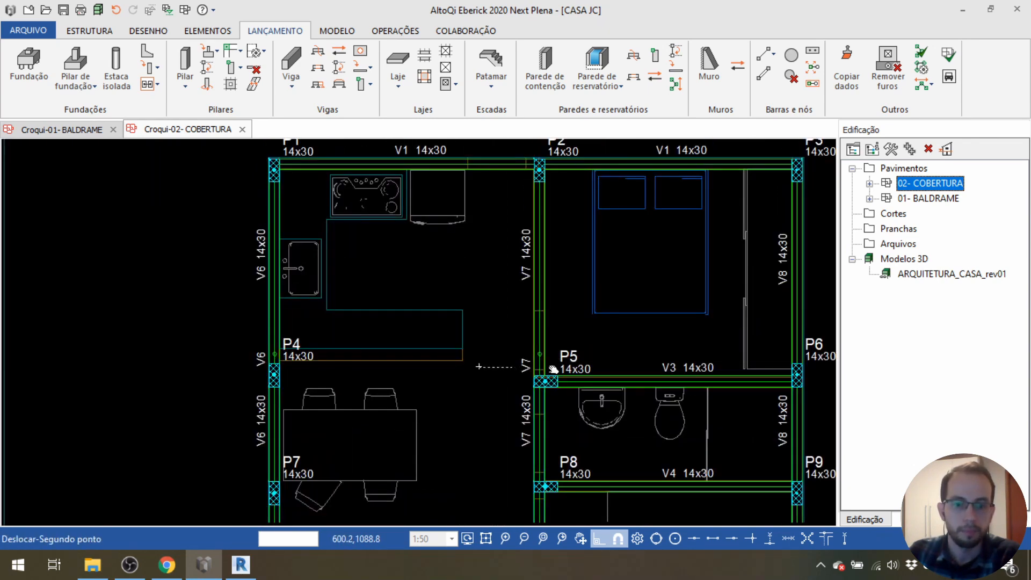
middle_click_drag(476, 363, 543, 361)
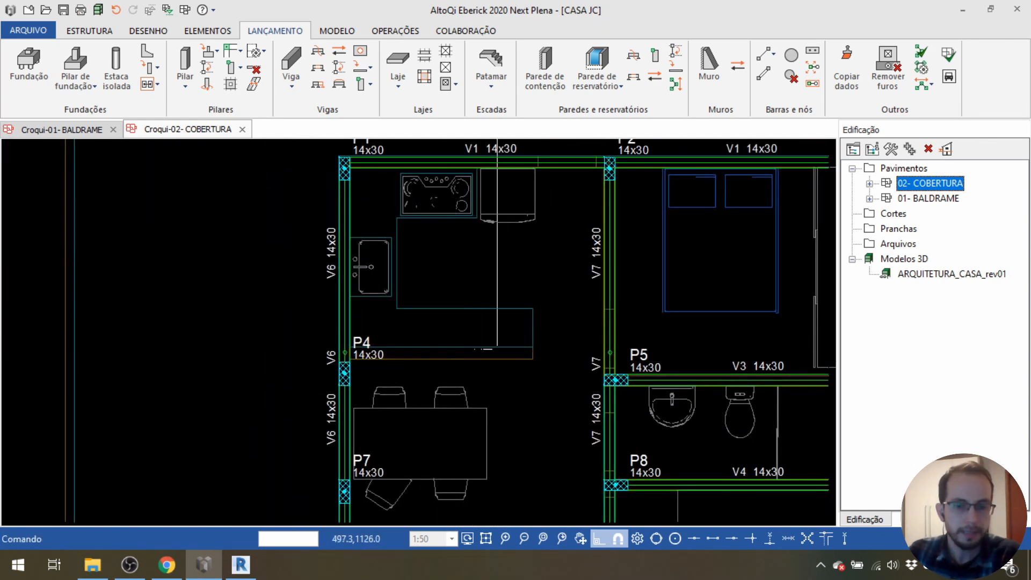
scroll(621, 353, "up", 2)
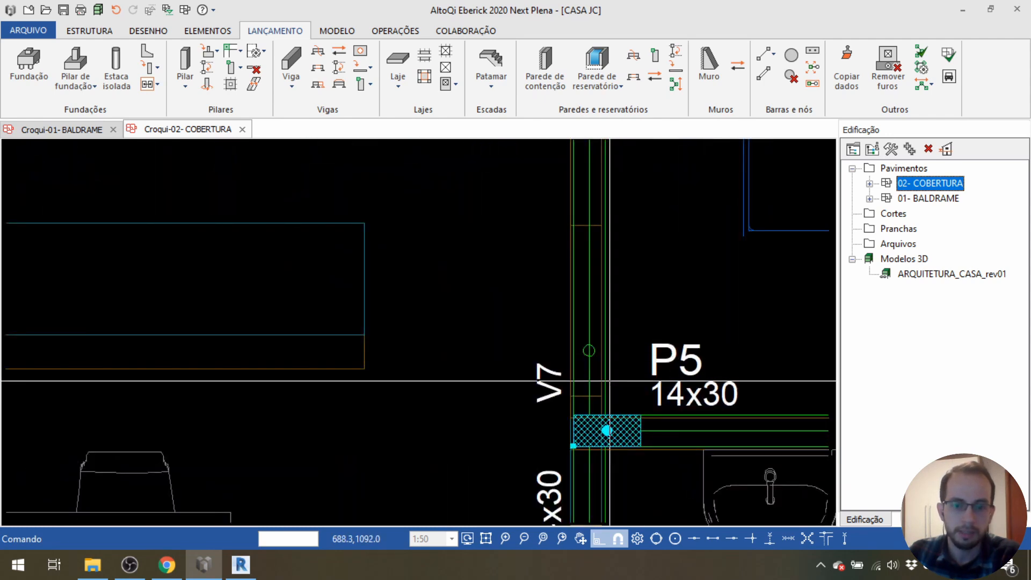
scroll(586, 388, "down", 1)
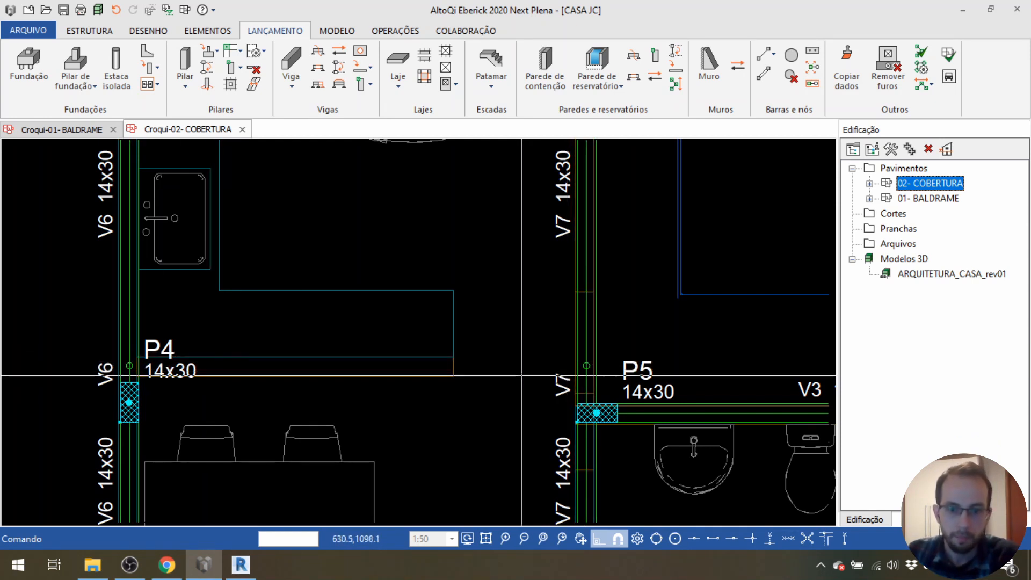
scroll(566, 377, "up", 3)
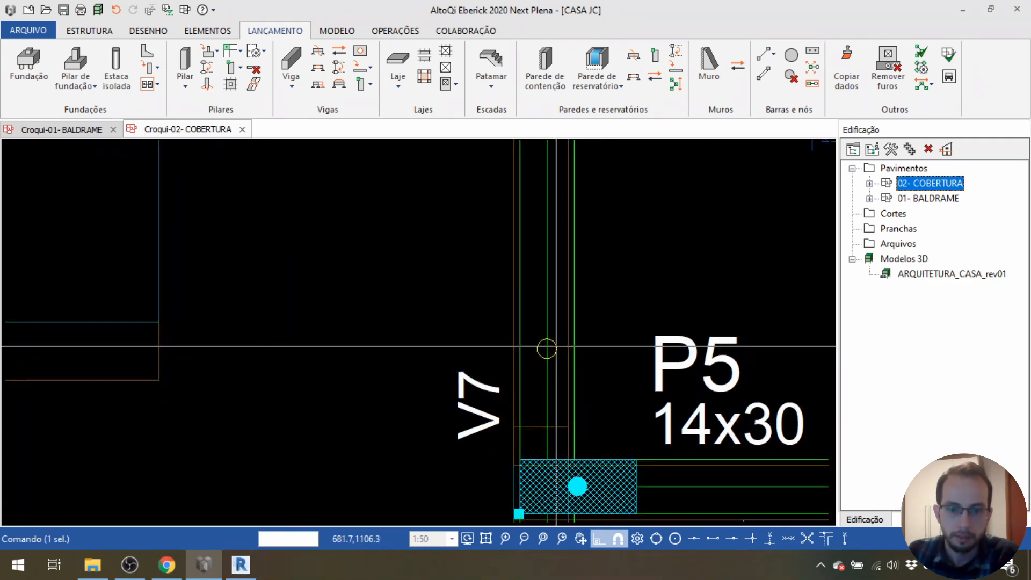
scroll(780, 308, "down", 1)
scroll(780, 308, "down", 2)
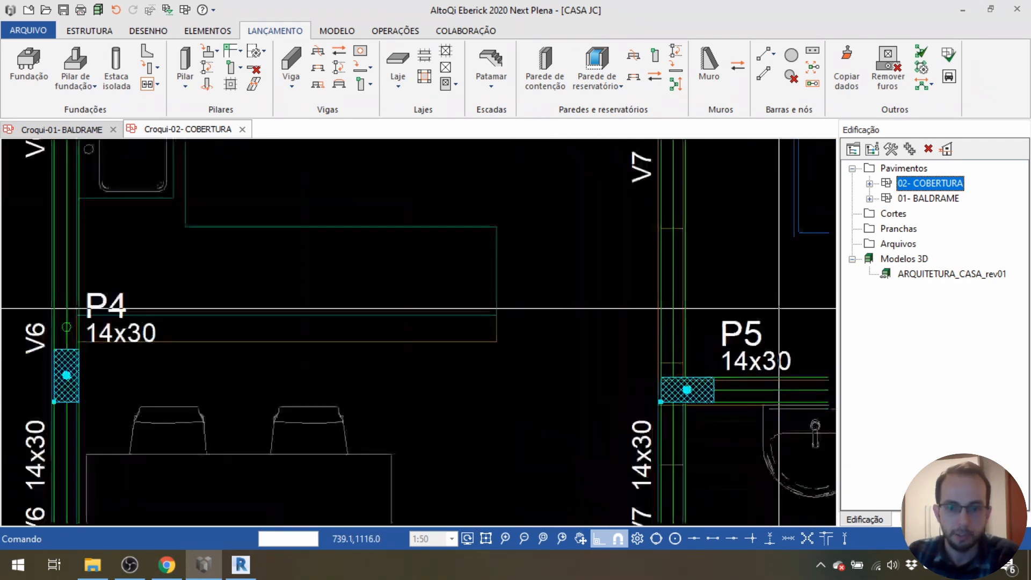
Delete the leftover node on beam V6 just above column P4.
middle_click_drag(64, 321, 199, 320)
scroll(198, 320, "up", 3)
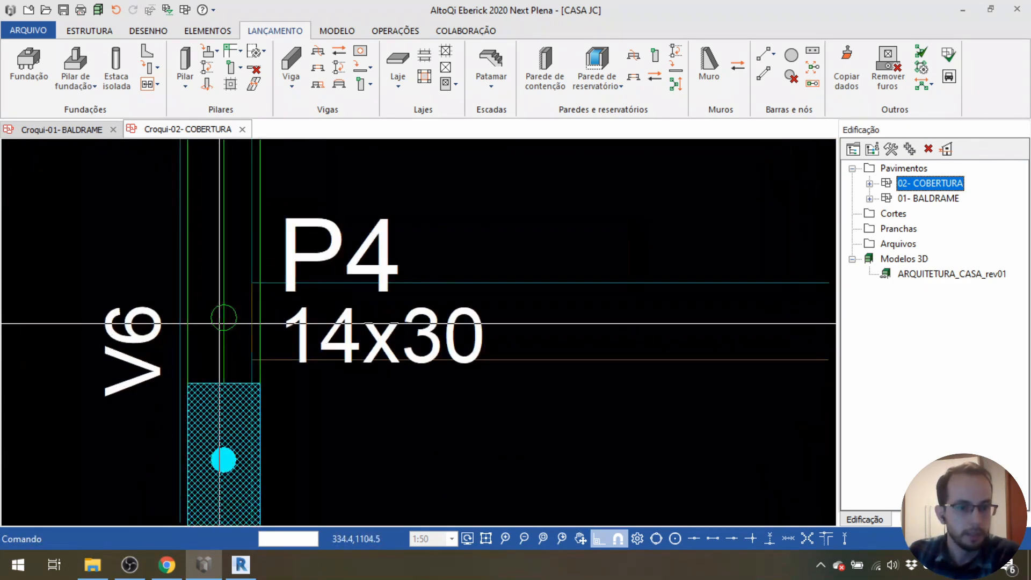
left_click(215, 309)
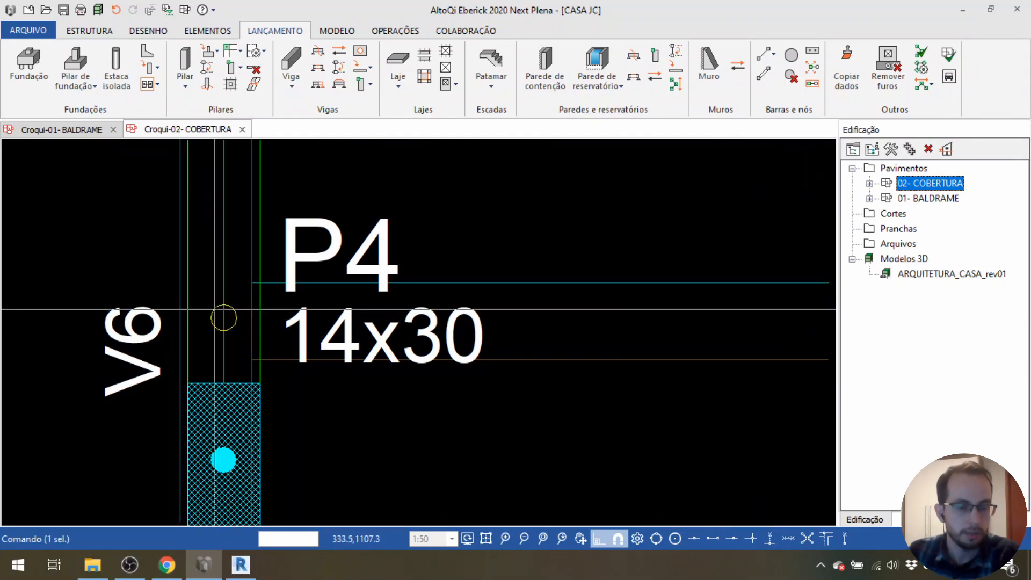
key("Escape")
scroll(299, 311, "down", 5)
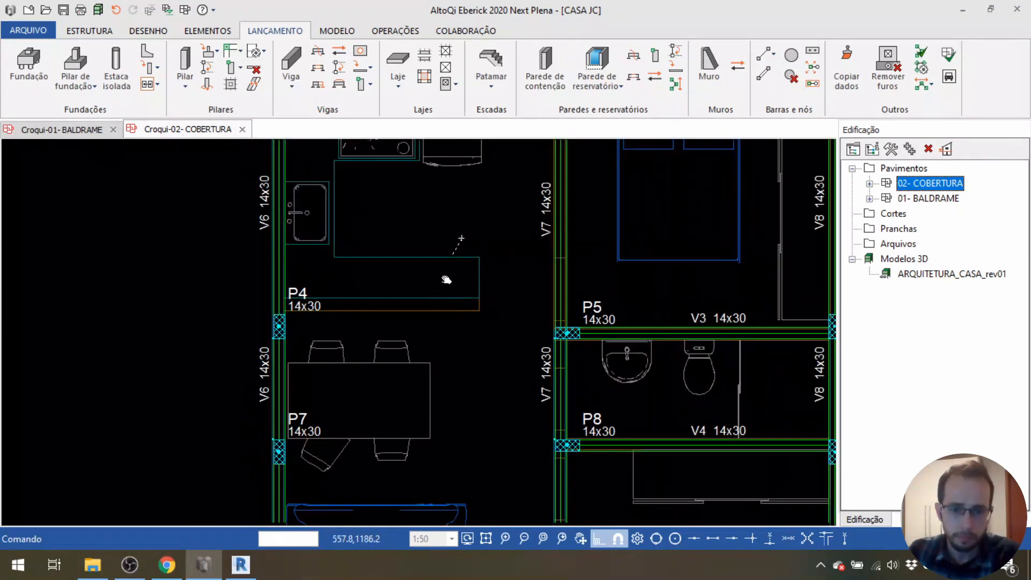
Start adding slab L1 to the 02- COBERTURA sketch and move its properties dialog clear of the floor plan.
middle_click_drag(446, 280, 419, 334)
scroll(374, 292, "down", 3)
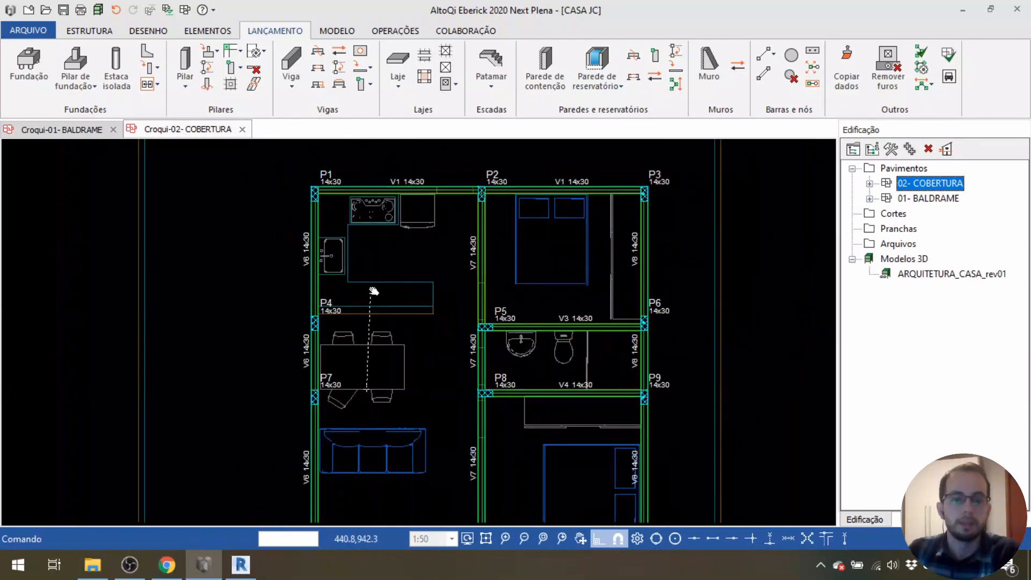
middle_click_drag(371, 291, 371, 289)
middle_click_drag(412, 282, 304, 329)
middle_click_drag(360, 240, 316, 302)
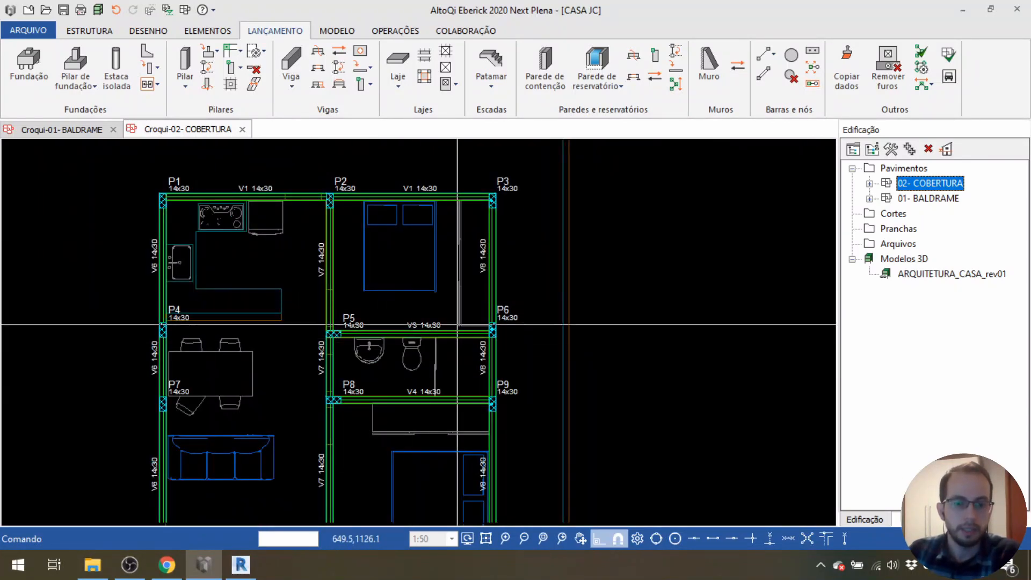
scroll(282, 401, "down", 2)
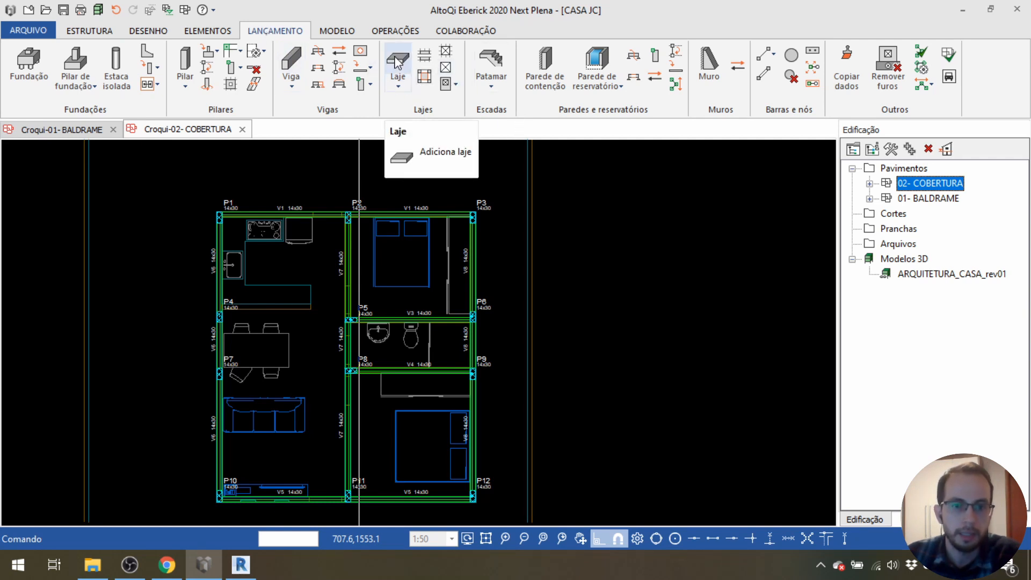
left_click(398, 85)
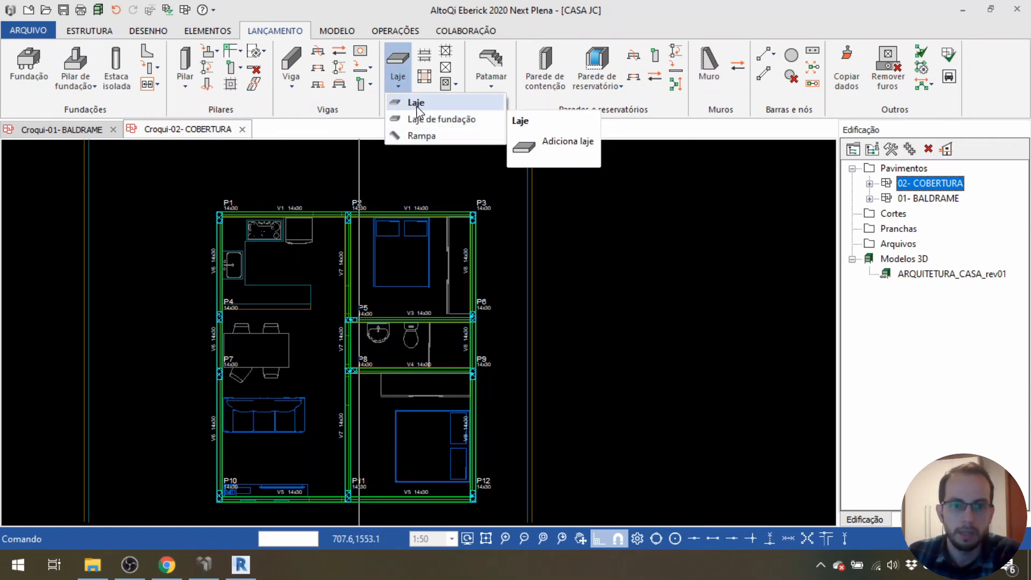
left_click(401, 56)
left_click(401, 56)
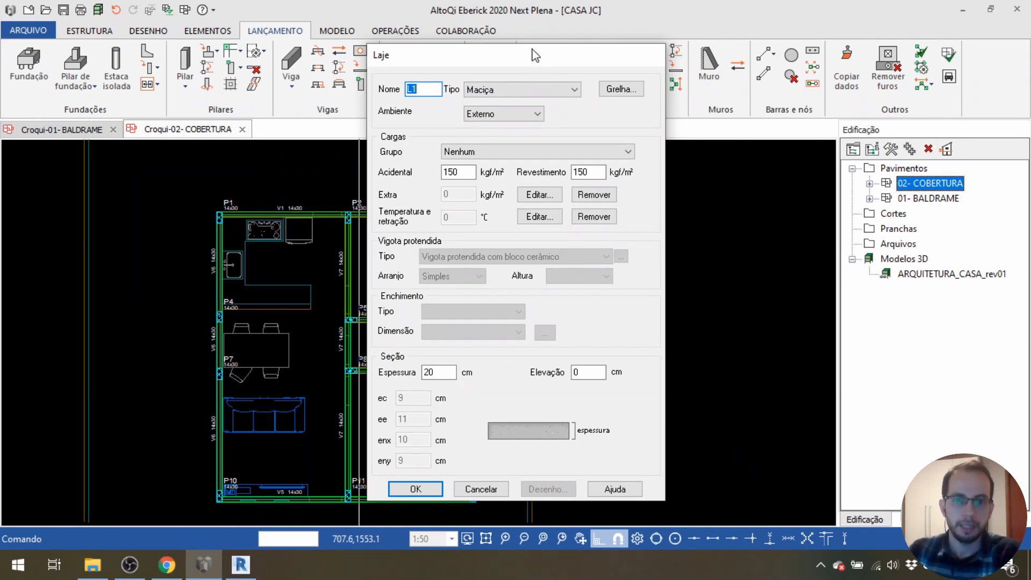
mouse_move(532, 56)
left_mouse_down()
mouse_move(537, 39)
mouse_move(653, 37)
left_mouse_up()
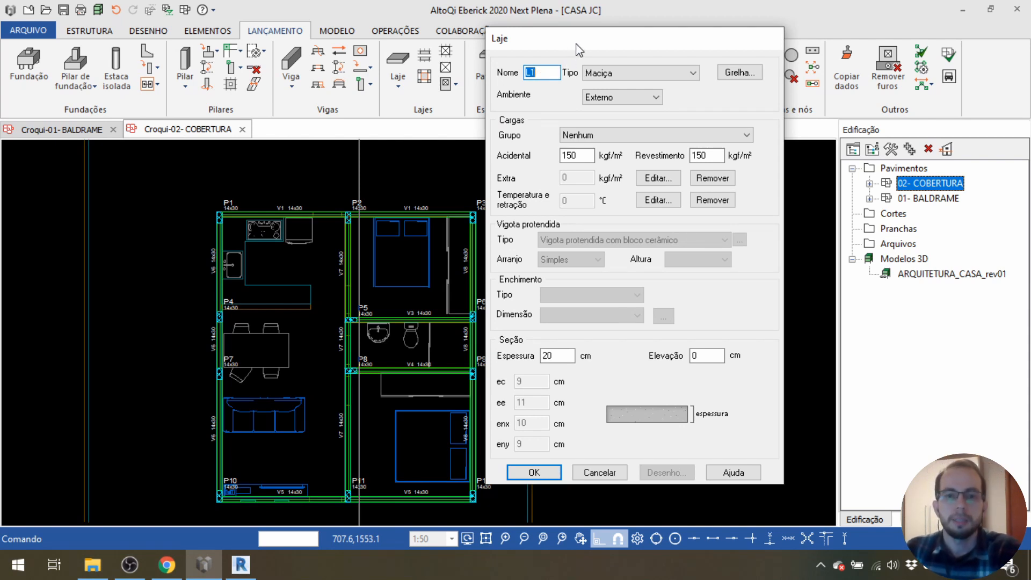
left_click_drag(574, 47, 599, 49)
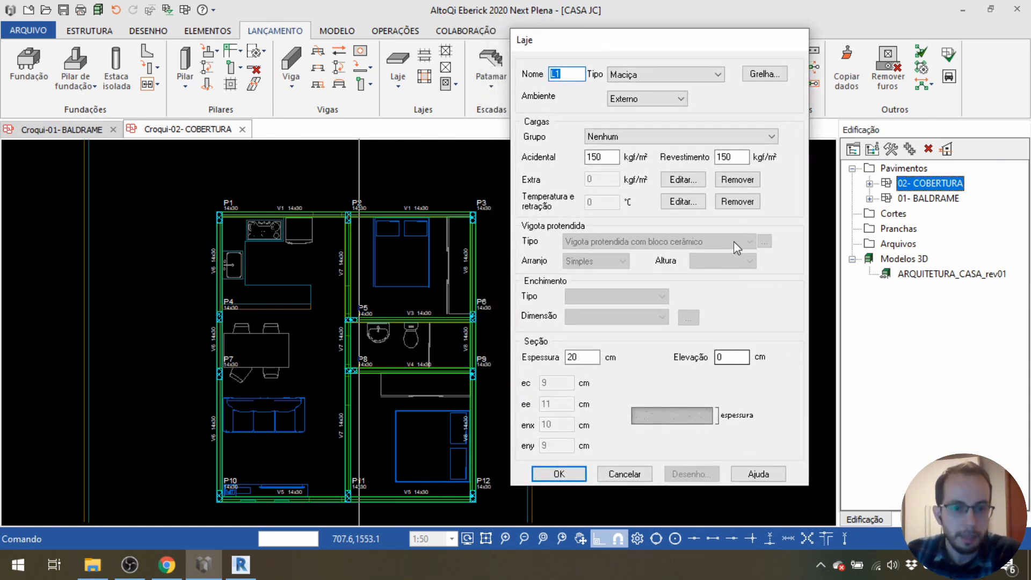
left_click(574, 74)
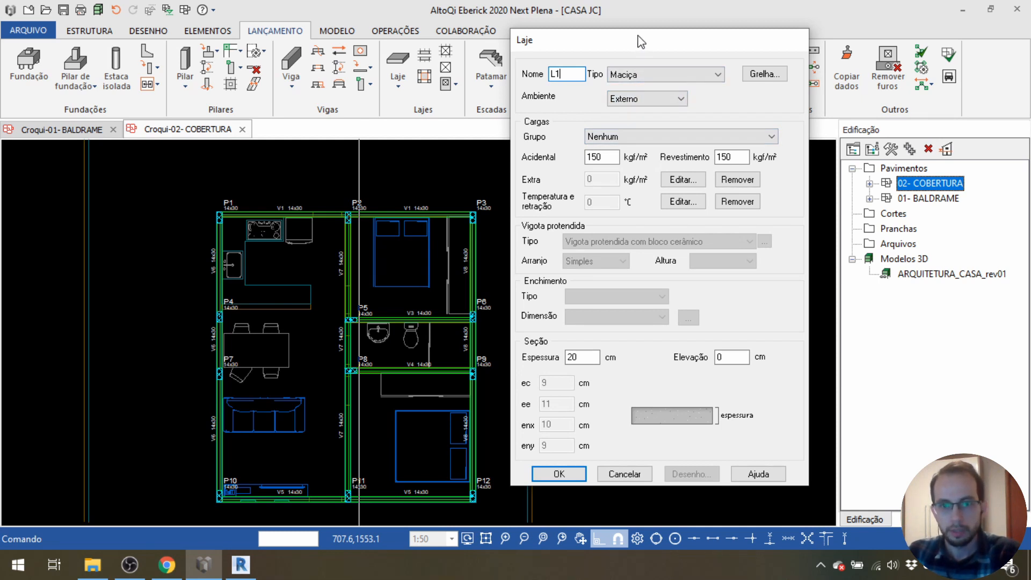
left_click_drag(641, 42, 642, 49)
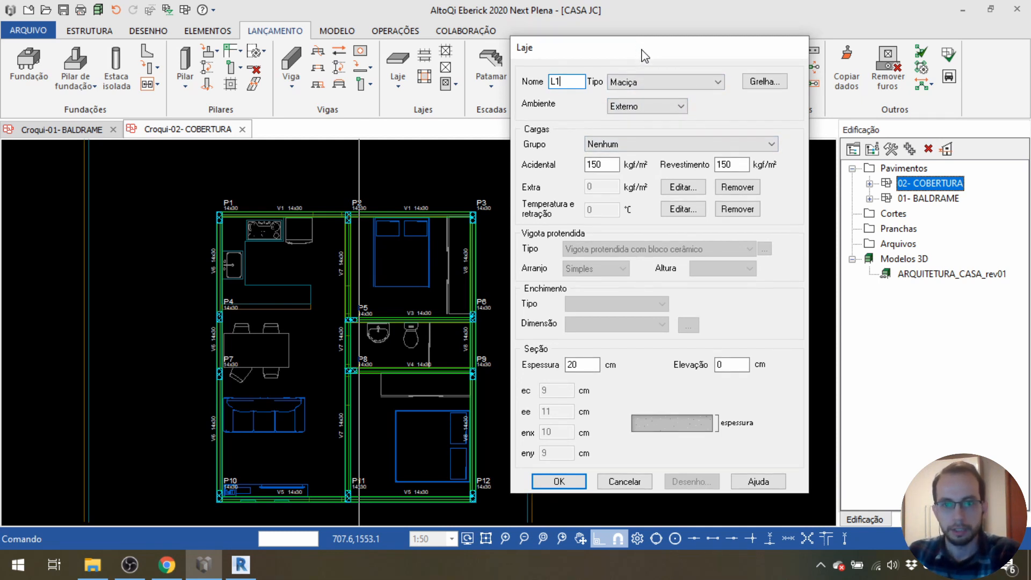
Set slab L1's type to Treliçada 1D.
left_click(714, 87)
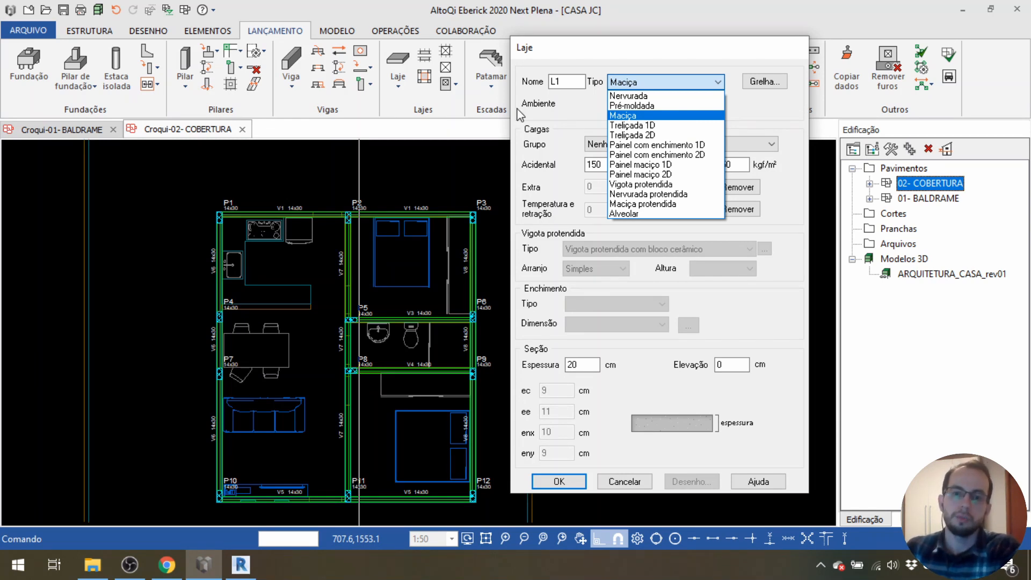
left_click(615, 64)
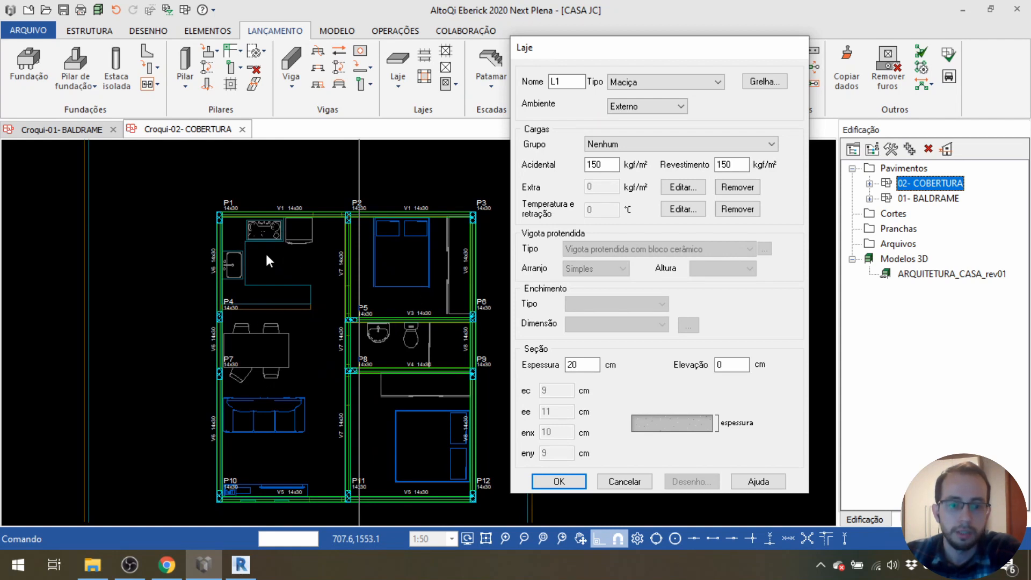
left_click(686, 89)
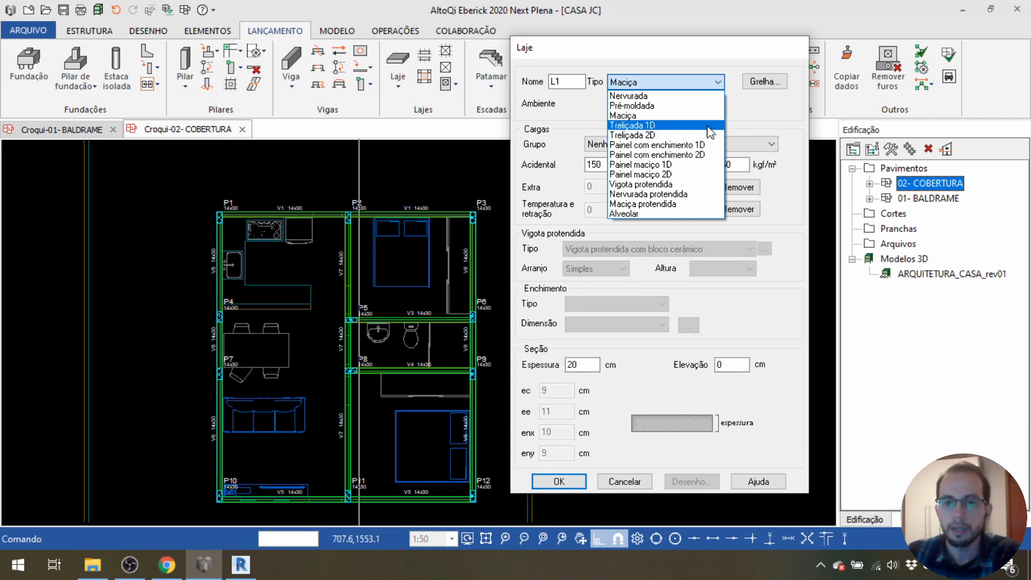
left_click(646, 126)
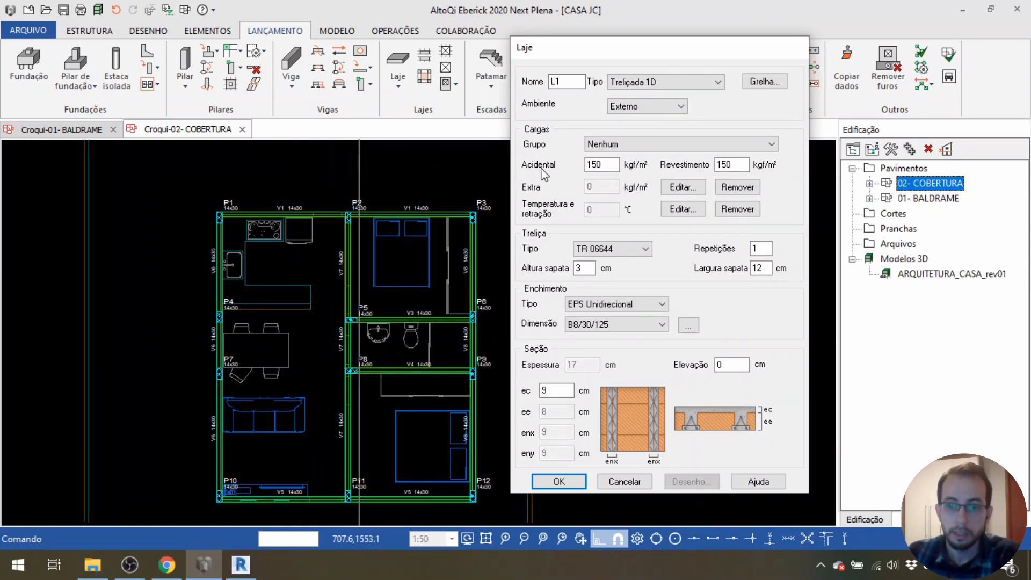
Review the slab's accidental and covering load values and look through the predefined load groups from residential uses to clubs.
double_click(595, 164)
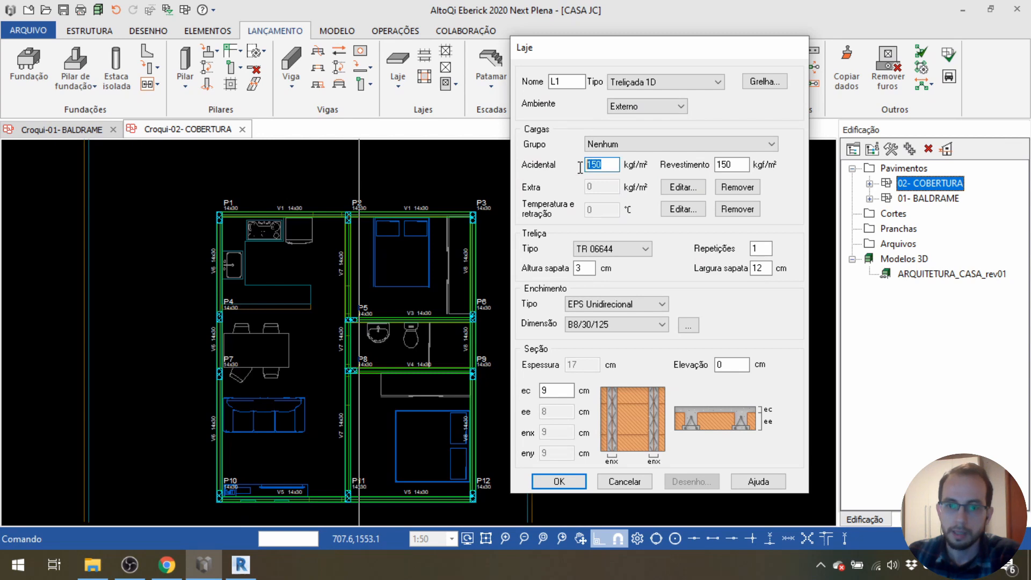
double_click(738, 170)
left_click(686, 144)
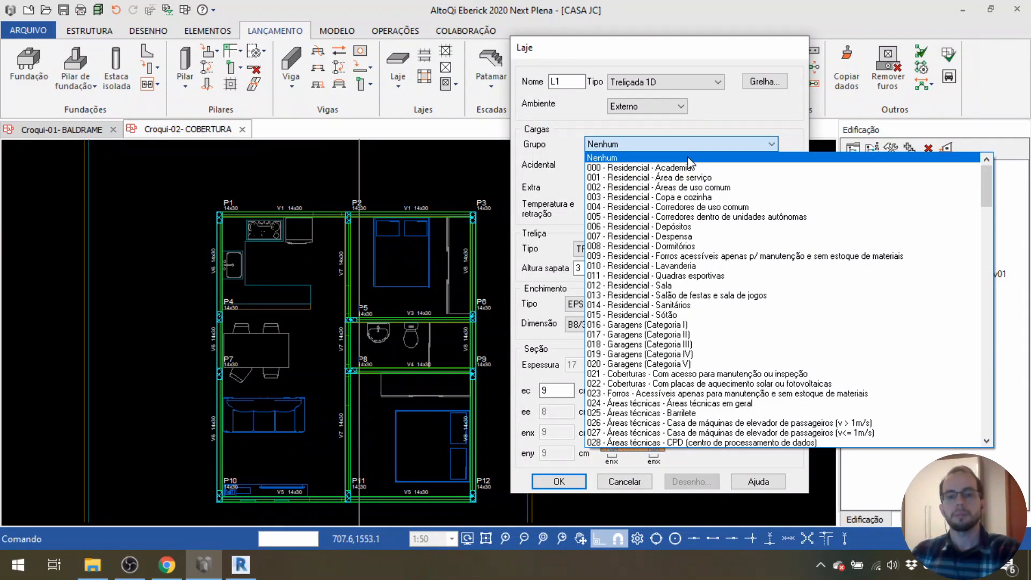
scroll(674, 234, "down", 2)
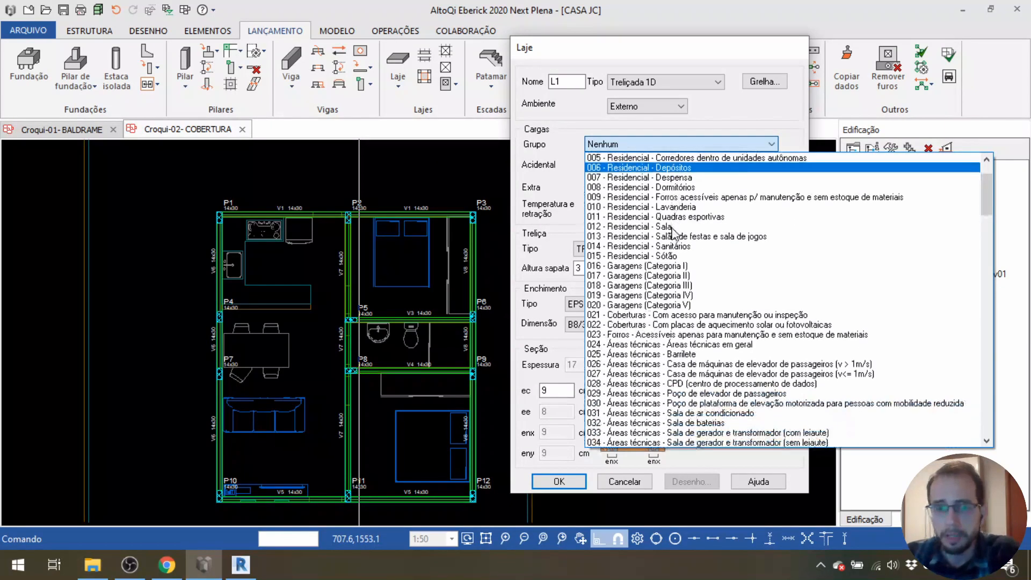
scroll(676, 258, "down", 6)
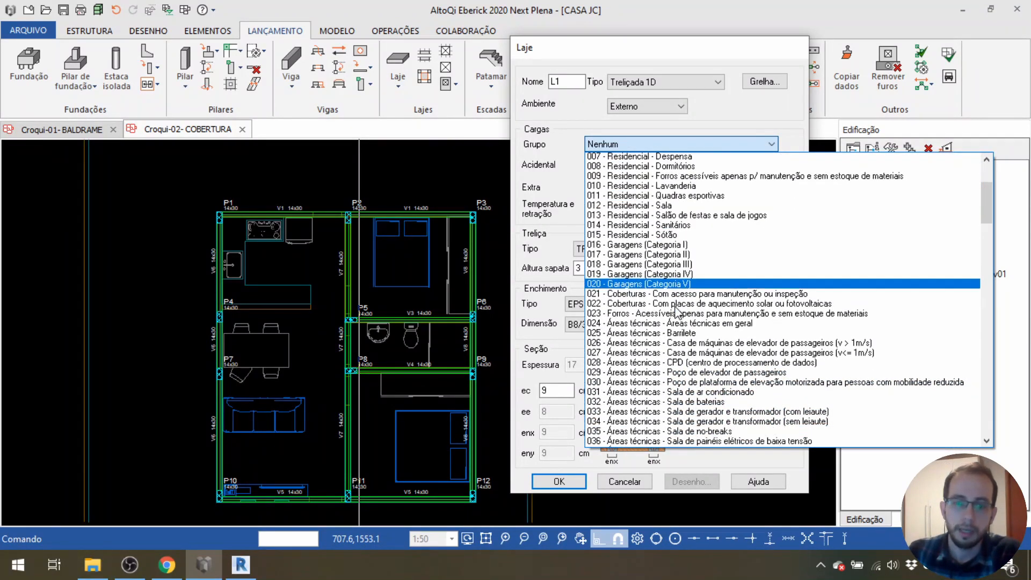
scroll(678, 314, "down", 10)
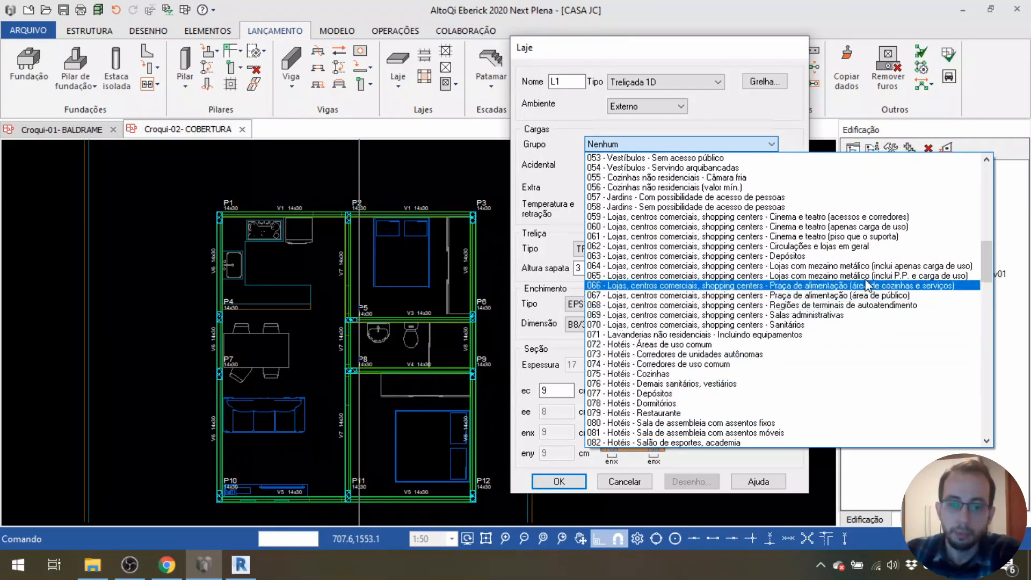
scroll(780, 296, "down", 8)
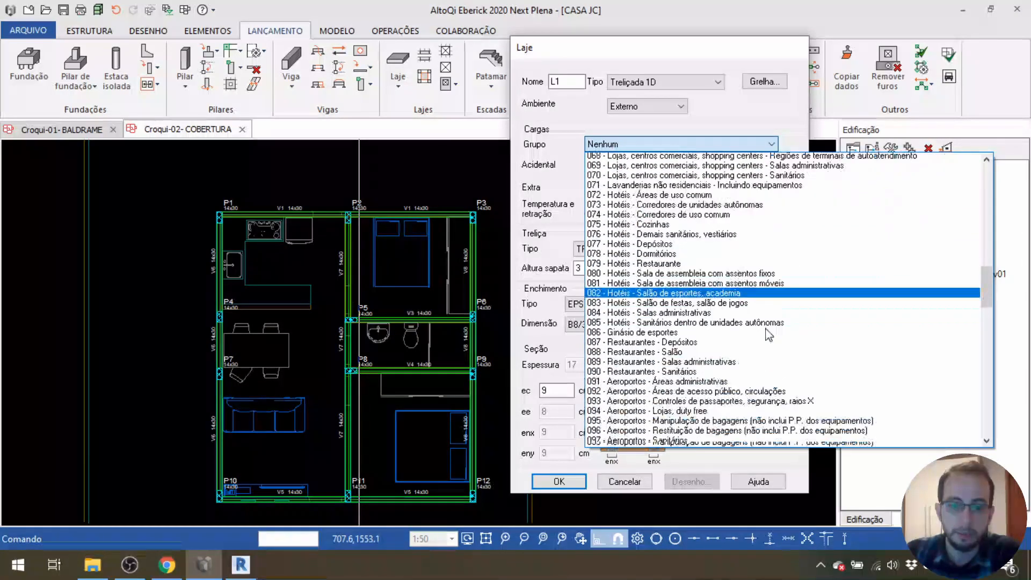
scroll(760, 355, "down", 5)
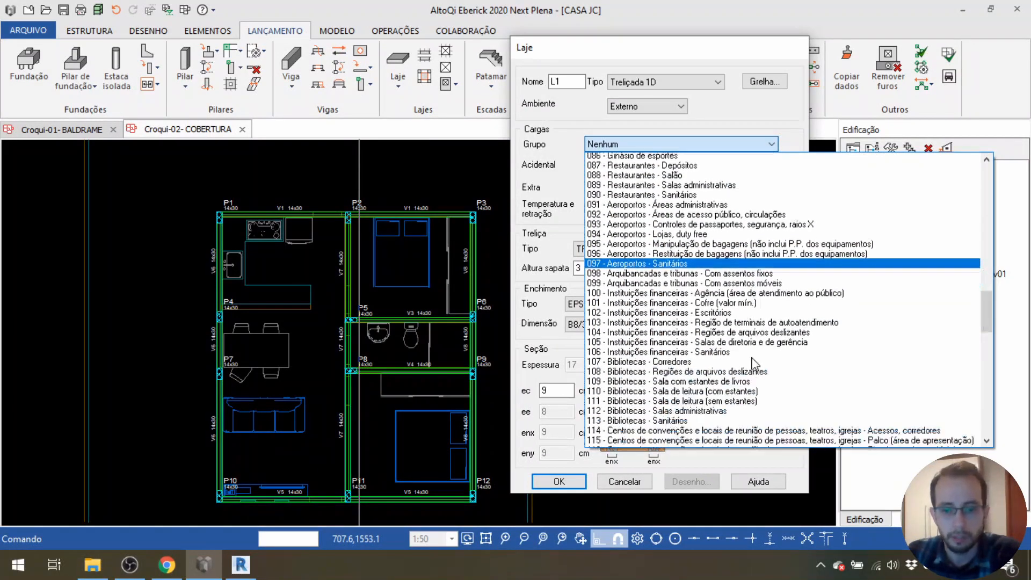
scroll(754, 363, "down", 3)
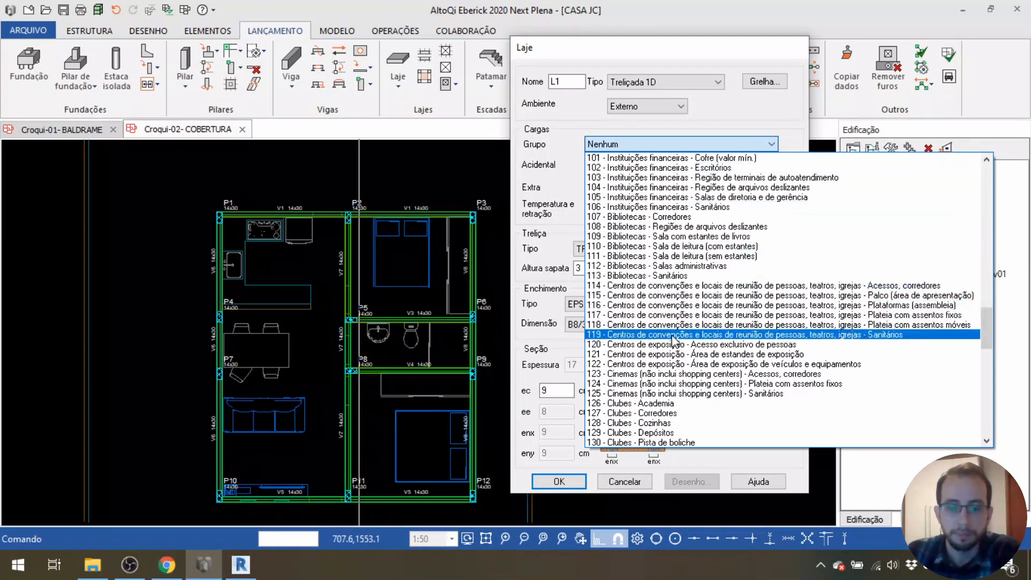
scroll(677, 336, "down", 4)
scroll(674, 340, "down", 3)
left_click(588, 117)
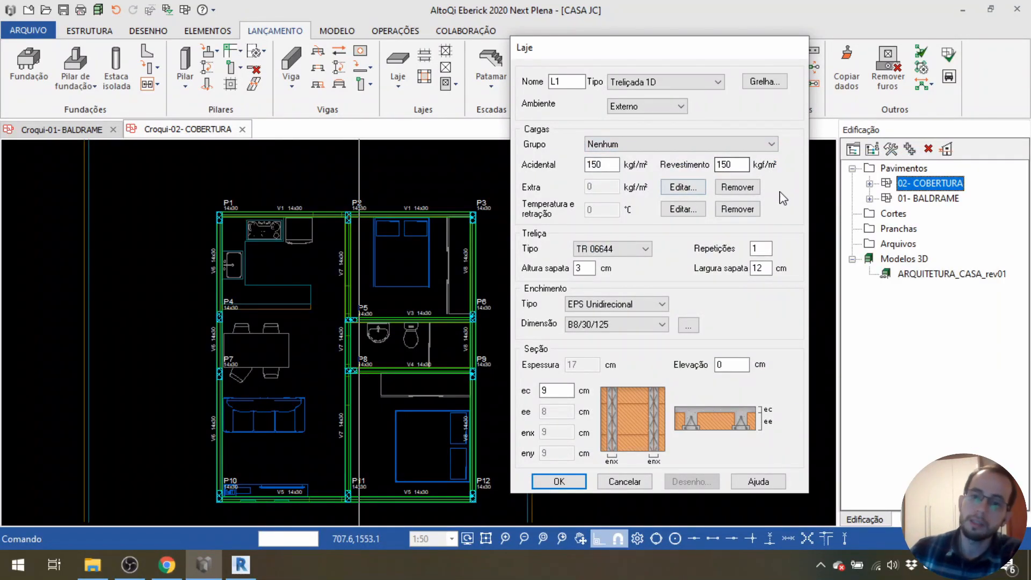
Try the load groups 000 - Residencial - Academia and 012 - Residencial - Sala for the slab, and return the group to Nenhum.
left_click(735, 146)
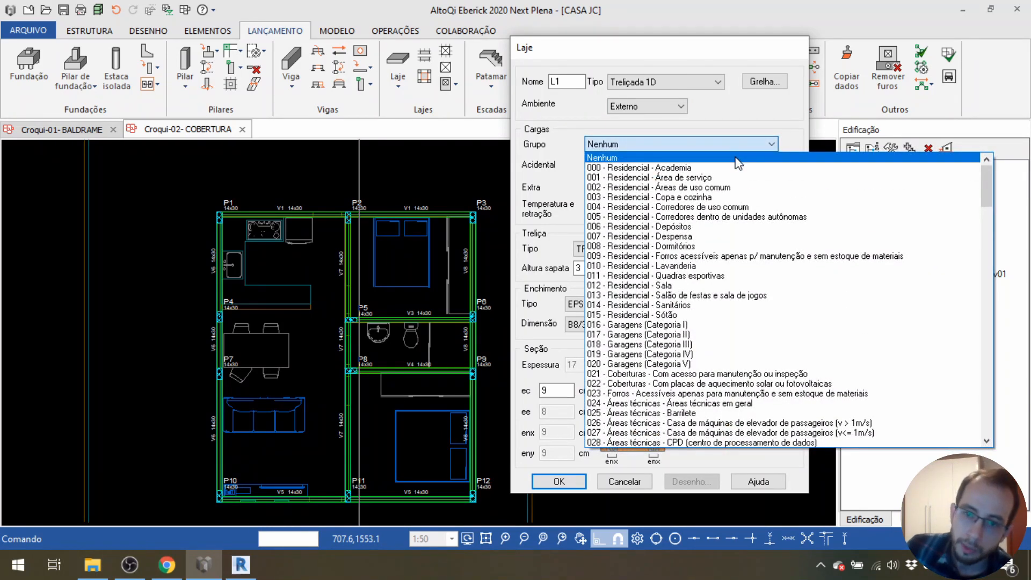
left_click(698, 169)
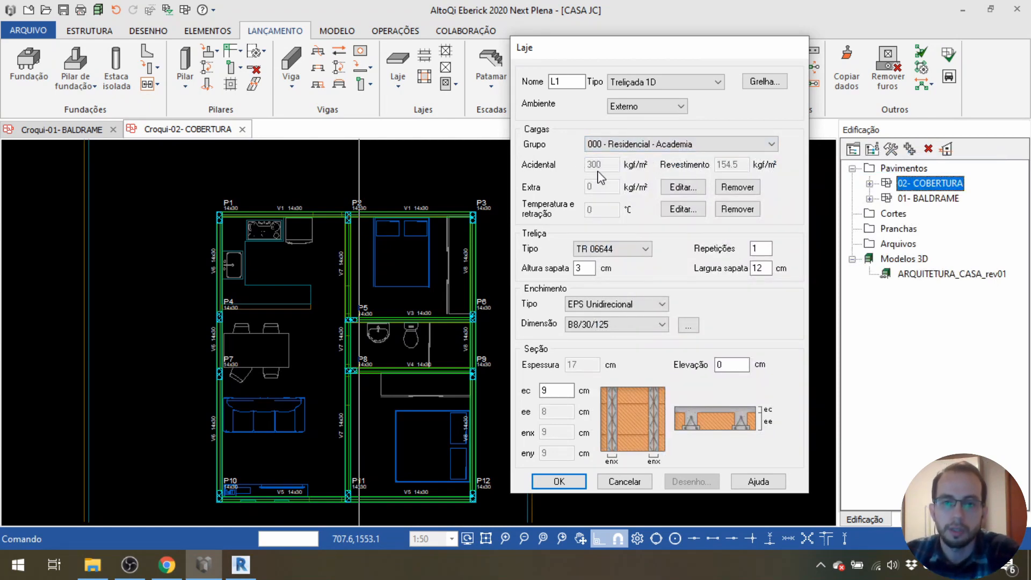
left_click(745, 144)
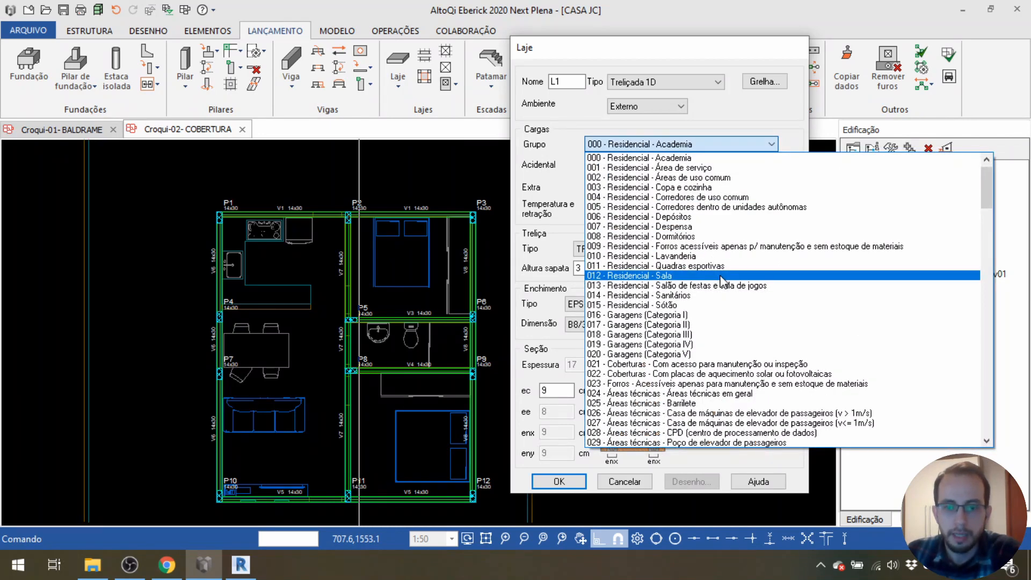
left_click(722, 277)
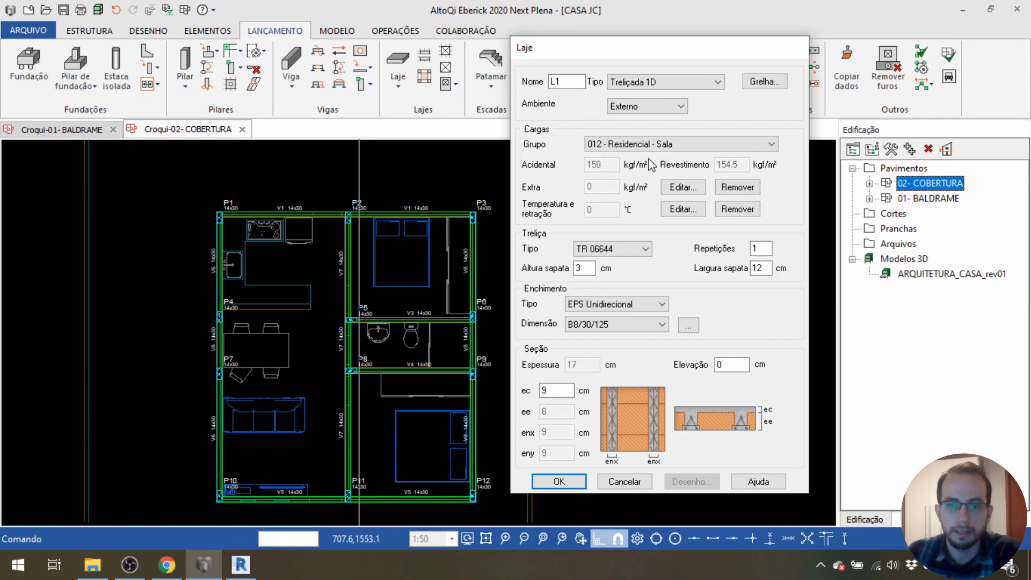
left_click(737, 142)
scroll(736, 173, "up", 3)
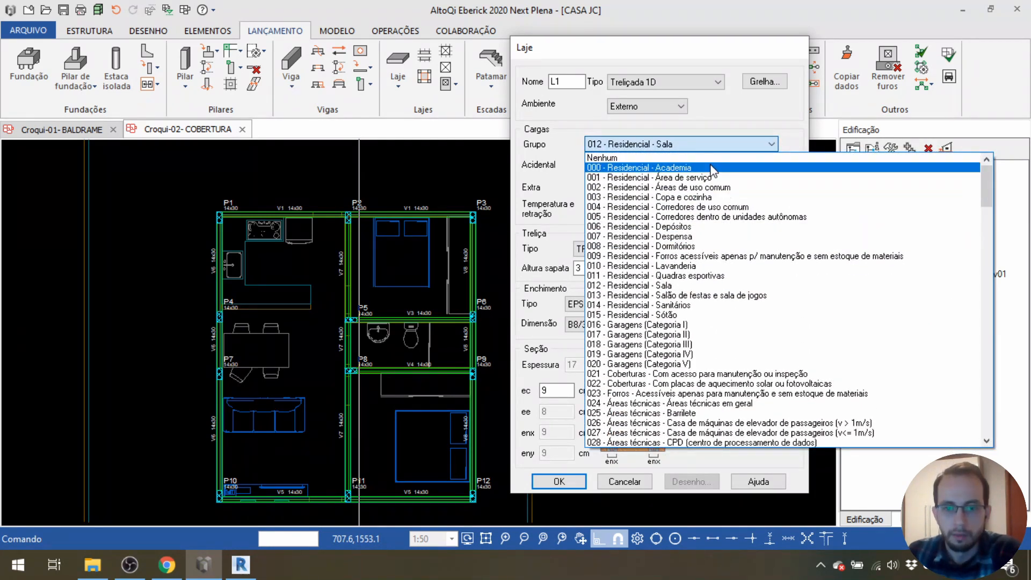
left_click(642, 156)
left_click_drag(618, 165, 578, 169)
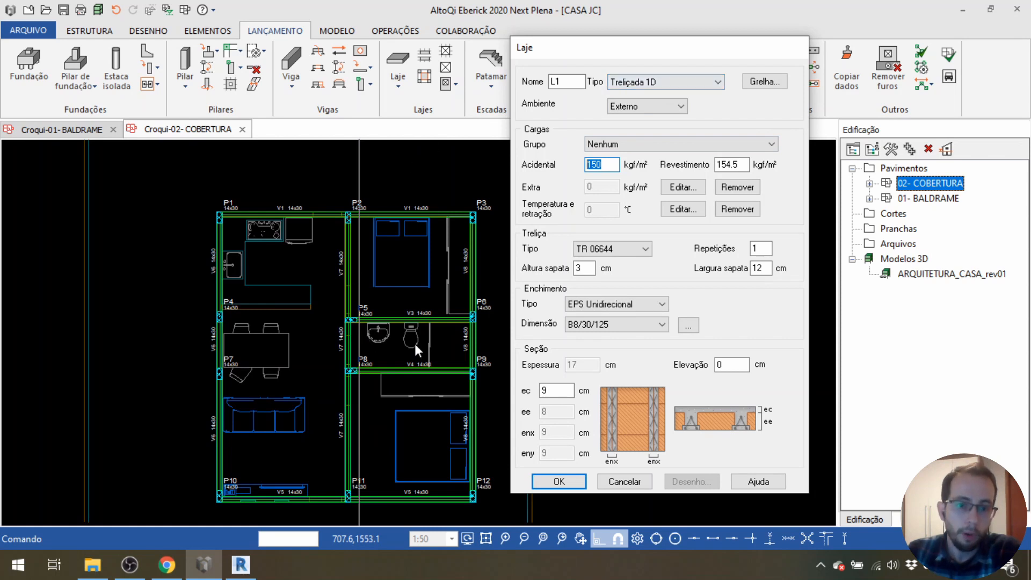
Assign the load group 012 - Residencial - Sala to slab L1.
left_click(607, 164)
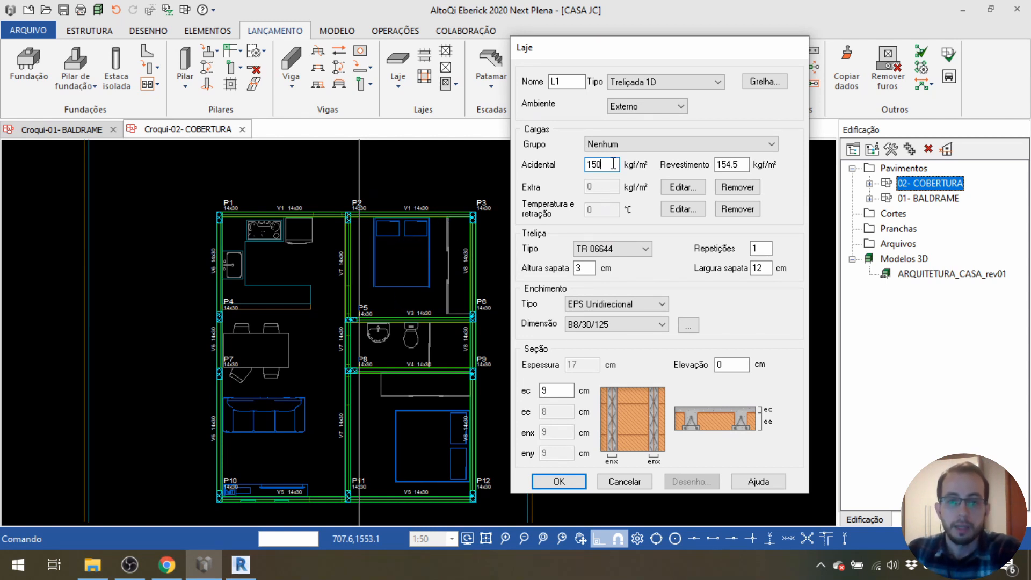
left_click_drag(613, 164, 582, 167)
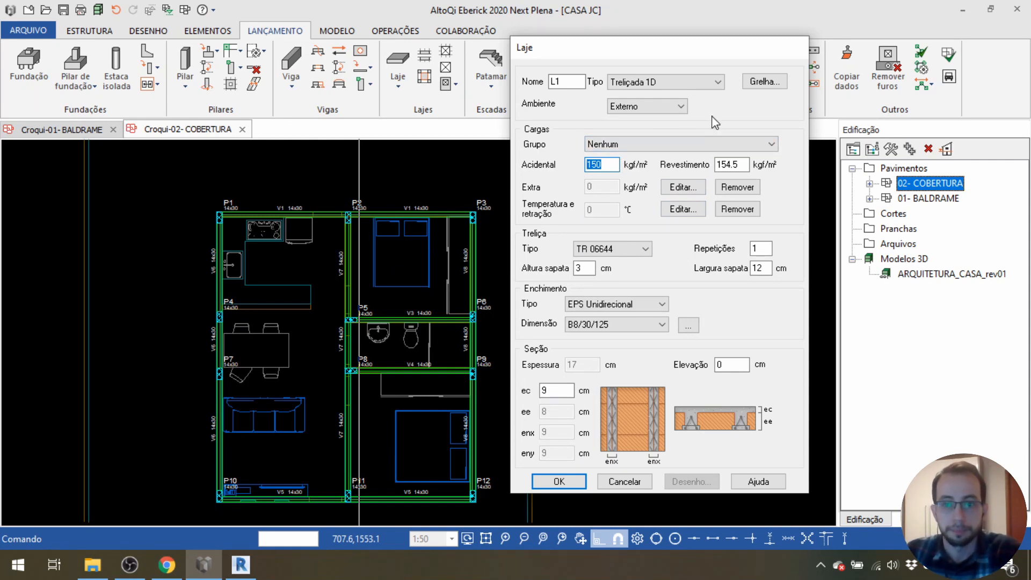
left_click(708, 143)
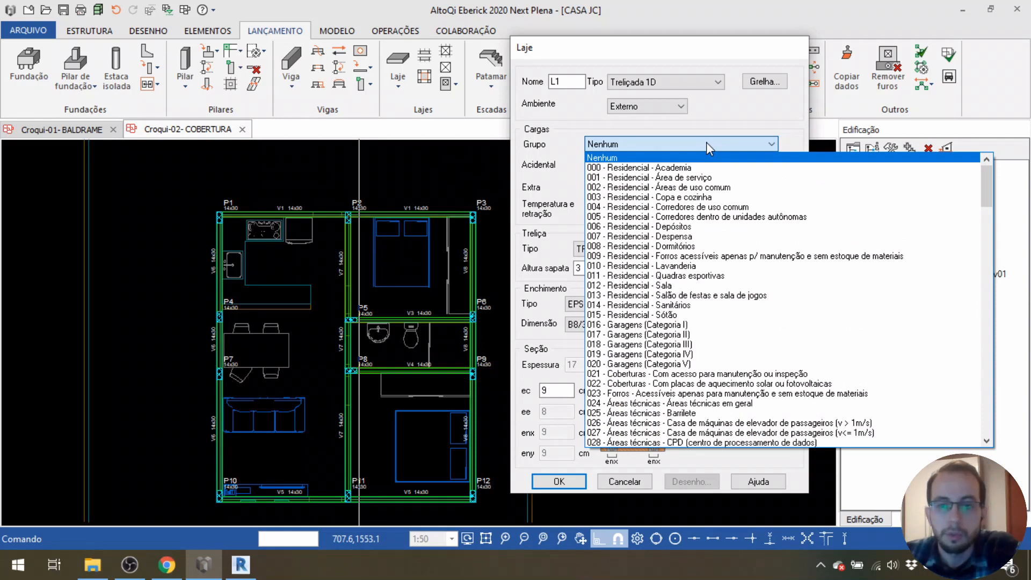
left_click(706, 290)
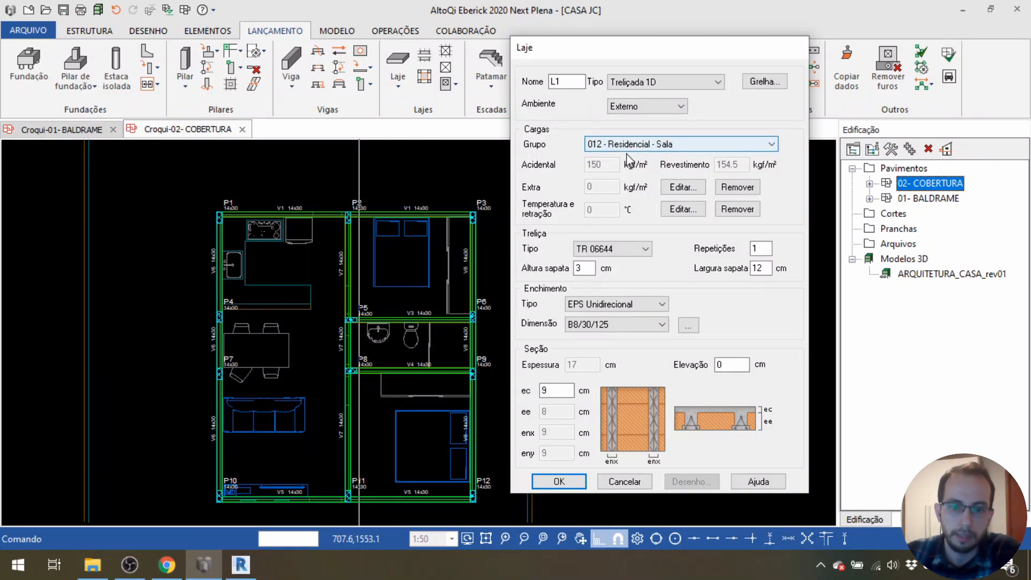
Return slab L1's load group to Nenhum after looking through the predefined residential, garage and technical-area groups.
left_click(650, 154)
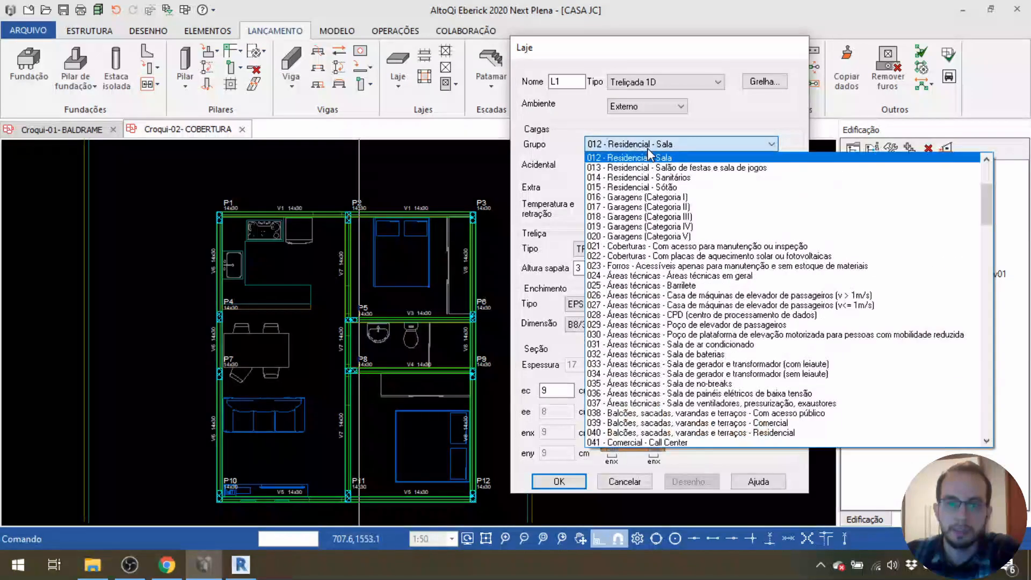
scroll(651, 157, "up", 2)
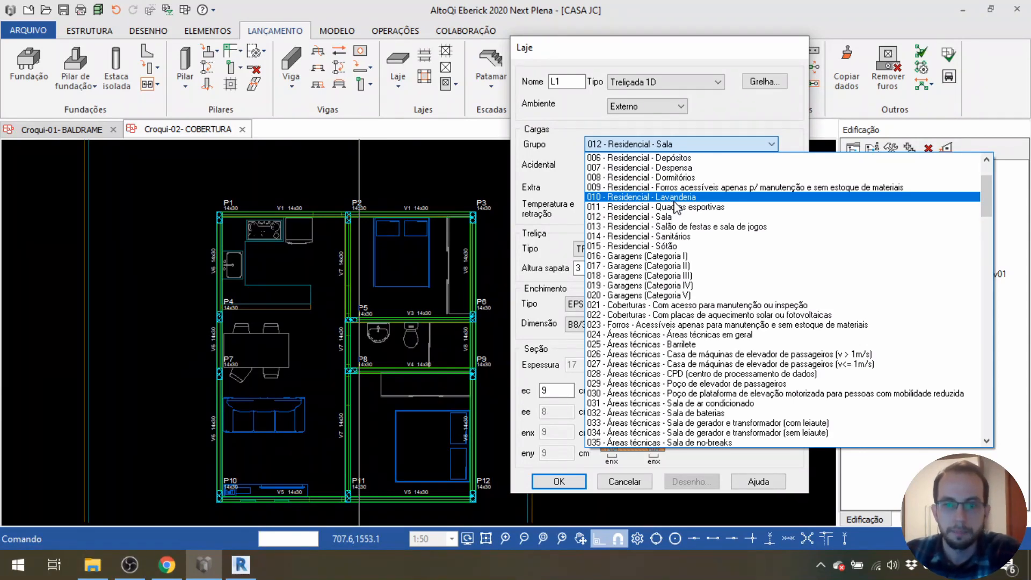
left_click(694, 117)
left_click(675, 142)
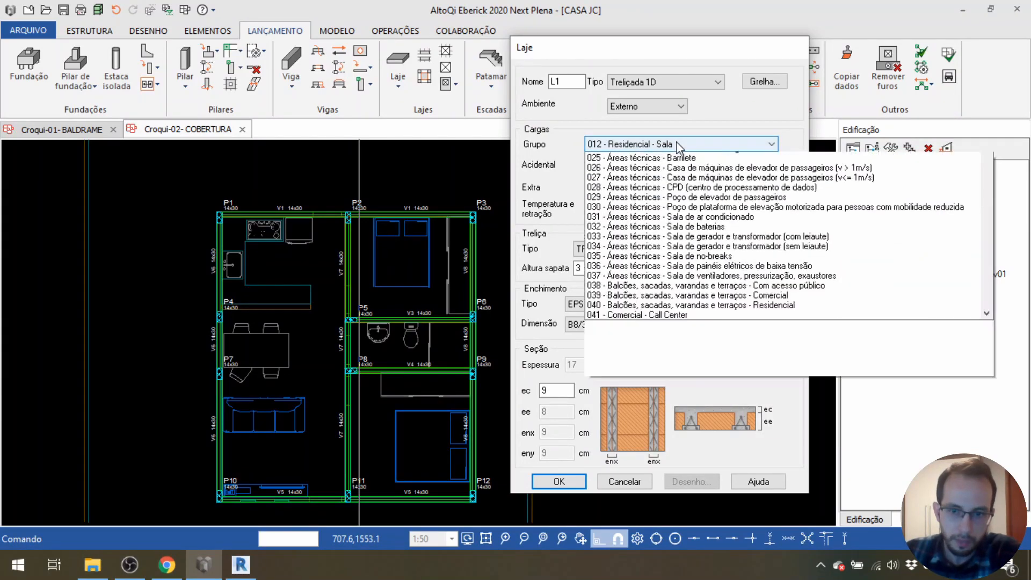
scroll(678, 161, "up", 9)
left_click(645, 157)
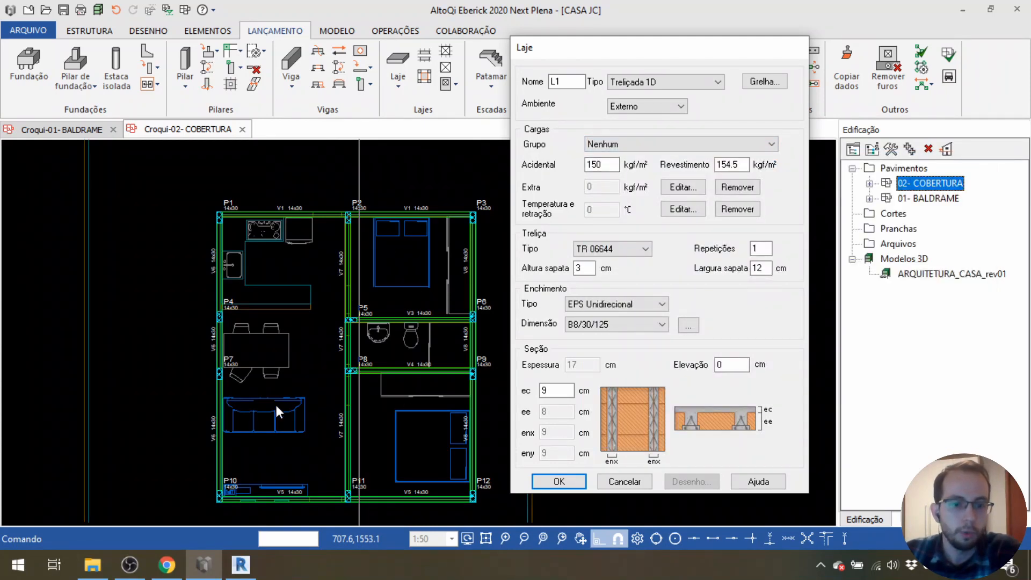
Review slab L1's accidental and covering load values beside the floor plan.
double_click(596, 165)
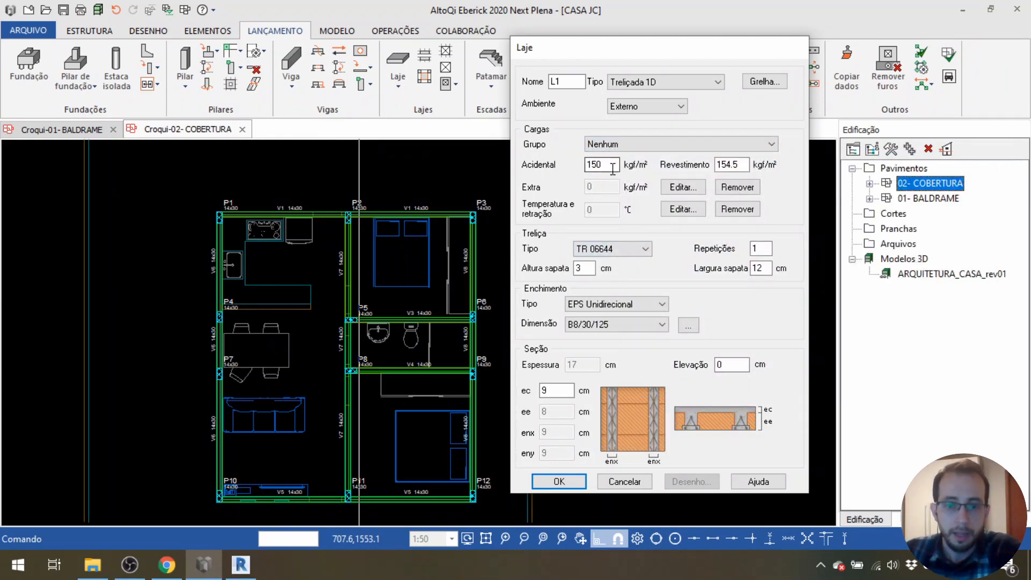
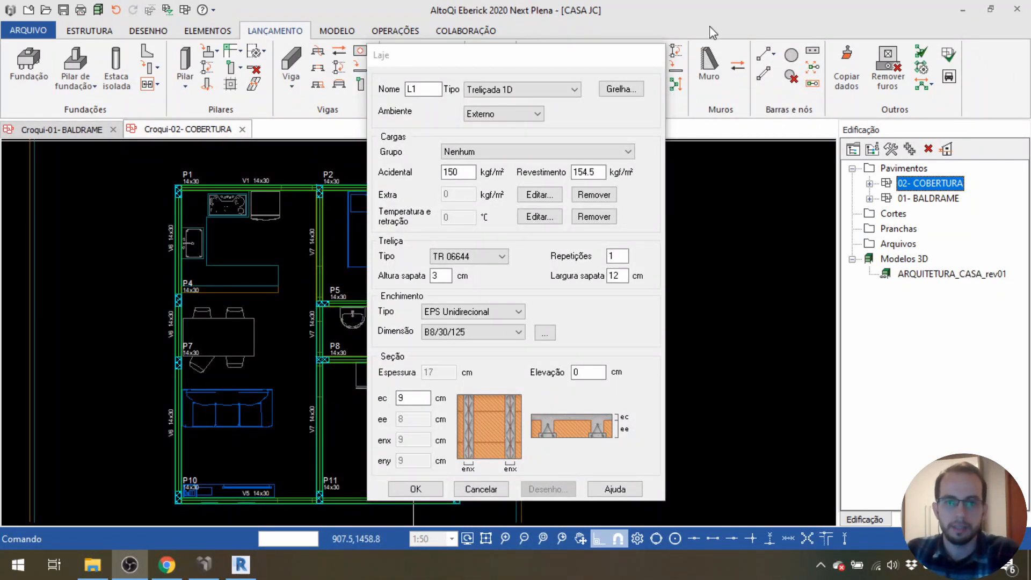
left_click_drag(560, 54, 766, 29)
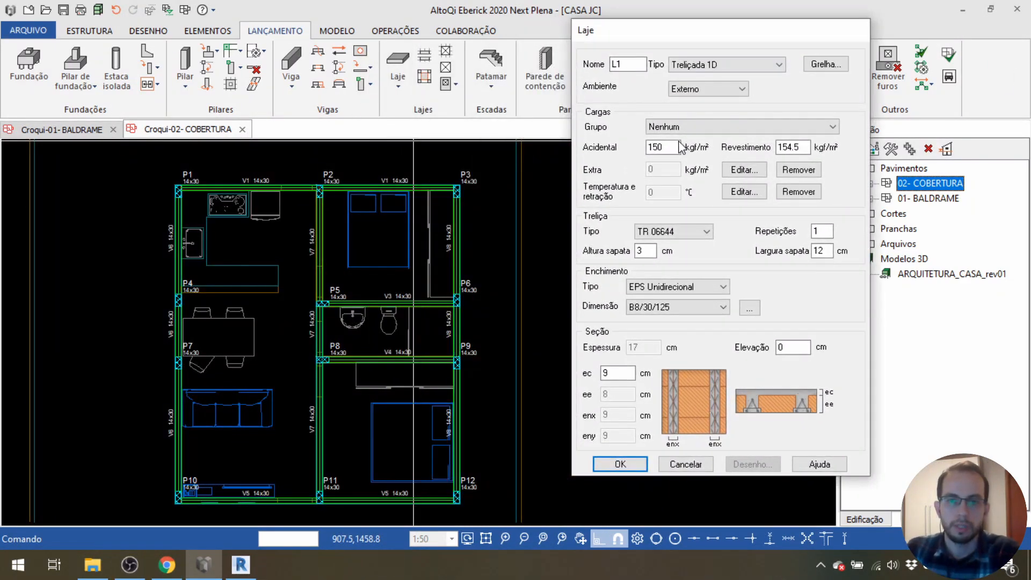
double_click(656, 147)
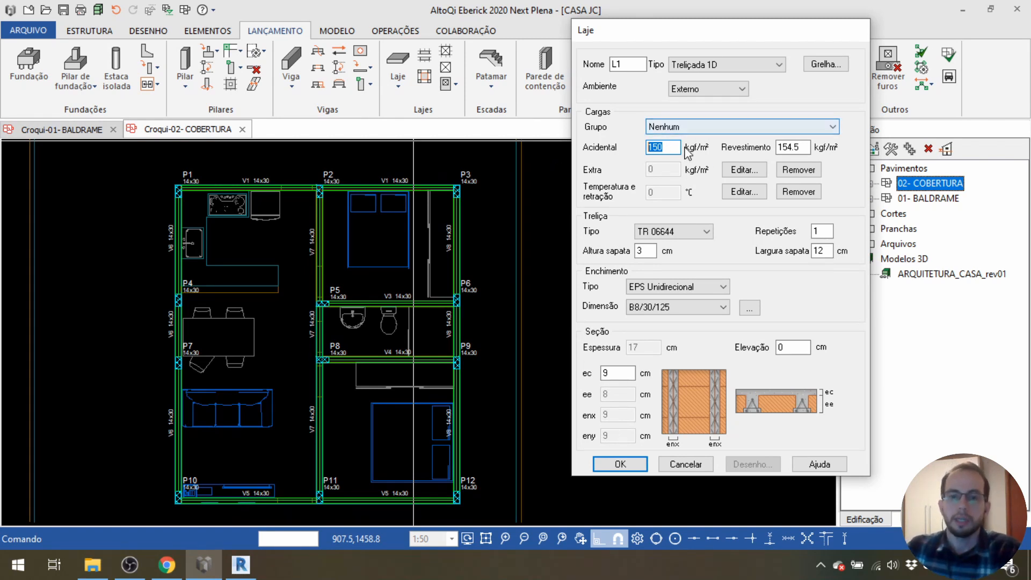
left_click_drag(808, 148, 772, 152)
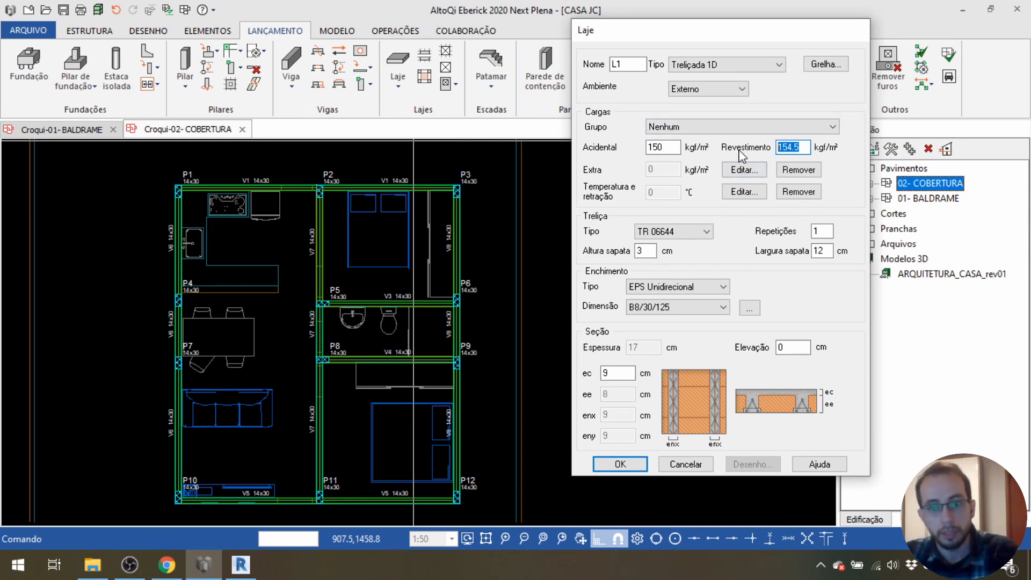
Load slab L1 with group 023 - Forros - Acessíveis apenas para manutenção e sem estoque de materiais, and return the group to Nenhum.
left_click(747, 128)
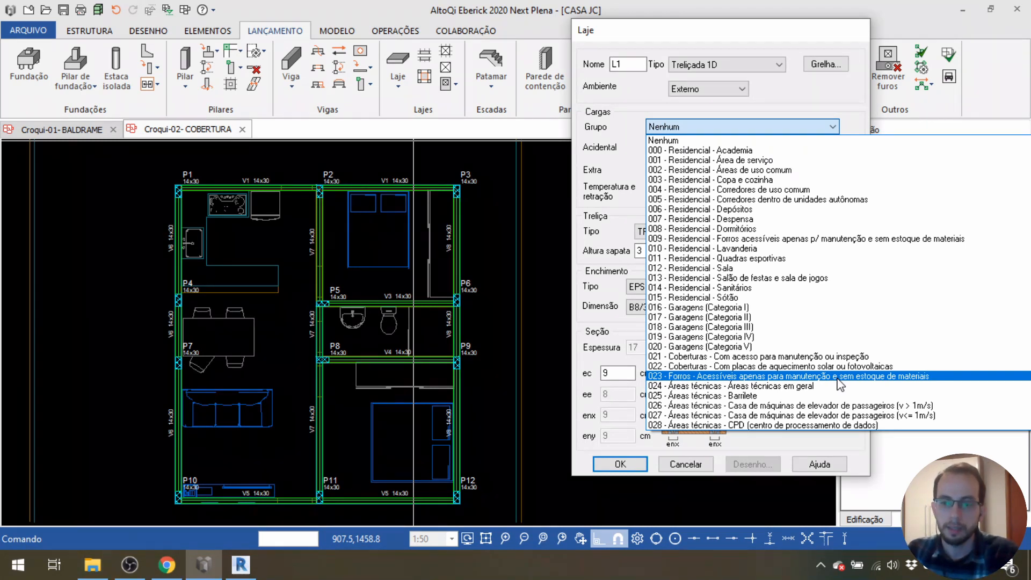
left_click(858, 377)
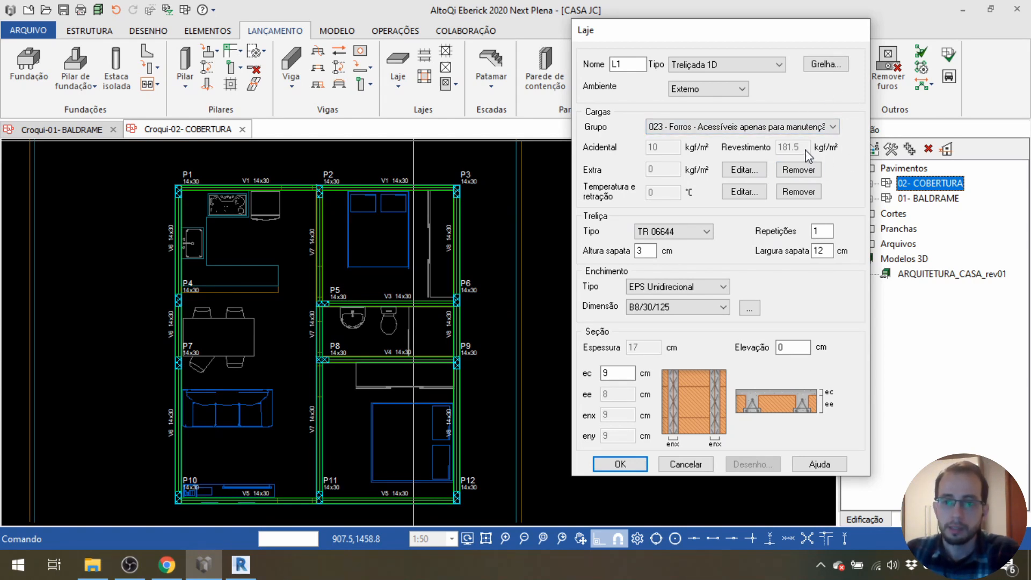
left_click(814, 127)
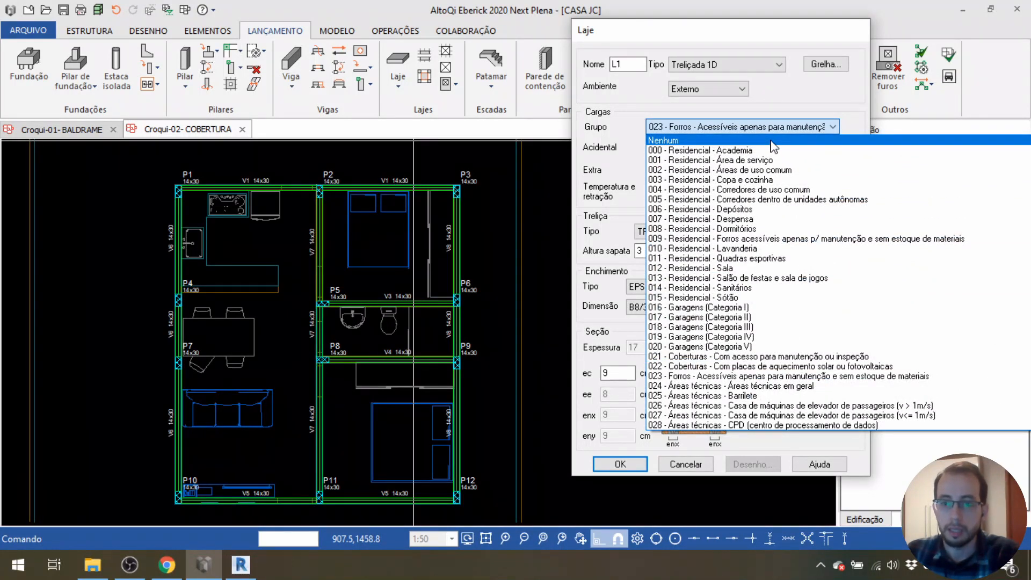
left_click(772, 141)
double_click(777, 149)
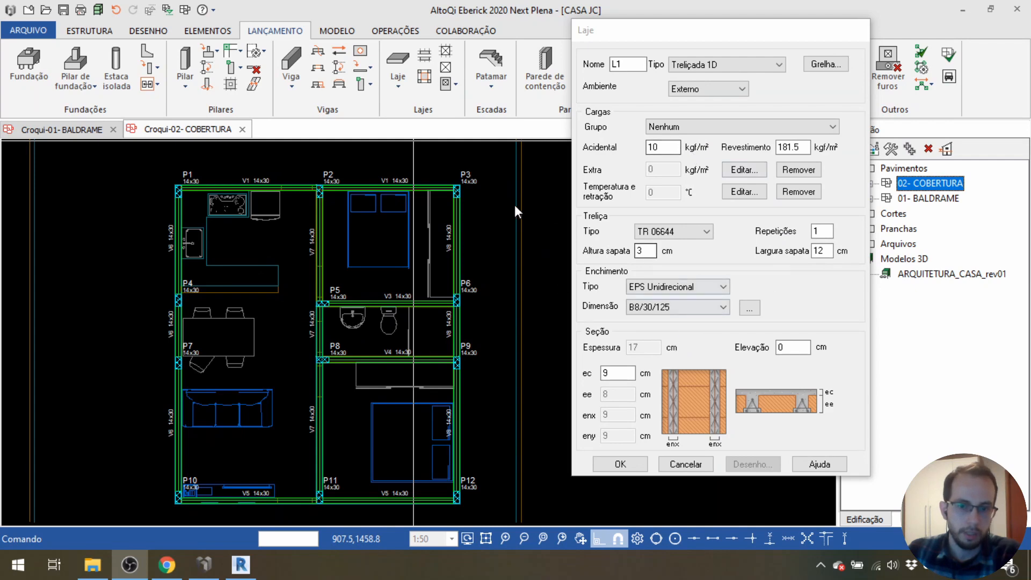
Switch to Chrome and examine the laje treliçada images, including the Mapa da Obra diagram of lajota, viga treliçada and EPS, against the slab's truss settings.
left_click(172, 571)
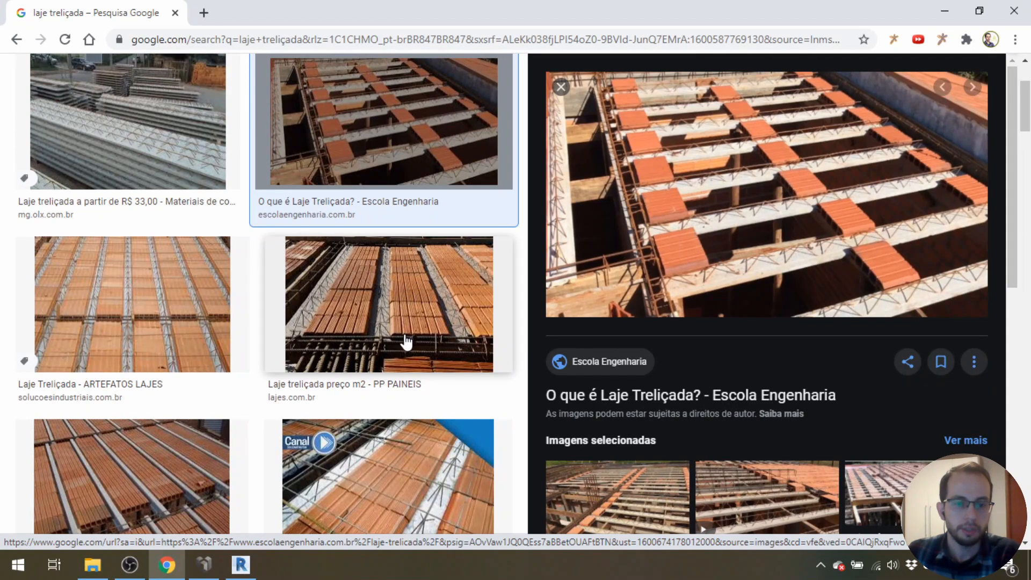
scroll(404, 344, "down", 8)
left_click(376, 235)
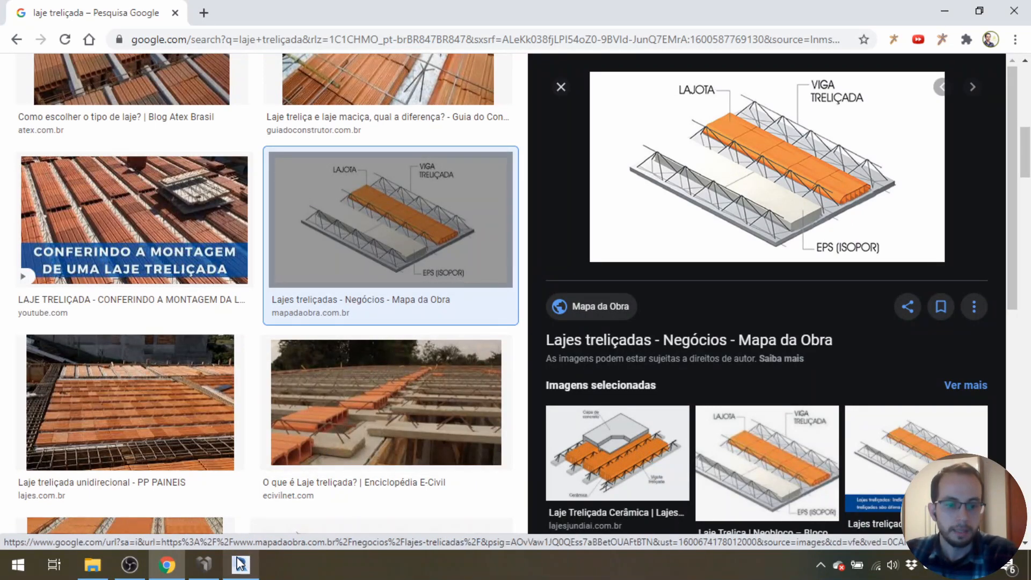
left_click(212, 569)
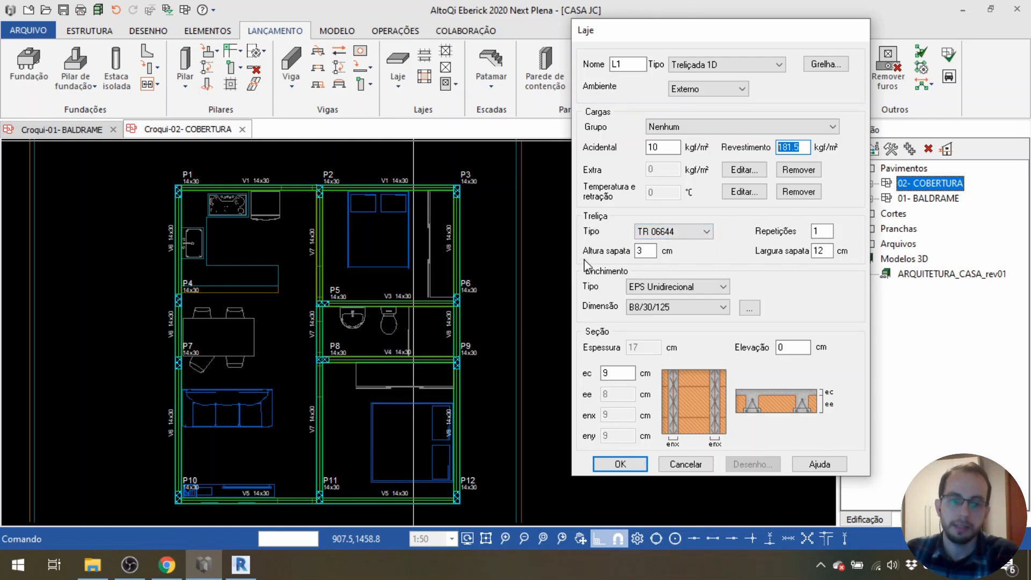
left_click(168, 565)
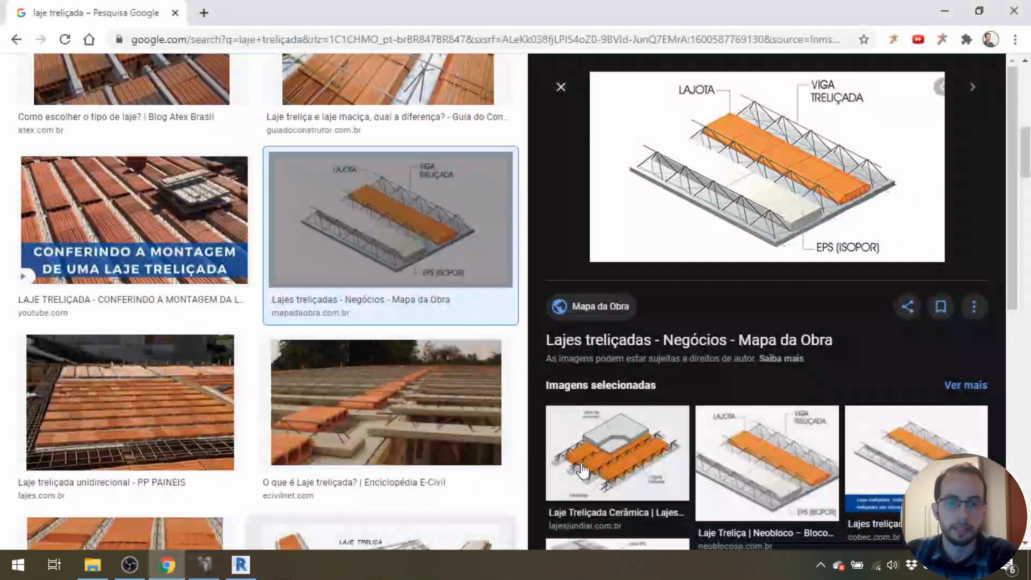
Look through the trussed-slab reference photos in the "laje treliçada" image results.
left_click(366, 89)
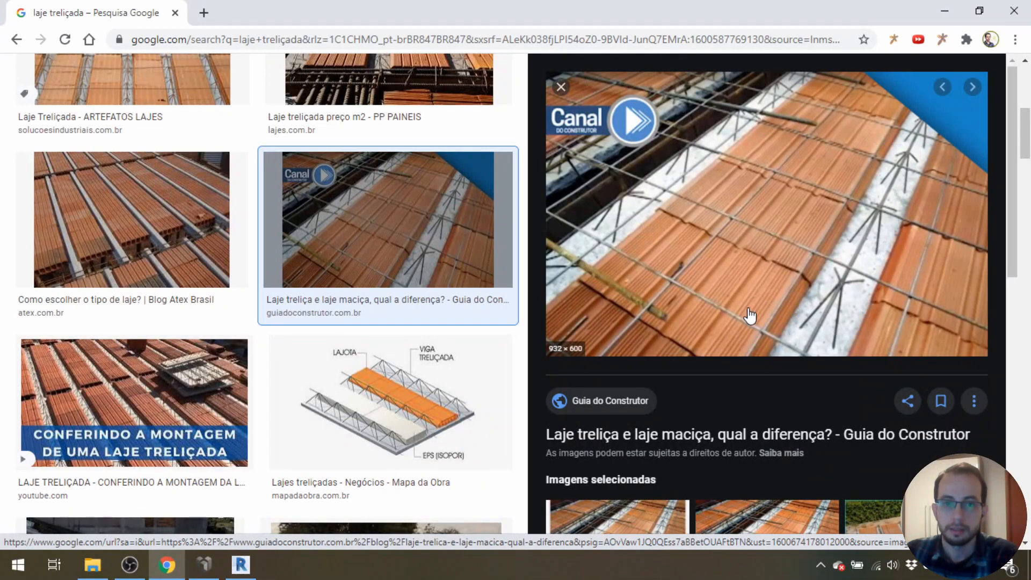
scroll(797, 275, "up", 4)
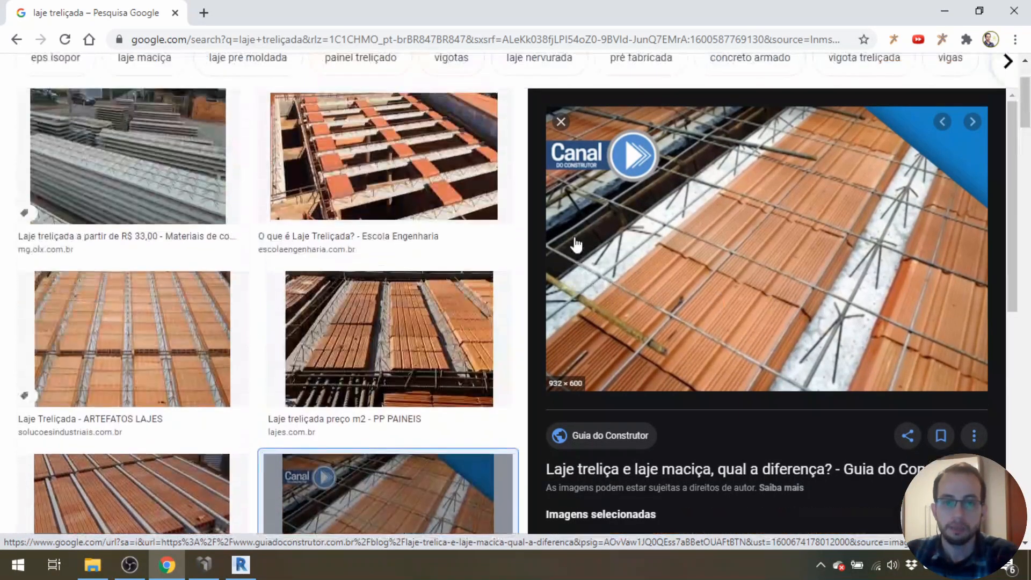
left_click(374, 188)
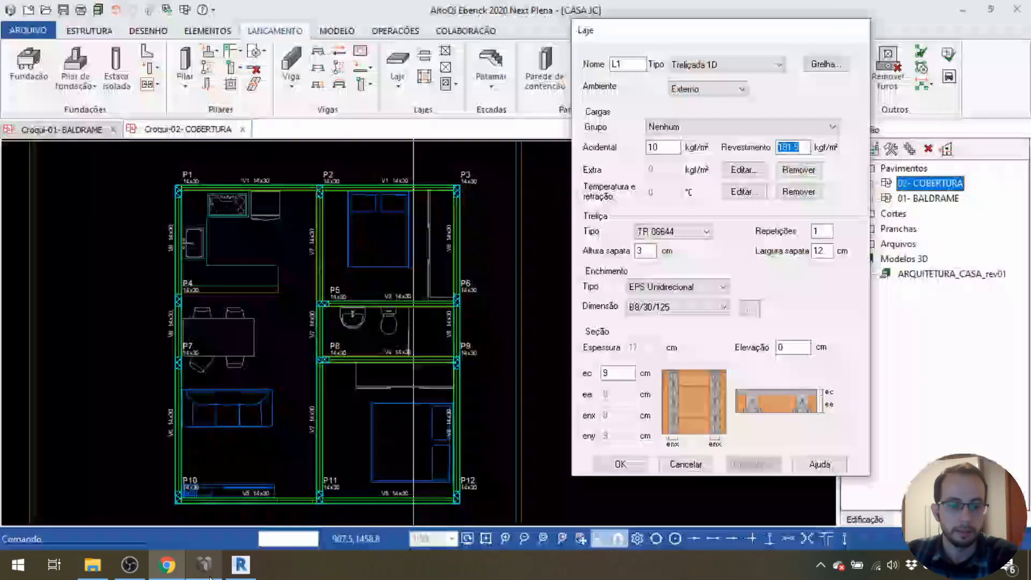
Switch to AltoQi Eberick and review slab L1's truss footing height, footing width and repetitions.
left_click(203, 565)
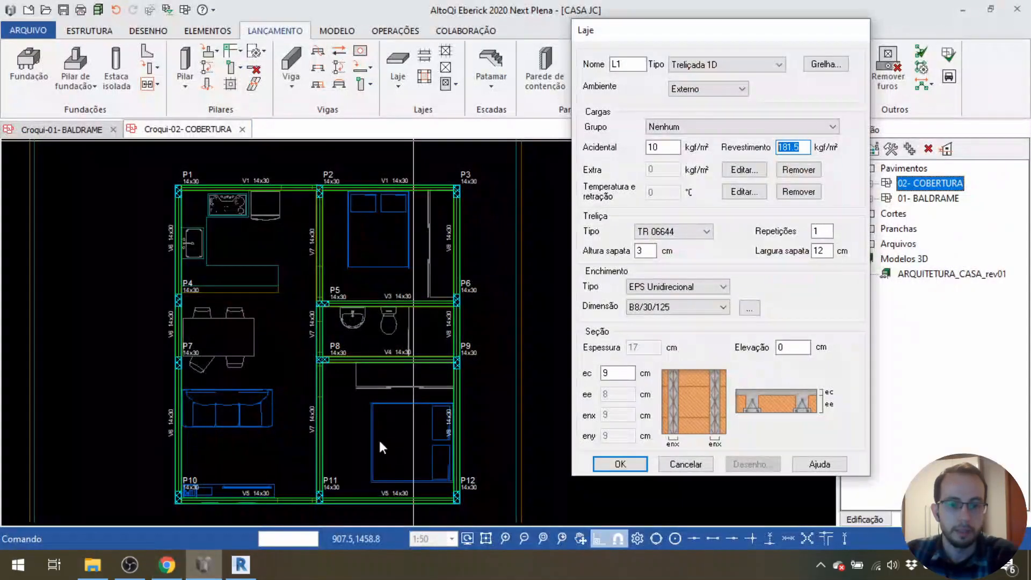
left_click(647, 251)
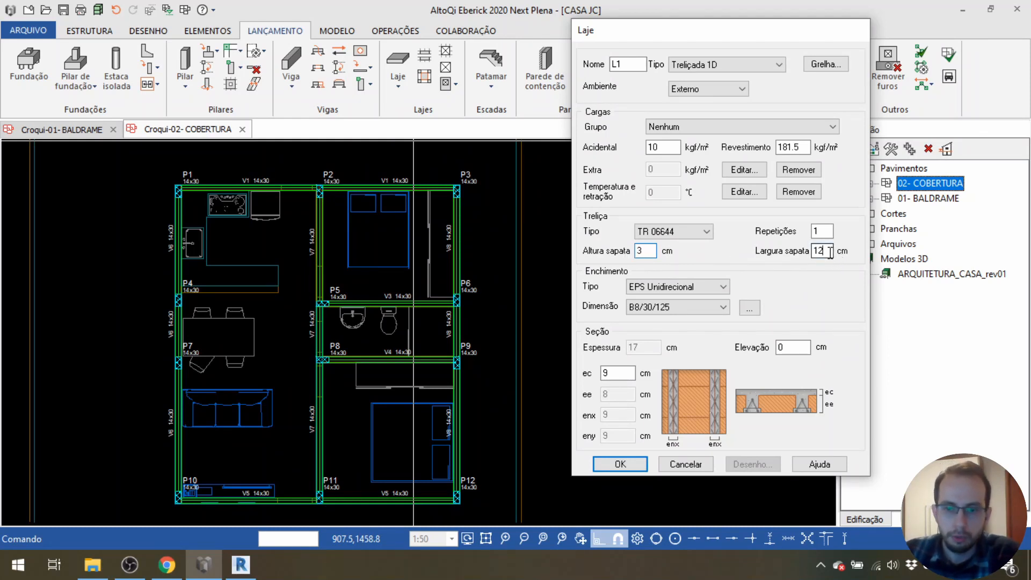
left_click_drag(830, 253, 812, 252)
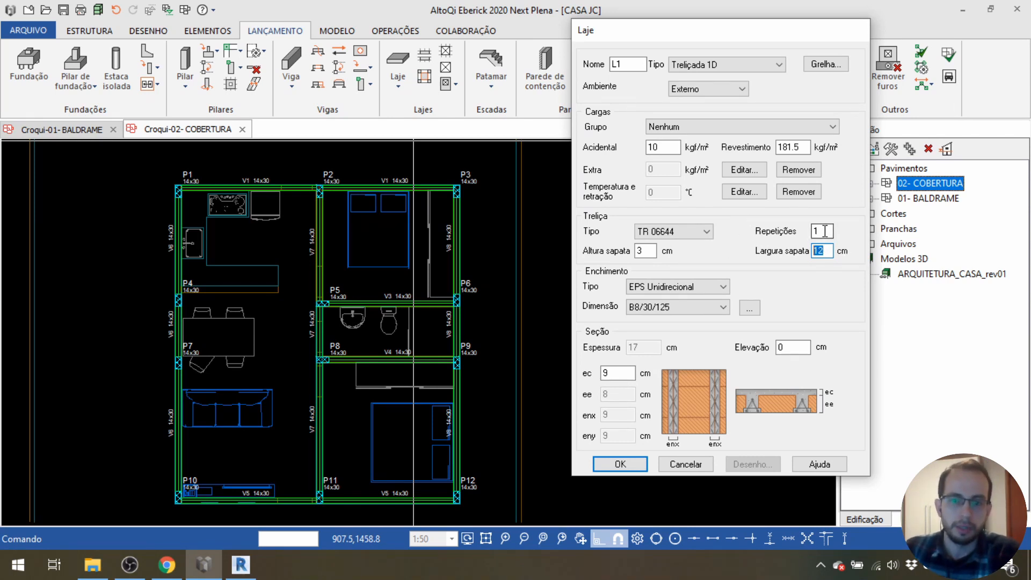
left_click_drag(828, 232, 783, 234)
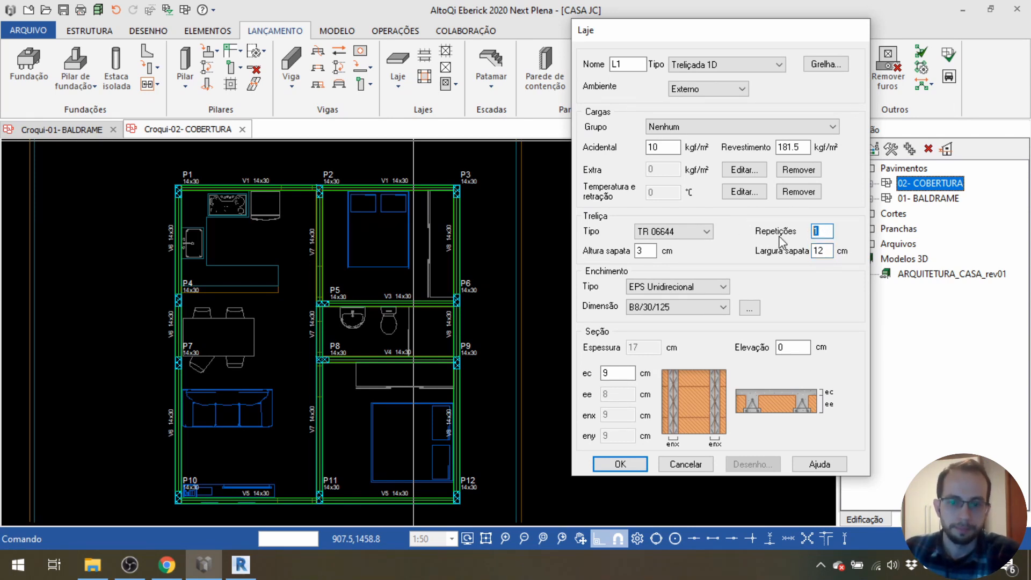
Switch to Chrome and examine the Escola Engenharia photo of truss joists with ceramic blocks between them.
left_click(167, 567)
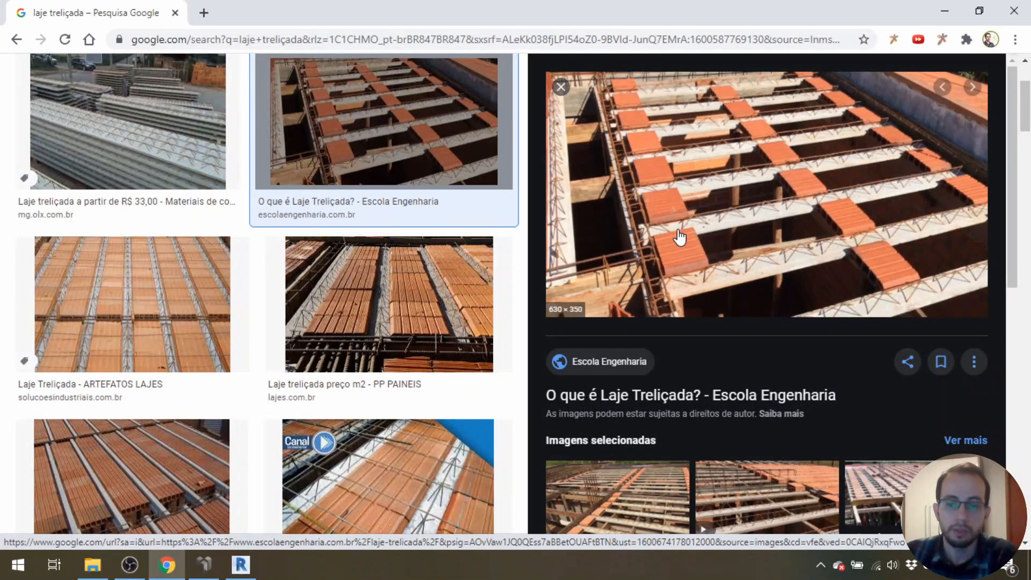
scroll(483, 426, "up", 3)
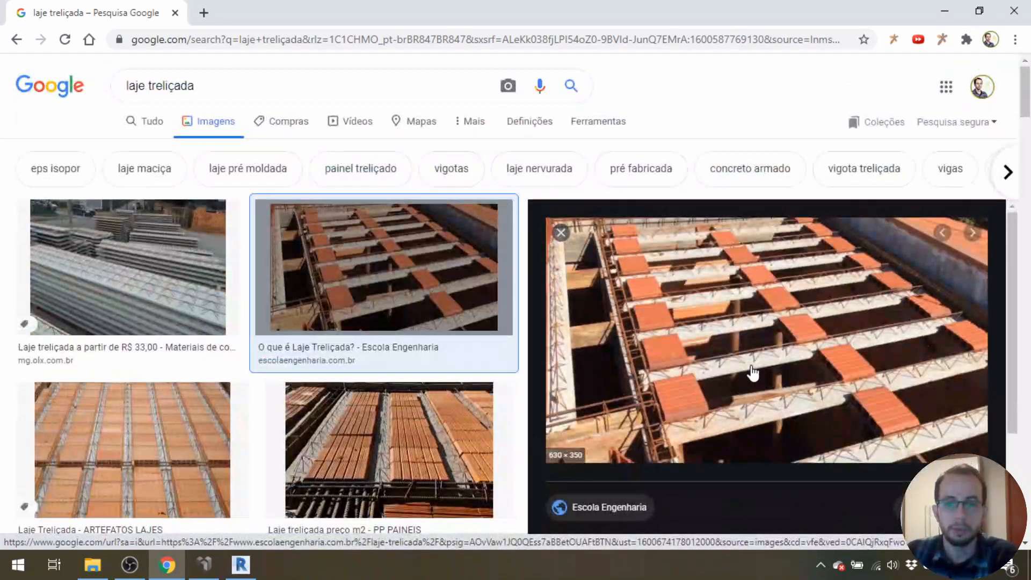
scroll(760, 333, "down", 3)
scroll(748, 320, "up", 3)
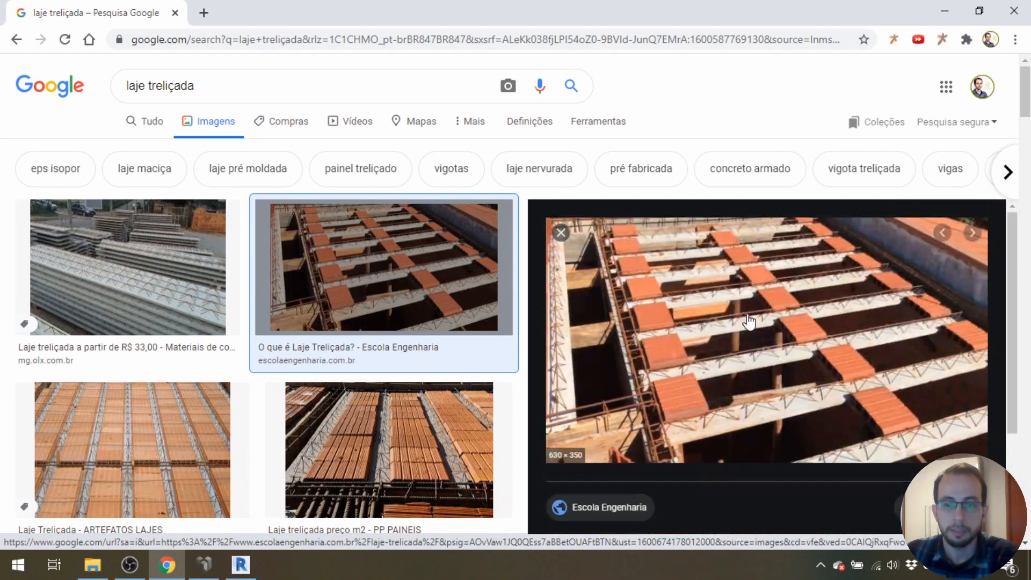
Return to AltoQi Eberick and review the truss types available for the slab.
left_click(204, 565)
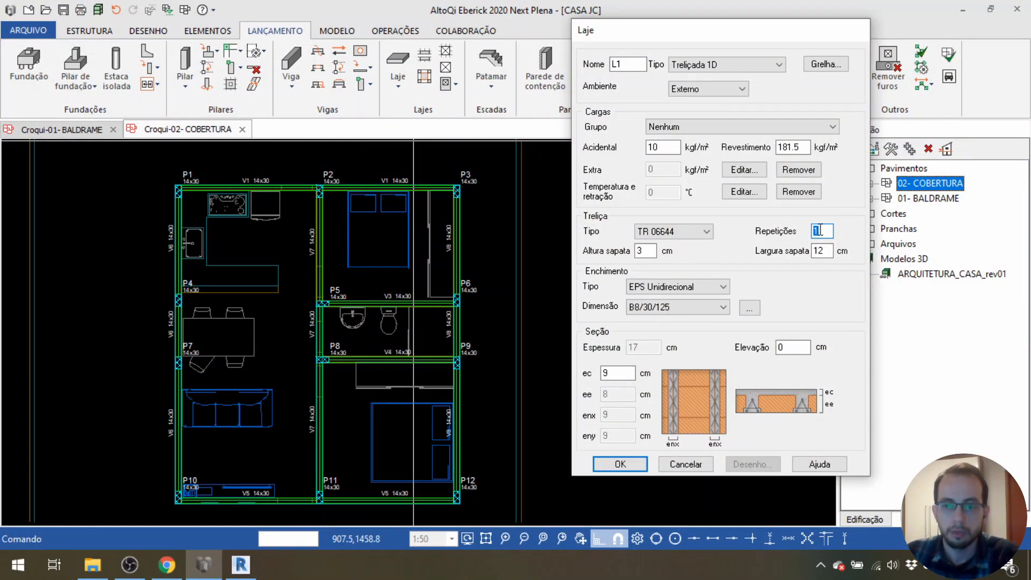
left_click(695, 233)
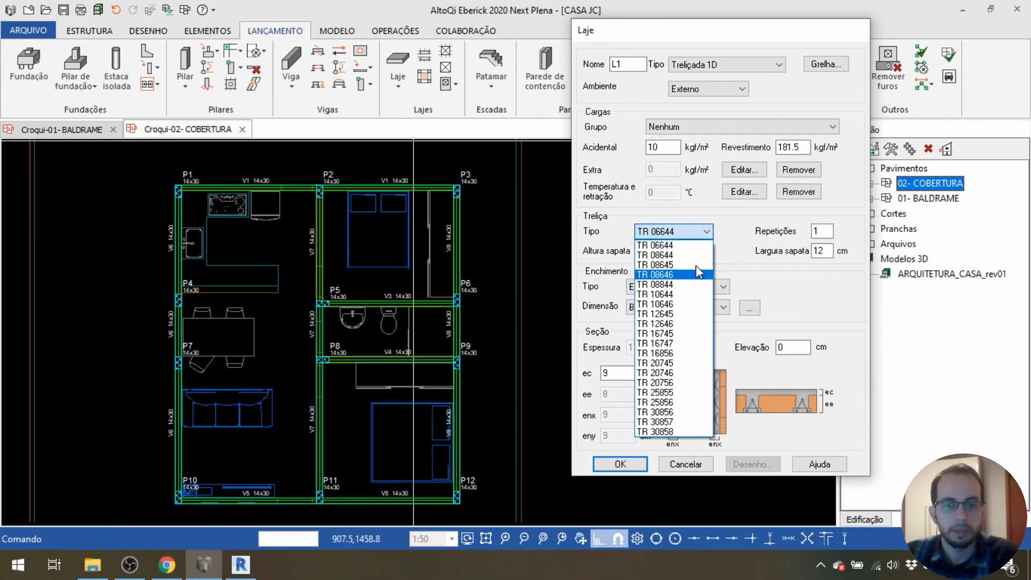
left_click(737, 232)
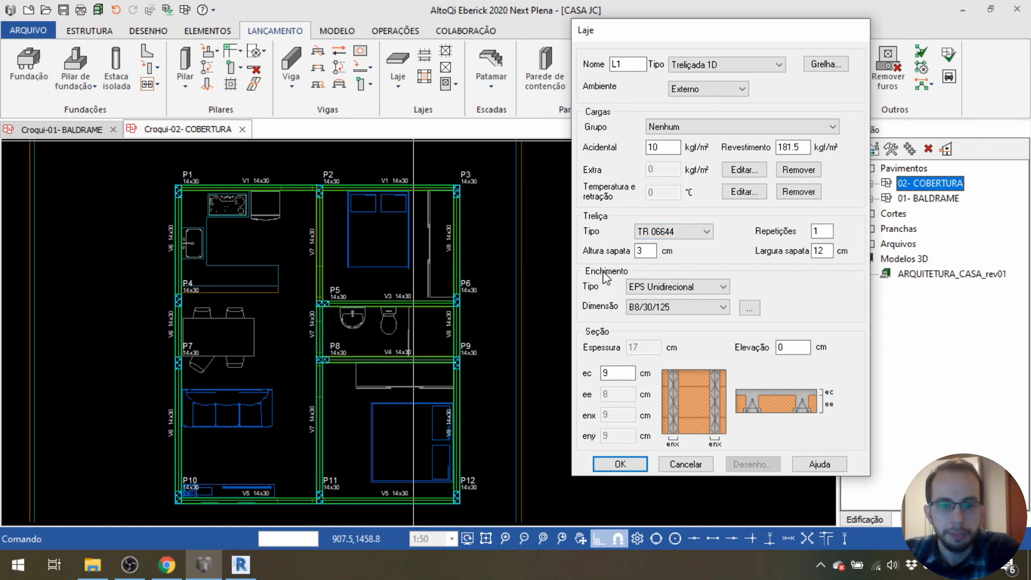
Set the slab's fill type to Lajota cerâmica with block dimension B8/25/20.
left_click(660, 288)
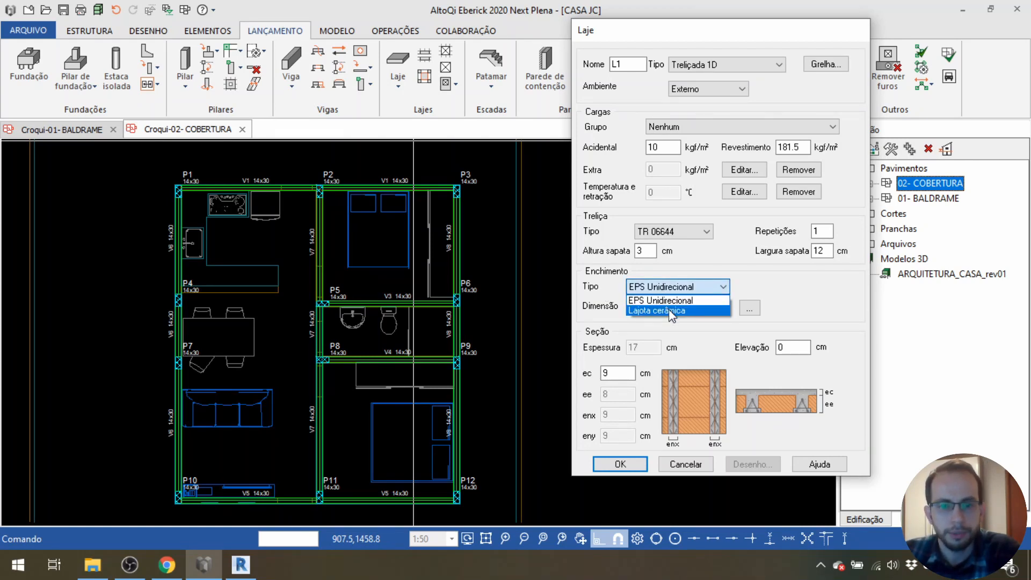
left_click(669, 312)
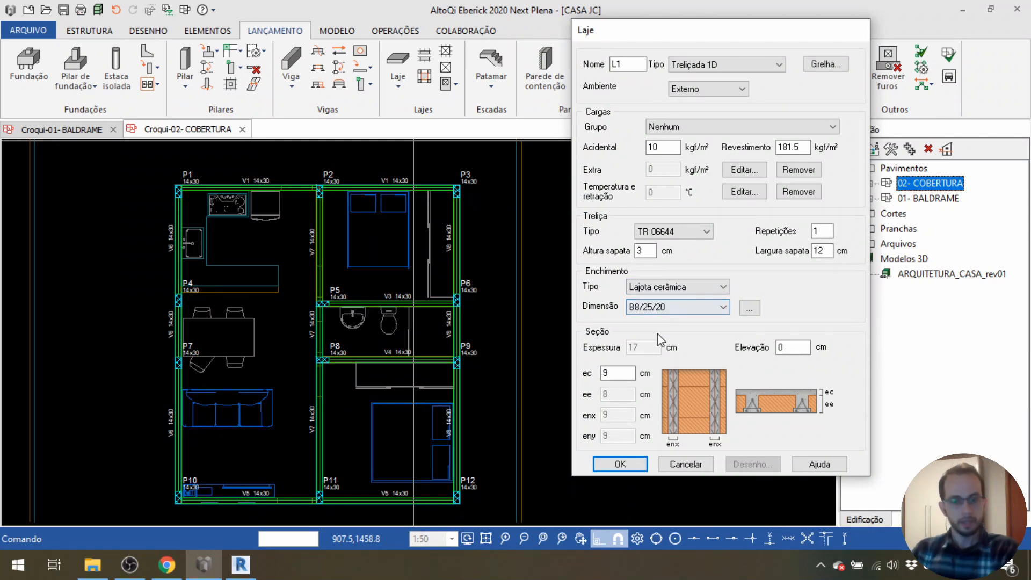
left_click(671, 307)
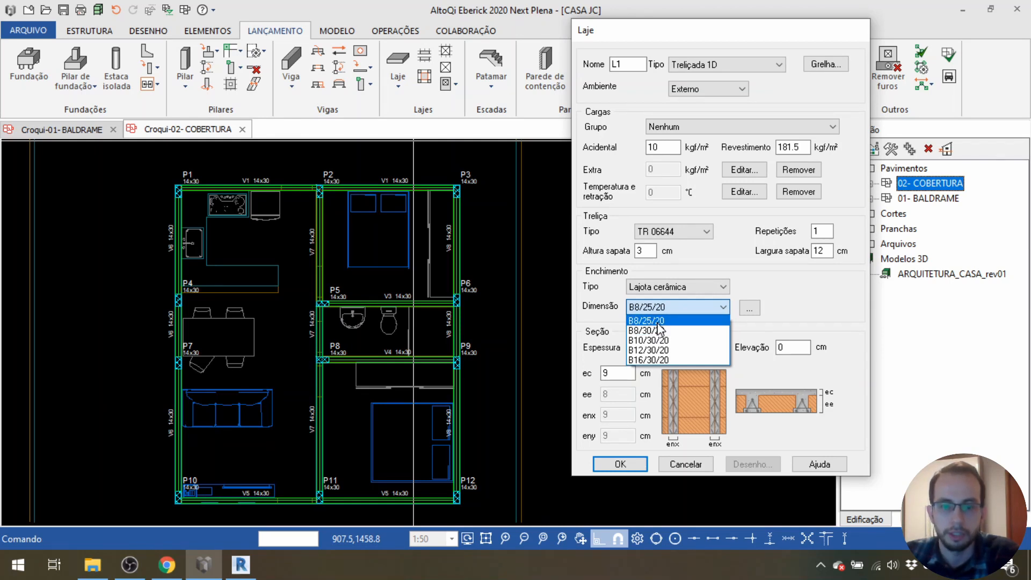
left_click(654, 322)
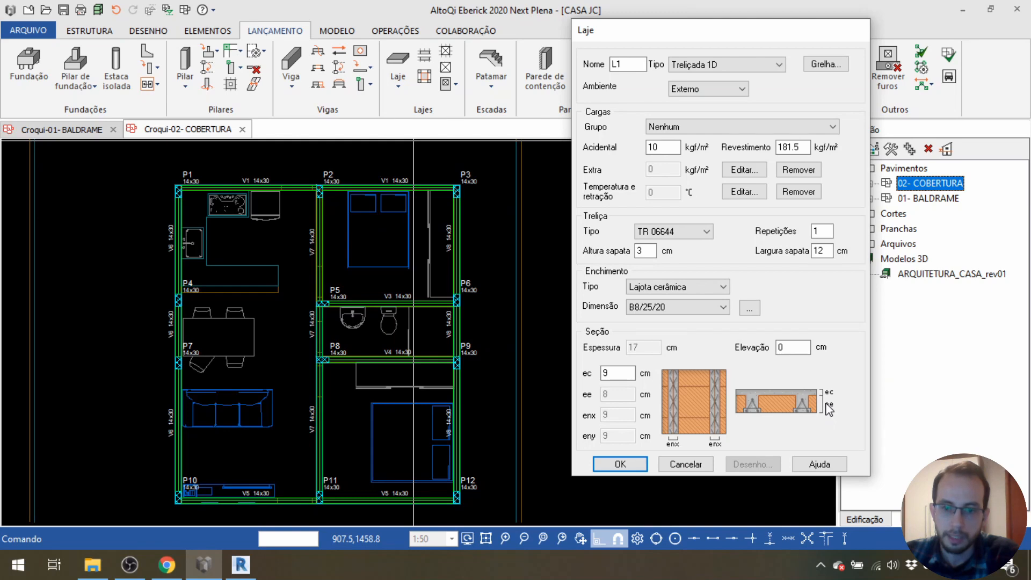
Examine the Lajota cerâmica block dimensions under Treliçada 1D in the fill block catalogue.
left_click(749, 307)
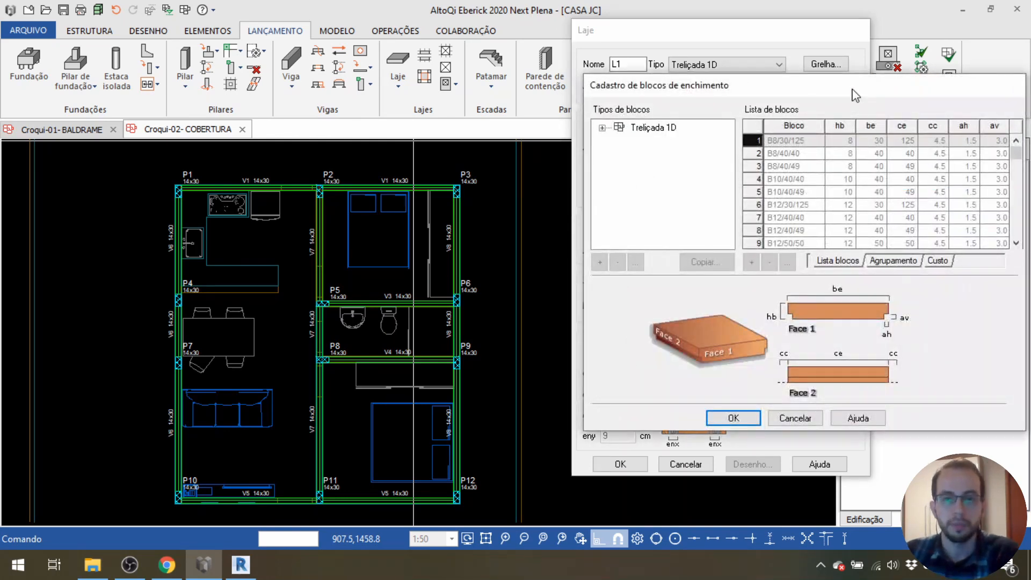
left_click_drag(851, 88, 357, 97)
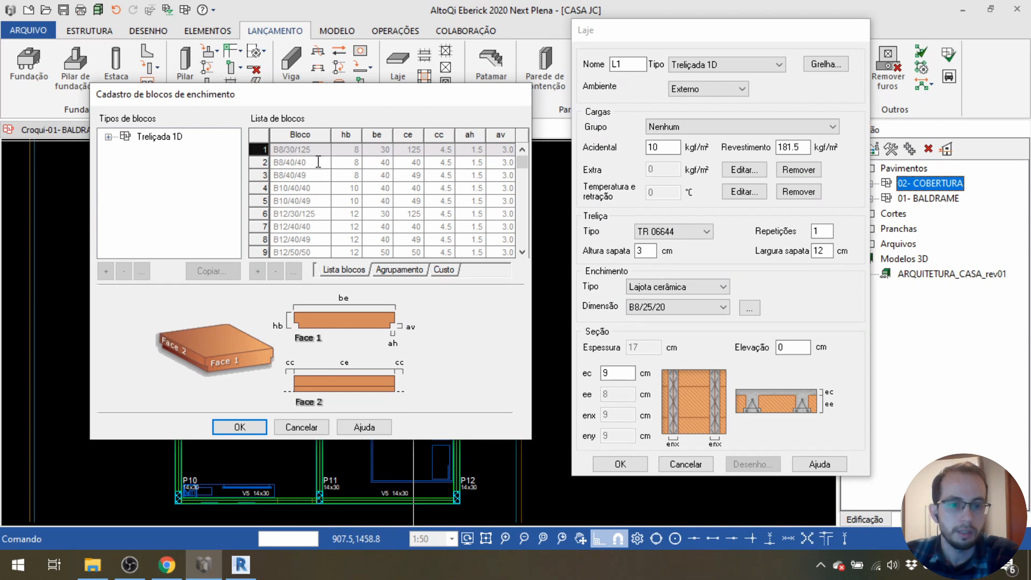
left_click(108, 138)
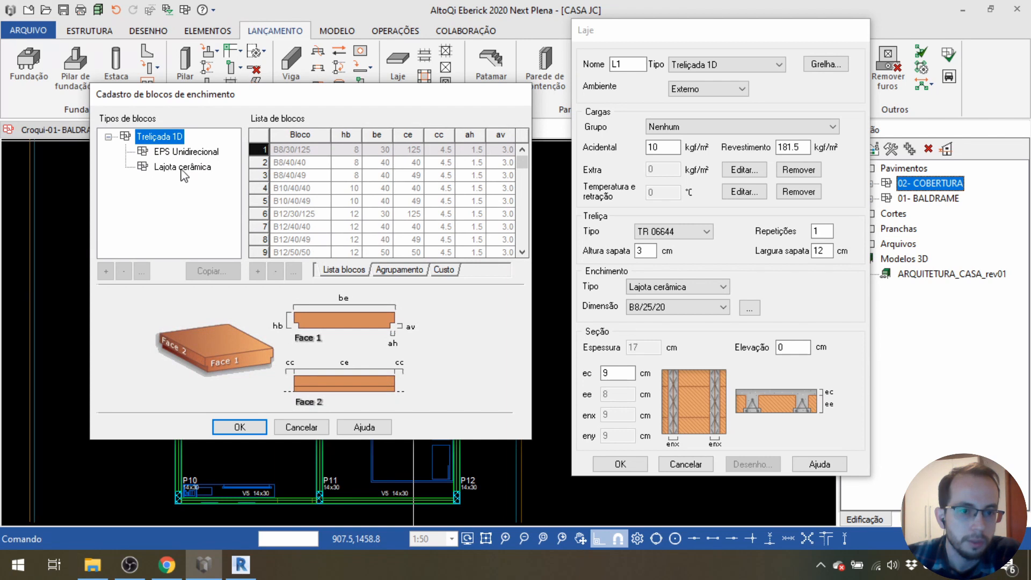
left_click(183, 169)
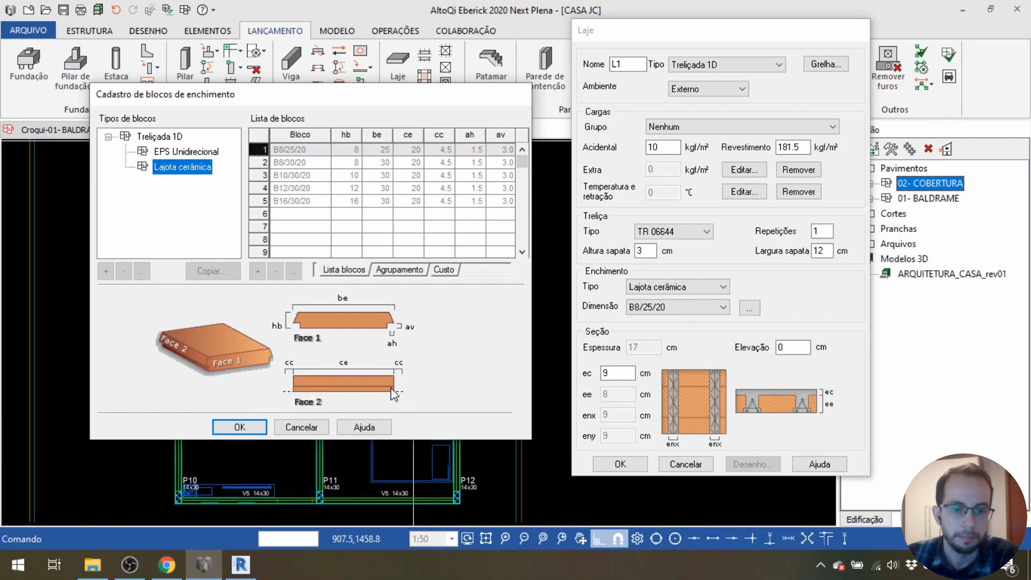
left_click(250, 427)
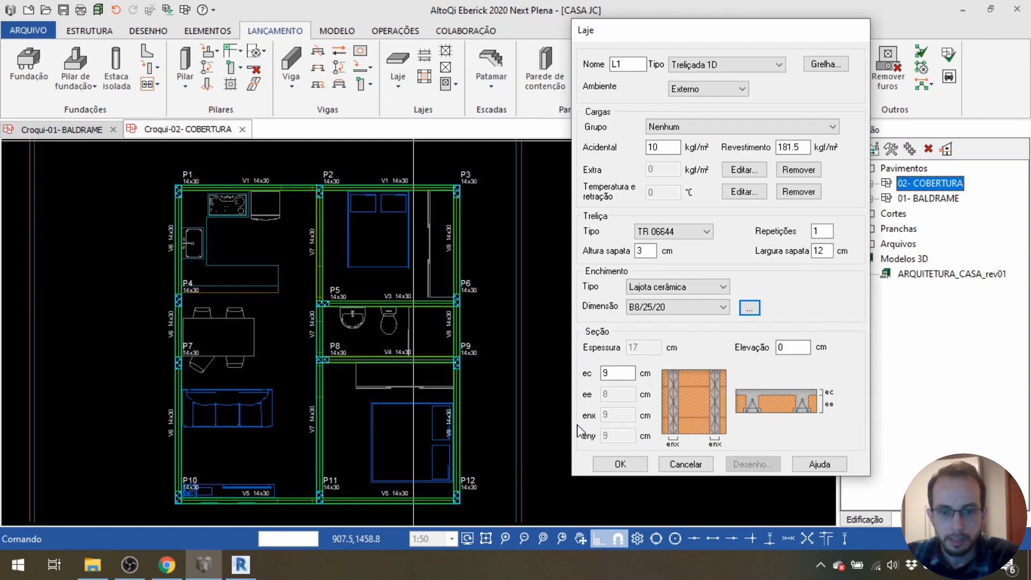
Set the slab section's ec thickness to 4 cm and accept the slab settings.
left_click(621, 375)
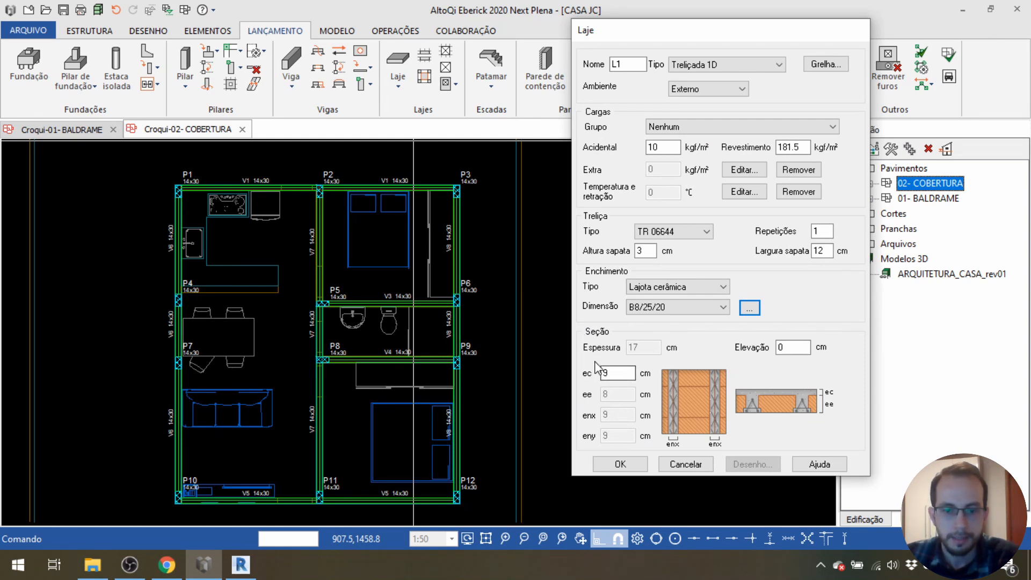
double_click(612, 374)
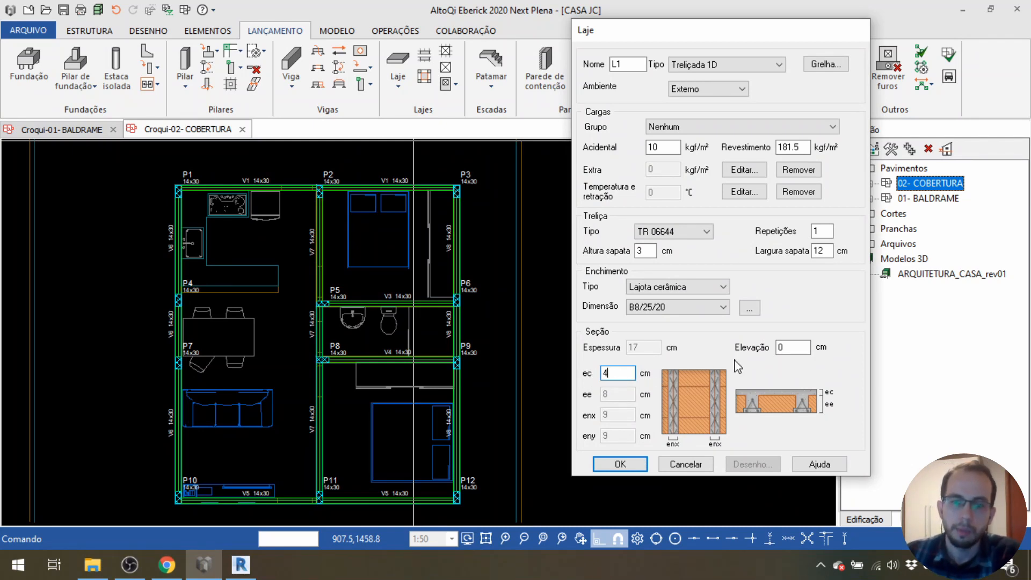
left_click(792, 348)
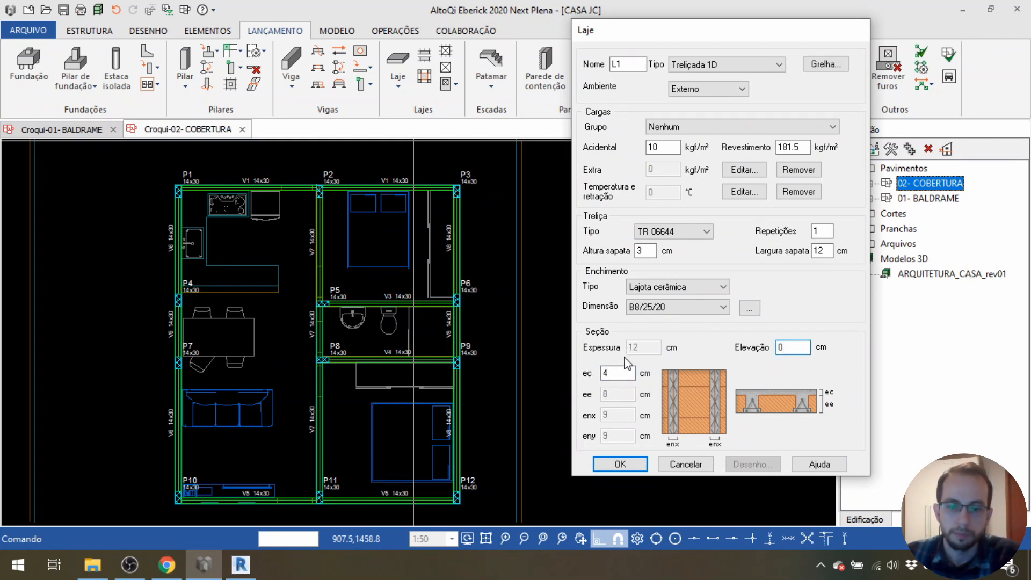
left_click(630, 371)
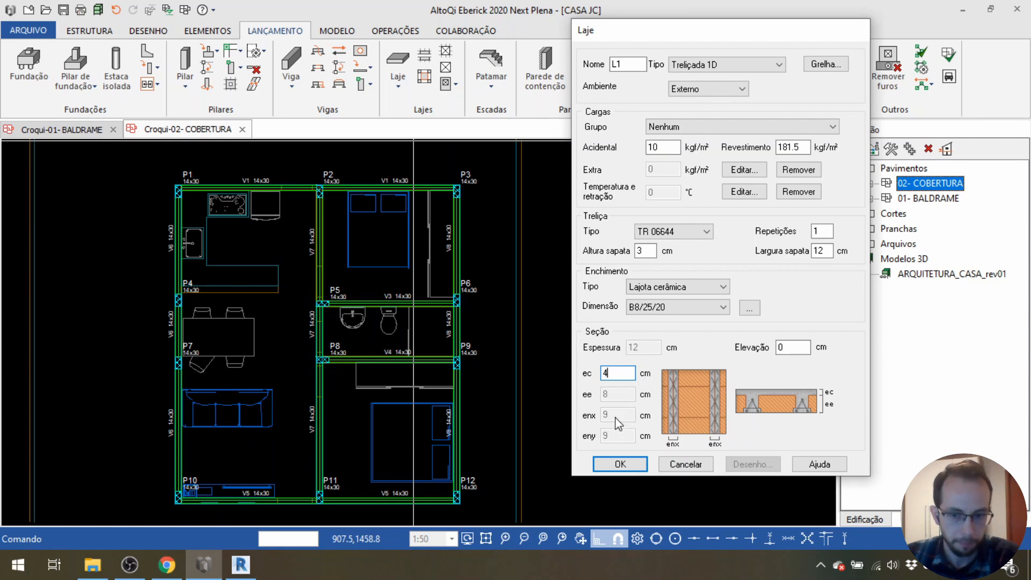
left_click(621, 464)
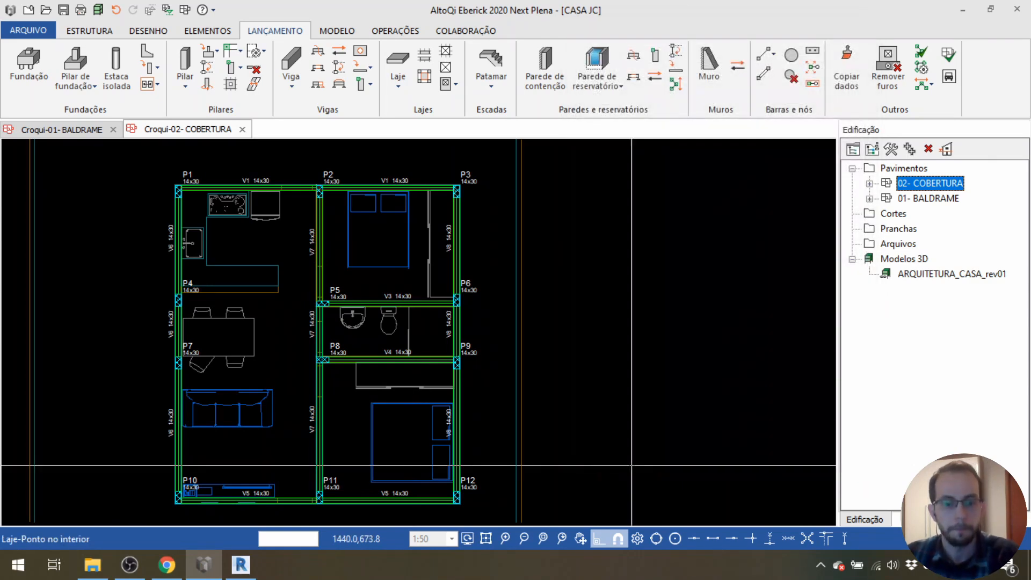
Place the trussed slab in the four beam-enclosed areas of the COBERTURA plan: the living/kitchen area, both bedrooms and the bathroom.
middle_click_drag(393, 274, 483, 285)
middle_click_drag(361, 347, 441, 323)
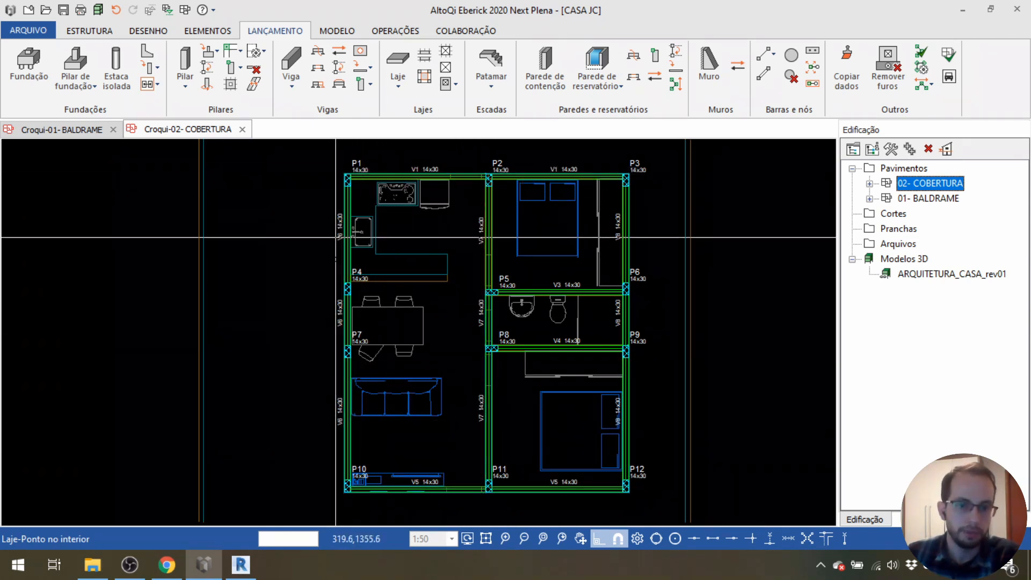
left_click(417, 332)
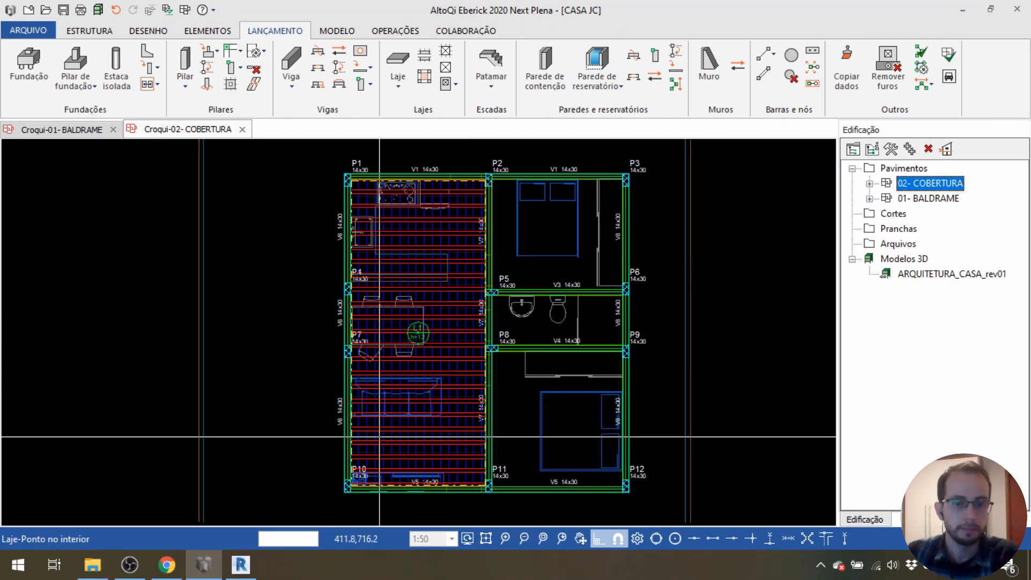
left_click(554, 245)
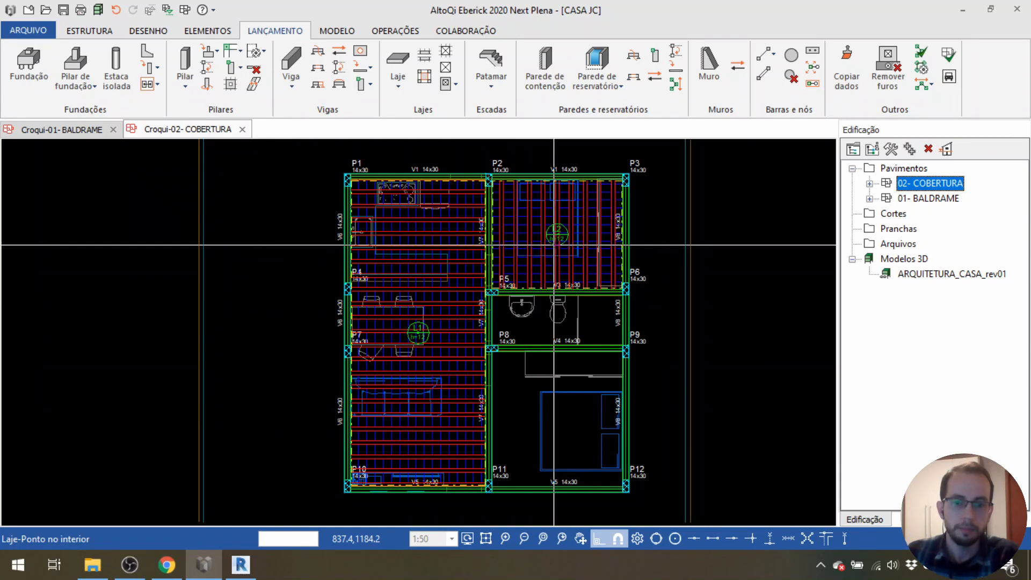
left_click(556, 325)
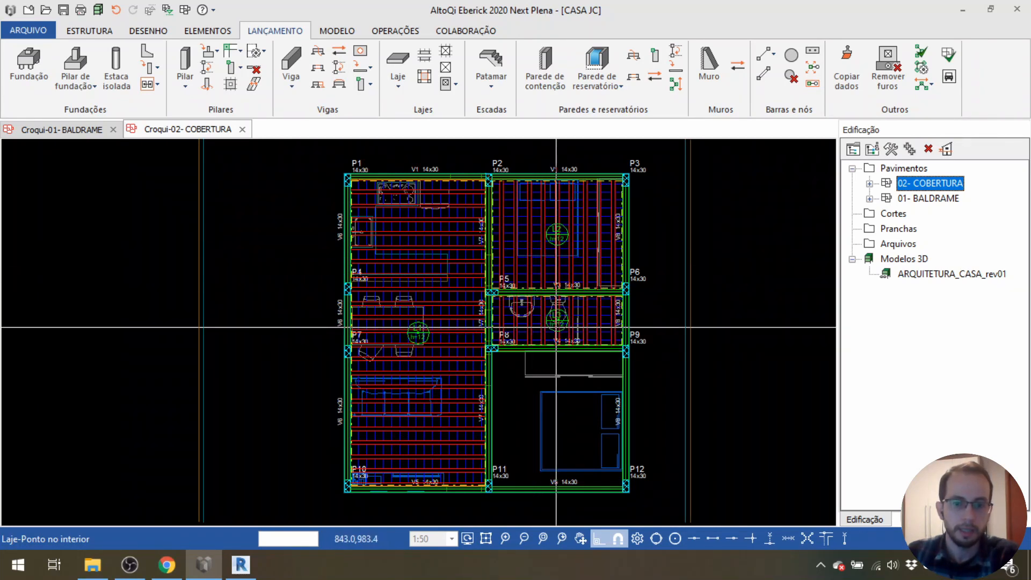
left_click(570, 395)
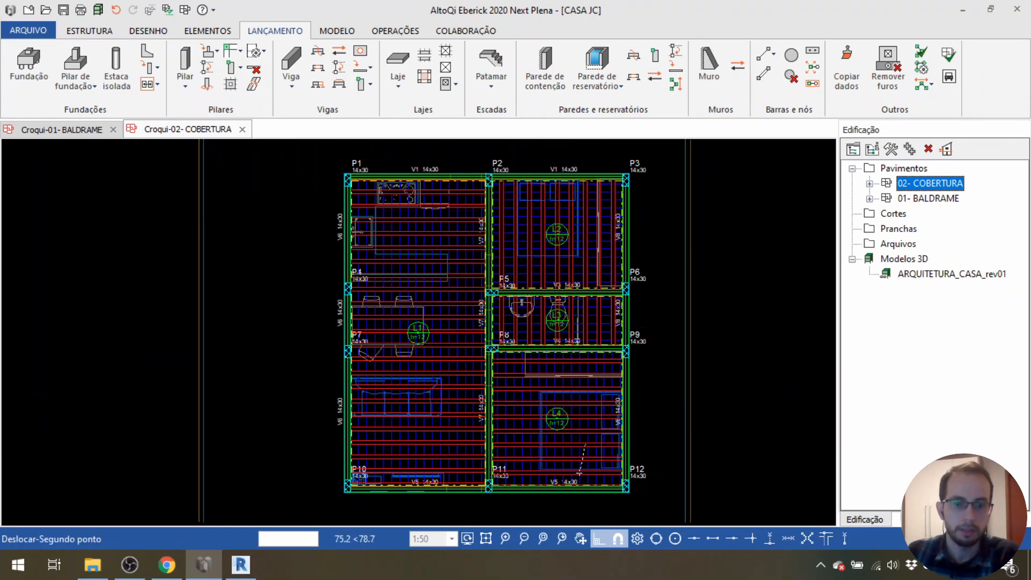
middle_click_drag(580, 471, 585, 443)
key("Escape")
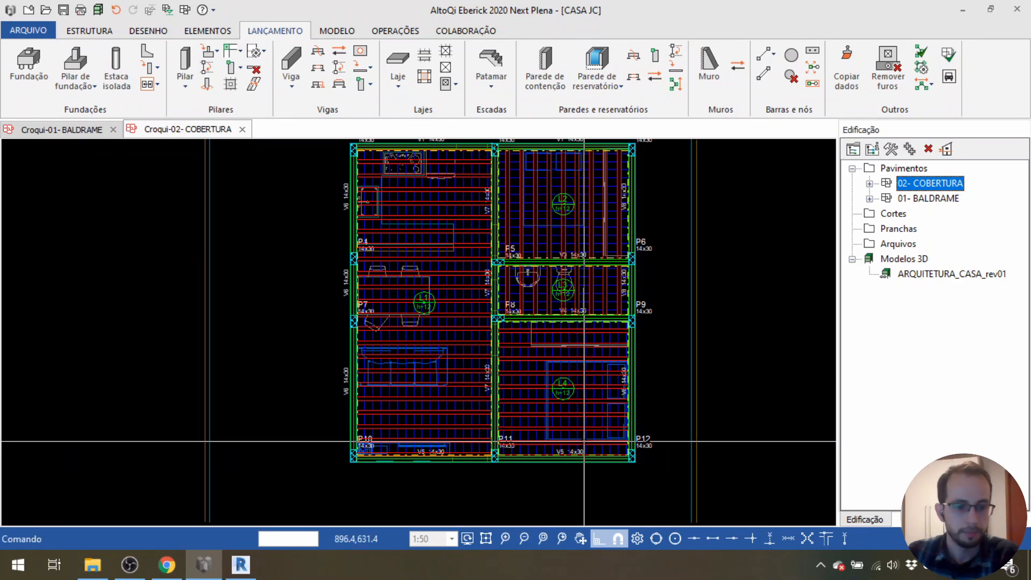
Turn off the Nervuras e vigotas display for slabs in the Entrada gráfica drawing settings and accept the change.
middle_click_drag(663, 293, 640, 338)
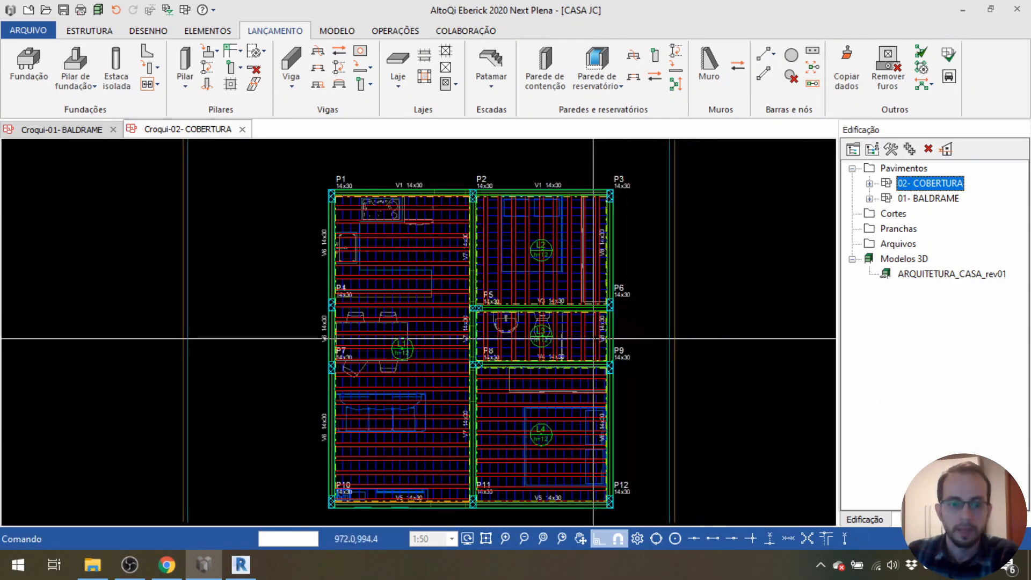
middle_click_drag(402, 343, 425, 326)
scroll(425, 330, "up", 3)
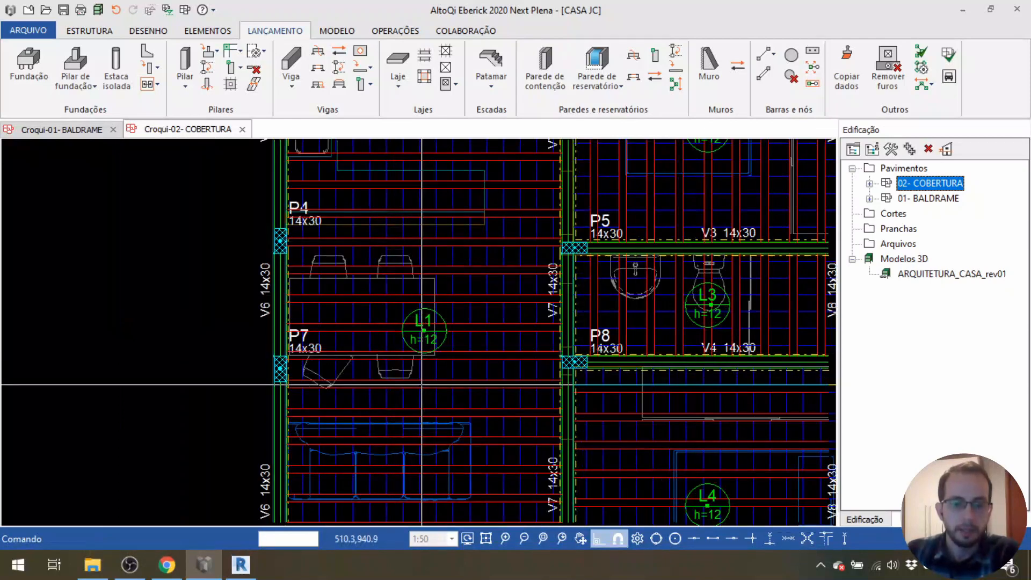
scroll(423, 376, "down", 2)
scroll(423, 403, "down", 1)
middle_click_drag(359, 404, 332, 377)
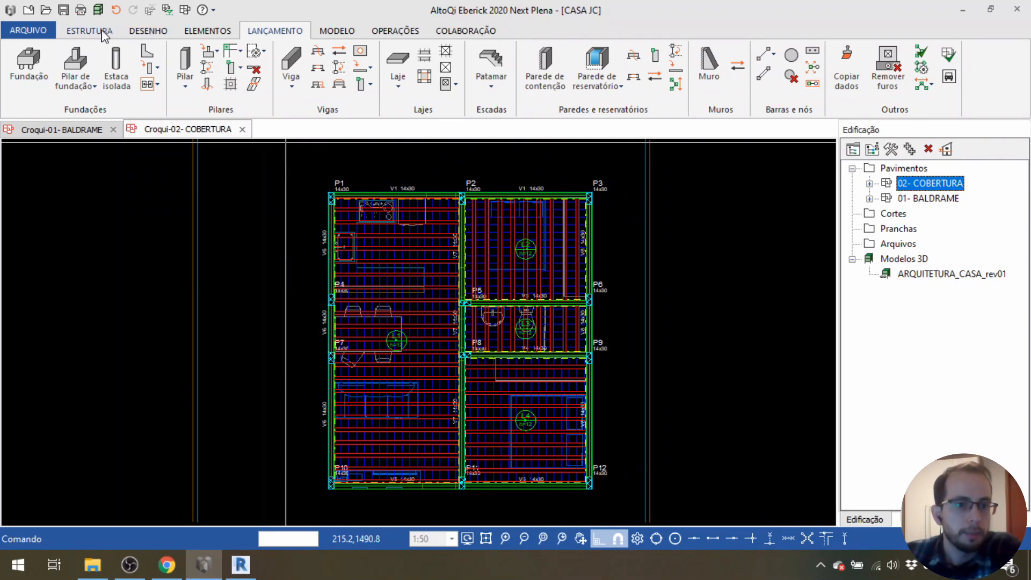
left_click(89, 31)
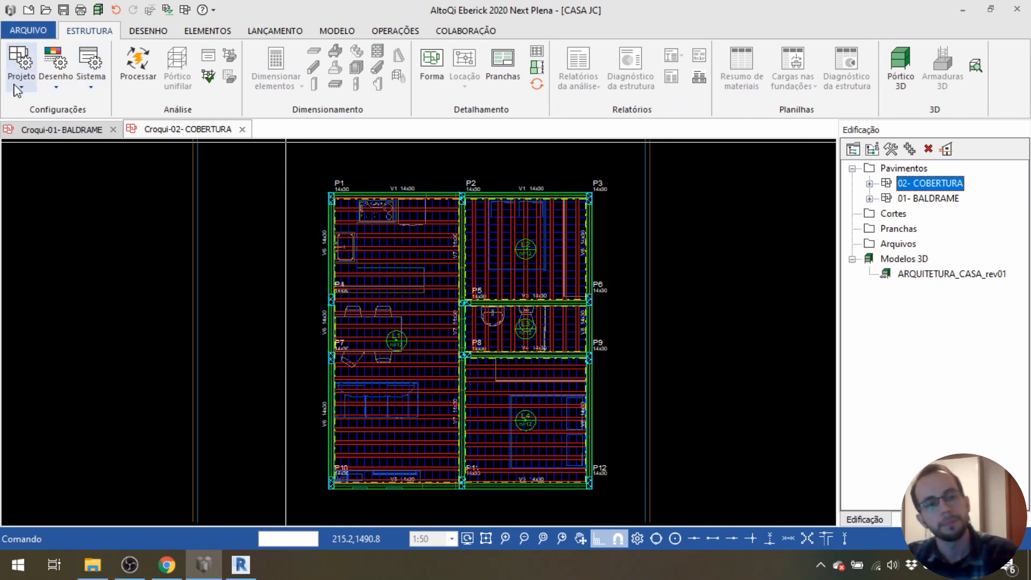
left_click(62, 75)
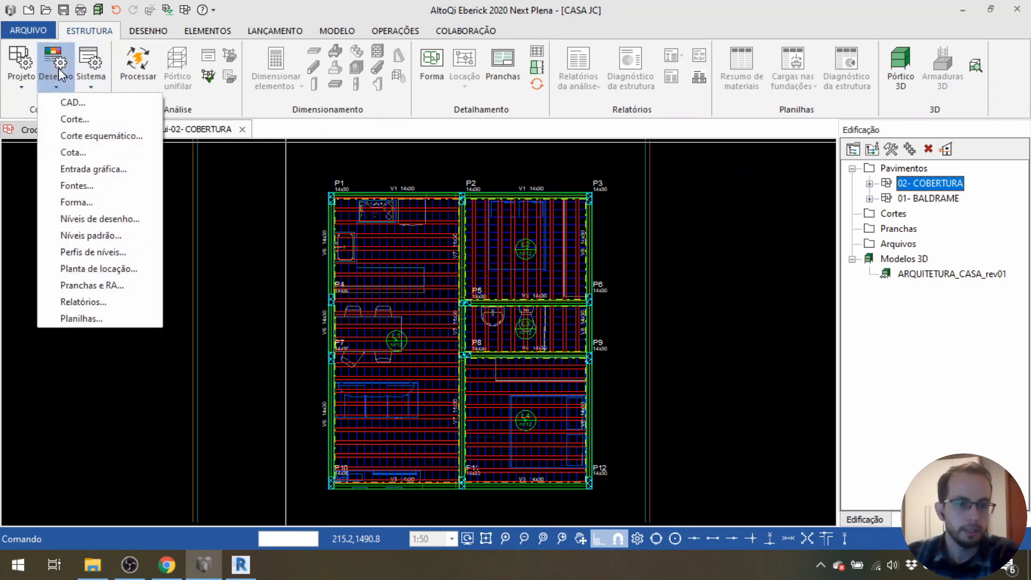
left_click(102, 169)
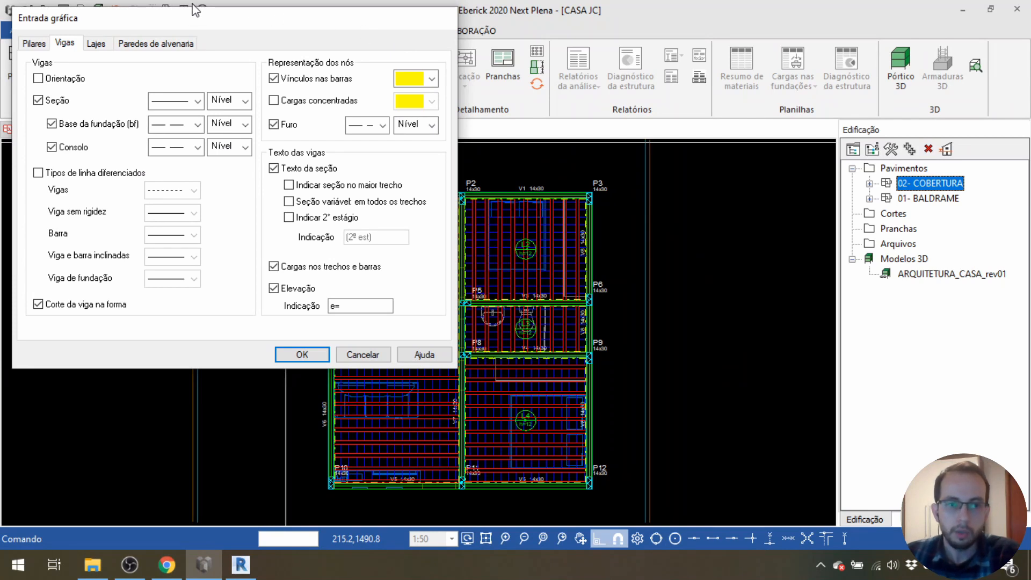
left_click(100, 48)
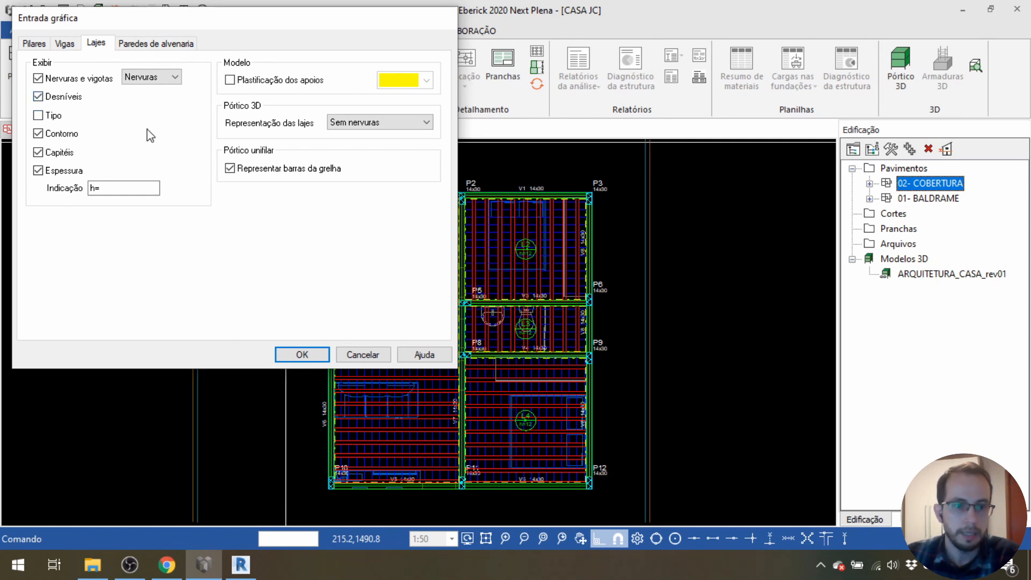
left_click(41, 81)
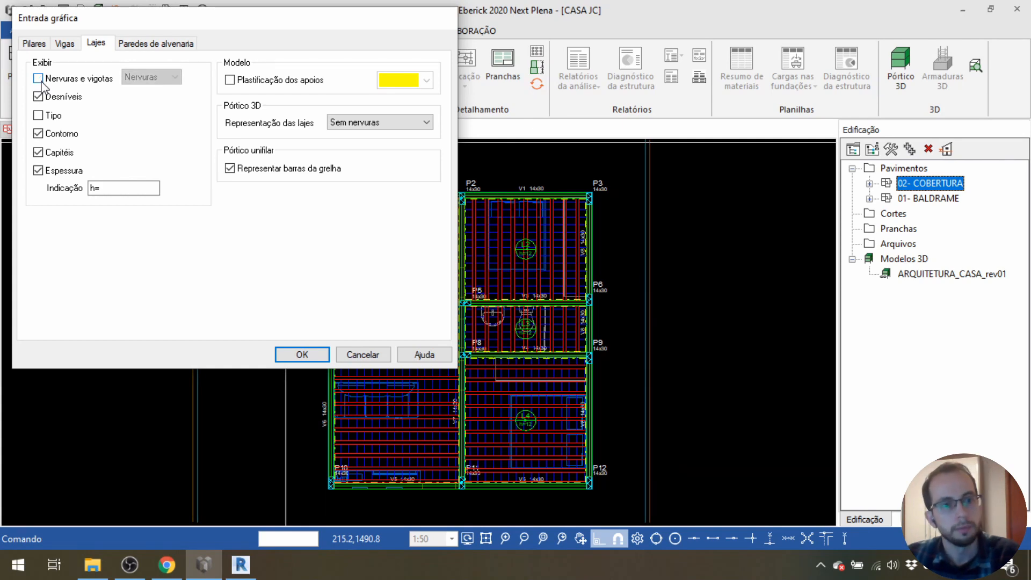
left_click(301, 355)
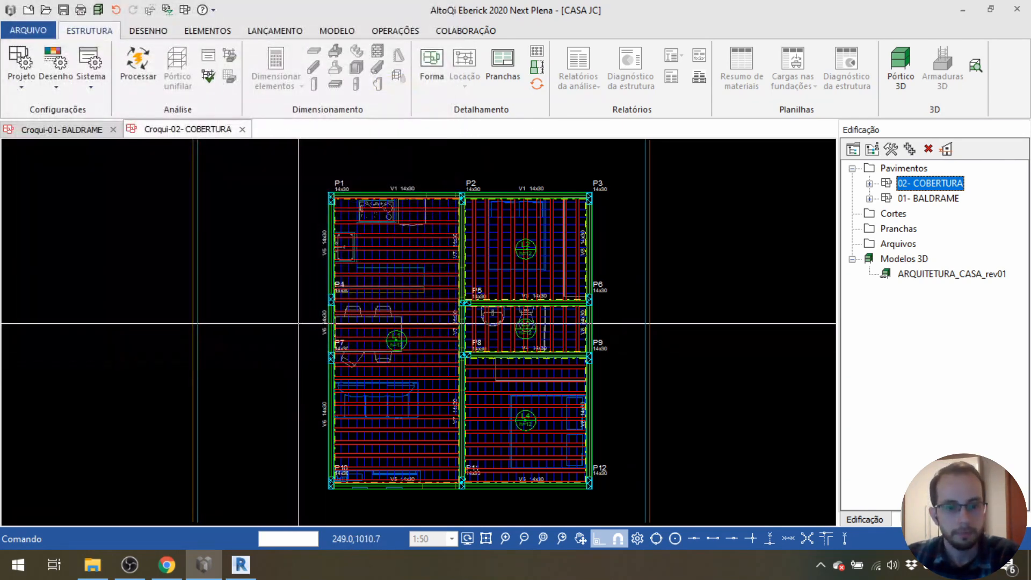
Examine the direction arrows and thickness labels of the slabs in the COBERTURA plan, especially L2 over the upper bedroom.
scroll(322, 346, "up", 3)
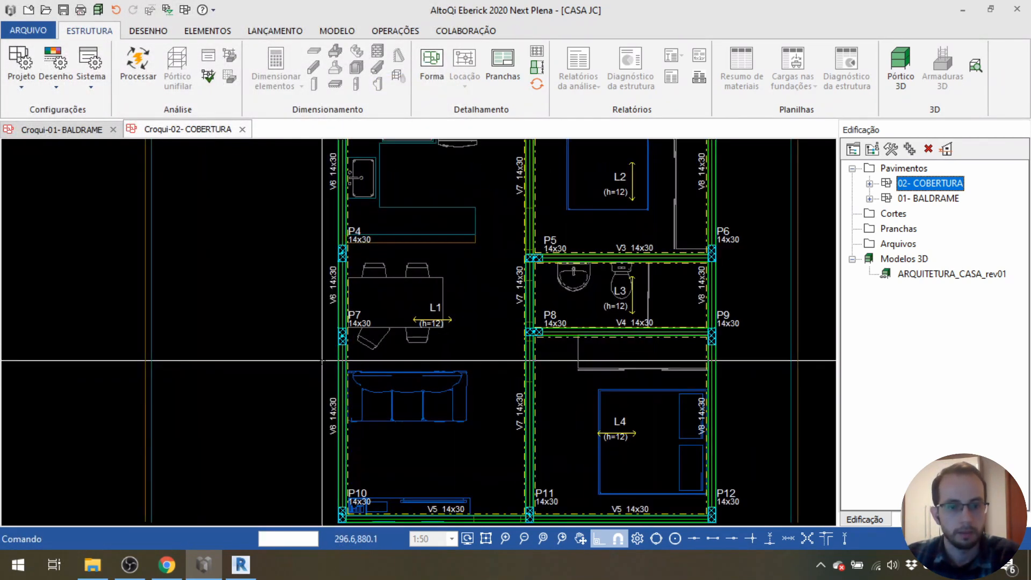
middle_click_drag(466, 336, 468, 375)
scroll(635, 196, "up", 2)
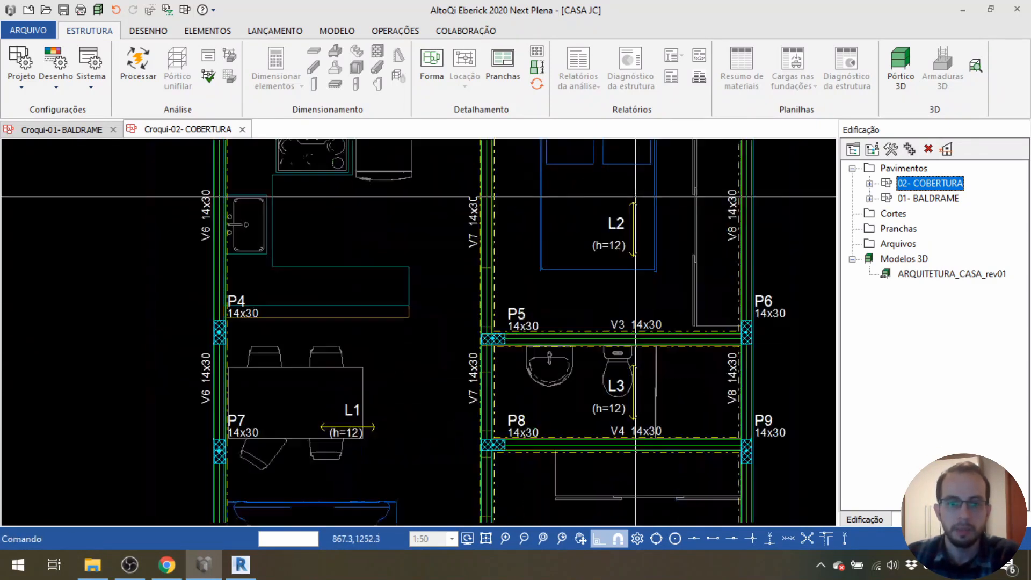
middle_click_drag(636, 197, 580, 245)
scroll(585, 252, "up", 2)
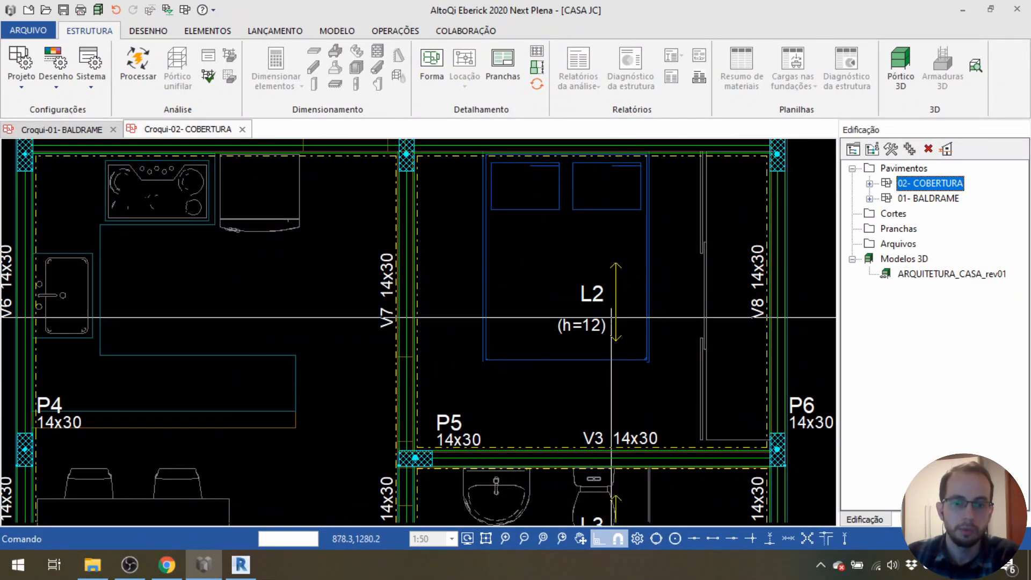
middle_click_drag(607, 252, 500, 220)
middle_click_drag(483, 263, 492, 326)
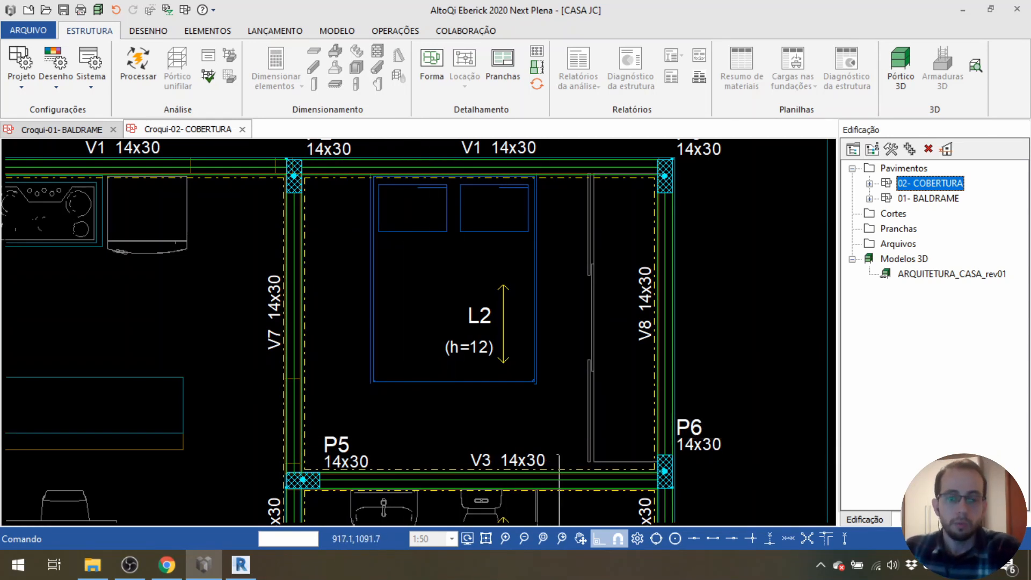
middle_click_drag(511, 422, 552, 416)
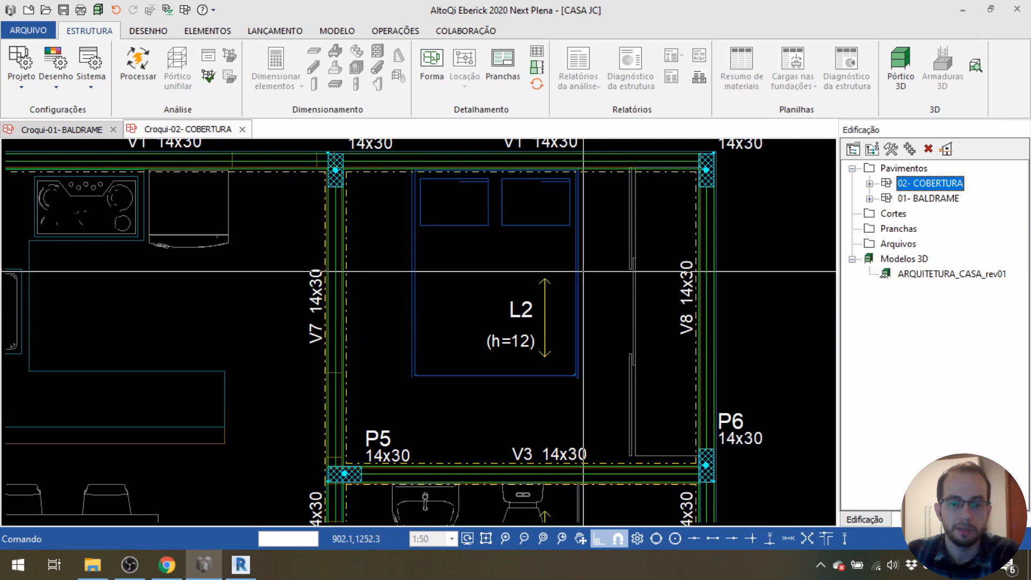
scroll(557, 228, "down", 3)
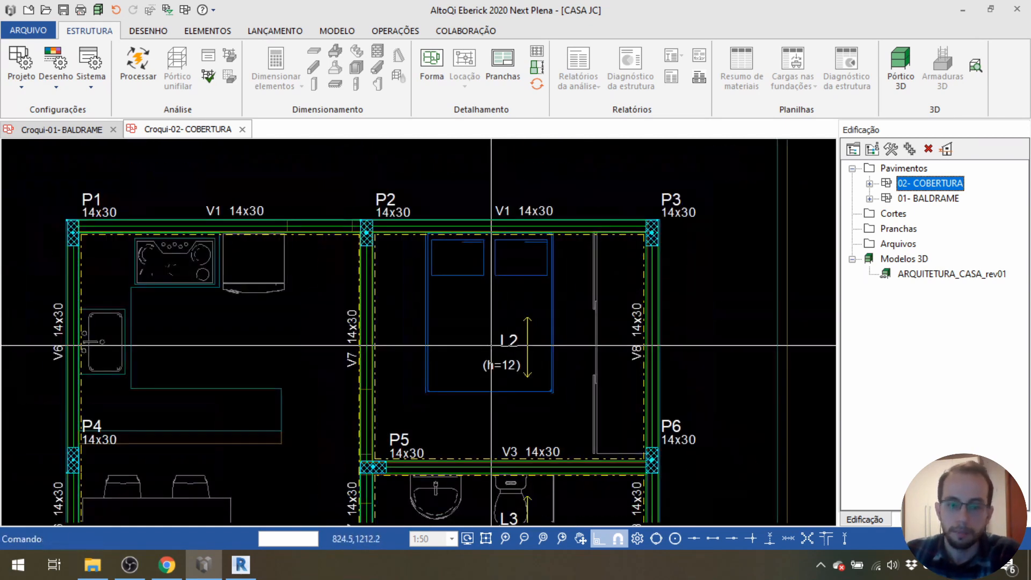
Select the V1 span between P2 and P3 and beam V3 to highlight the supports of slab L2.
left_click(500, 229)
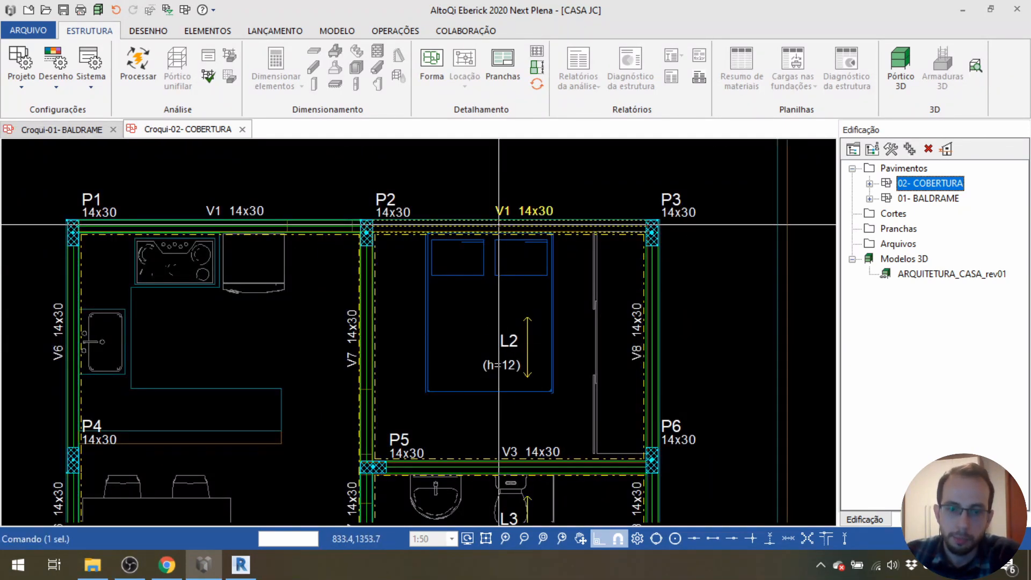
left_click(537, 469)
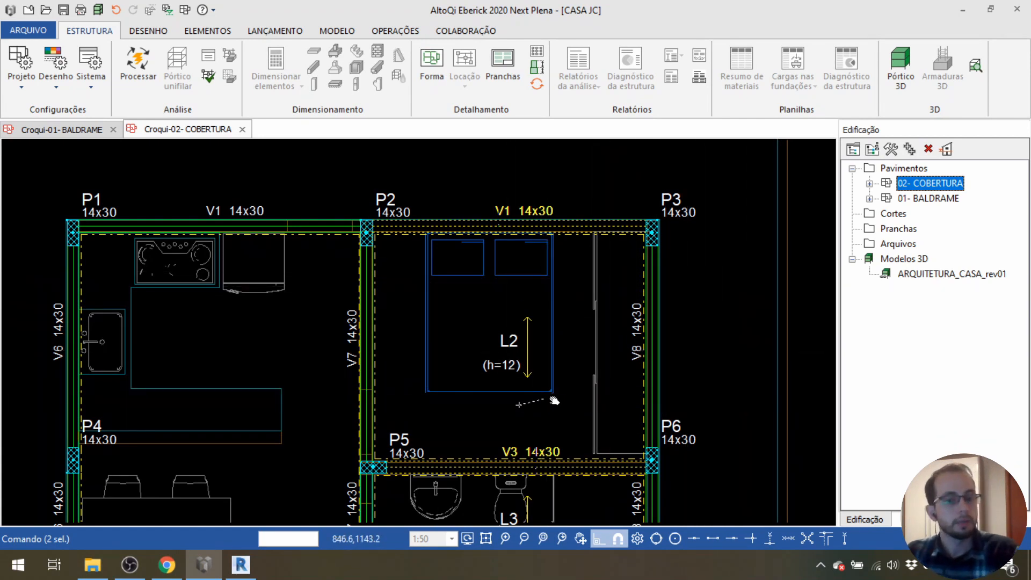
middle_click_drag(553, 396, 584, 387)
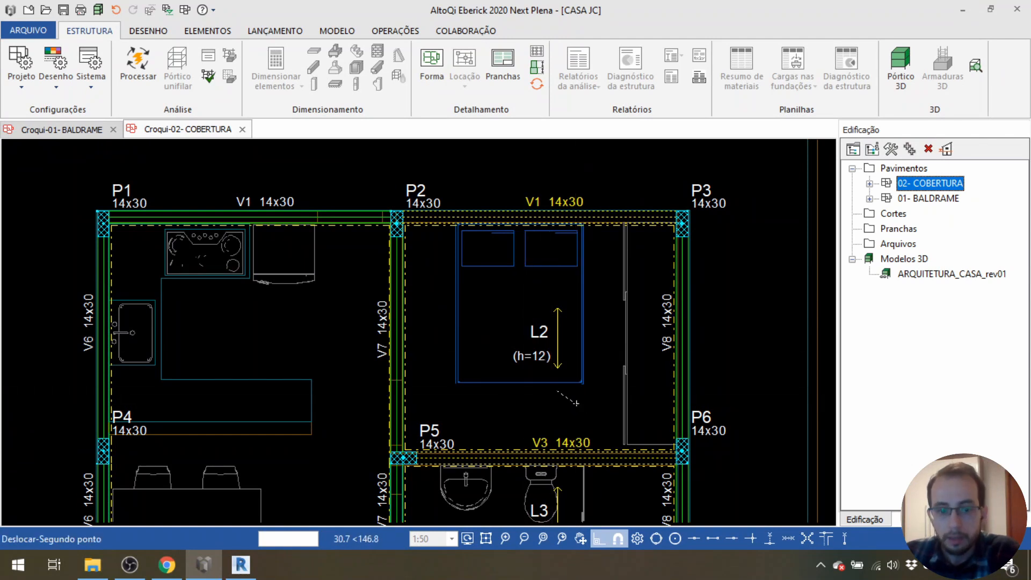
middle_click_drag(574, 420, 552, 406)
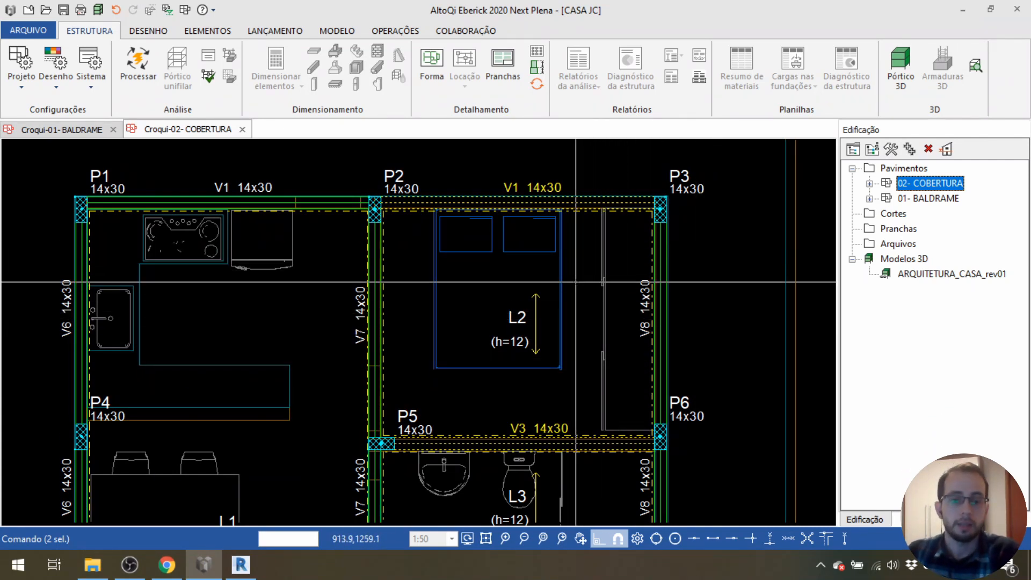
Clear the beam selection and compare the span directions of slabs L1 to L4 across the COBERTURA plan.
scroll(543, 310, "down", 3)
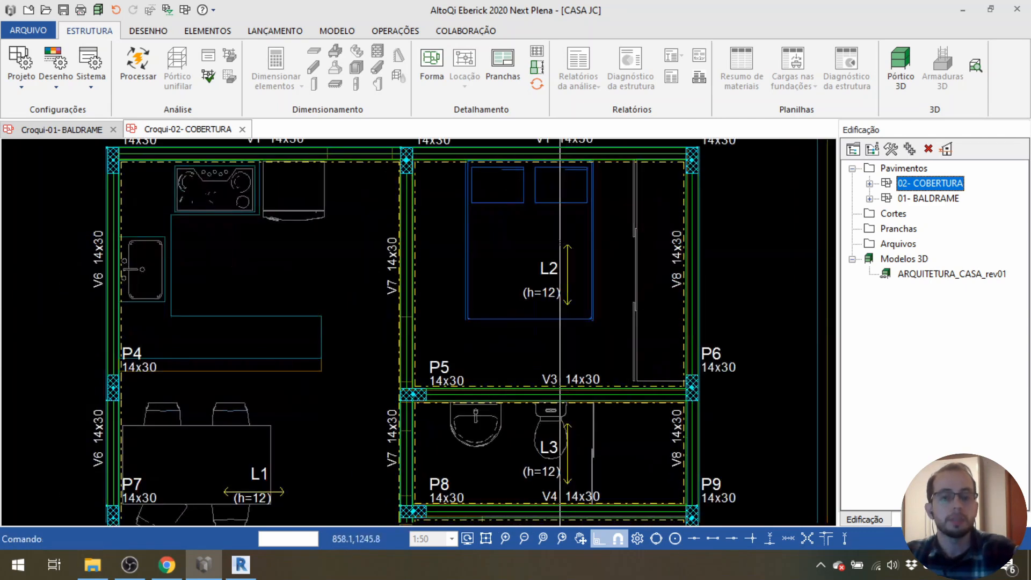
middle_click_drag(554, 362, 553, 338)
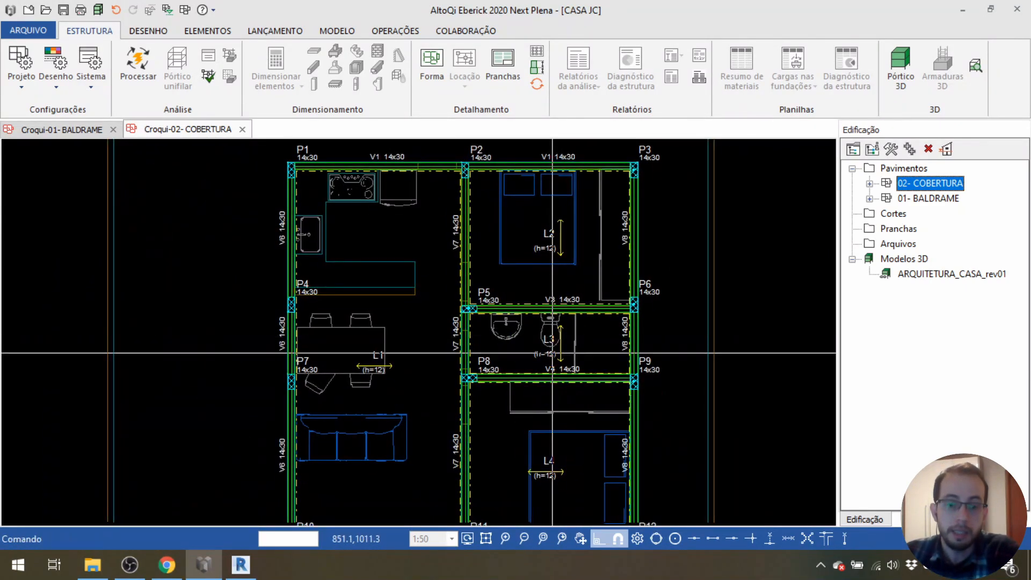
middle_click_drag(555, 380, 557, 340)
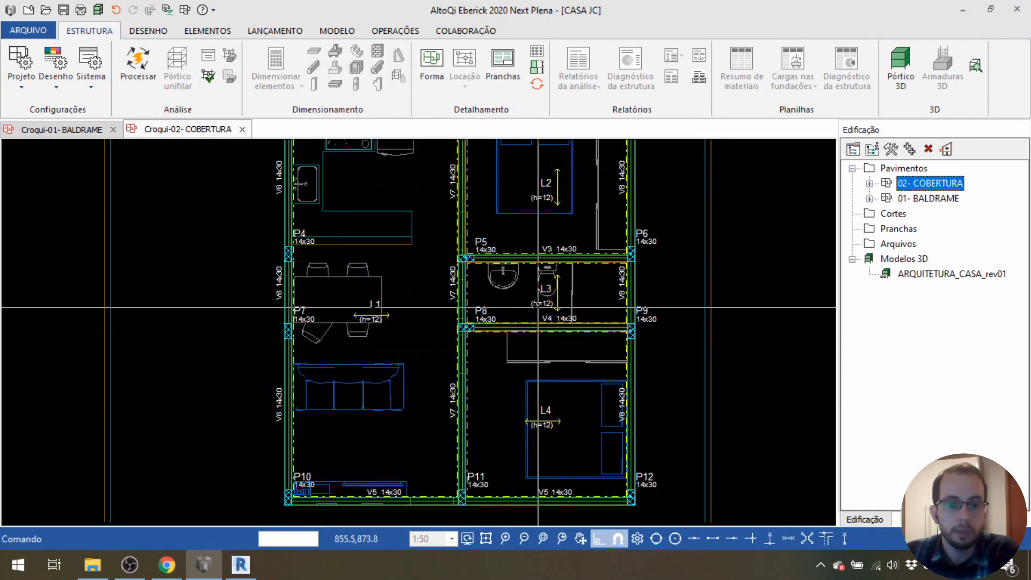
middle_click_drag(523, 291, 522, 335)
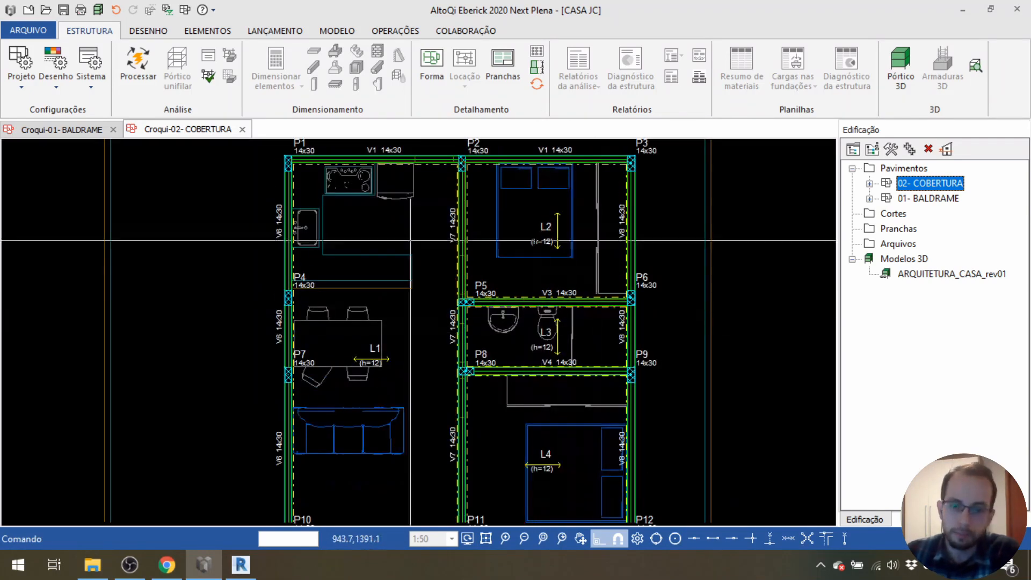
middle_click_drag(503, 214, 505, 246)
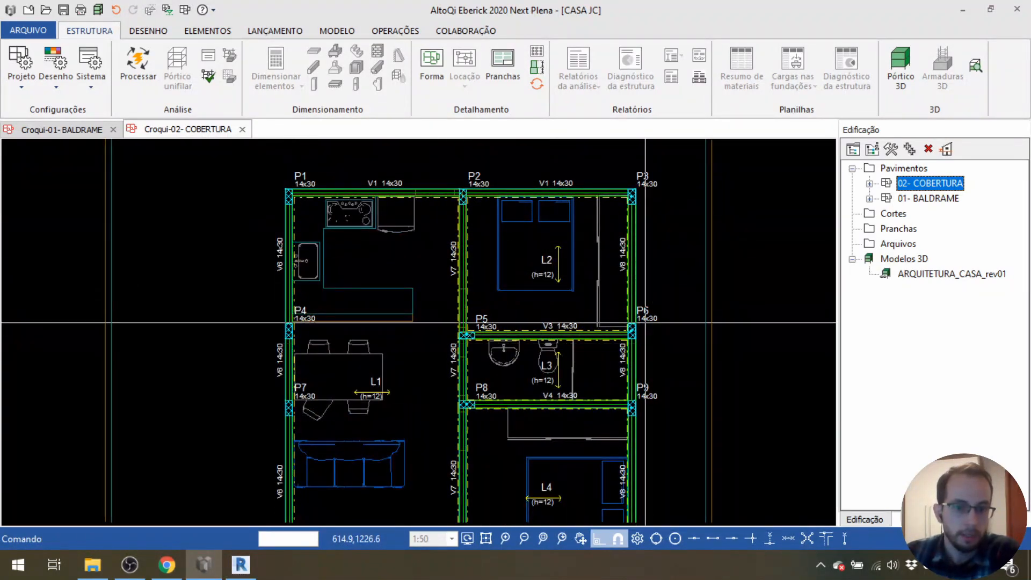
middle_click_drag(447, 376, 439, 326)
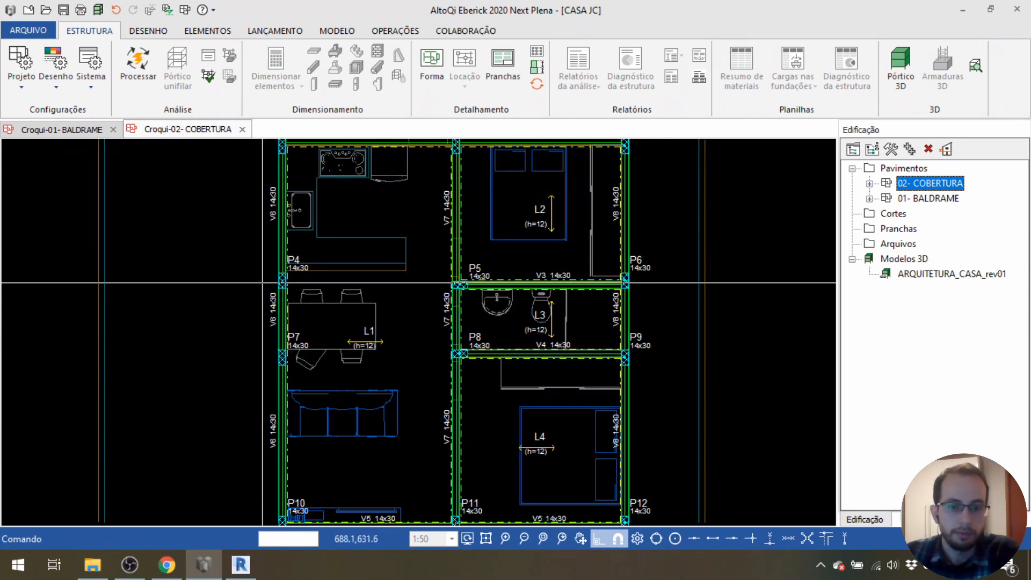
scroll(588, 217, "down", 1)
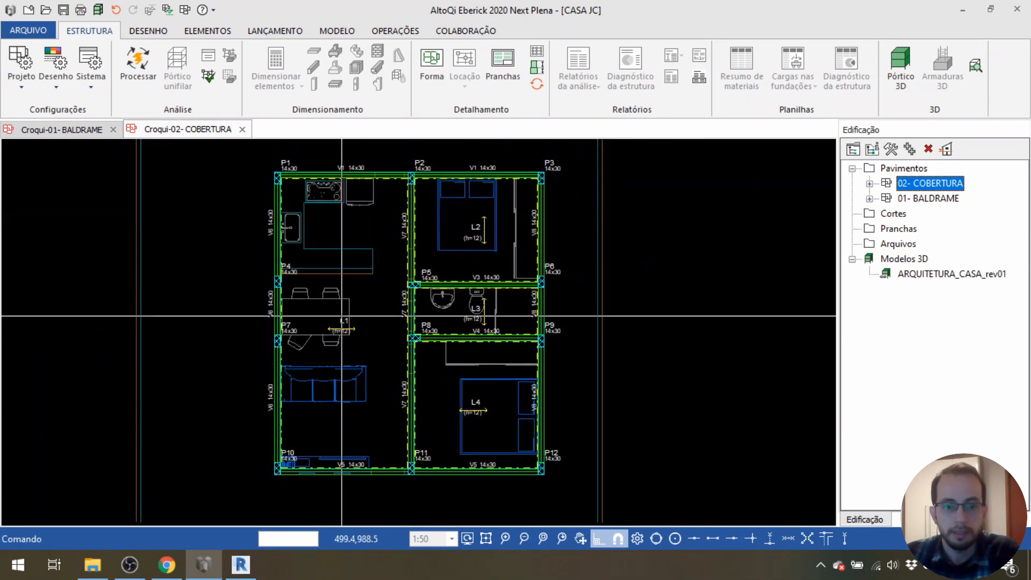
Open the Pórtico 3D model and examine the house's structure and roof from its front and side.
left_click(101, 11)
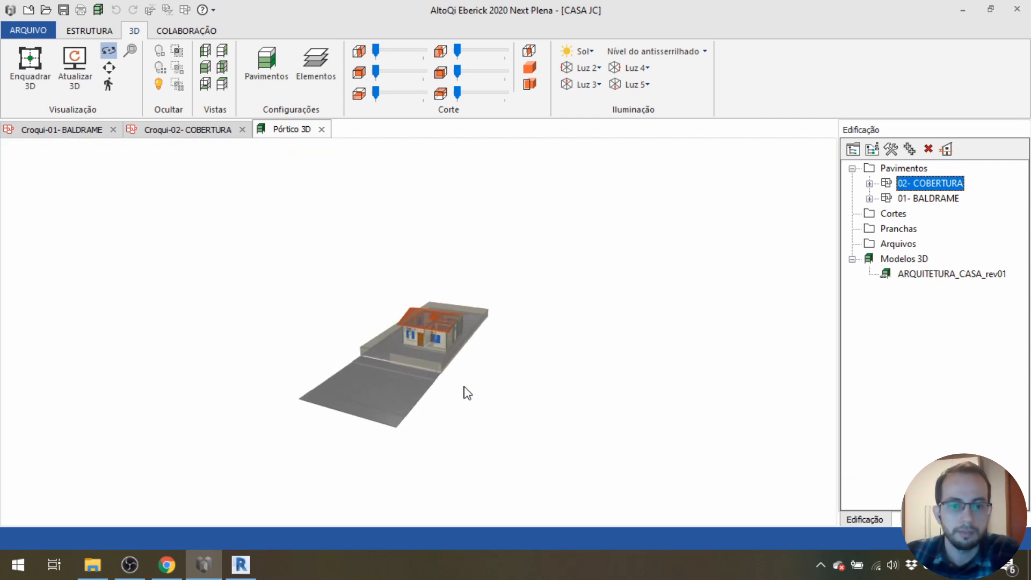
scroll(423, 324, "up", 5)
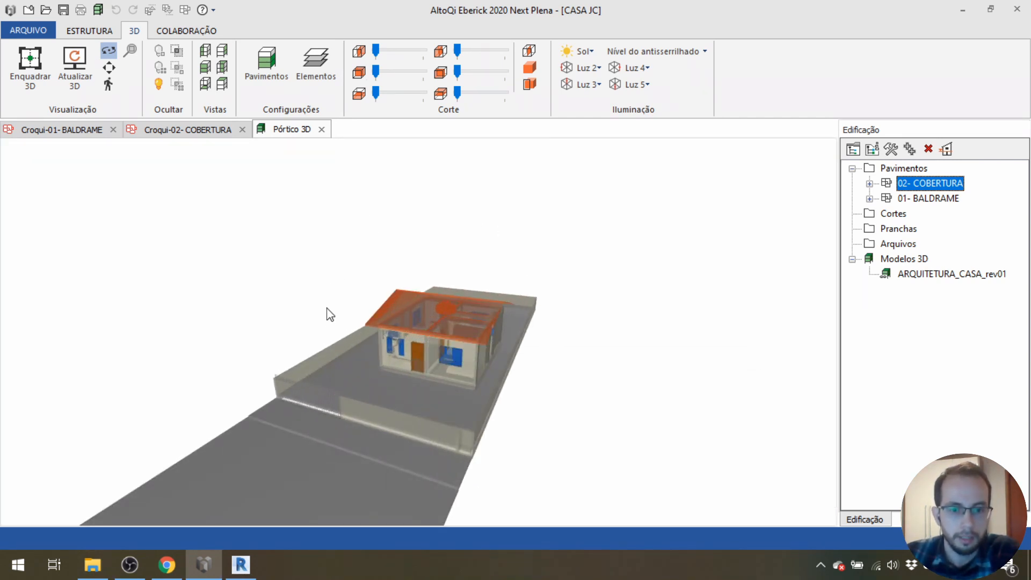
scroll(354, 301, "up", 2)
scroll(561, 359, "up", 4)
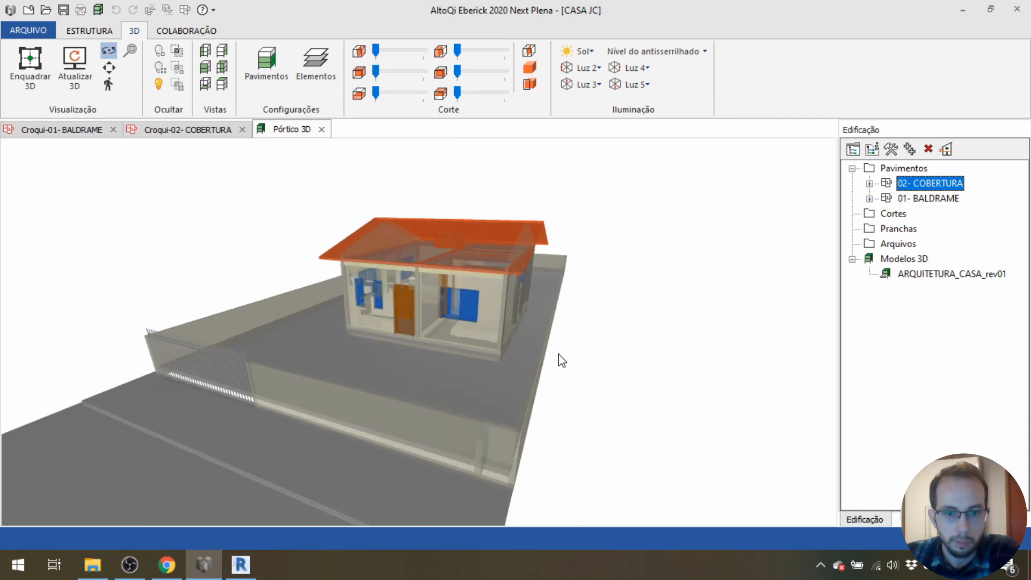
scroll(472, 293, "up", 5)
middle_click_drag(472, 299, 399, 337)
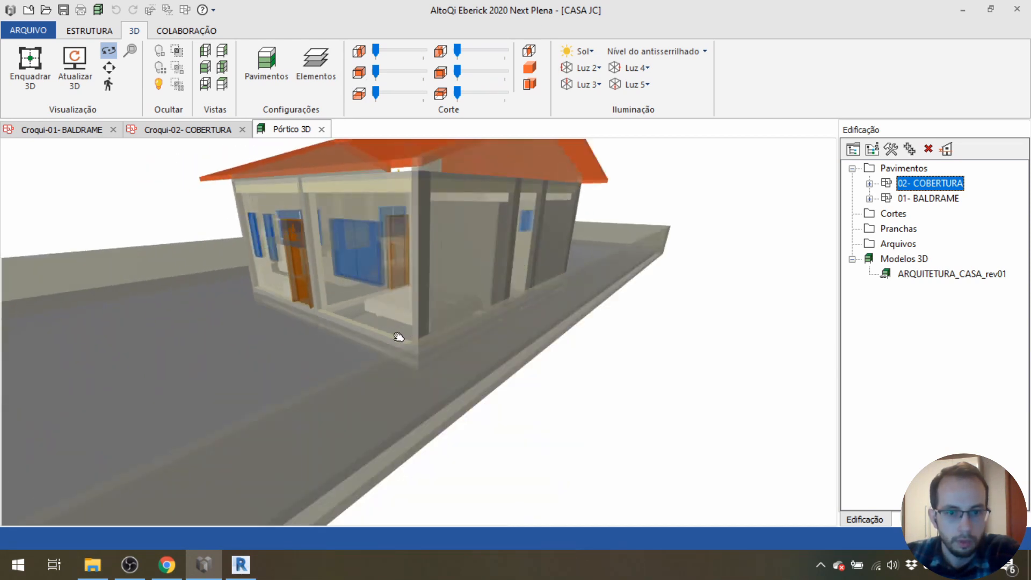
left_click_drag(398, 338, 392, 300)
scroll(392, 299, "down", 1)
left_click_drag(461, 240, 491, 299)
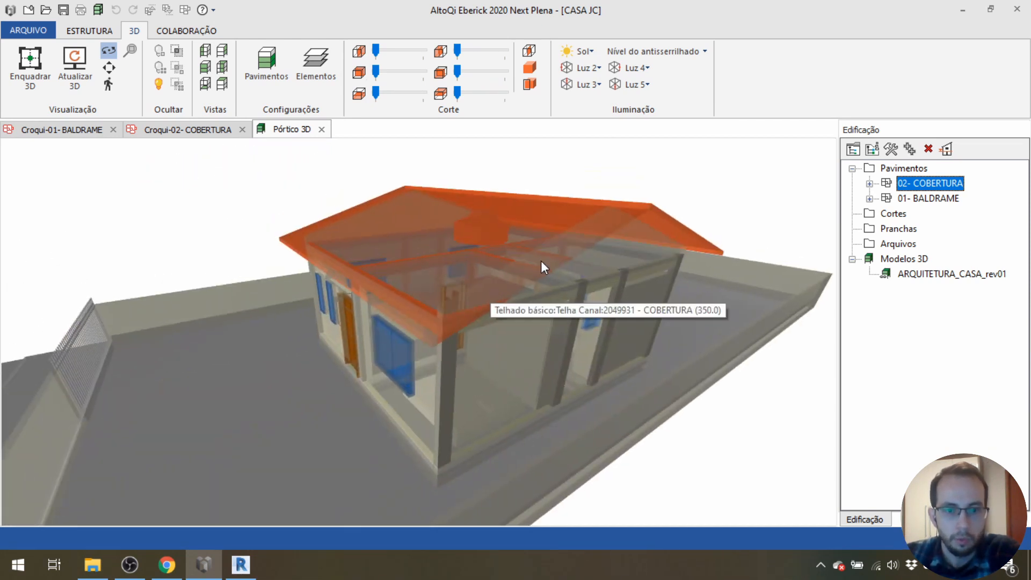
left_click_drag(581, 335, 598, 319)
scroll(592, 314, "up", 1)
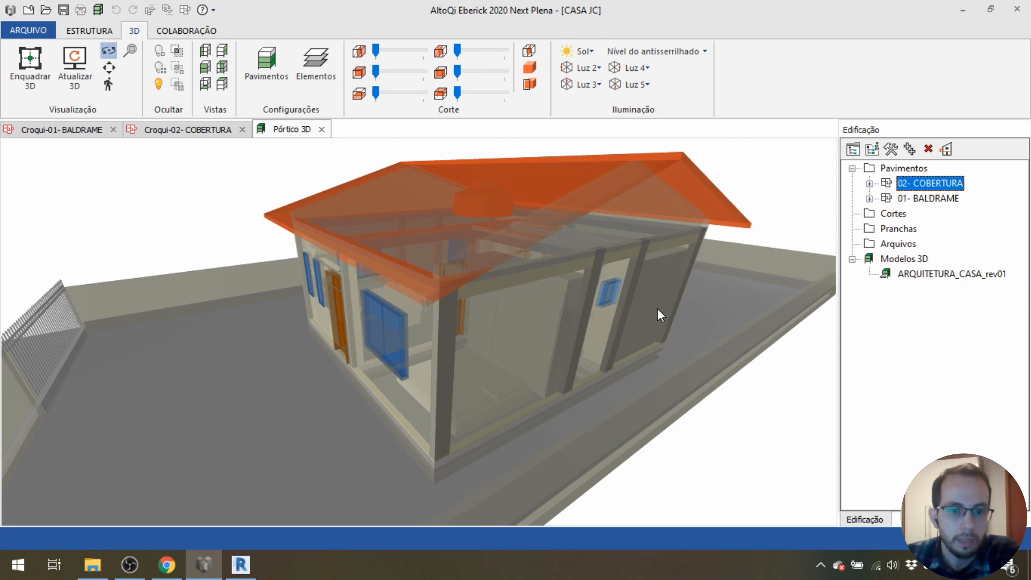
left_click_drag(633, 317, 592, 327)
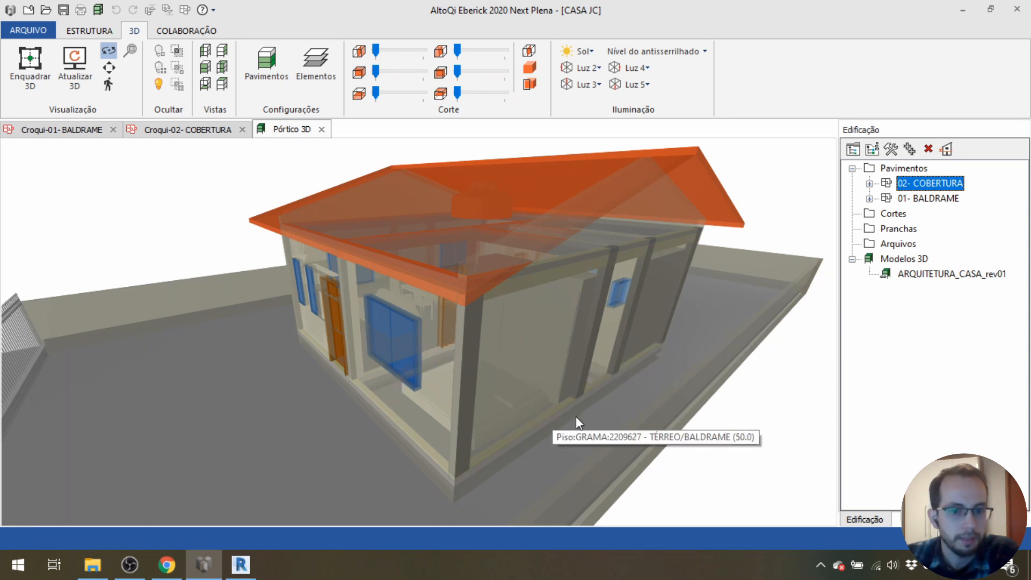
scroll(576, 417, "down", 3)
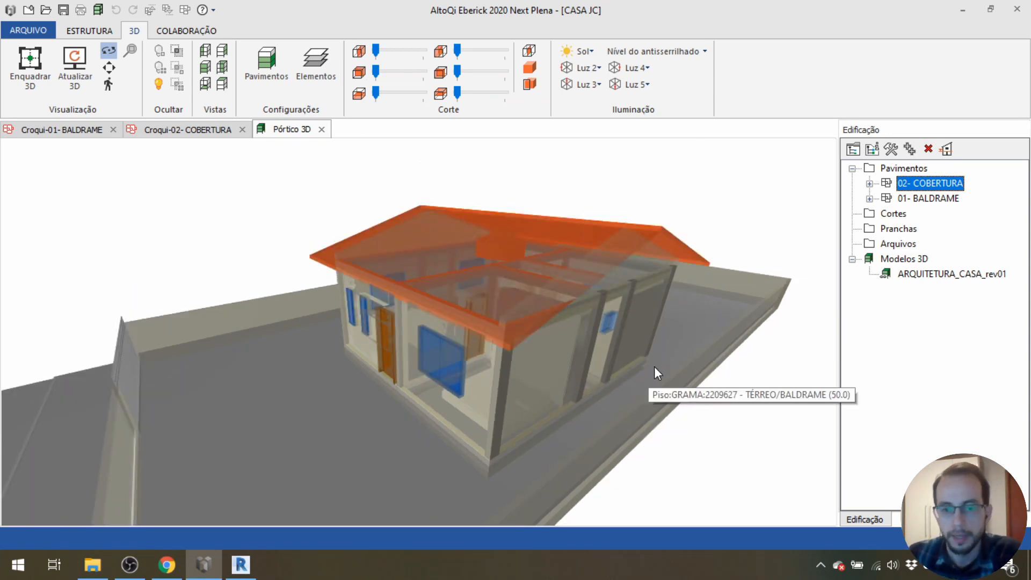
scroll(654, 366, "down", 2)
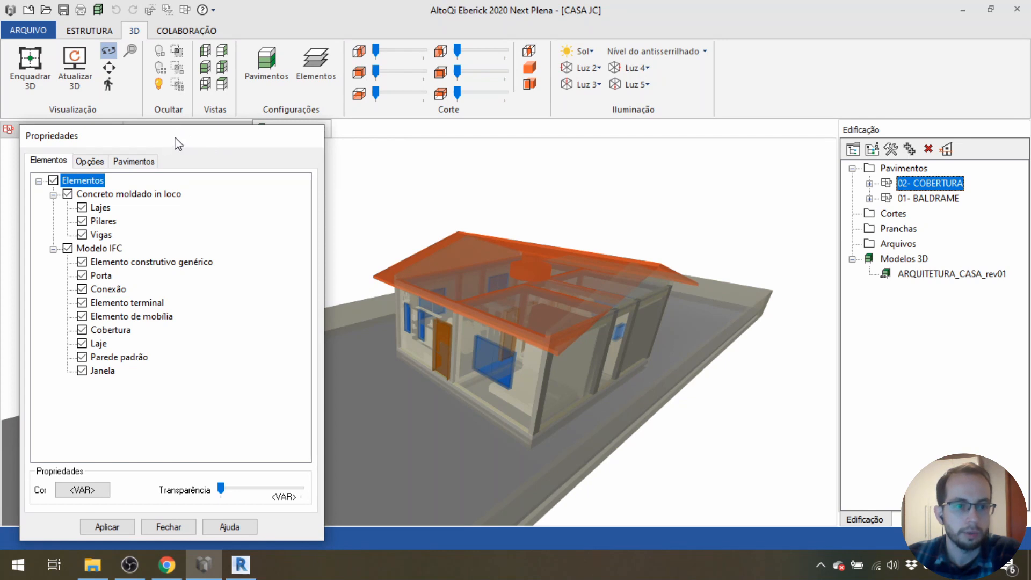
Hide all Modelo IFC elements in the 3D model, keeping only the cast-in-place slabs, columns and beams displayed.
left_click_drag(179, 144, 188, 46)
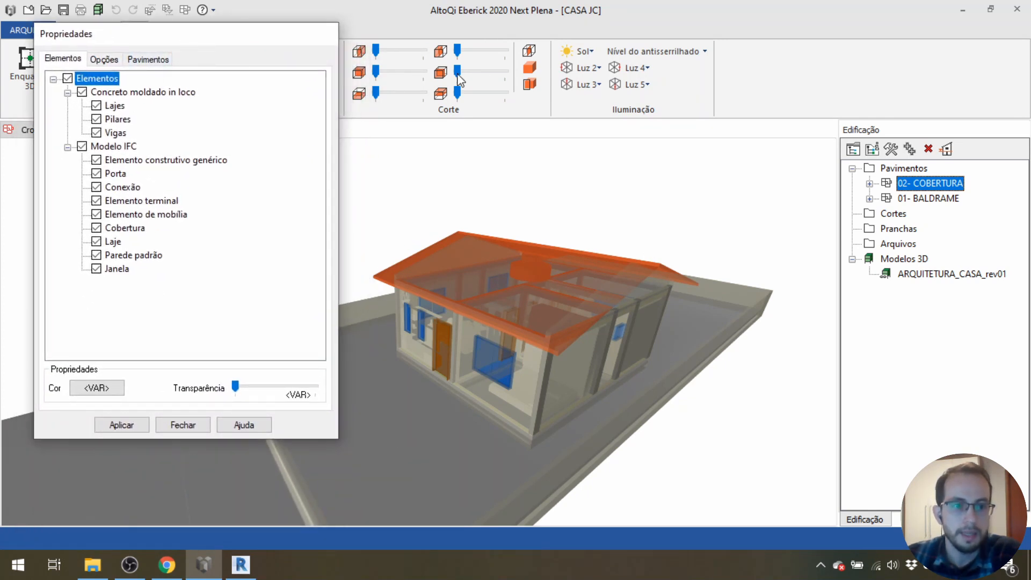
left_click(171, 93)
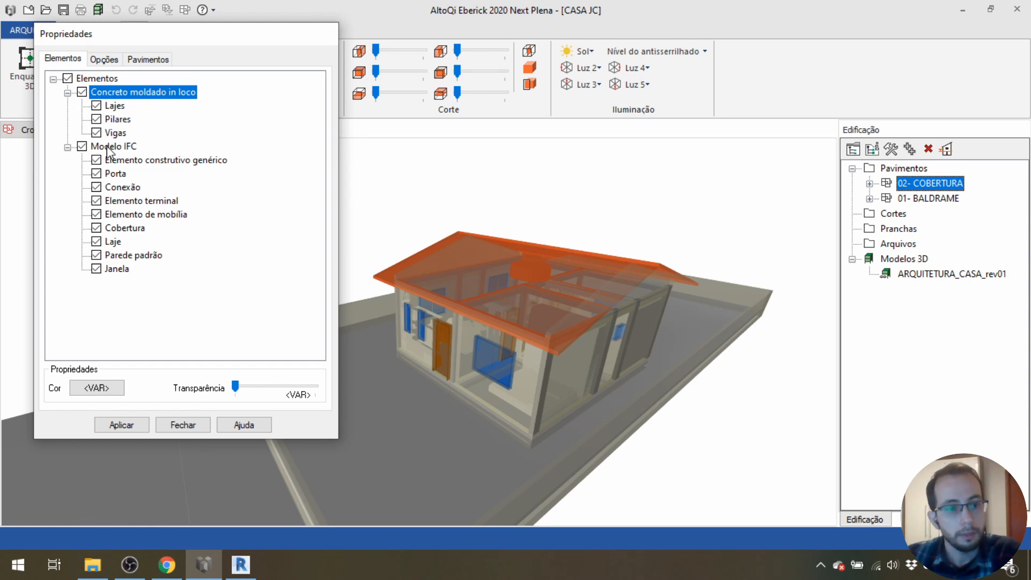
left_click(82, 147)
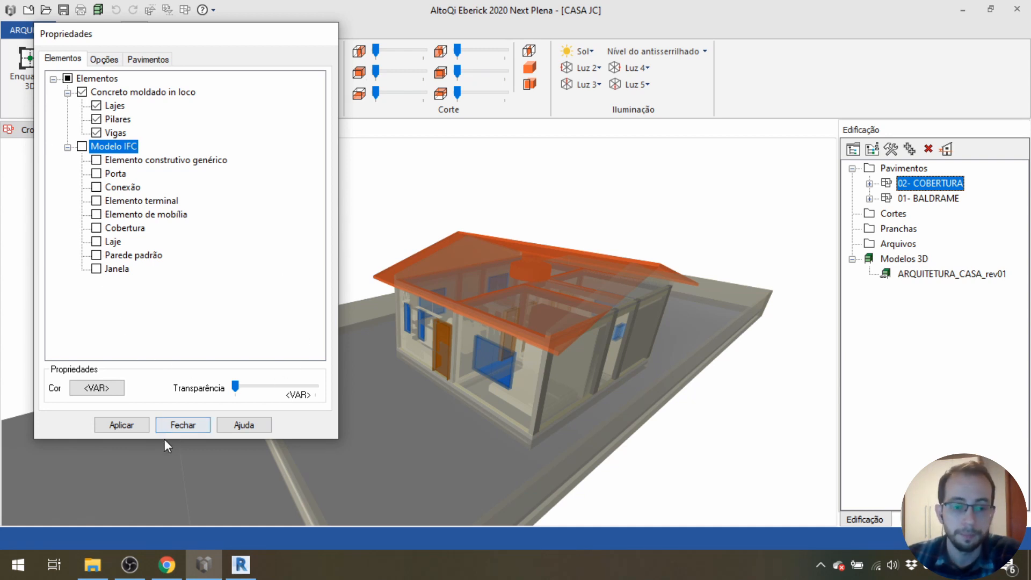
left_click(125, 428)
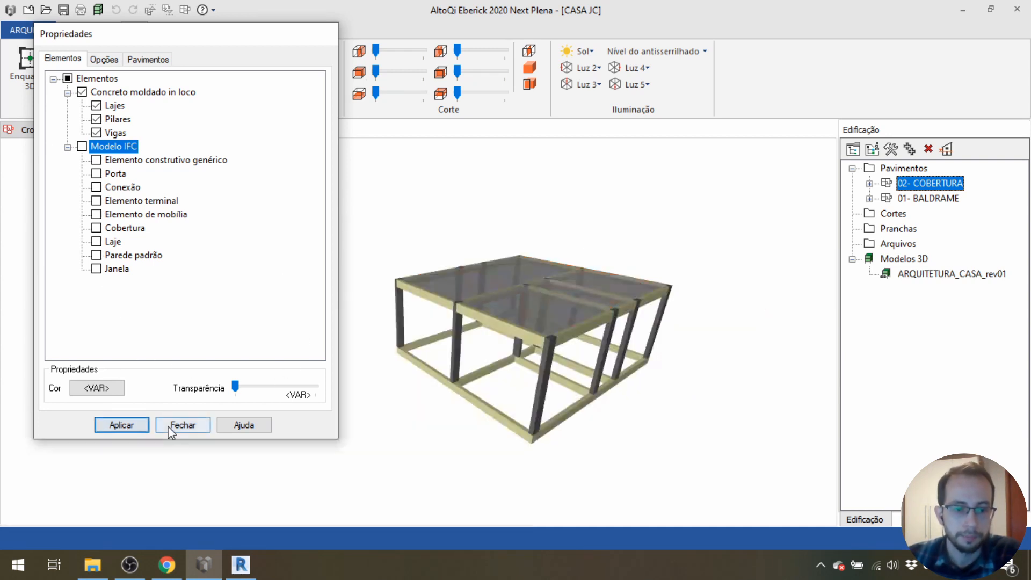
left_click(178, 425)
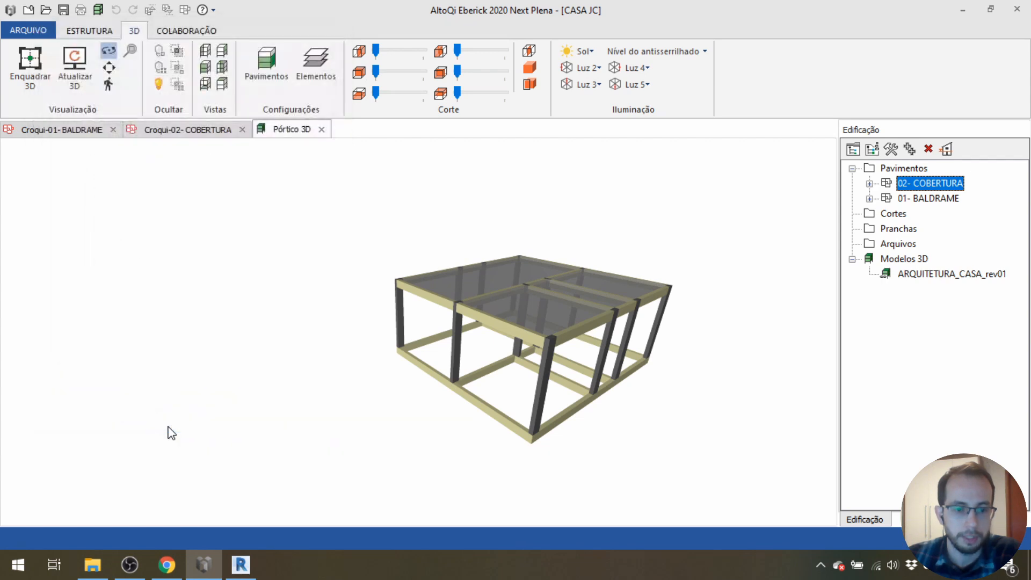
Examine the bare concrete frame from the front and above, and check the properties of COBERTURA beam V5 beside slab L1.
left_click_drag(348, 431, 386, 415)
left_click_drag(359, 344, 451, 221)
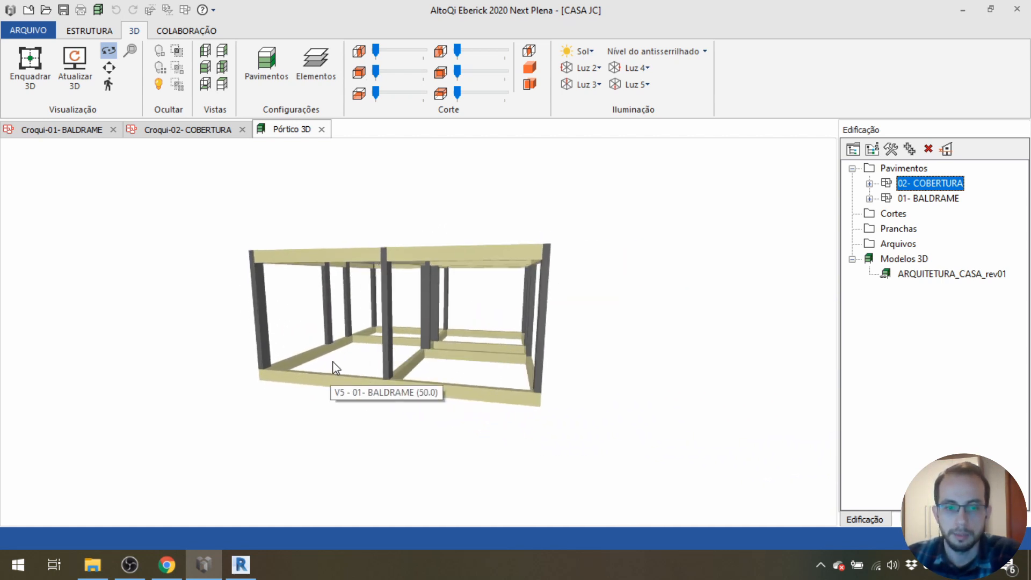
left_click_drag(334, 368, 482, 487)
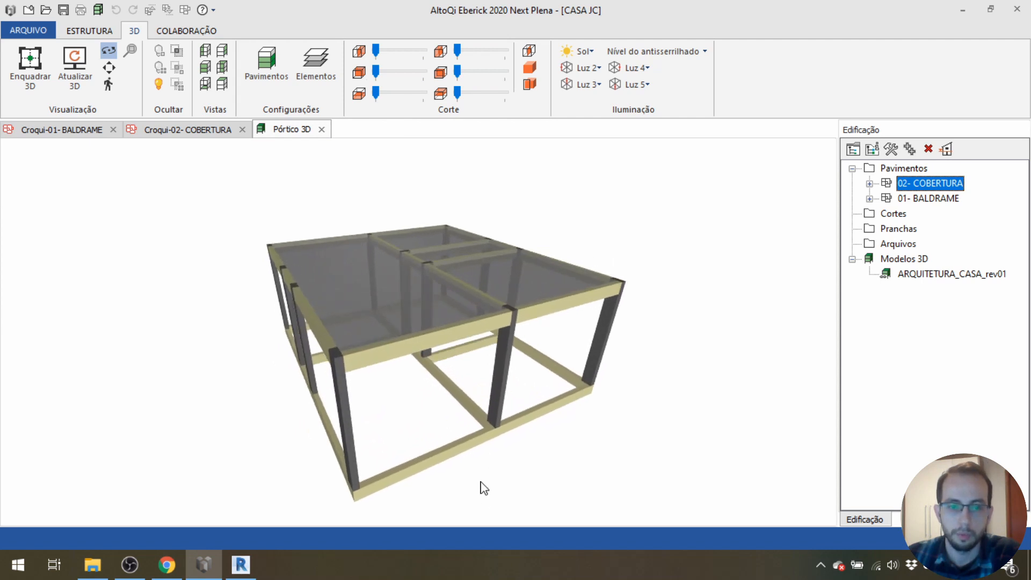
left_click(376, 287)
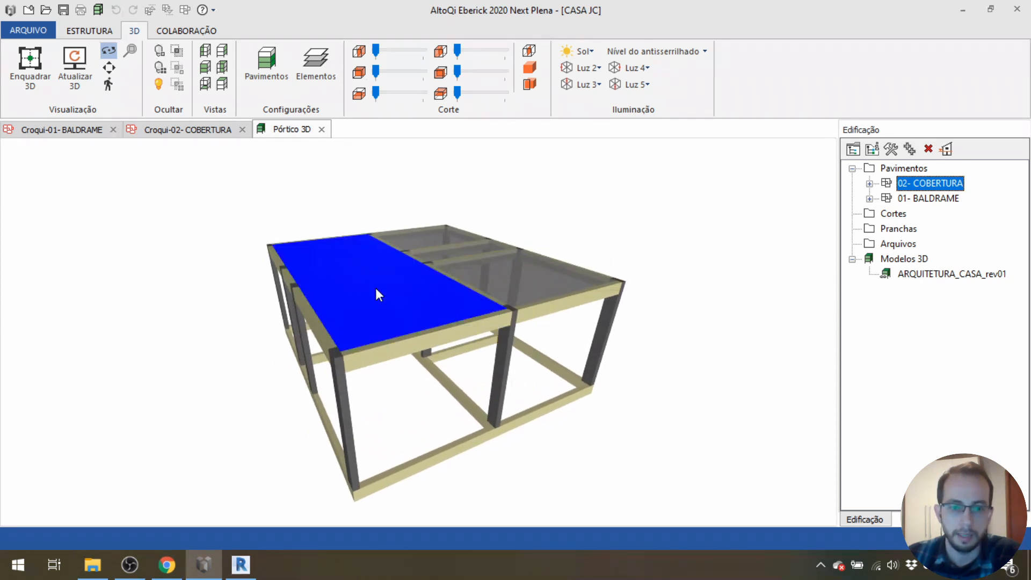
left_click(433, 347)
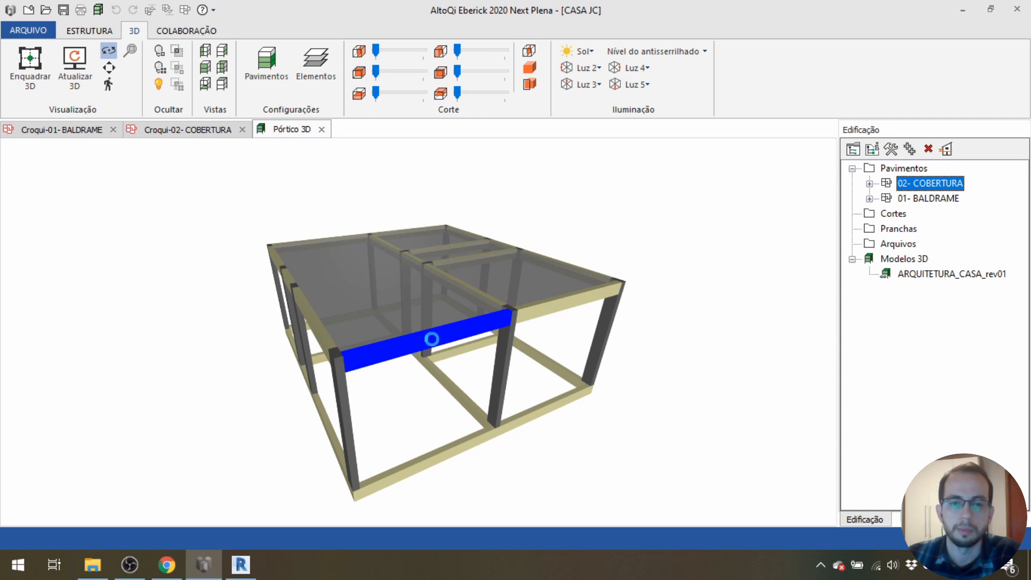
double_click(432, 339)
left_click_drag(567, 114, 817, 102)
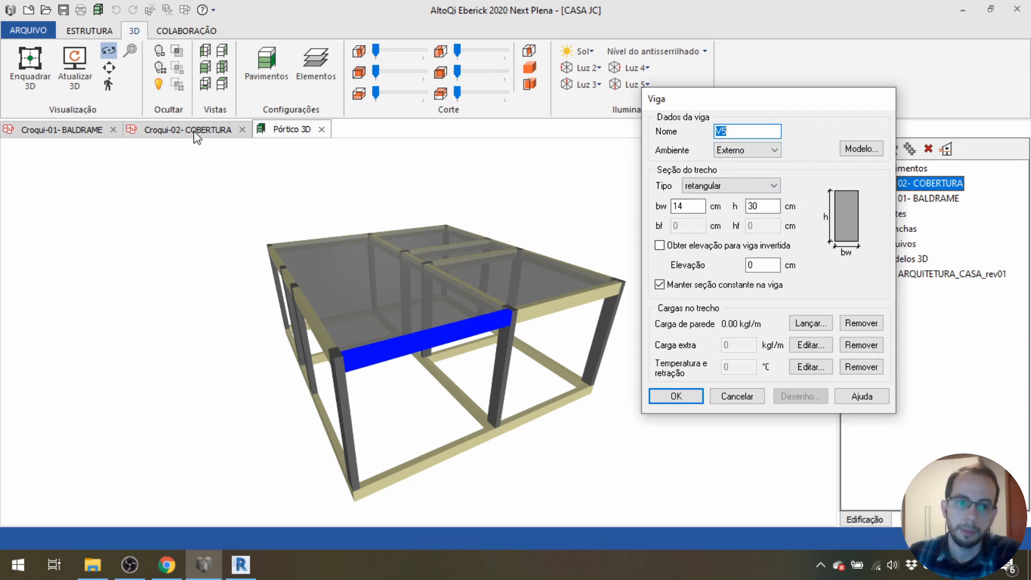
left_click_drag(703, 103, 716, 103)
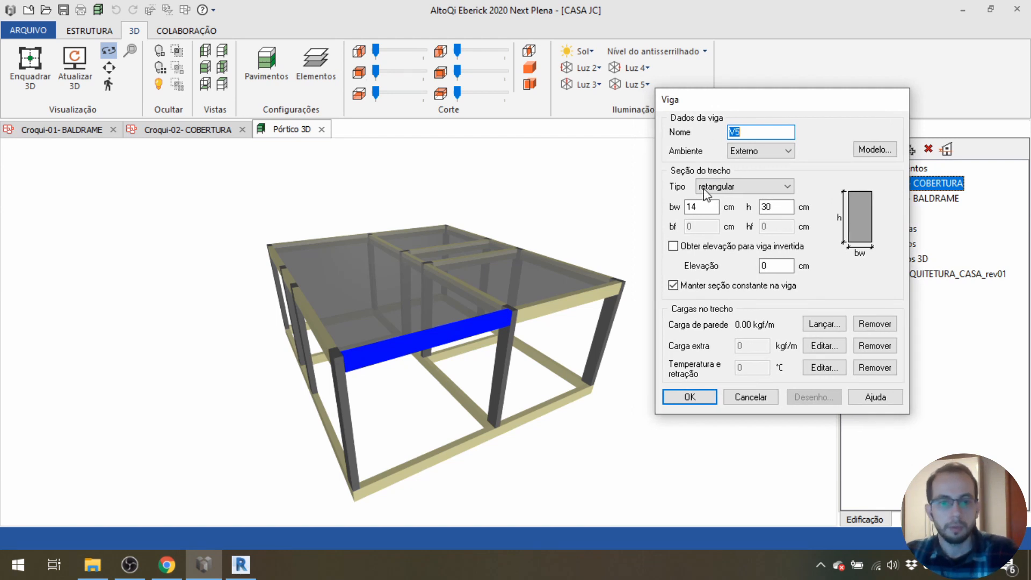
key("Escape")
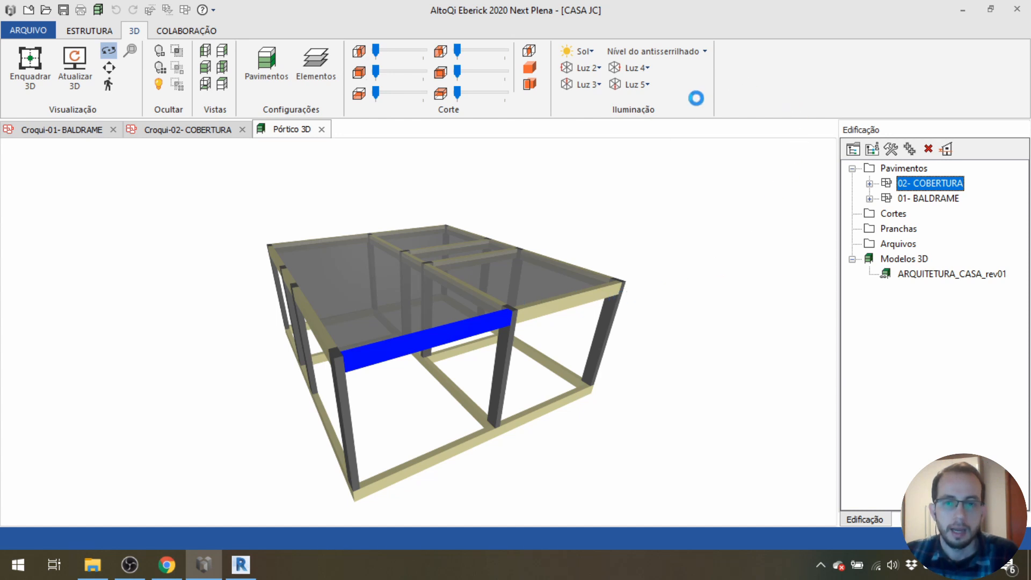
Check the properties of slab L1 in the 3D model, and highlight the corner column beside the smaller slabs.
left_click_drag(536, 67, 814, 81)
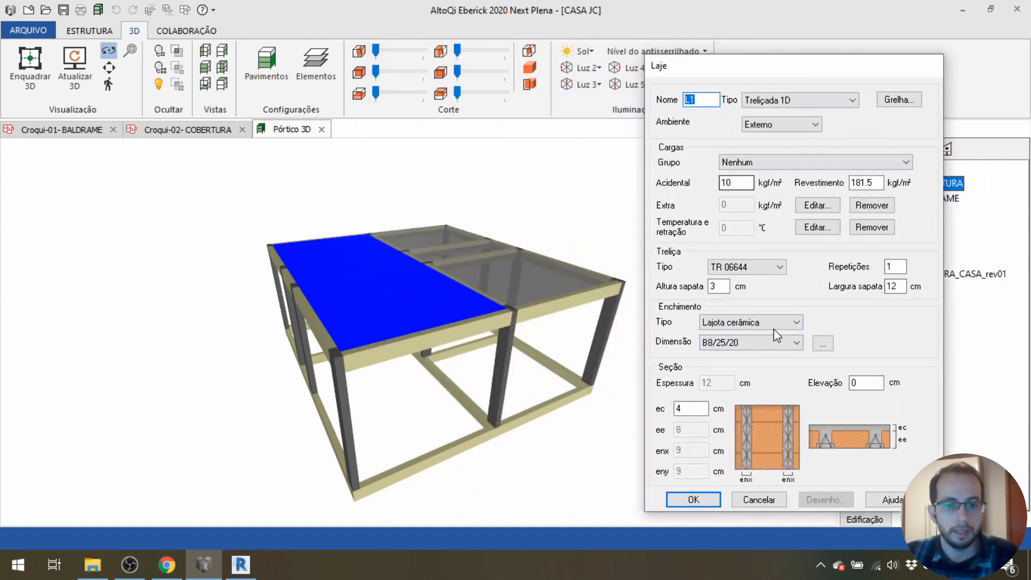
key("Escape")
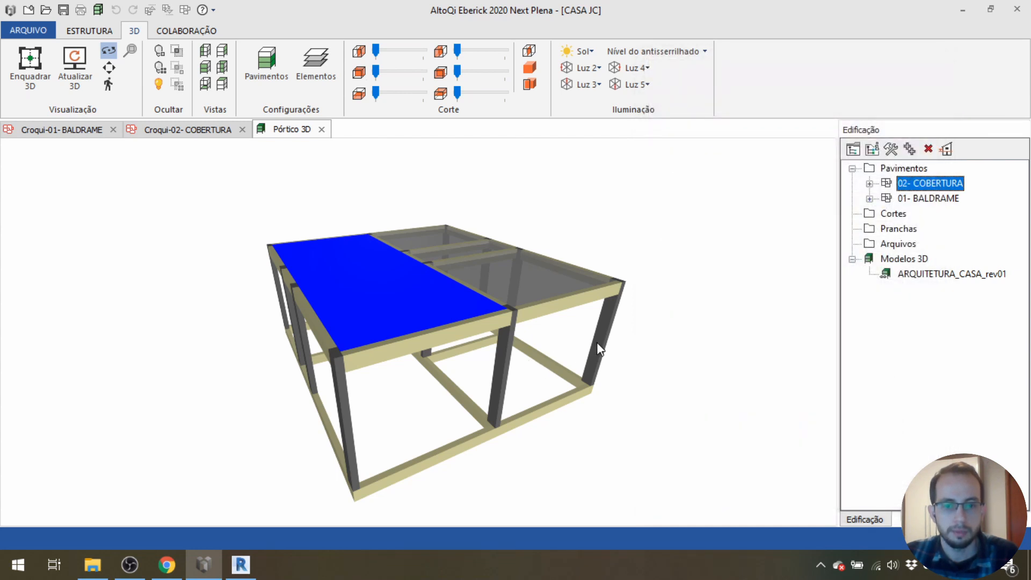
left_click(600, 349)
left_click_drag(648, 311, 268, 164)
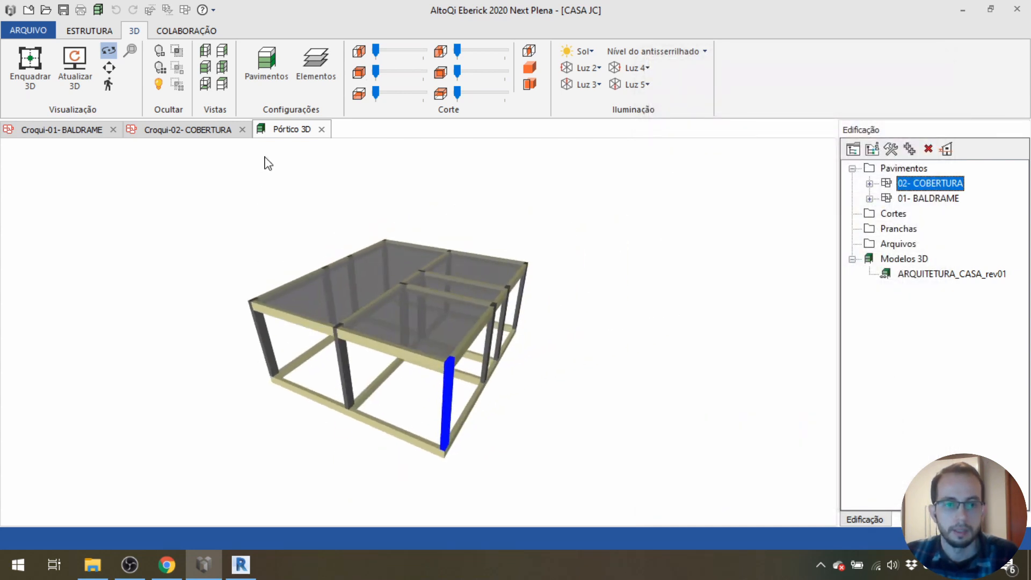
Close the Pórtico 3D view and the COBERTURA plan to return to the BALDRAME plan.
left_click(321, 130)
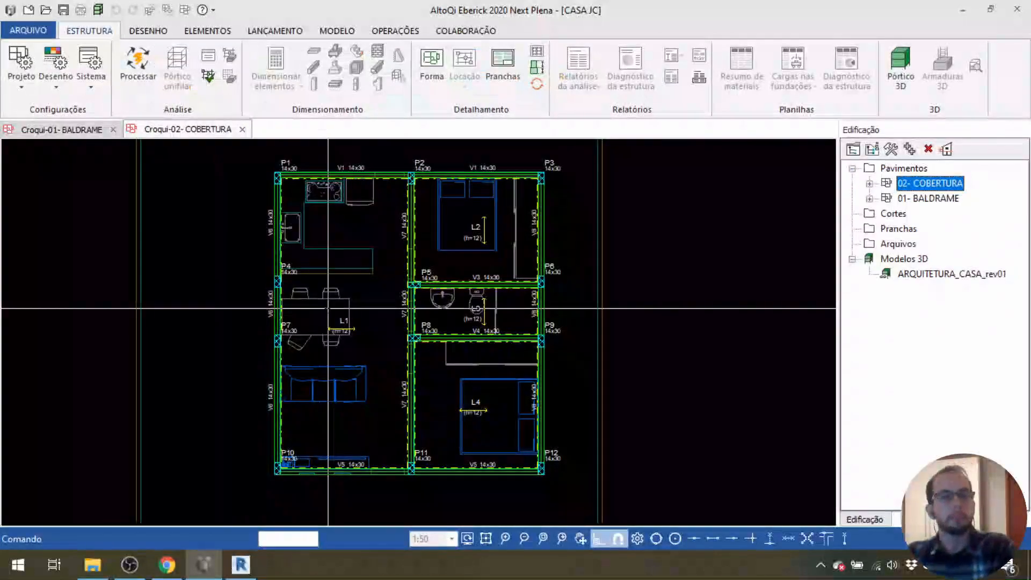
scroll(311, 356, "down", 2)
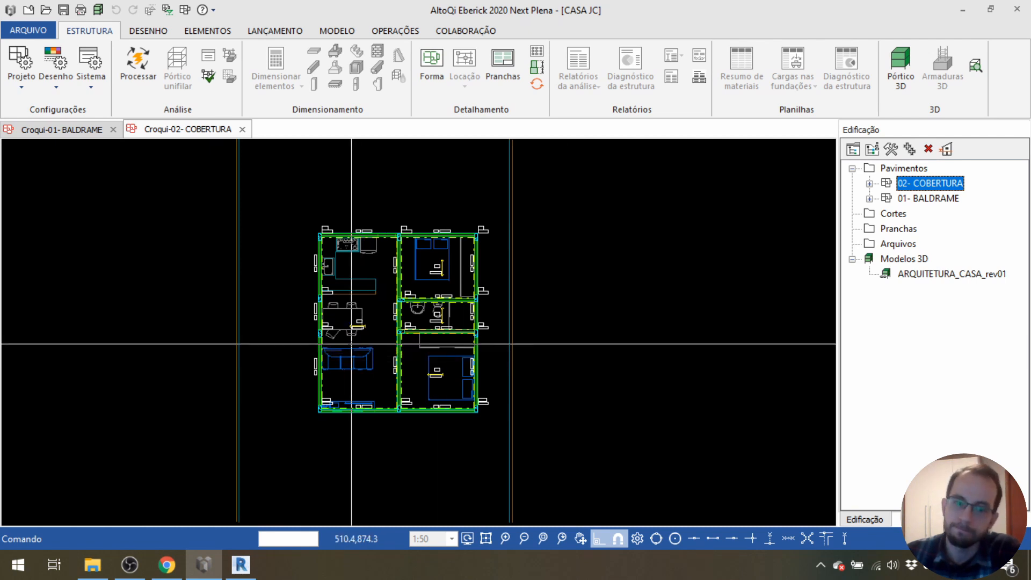
scroll(351, 344, "up", 2)
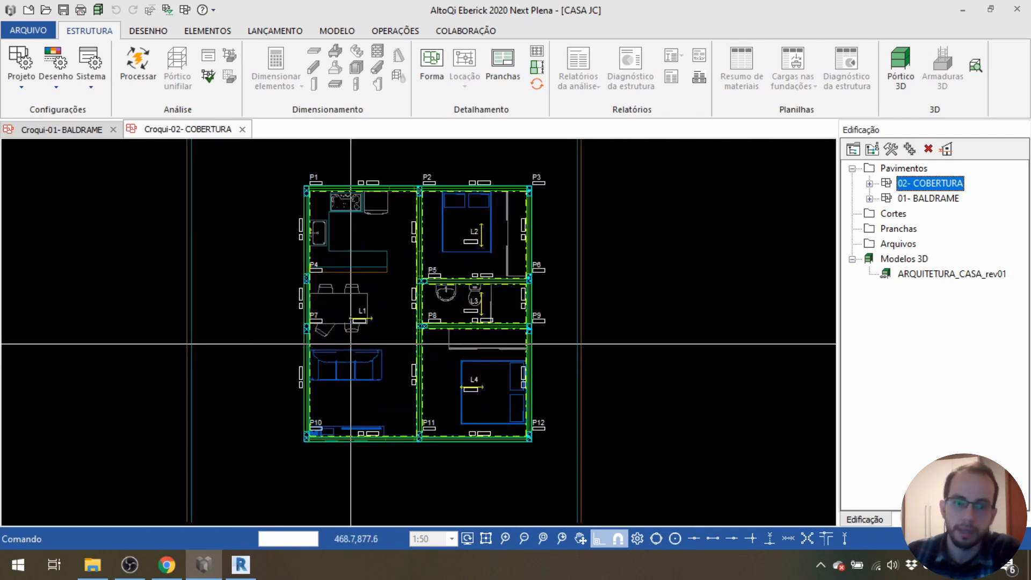
left_click(242, 130)
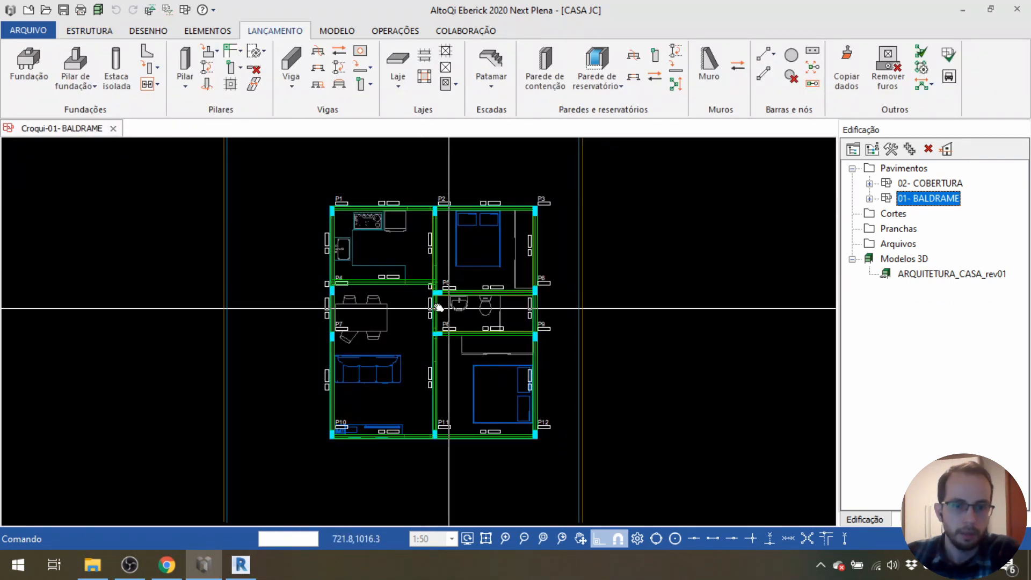
Open the linear load settings for the BALDRAME floor and examine the wall load's height, thickness and specific weight.
middle_click_drag(459, 315, 390, 300)
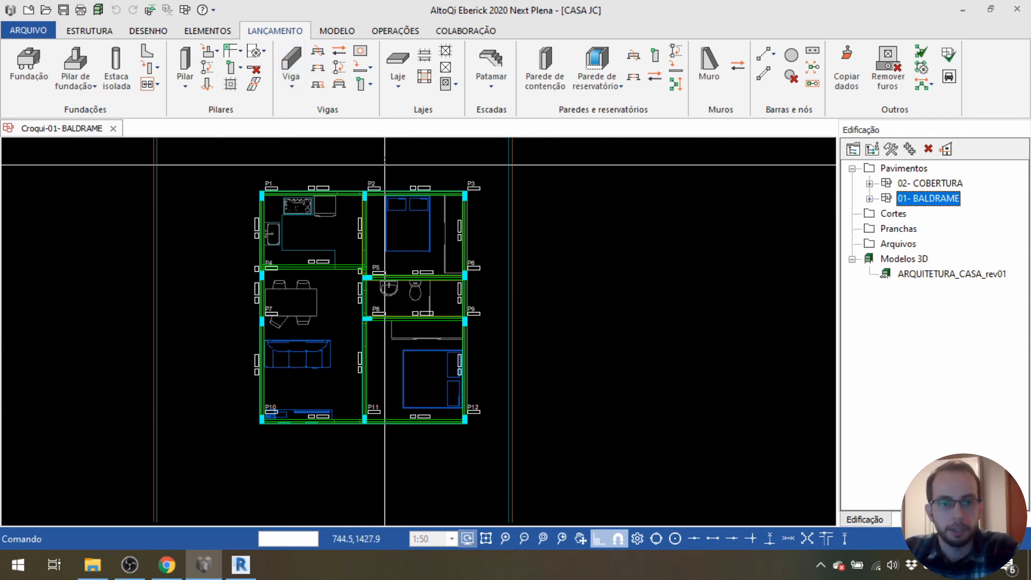
middle_click_drag(370, 195, 367, 236)
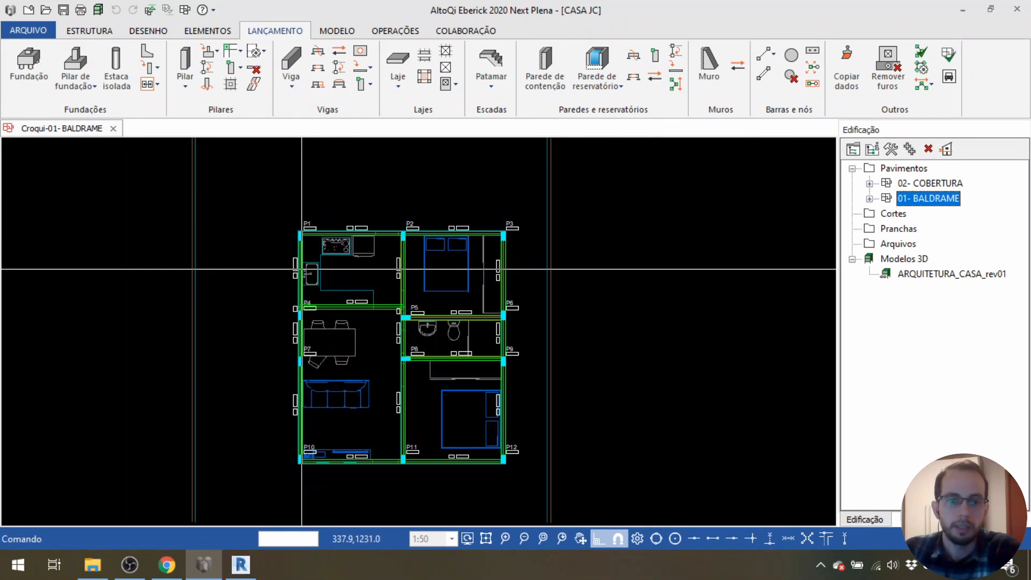
scroll(358, 232, "up", 1)
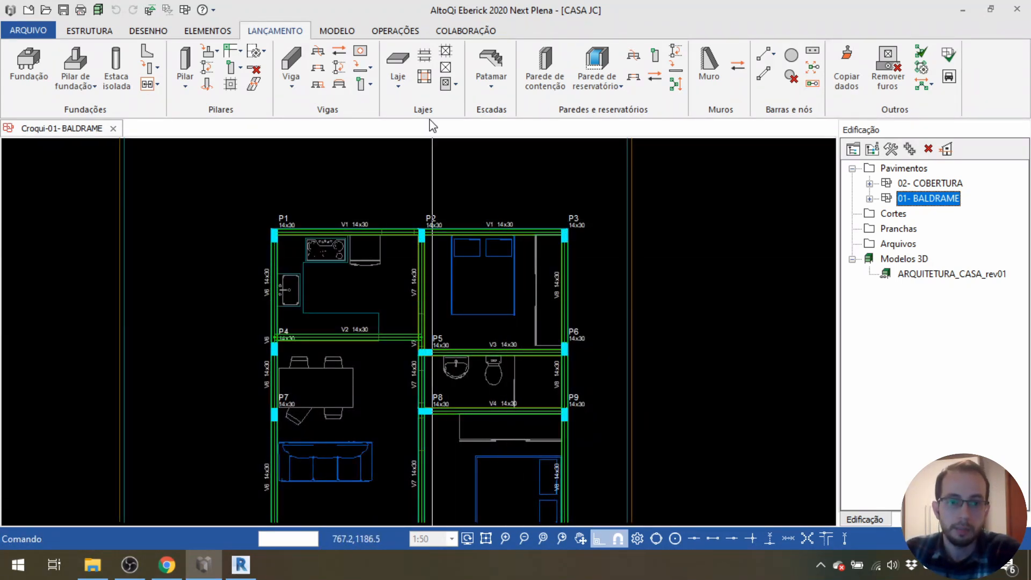
left_click(354, 35)
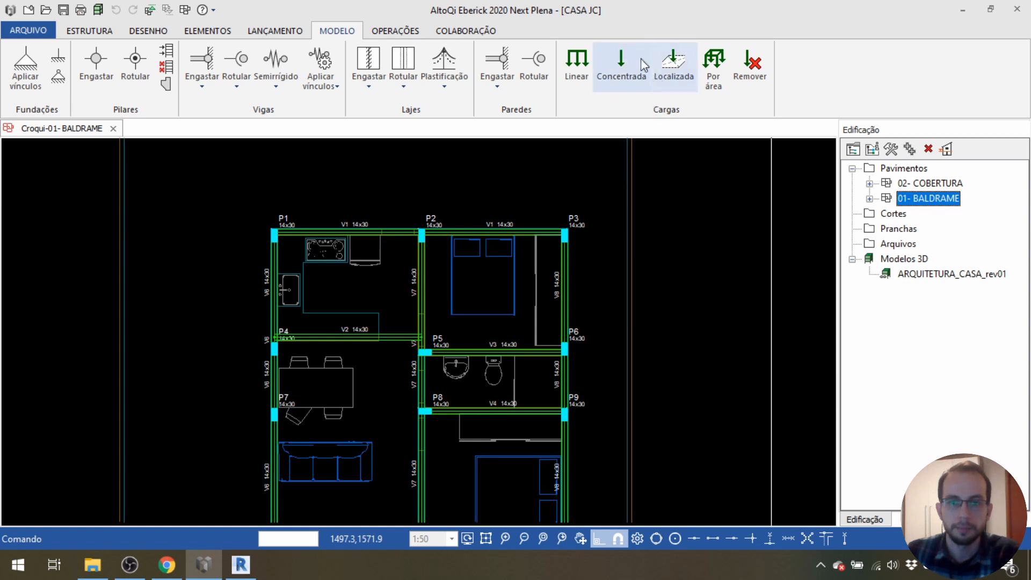
left_click(582, 61)
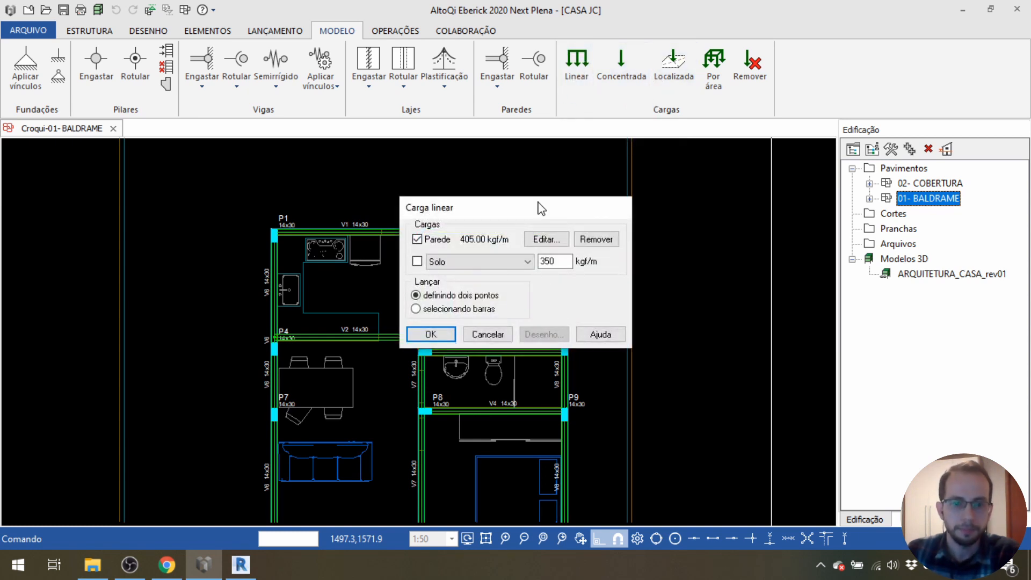
left_click_drag(538, 203, 677, 119)
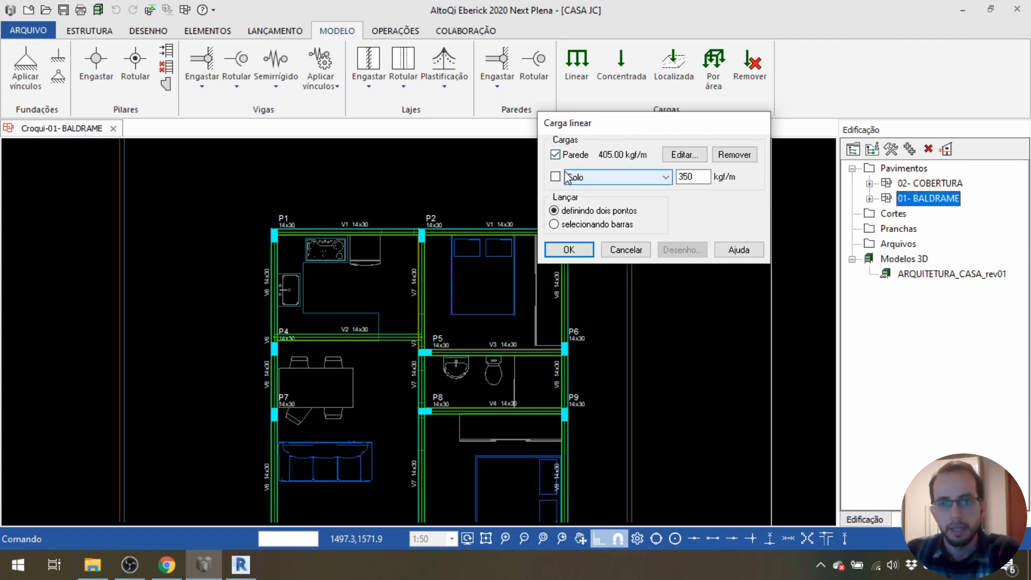
left_click_drag(612, 123, 706, 128)
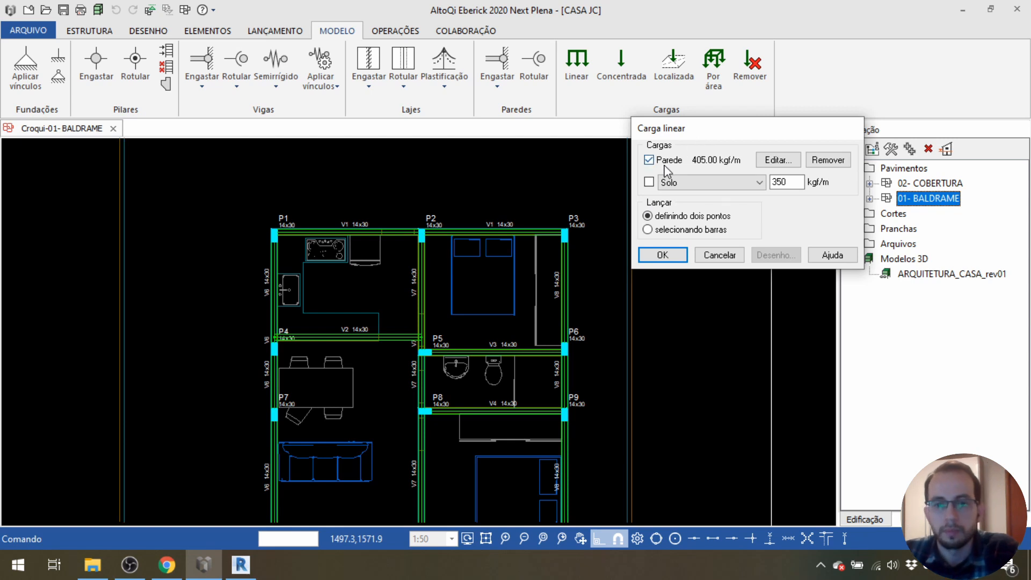
left_click(775, 161)
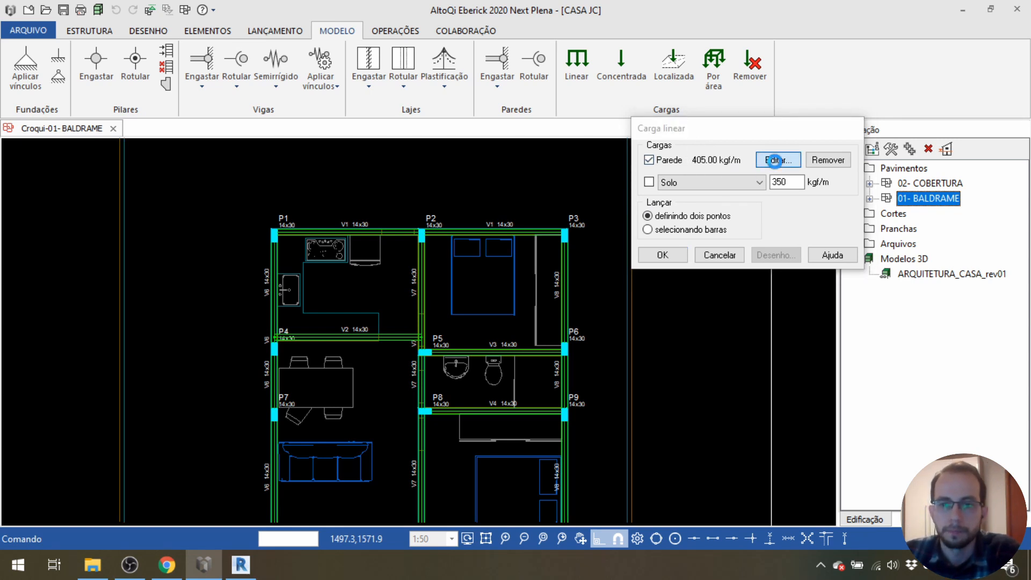
left_click_drag(560, 168, 820, 162)
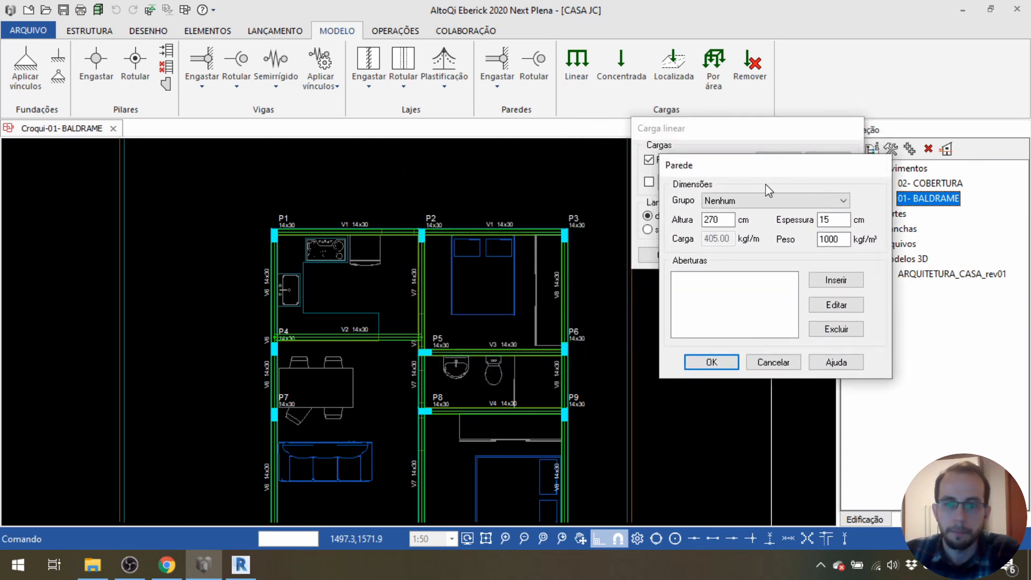
left_click_drag(721, 220, 706, 221)
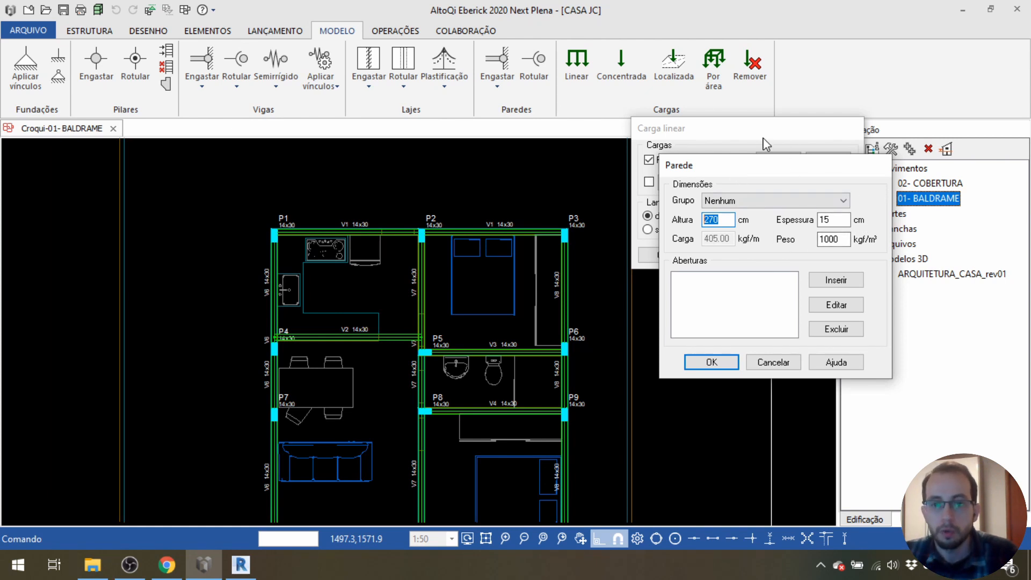
key("Return")
key("Return")
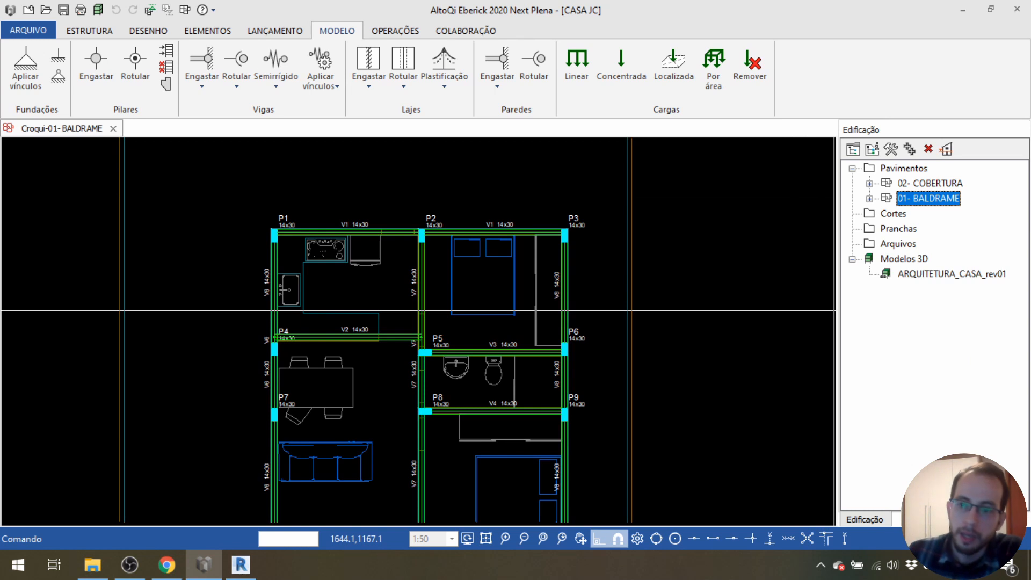
Check the heights and levels of the COBERTURA and BALDRAME floors in the building properties.
left_click(872, 154)
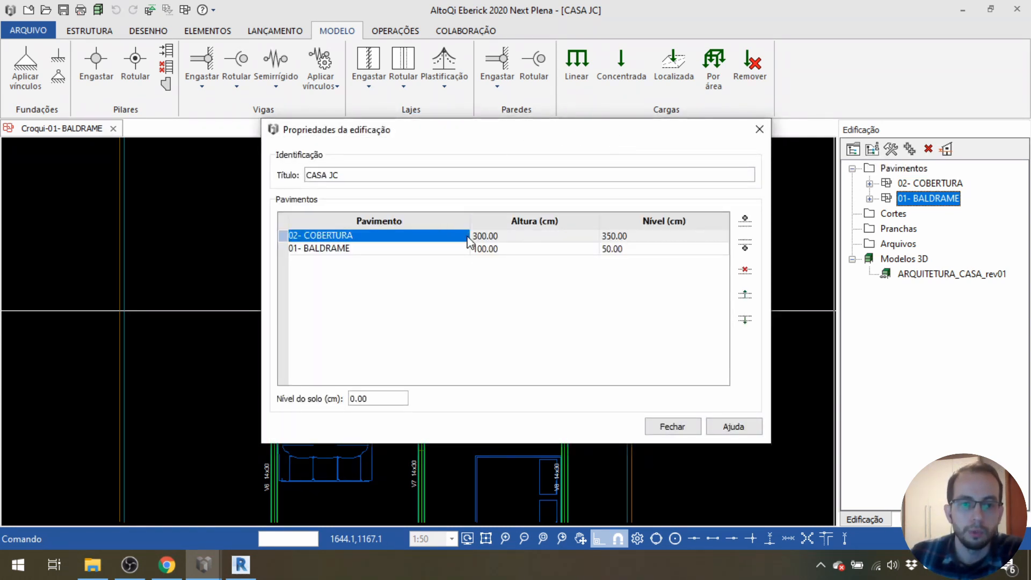
double_click(412, 249)
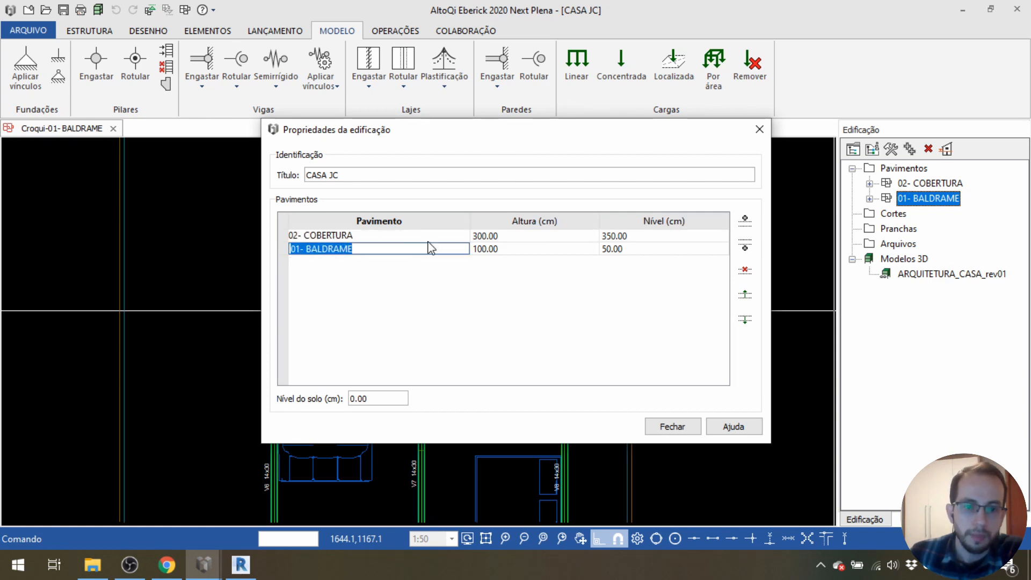
left_click(428, 240)
left_click(428, 240)
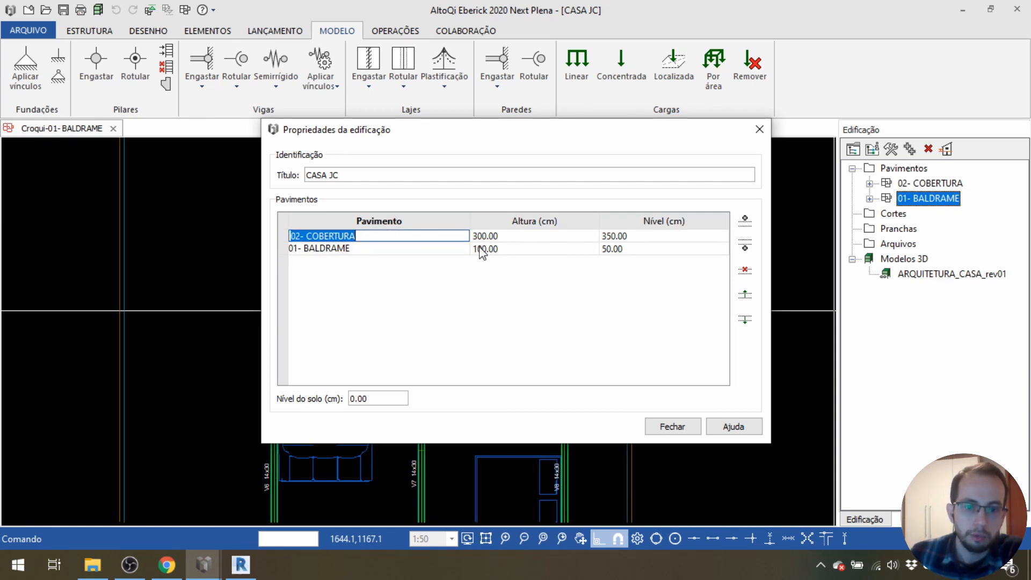
left_click(761, 131)
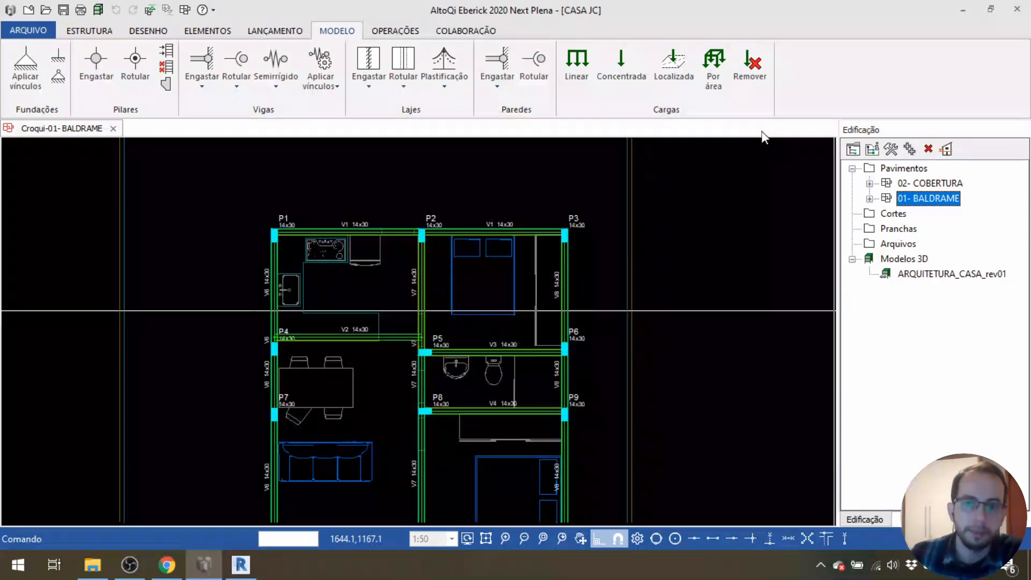
Examine the BALDRAME beams along the frame's outer edge in the 3D model, and return to the BALDRAME plan.
left_click(150, 10)
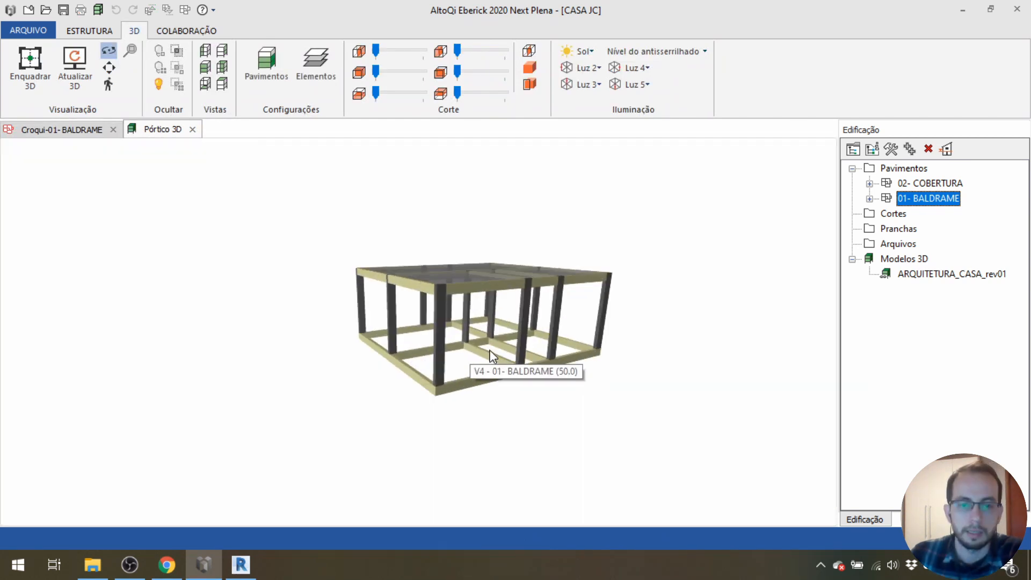
left_click_drag(493, 240, 597, 277)
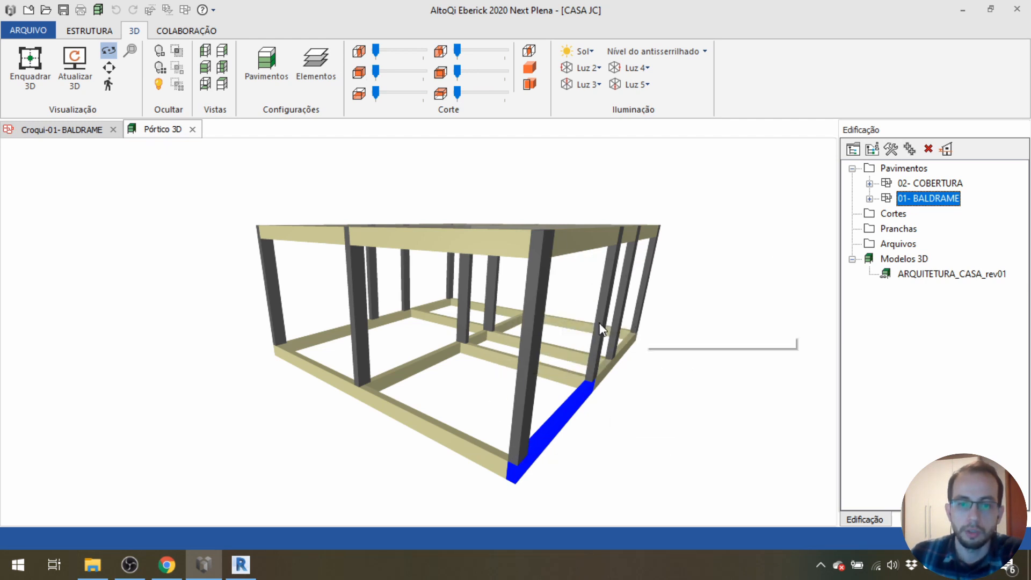
left_click(83, 132)
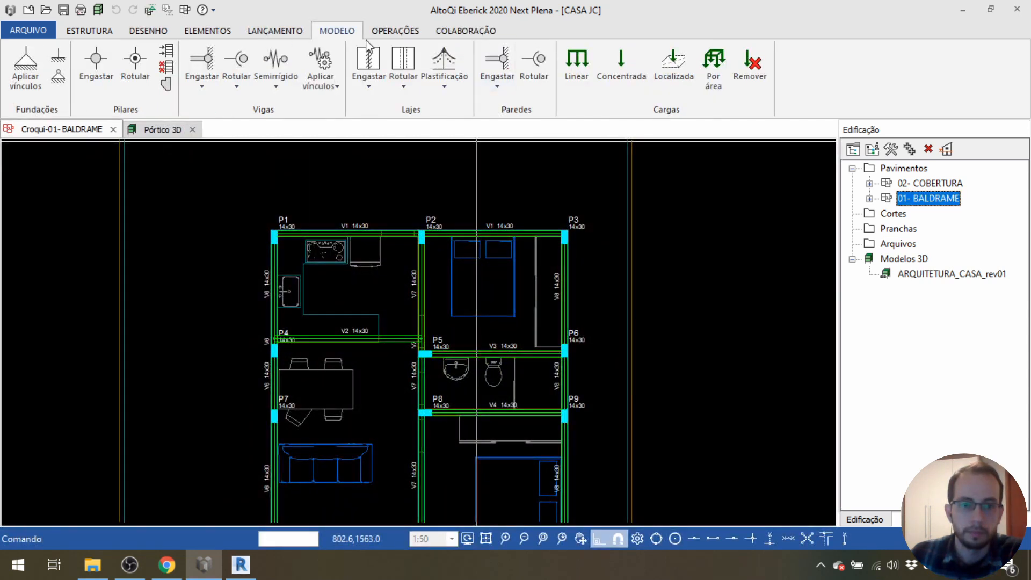
left_click(579, 72)
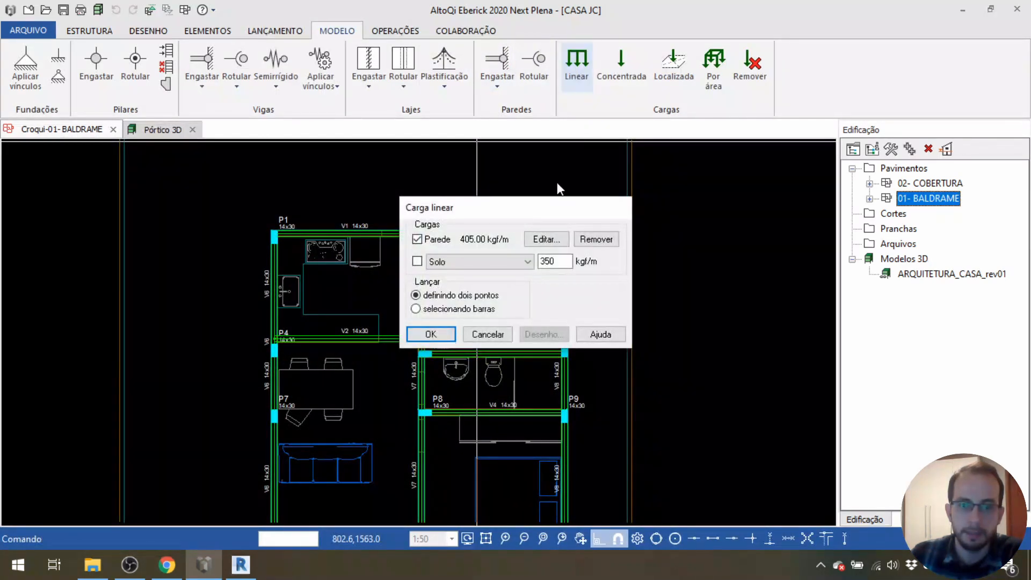
left_click_drag(556, 213, 739, 157)
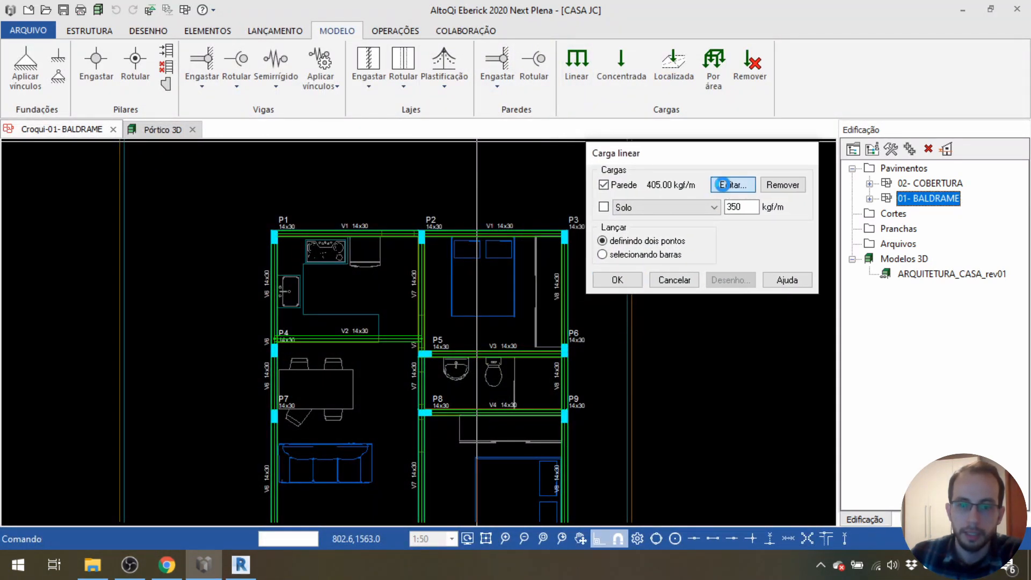
left_click(723, 185)
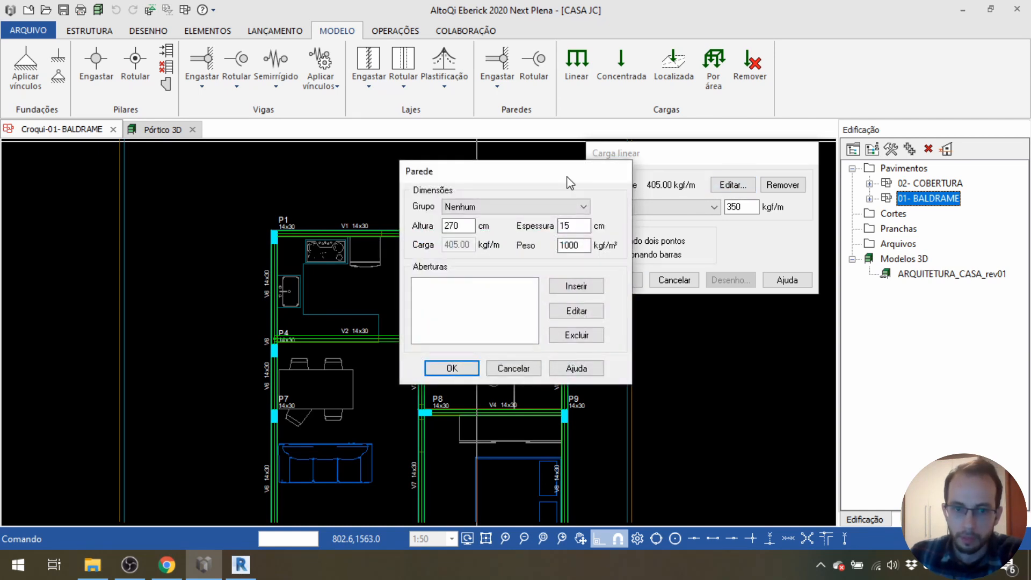
left_click_drag(527, 173, 750, 167)
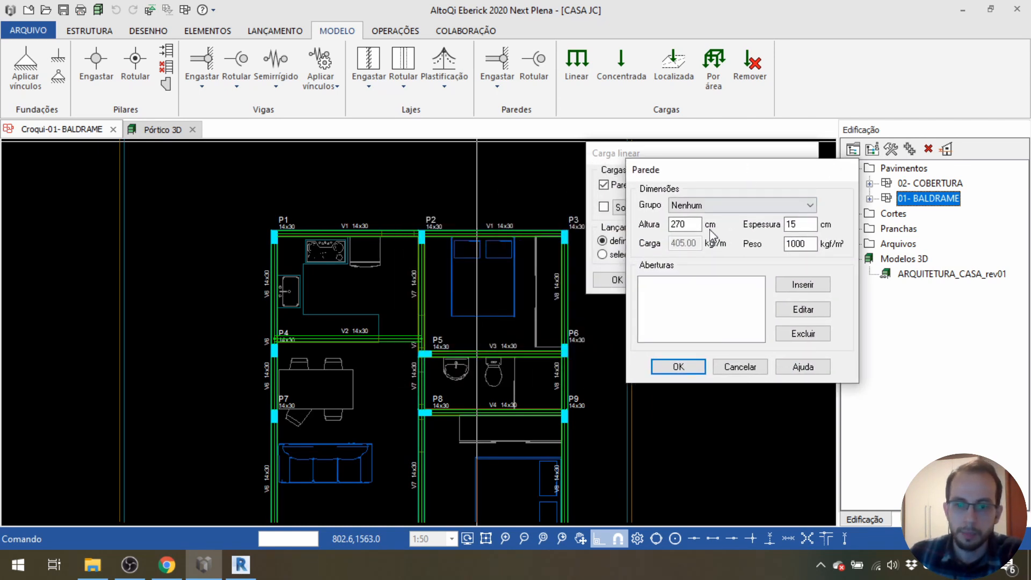
double_click(674, 223)
type("300")
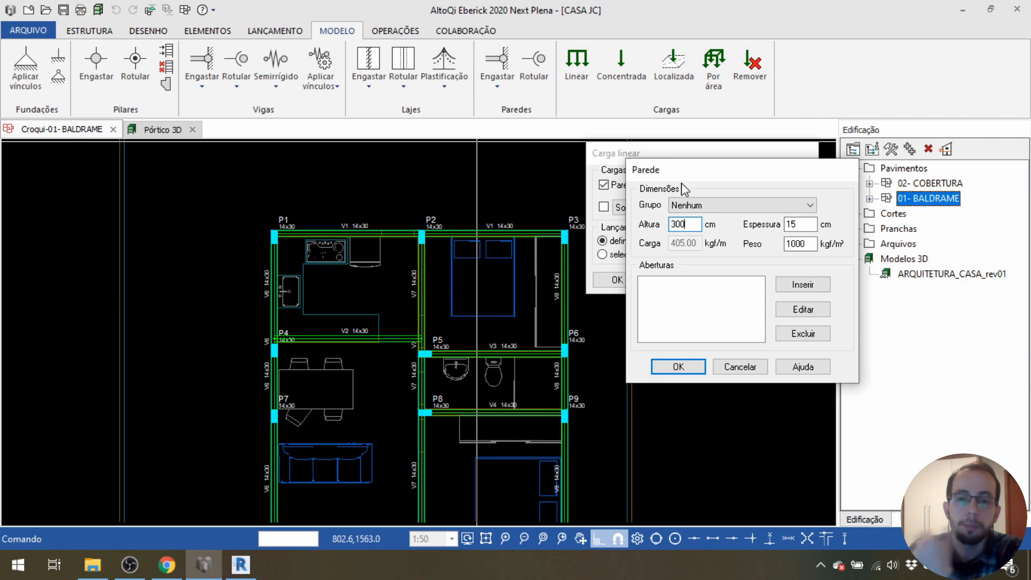
key("Return")
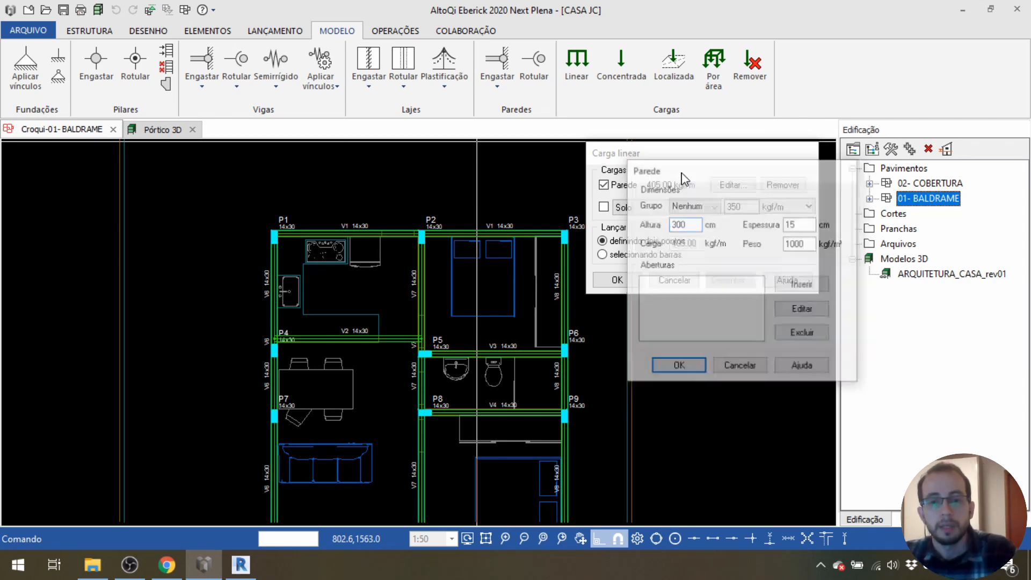
key("Return")
Compare the BALDRAME and COBERTURA beam levels around the columns in the 3D model, and return to the BALDRAME plan.
left_click(161, 130)
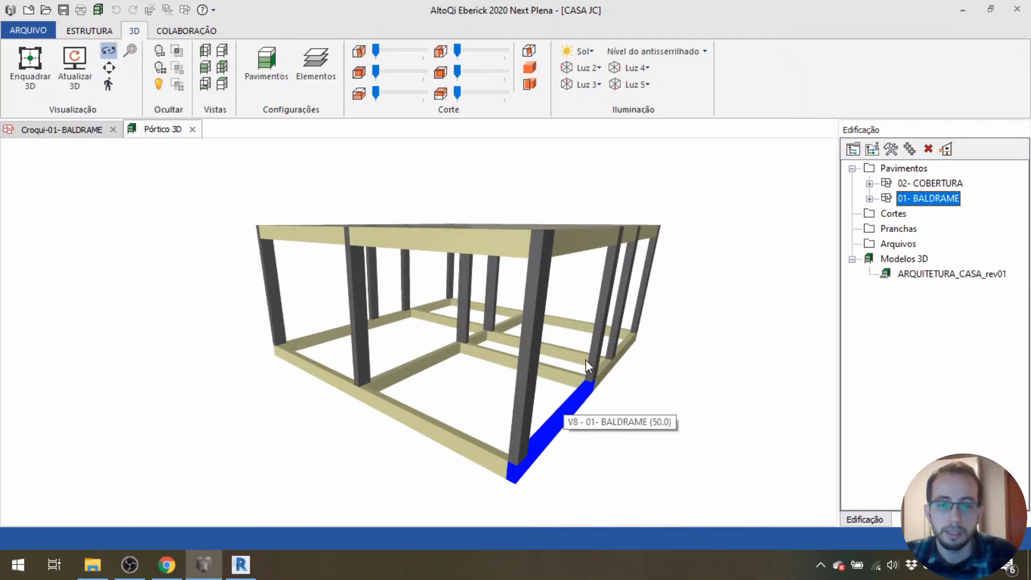
left_click_drag(602, 253, 555, 461)
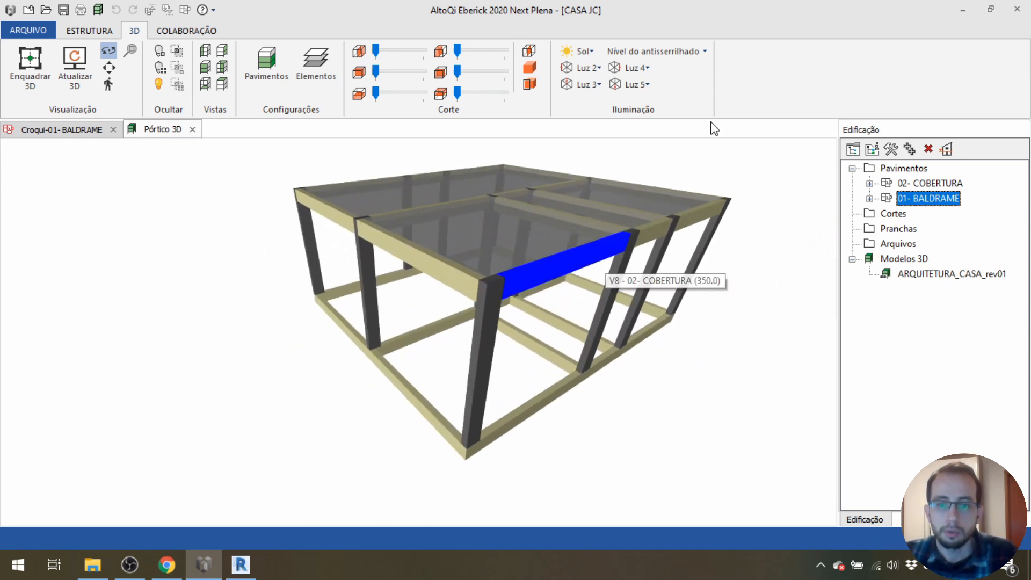
left_click_drag(653, 240, 633, 189)
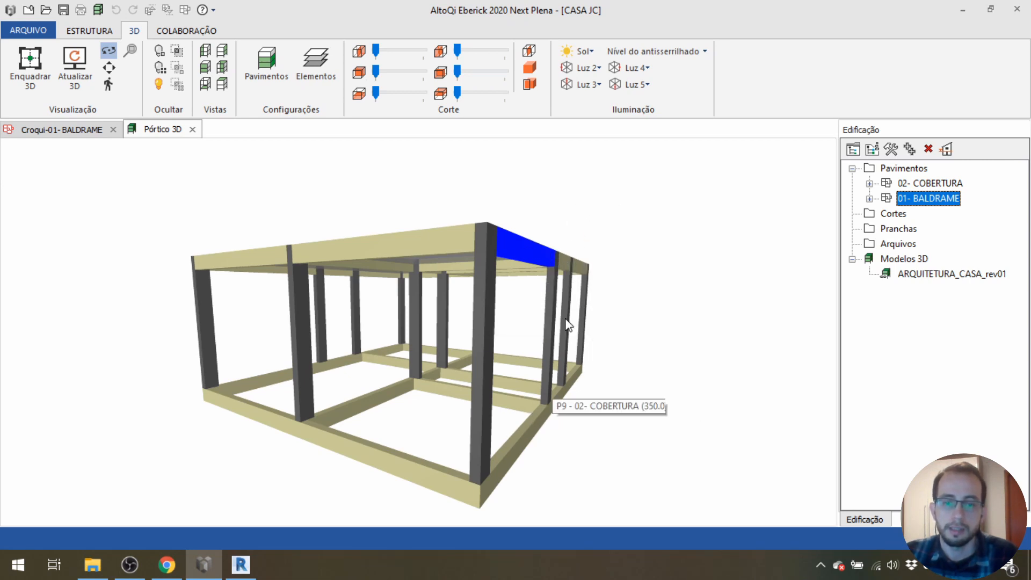
left_click(581, 221)
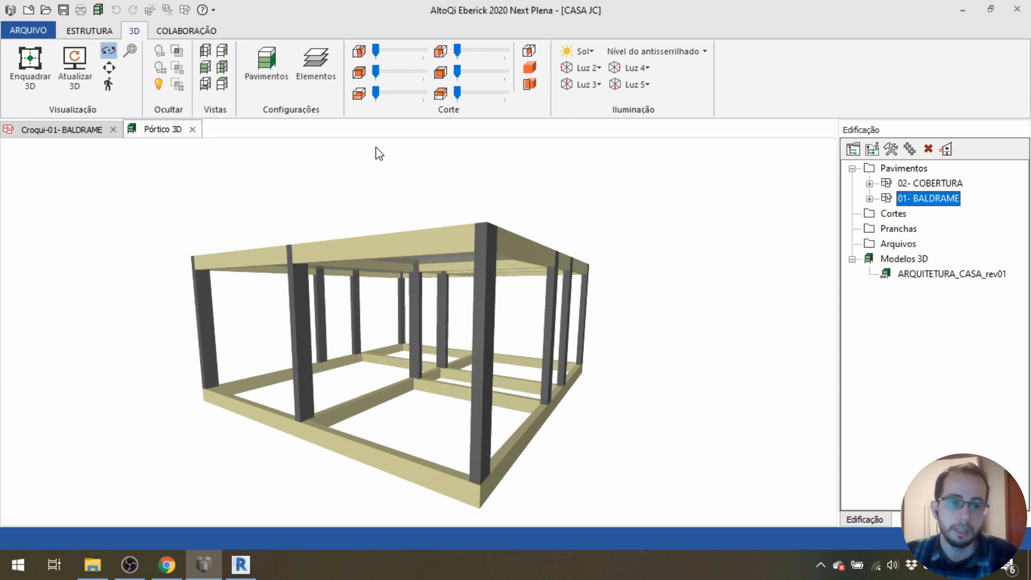
left_click(86, 129)
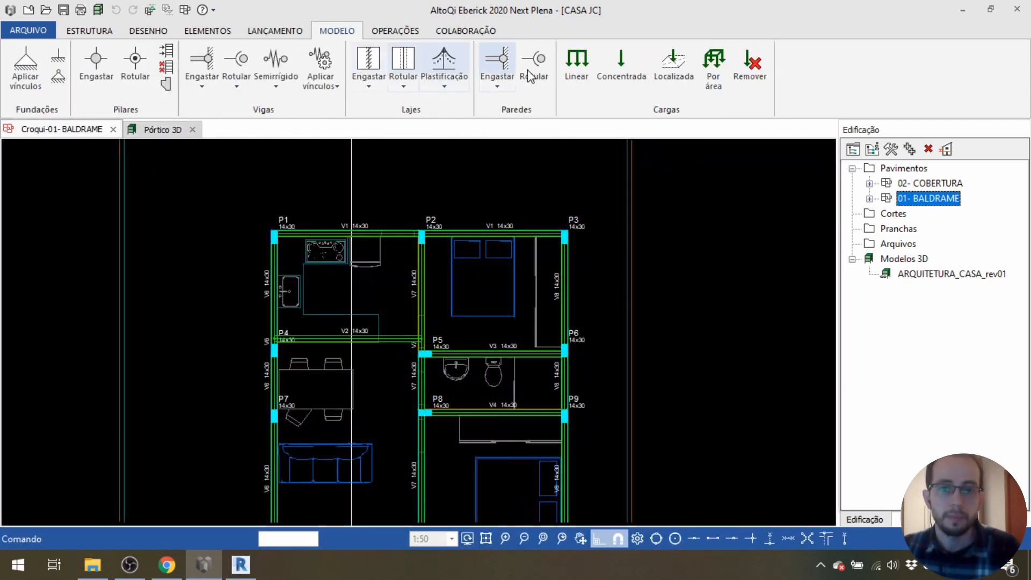
Set the linear wall load's specific weight to 1300 kgf/m³ and choose placement by selecting bars.
left_click(574, 66)
left_click(546, 239)
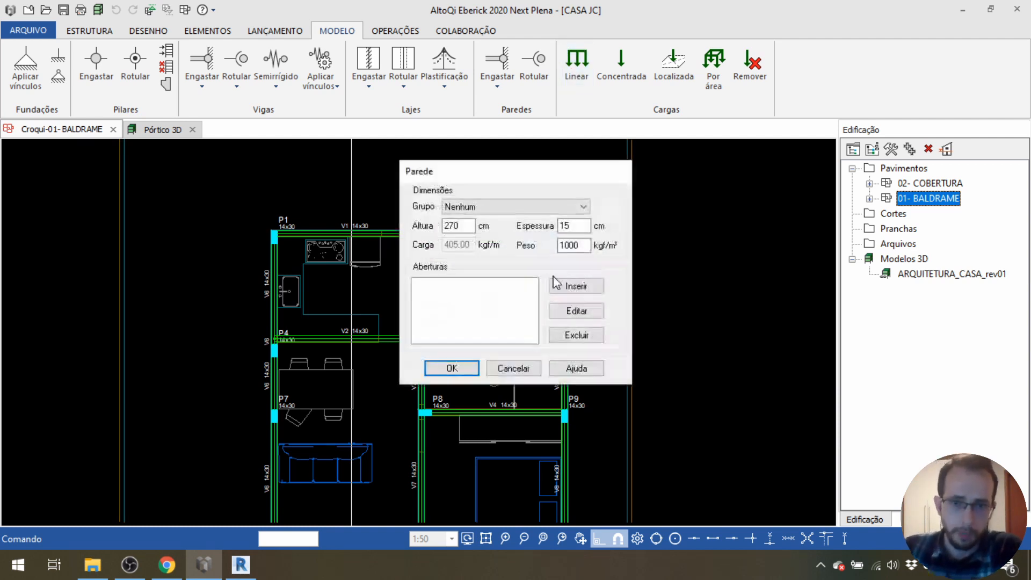
left_click_drag(472, 229, 429, 224)
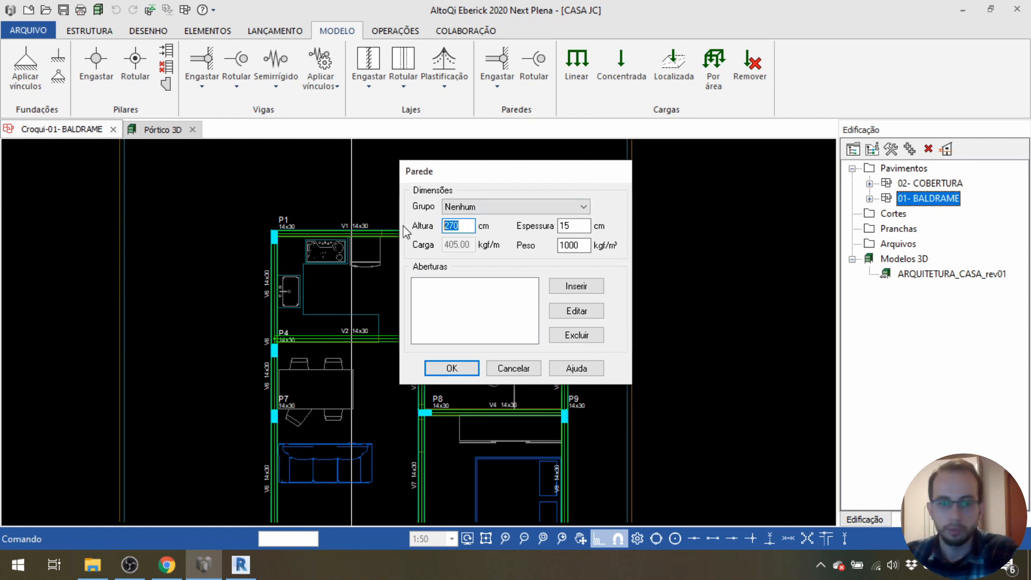
left_click(578, 226)
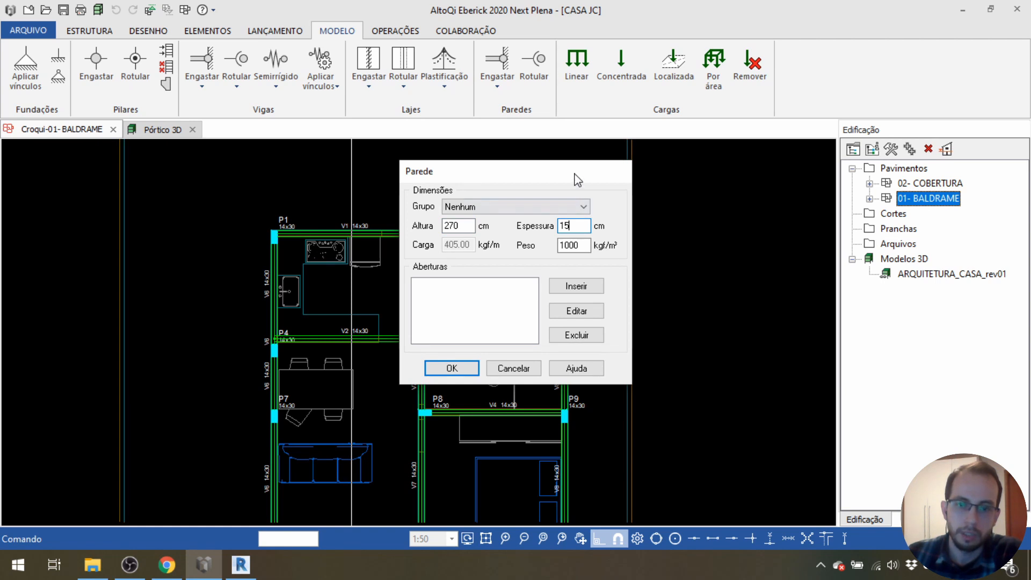
left_click_drag(574, 173, 665, 162)
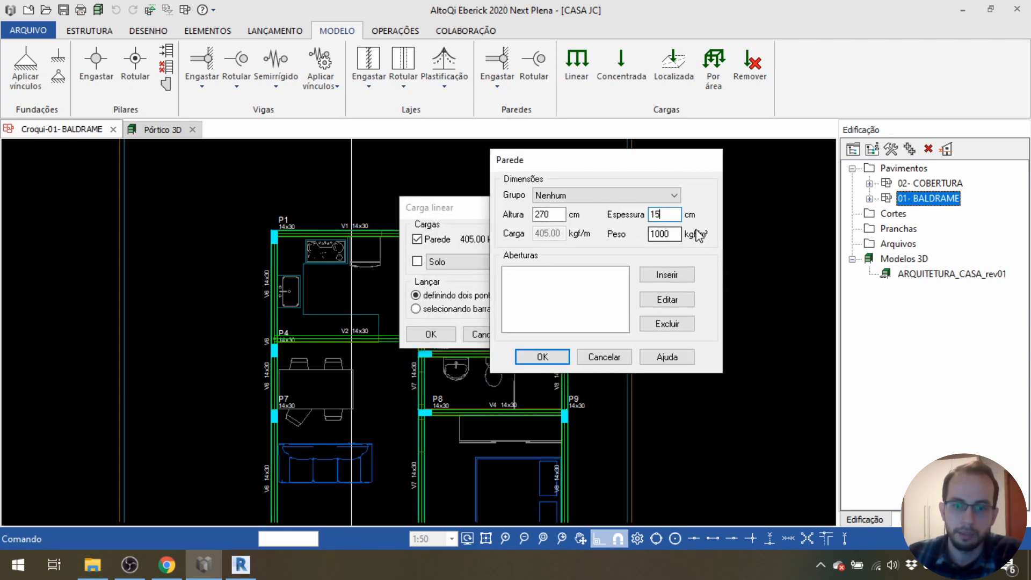
left_click_drag(678, 238, 639, 235)
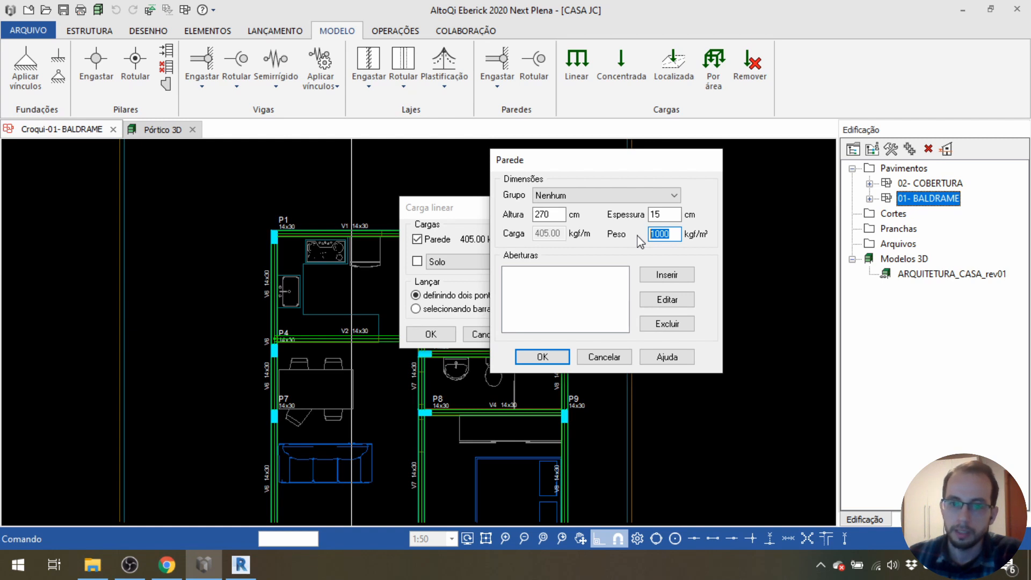
type("1300")
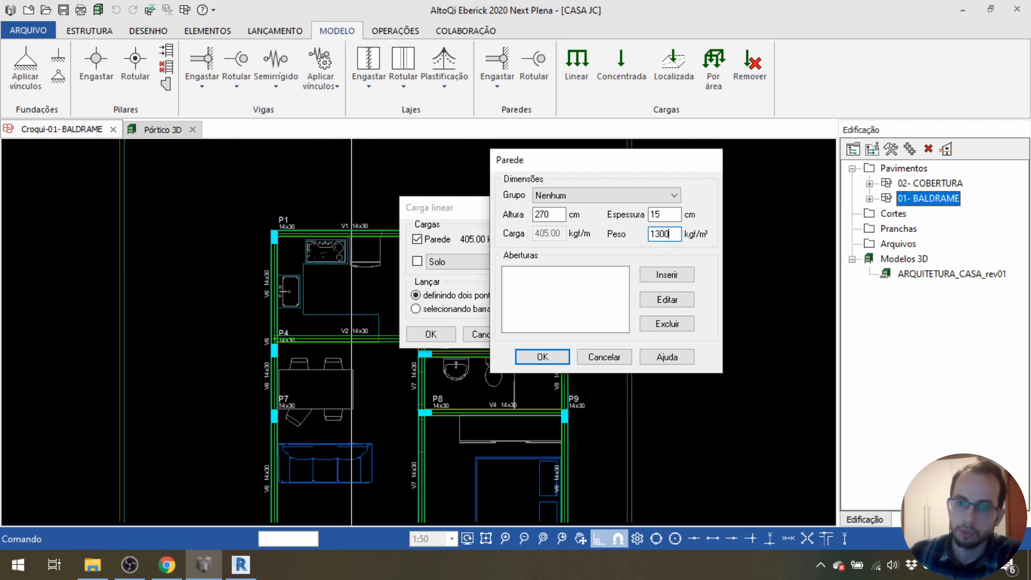
left_click(674, 215)
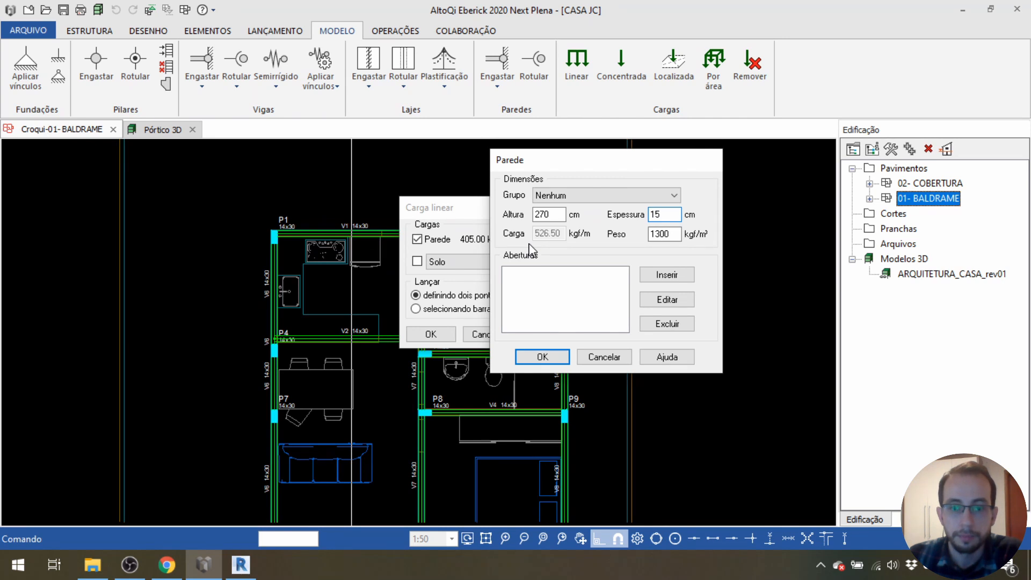
left_click(540, 357)
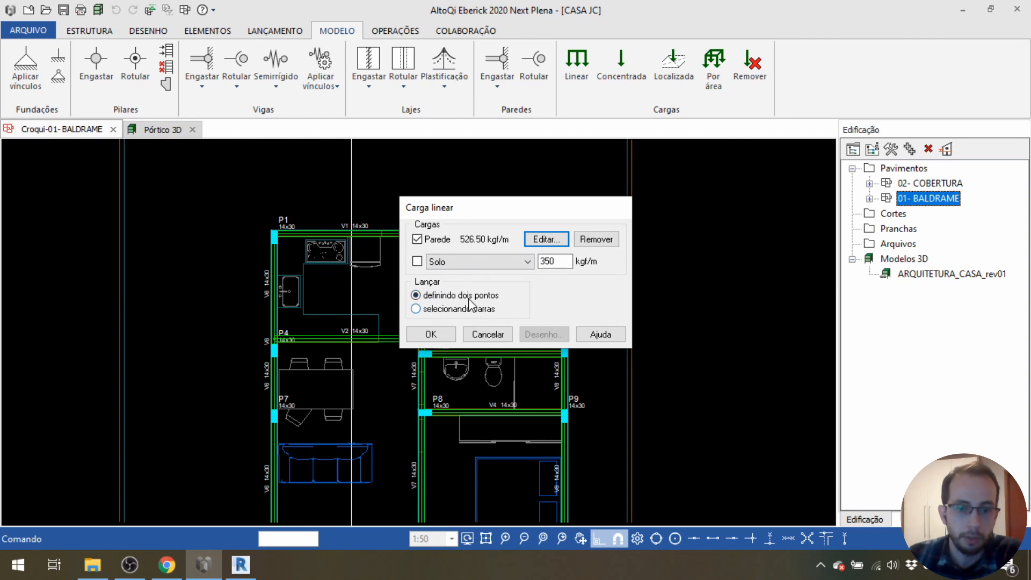
left_click(435, 310)
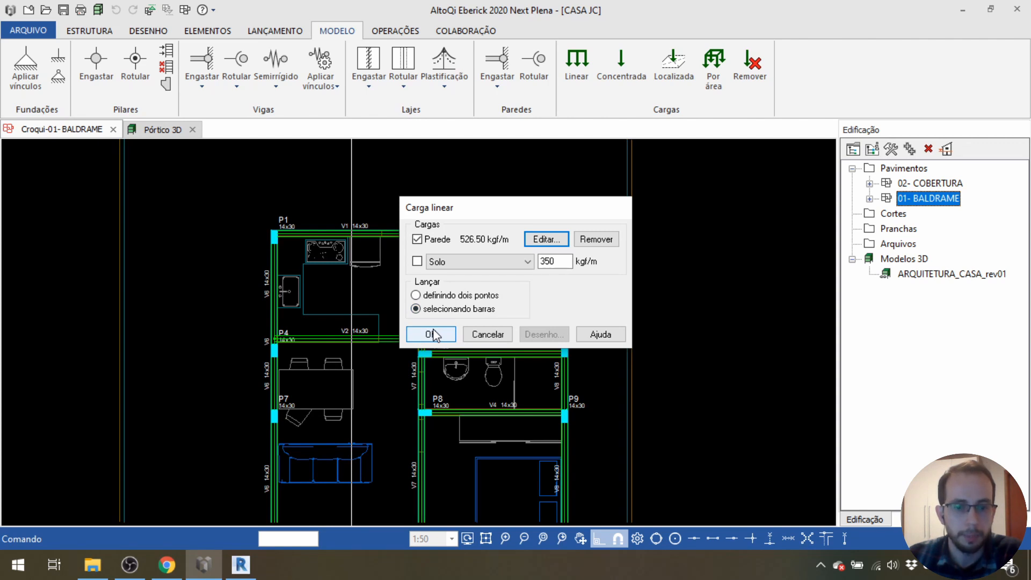
left_click(432, 334)
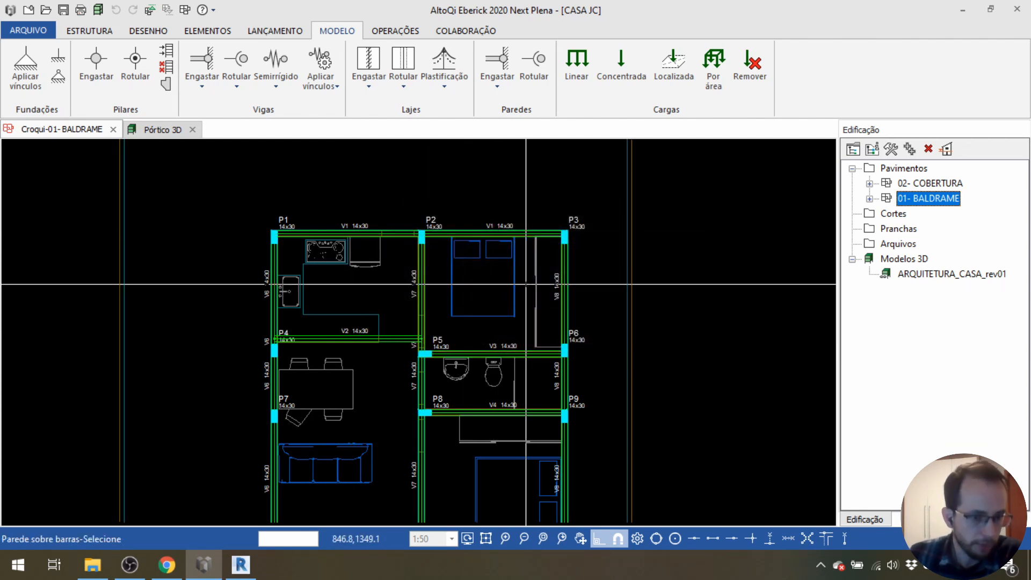
Apply the wall load to all beams of the BALDRAME floor.
scroll(591, 348, "down", 3)
middle_click_drag(589, 344, 606, 309)
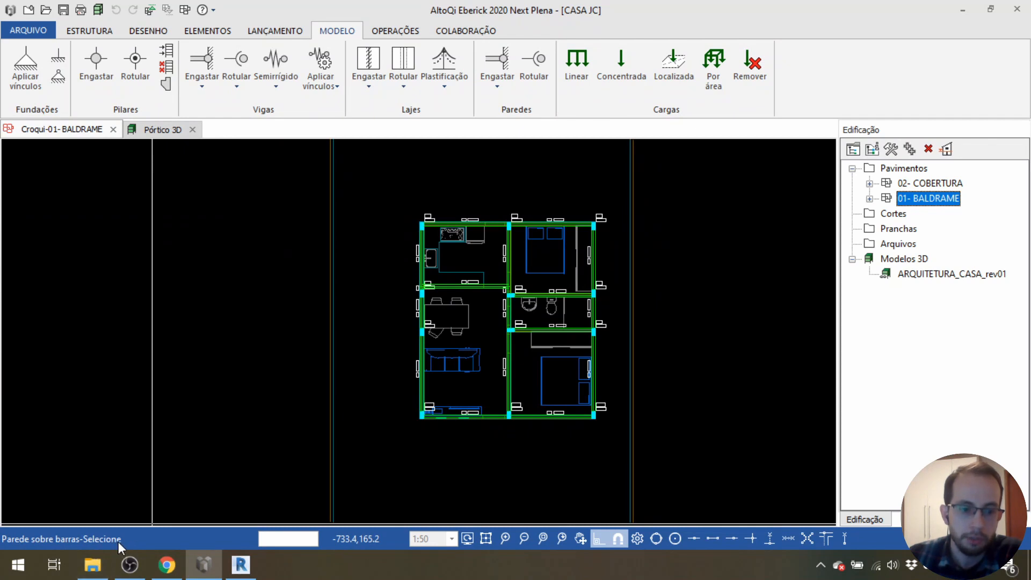
scroll(650, 311, "up", 2)
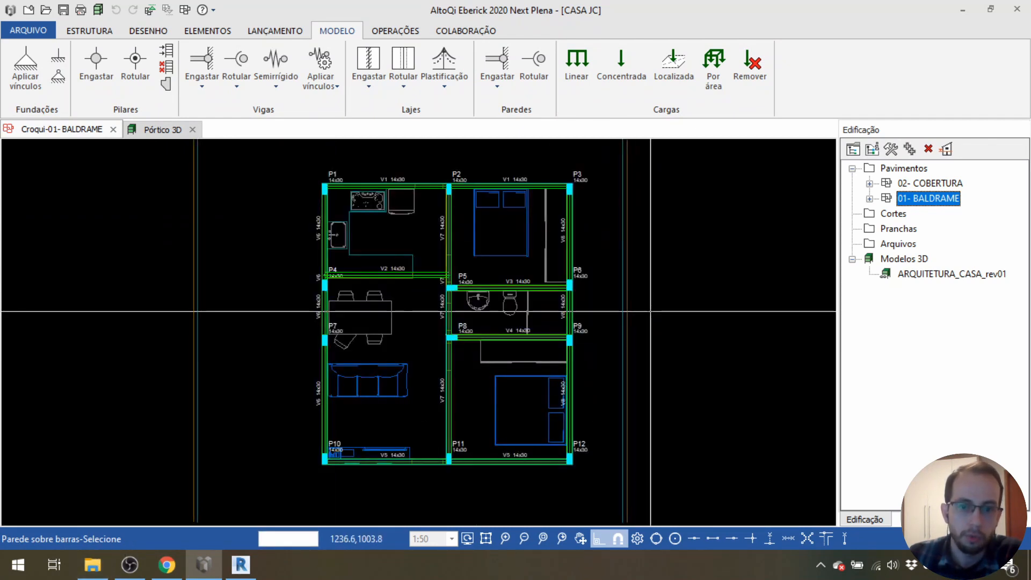
left_click(408, 187)
left_click(477, 188)
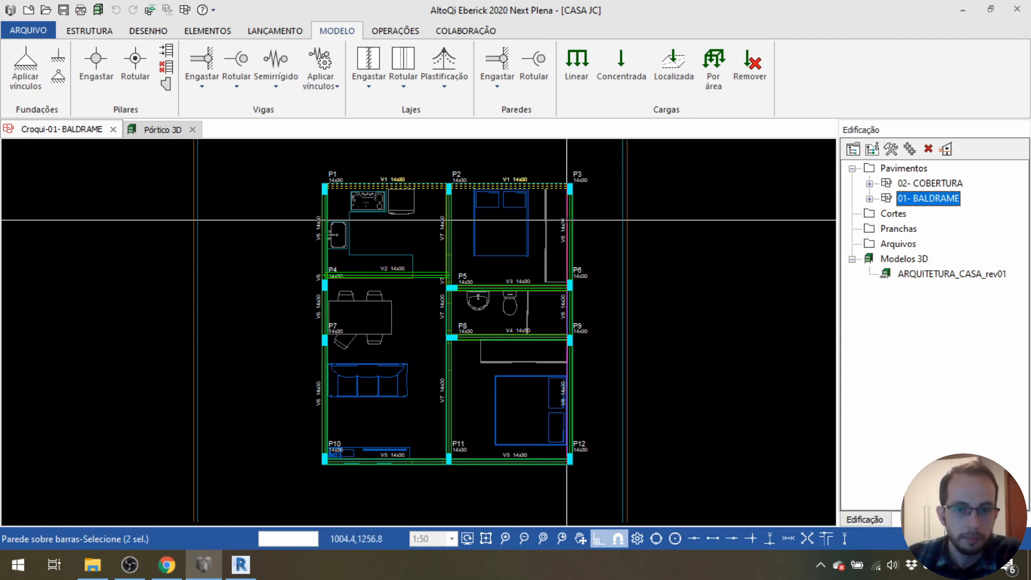
left_click(561, 241)
left_click(475, 288)
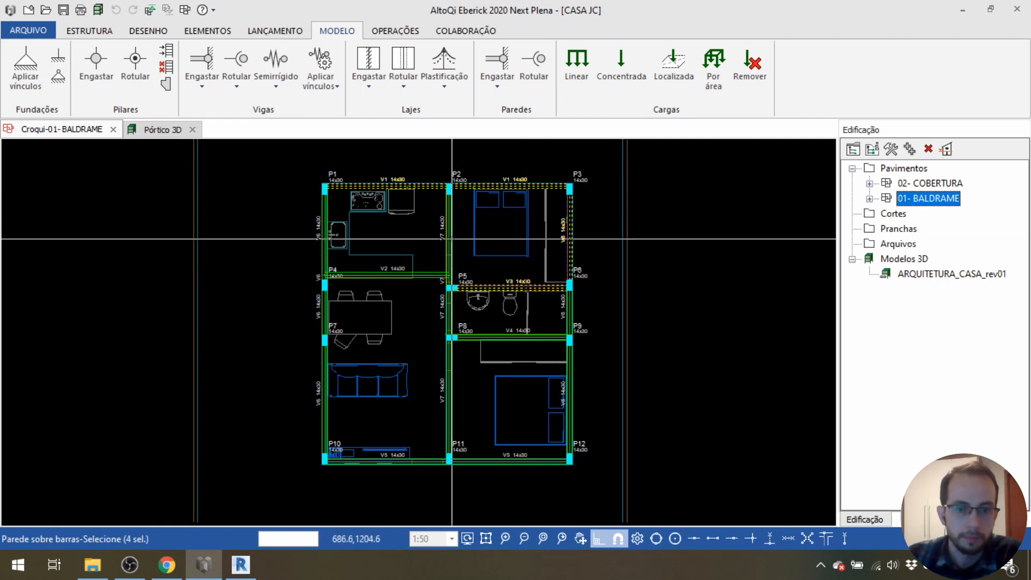
left_click(449, 240)
left_click(645, 153)
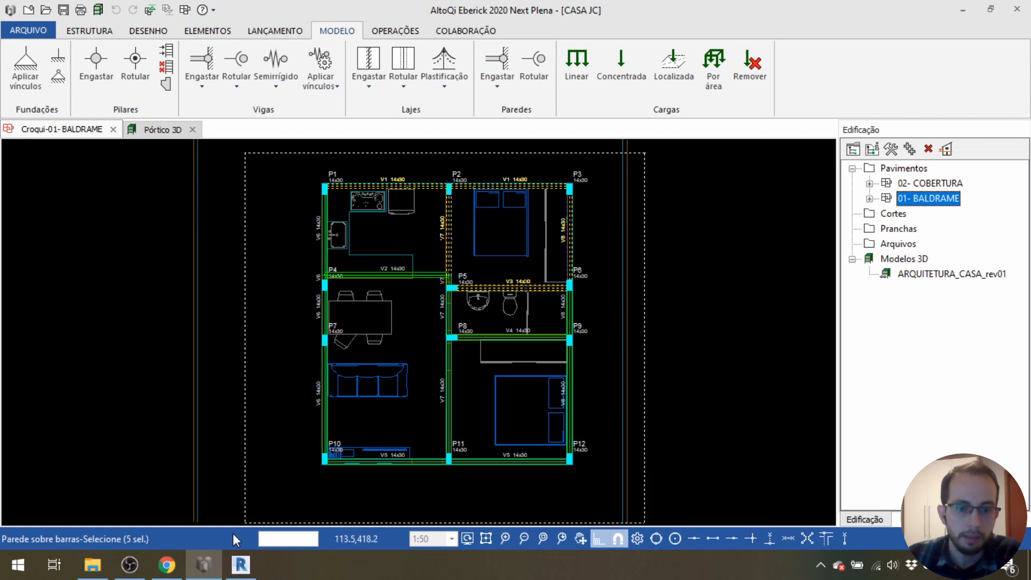
left_click(239, 501)
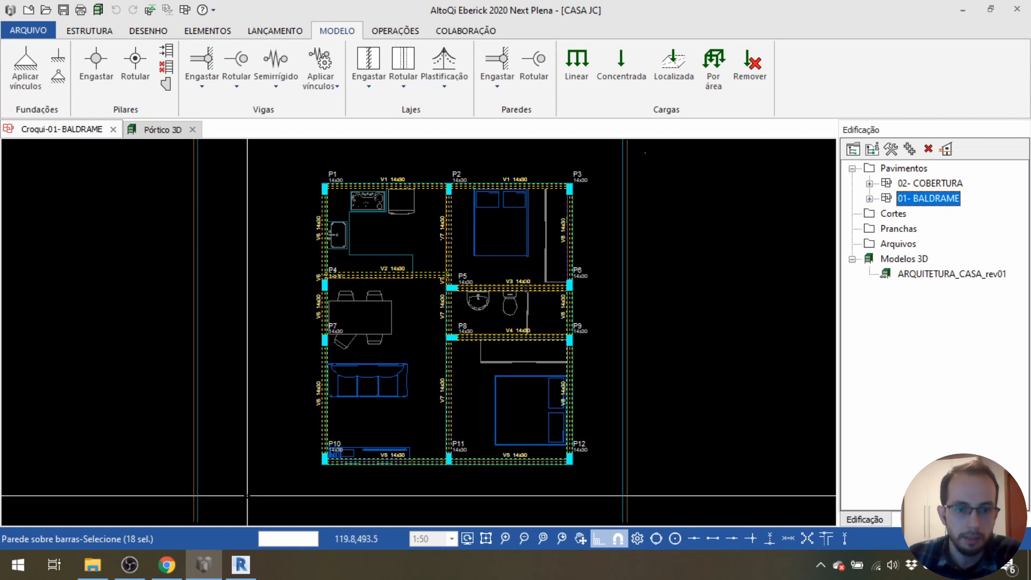
key("Return")
Check the wall load in the properties of the beam V1 segment between columns P1 and P2.
middle_click_drag(411, 196, 416, 270)
scroll(416, 270, "up", 3)
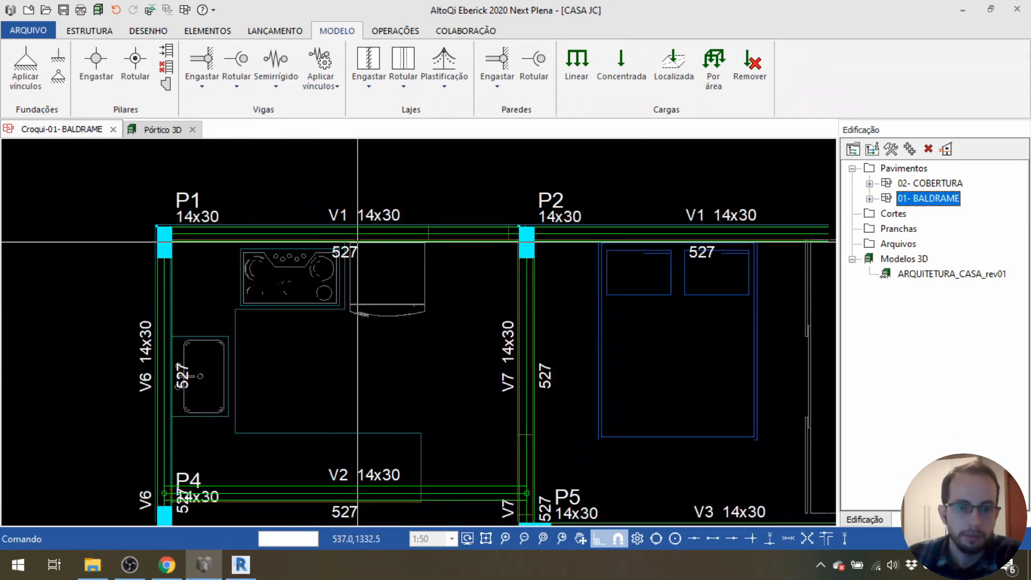
scroll(353, 255, "up", 1)
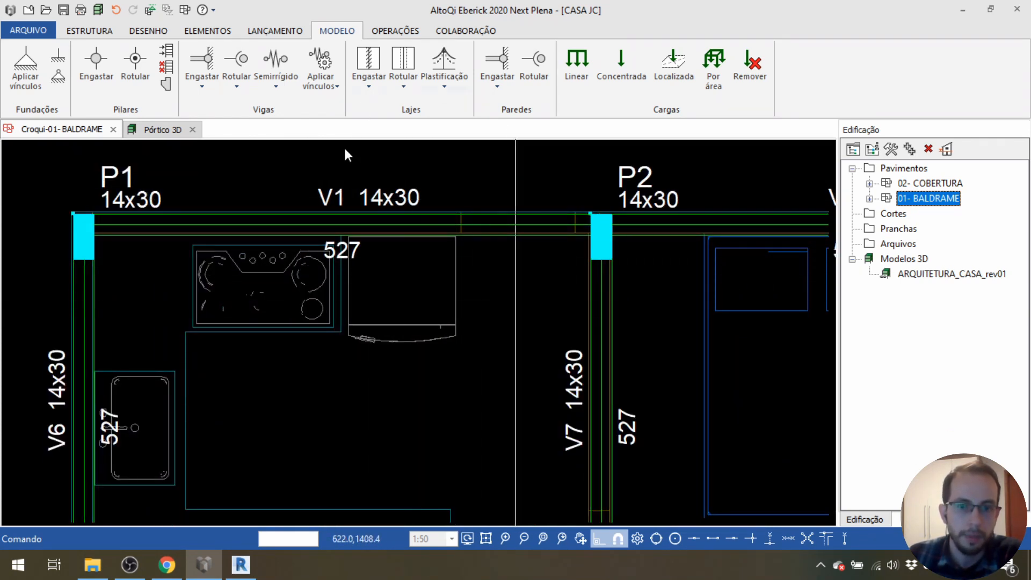
middle_click_drag(459, 224, 453, 257)
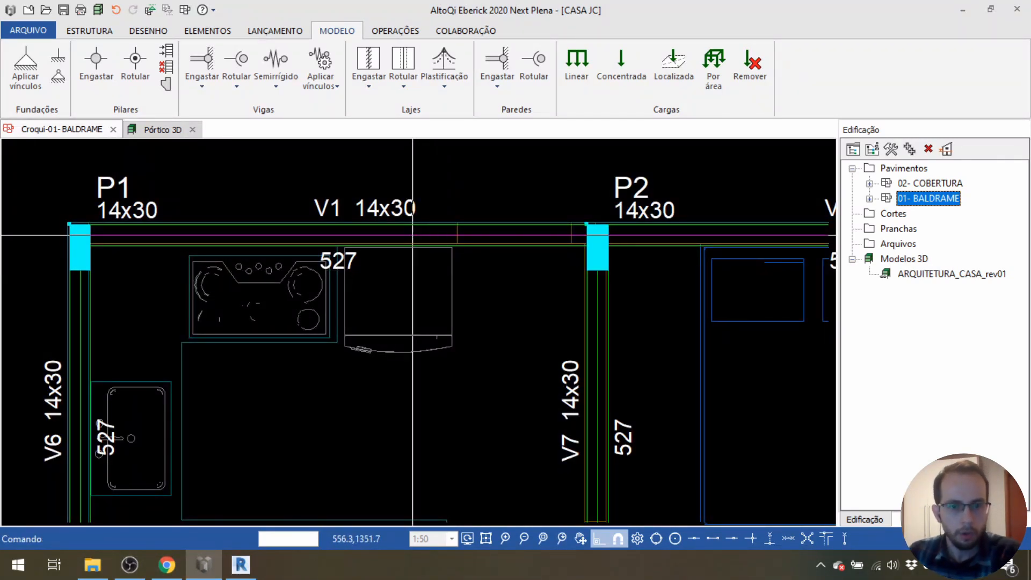
double_click(413, 234)
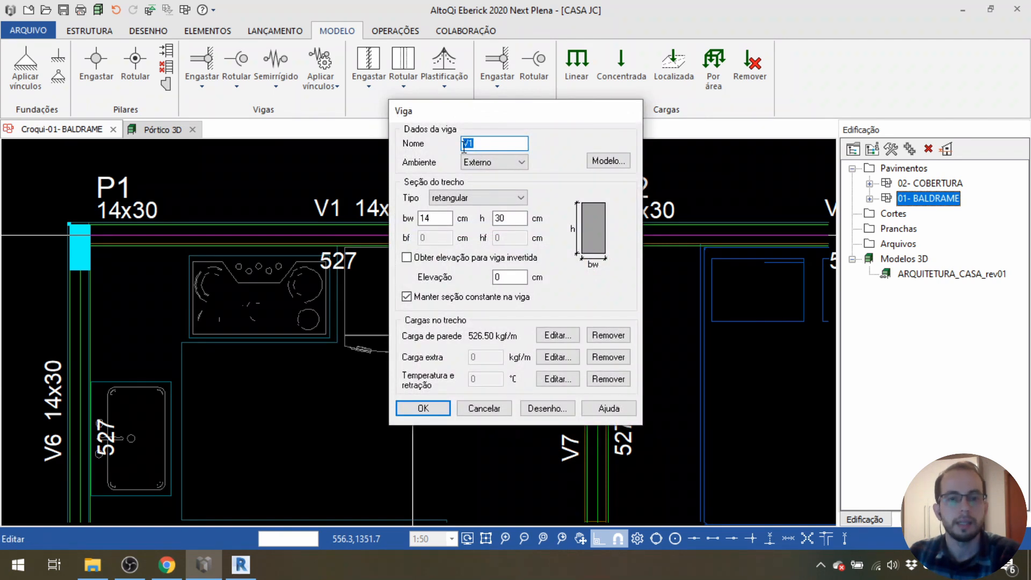
left_click_drag(493, 114, 683, 130)
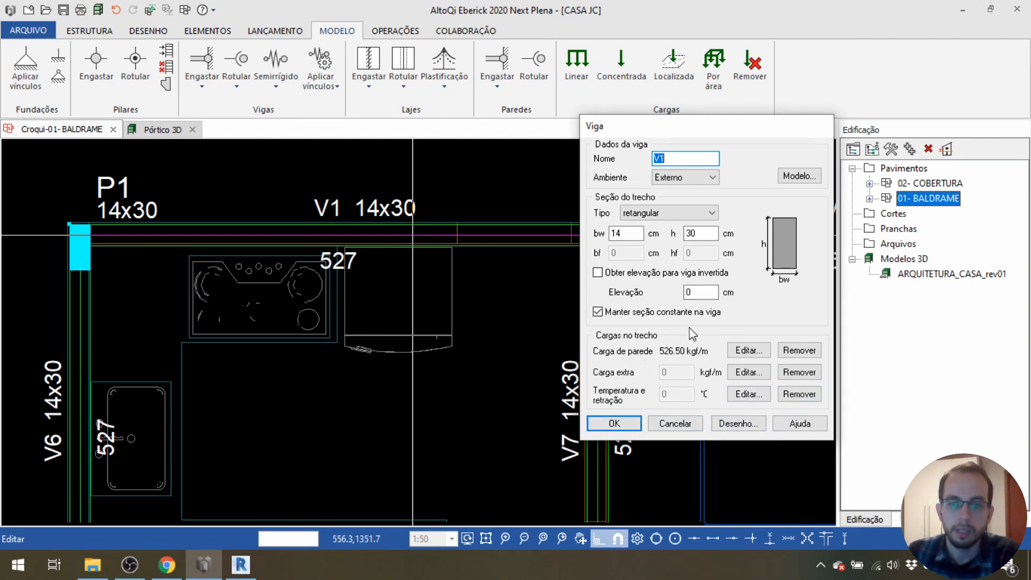
Close the properties of beam V1 and review the wall loads on the beams across the whole BALDRAME plan.
left_click(614, 424)
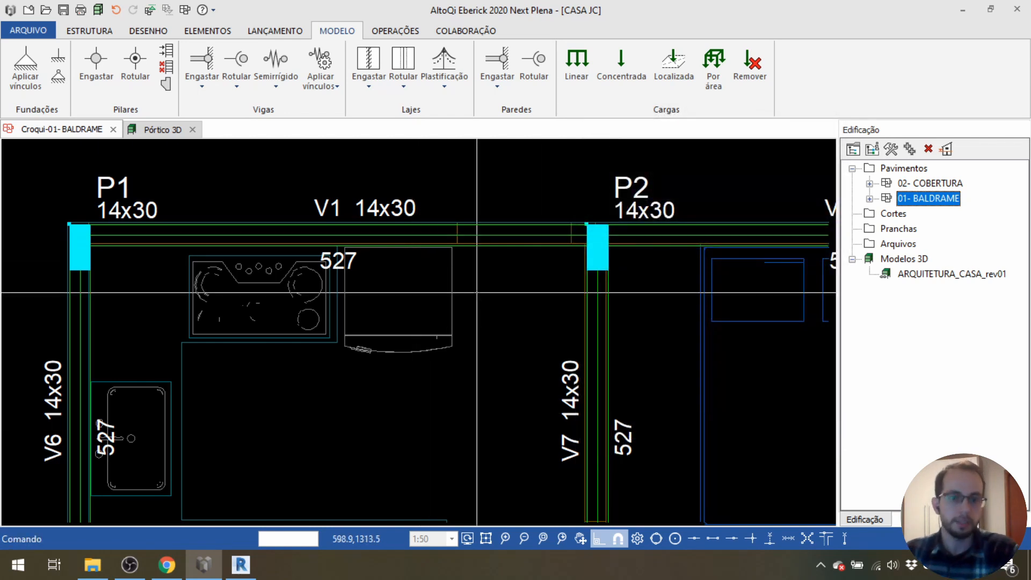
scroll(291, 214, "up", 1)
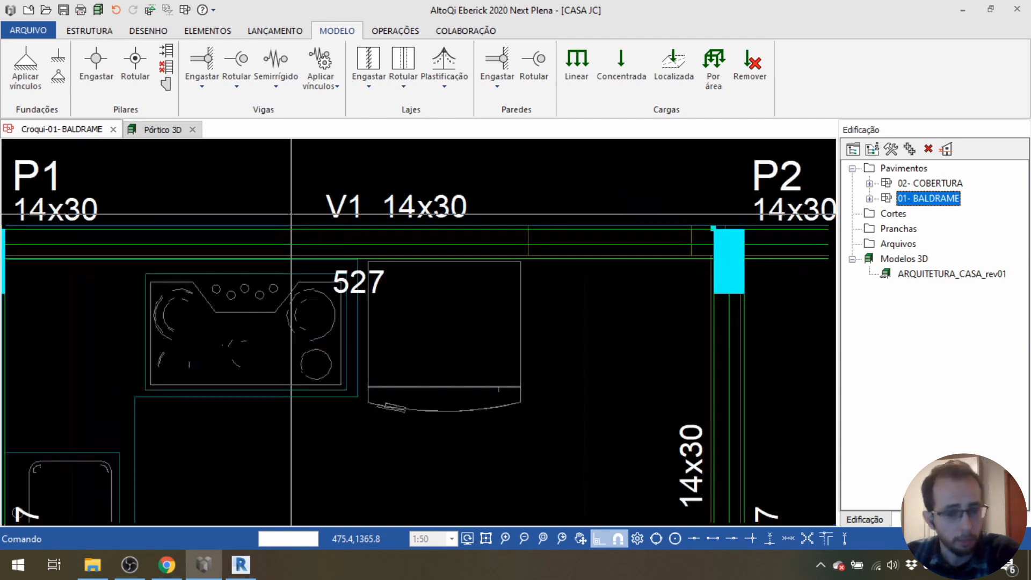
scroll(291, 214, "down", 2)
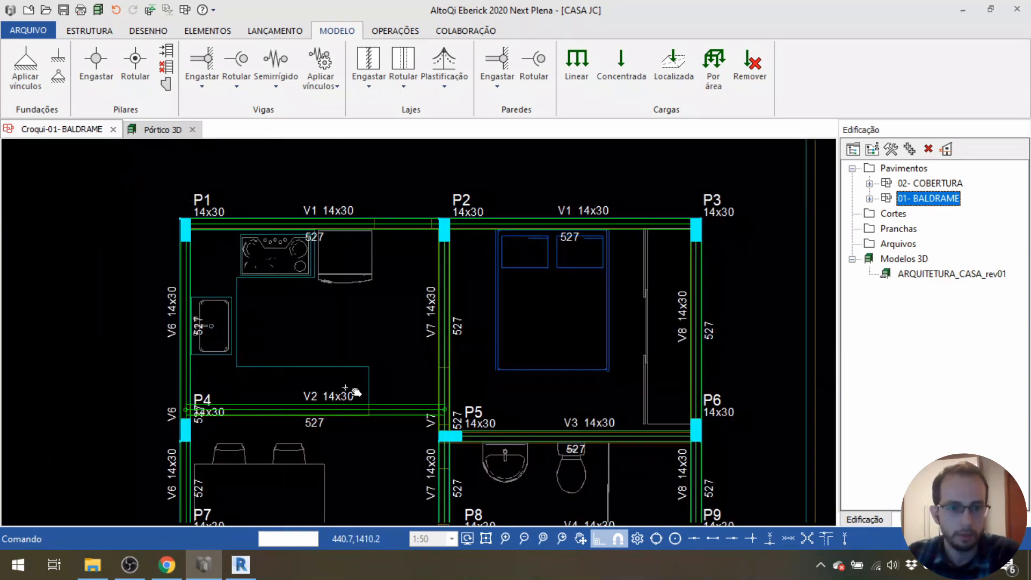
mouse_move(340, 392)
middle_mouse_down()
mouse_move(378, 321)
mouse_move(365, 272)
middle_mouse_up()
scroll(372, 329, "down", 2)
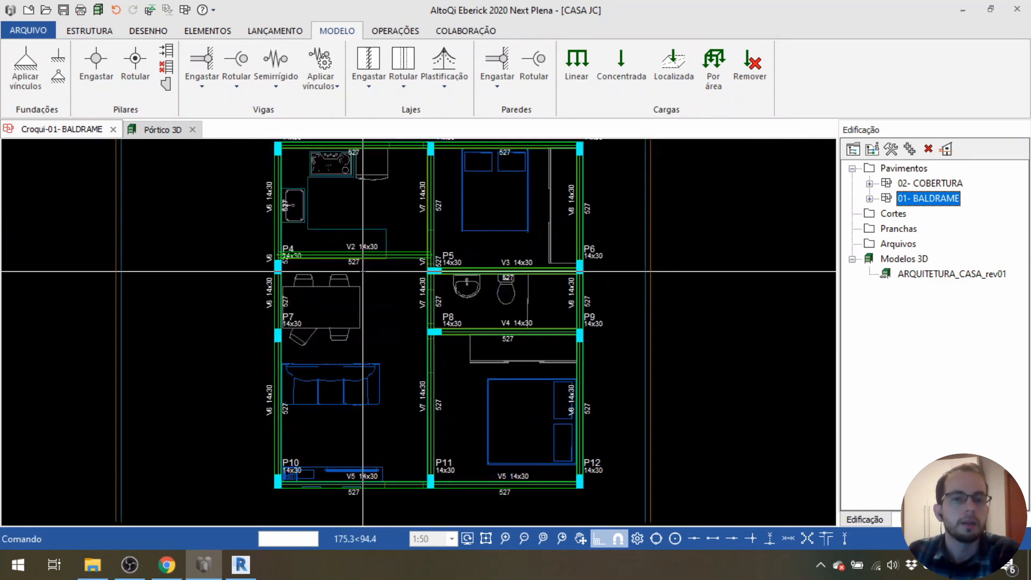
middle_click_drag(403, 231, 371, 360)
scroll(327, 449, "down", 2)
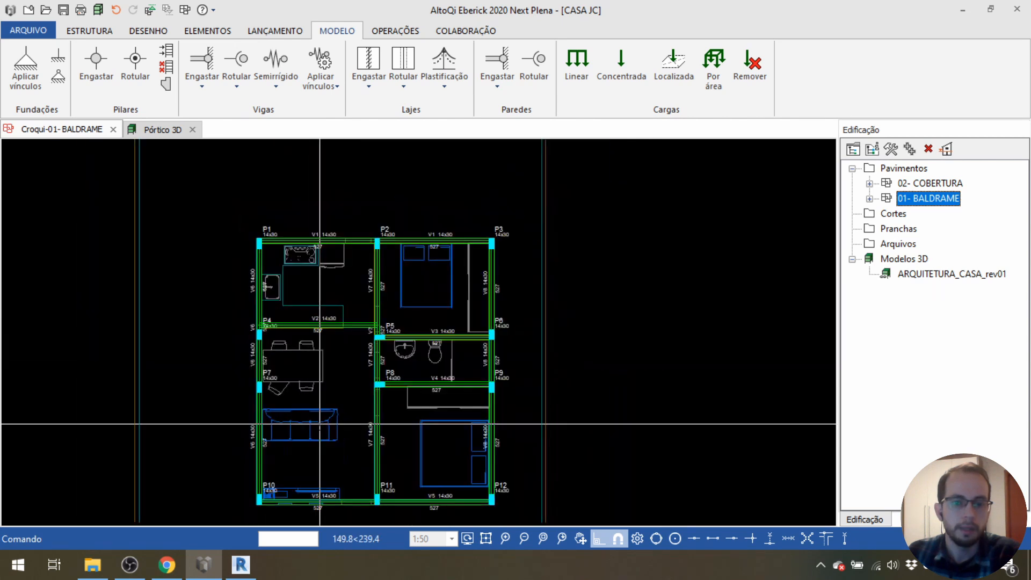
middle_click_drag(334, 451, 362, 407)
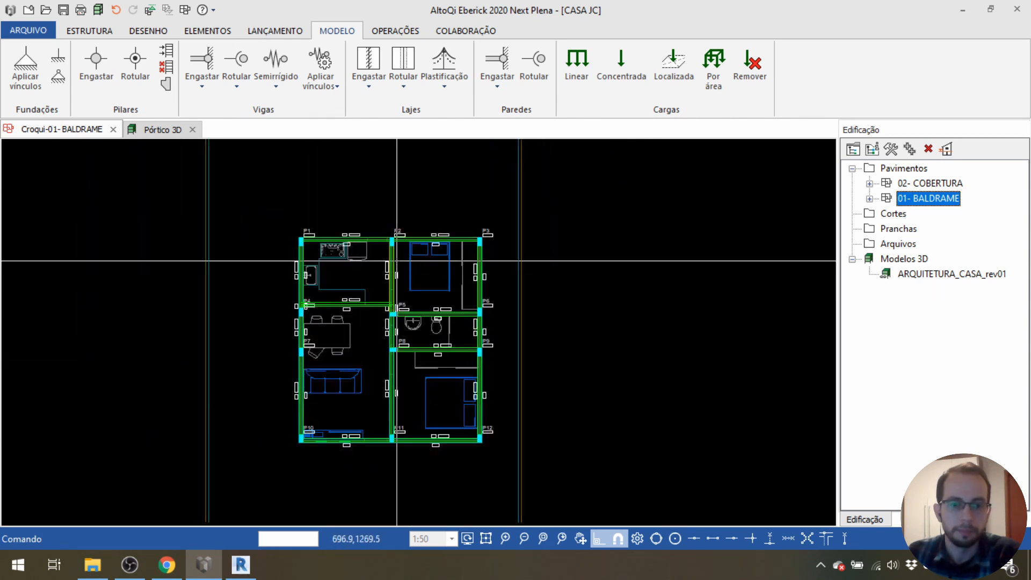
Close the 3D frame and the BALDRAME drawing, and process the structure with only the linear static analysis enabled.
left_click(191, 129)
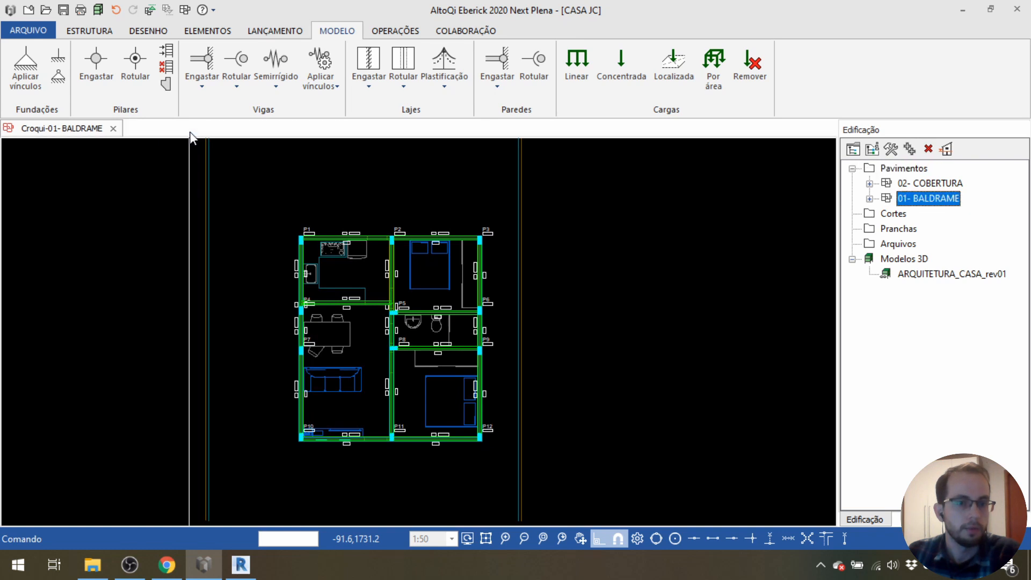
left_click(113, 129)
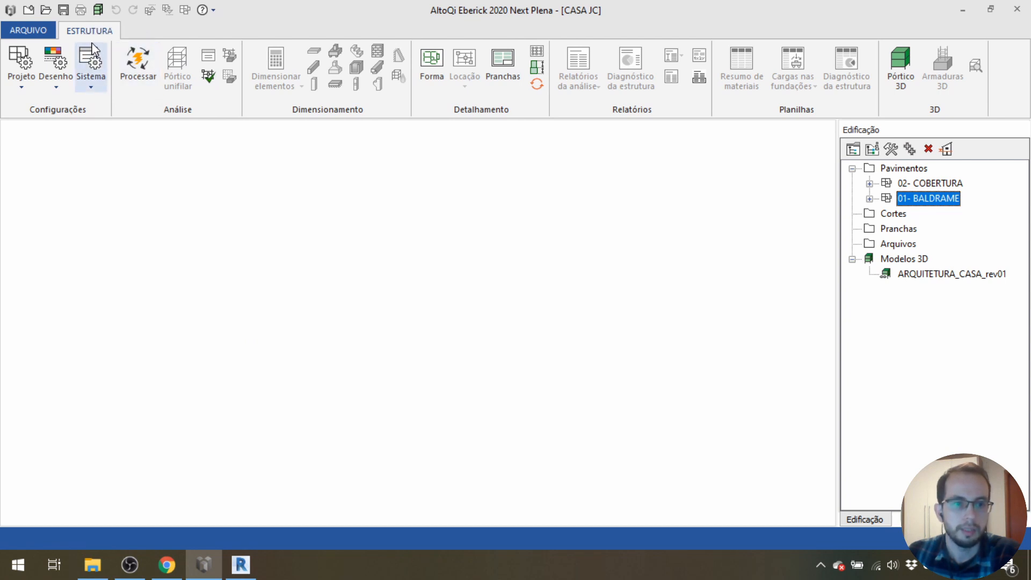
left_click(139, 61)
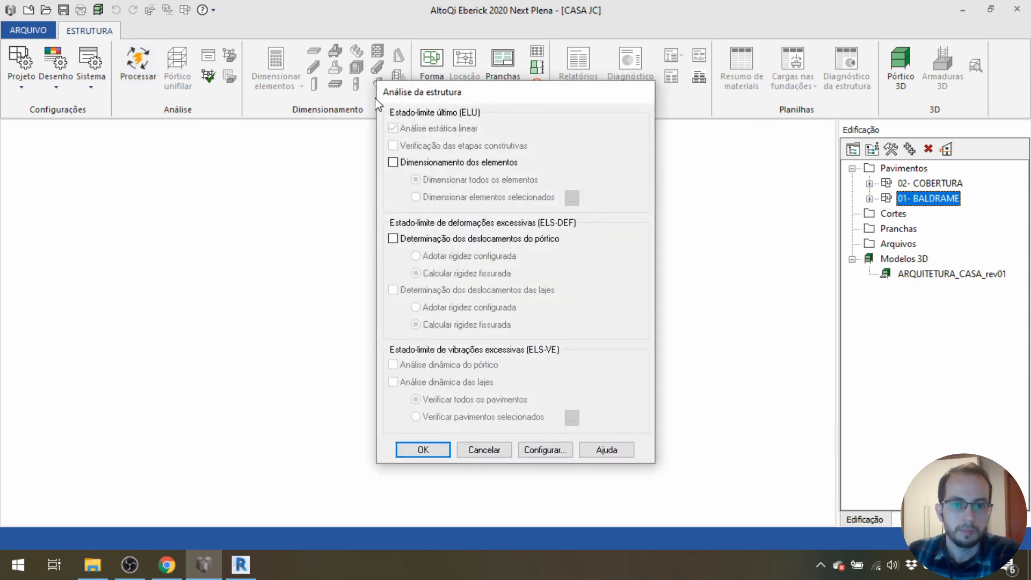
left_click_drag(390, 99, 433, 103)
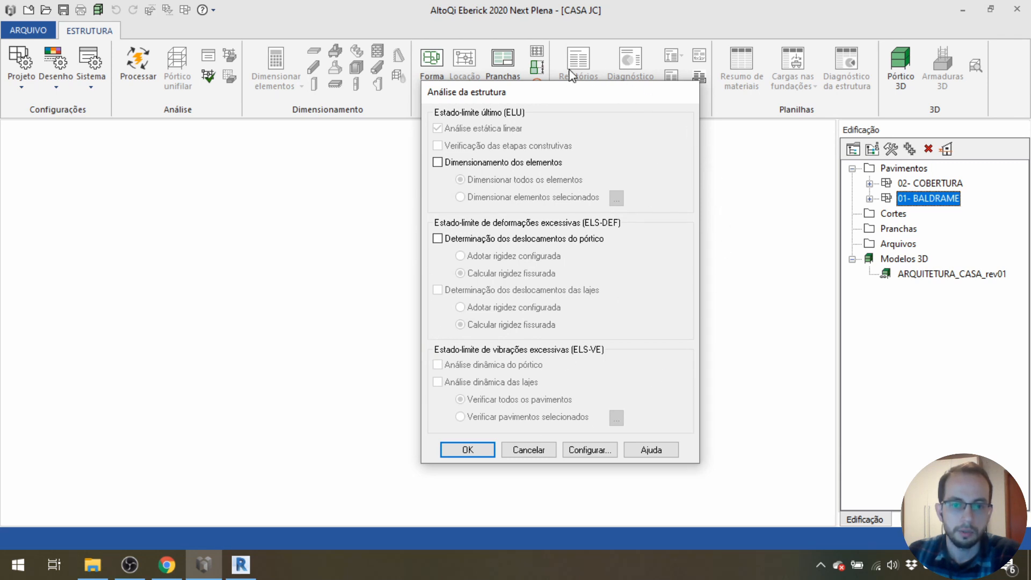
left_click(479, 449)
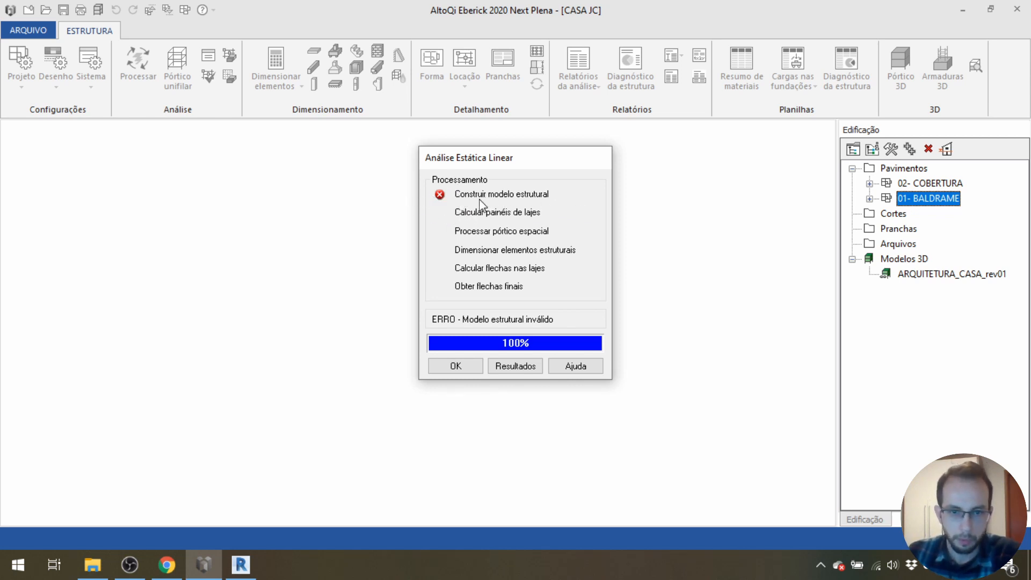
Examine the BALDRAME error in the analysis results, open its online help page, return to Eberick and close the results.
left_click(515, 367)
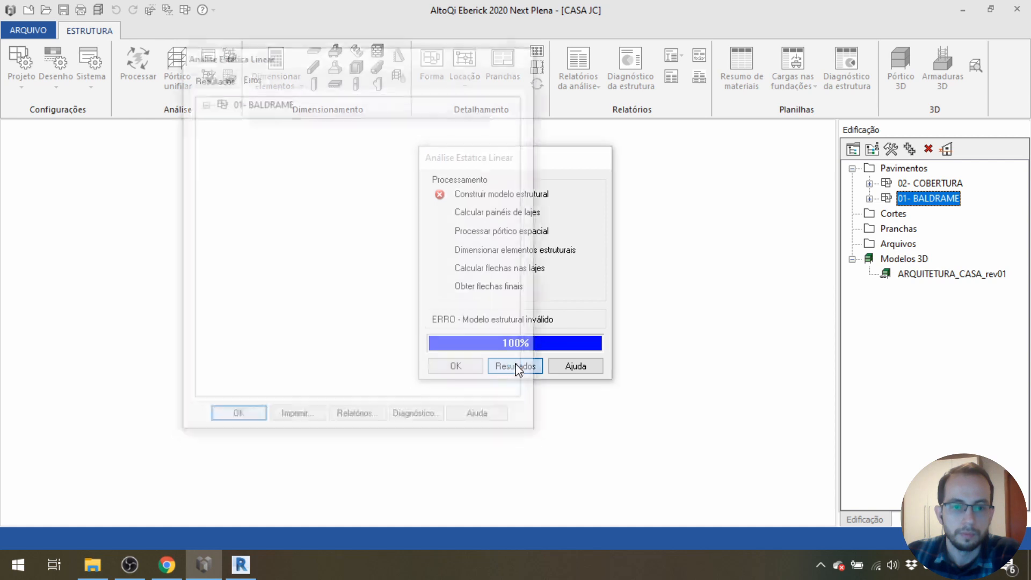
left_click(264, 103)
left_click(262, 121)
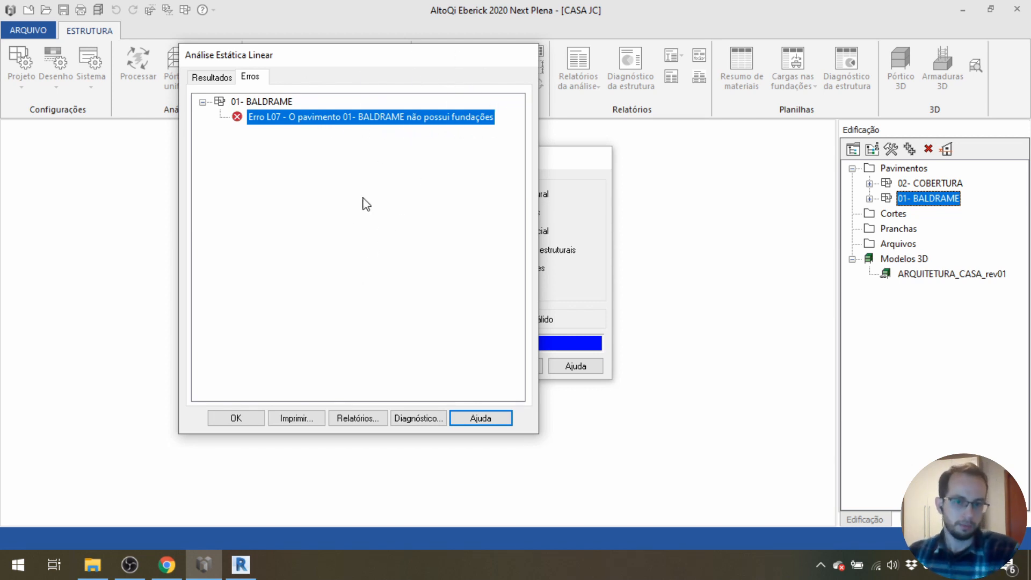
double_click(355, 118)
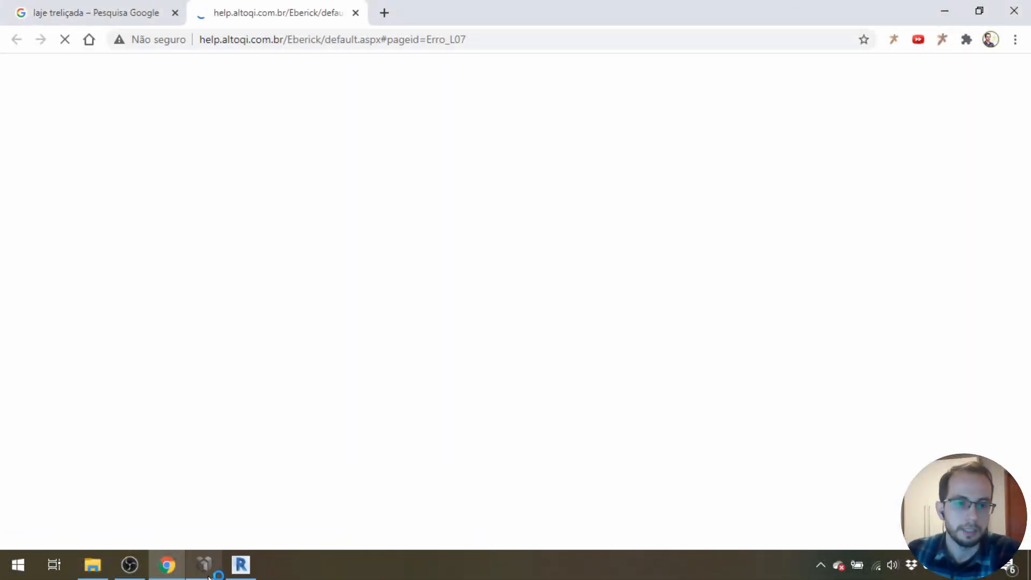
mouse_move(208, 575)
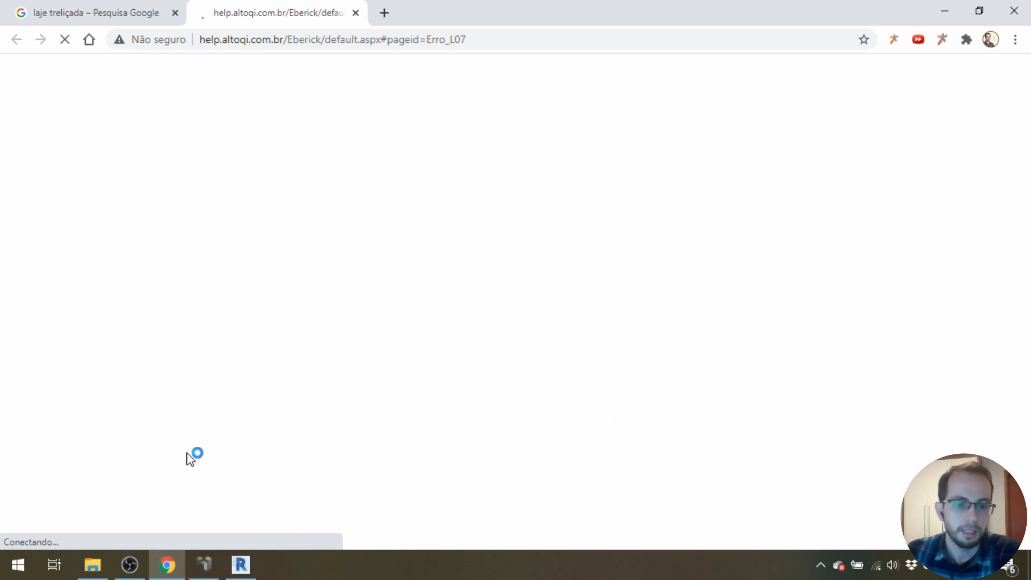
left_click(202, 574)
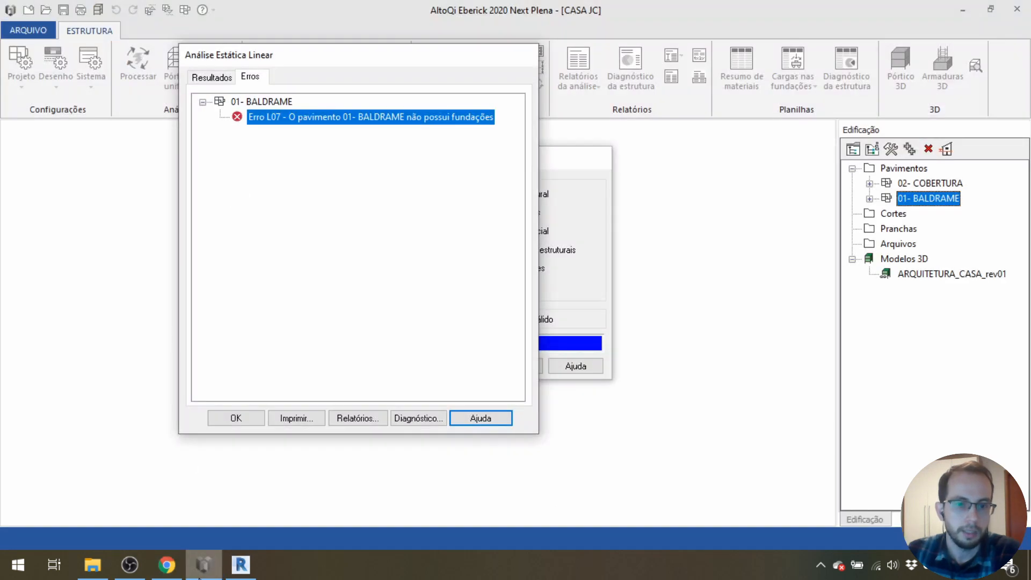
left_click(237, 419)
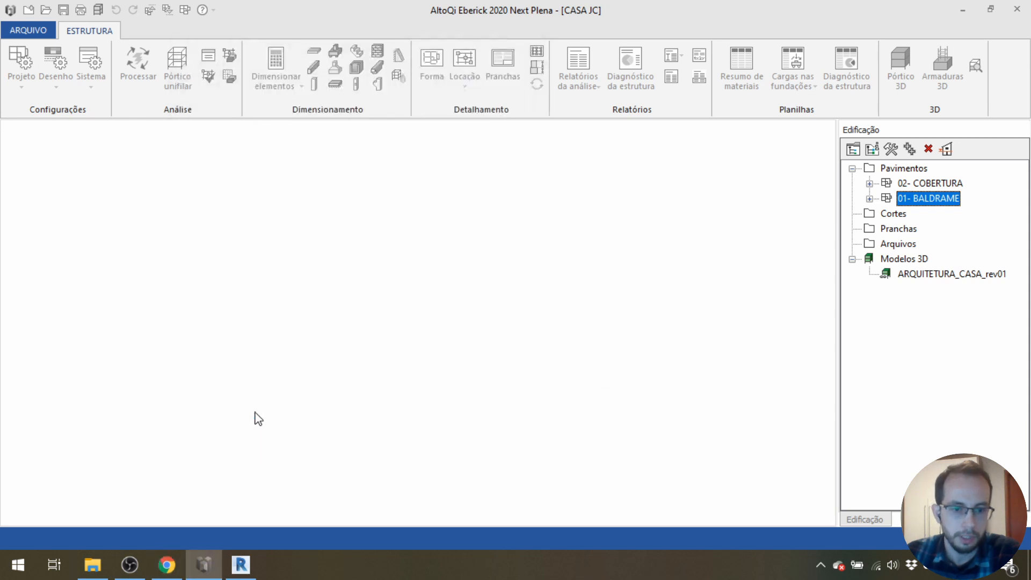
Reopen the BALDRAME floor plan and frame the house's columns.
double_click(904, 199)
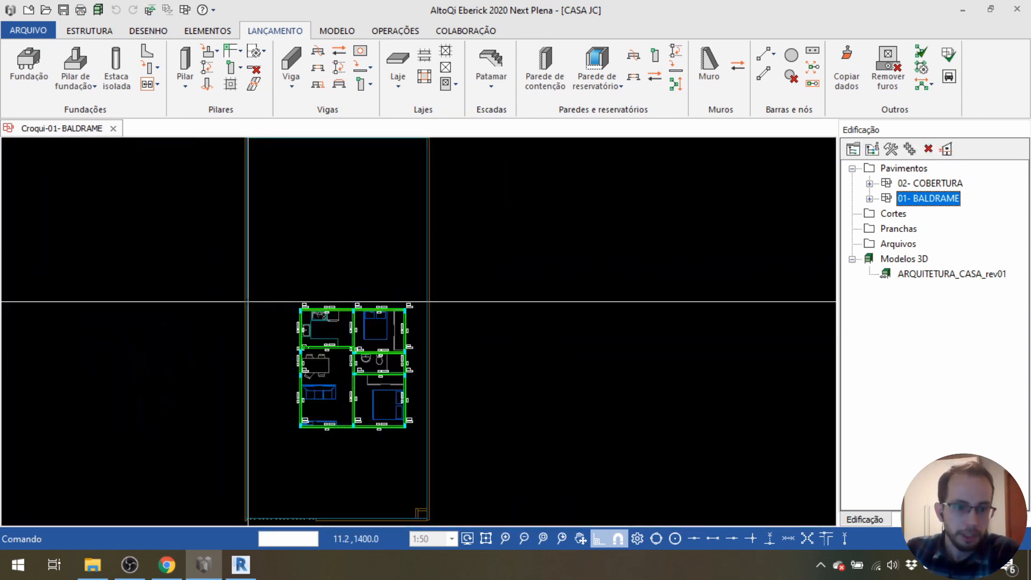
scroll(249, 300, "up", 3)
scroll(299, 307, "up", 1)
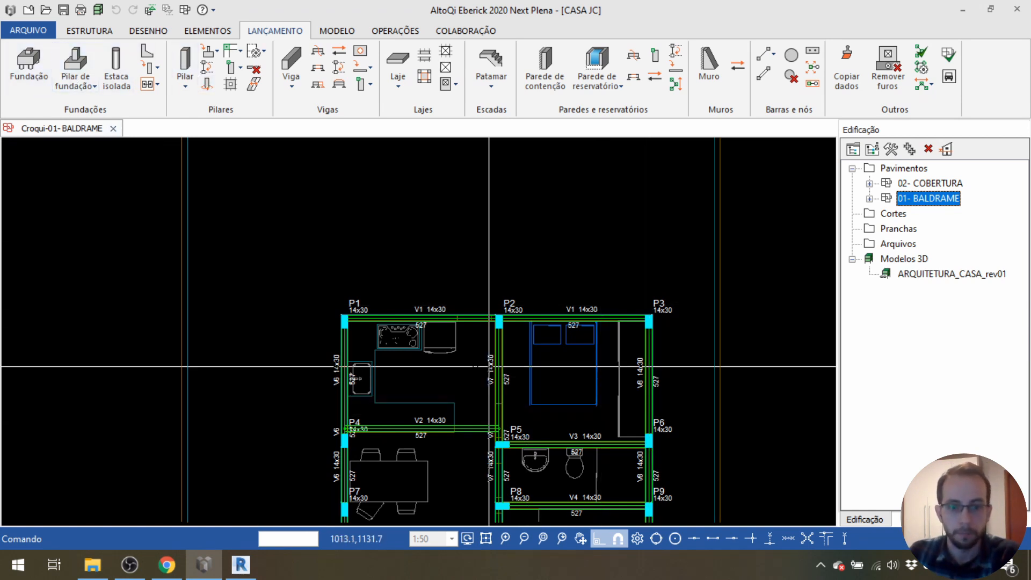
middle_click_drag(431, 332, 456, 303)
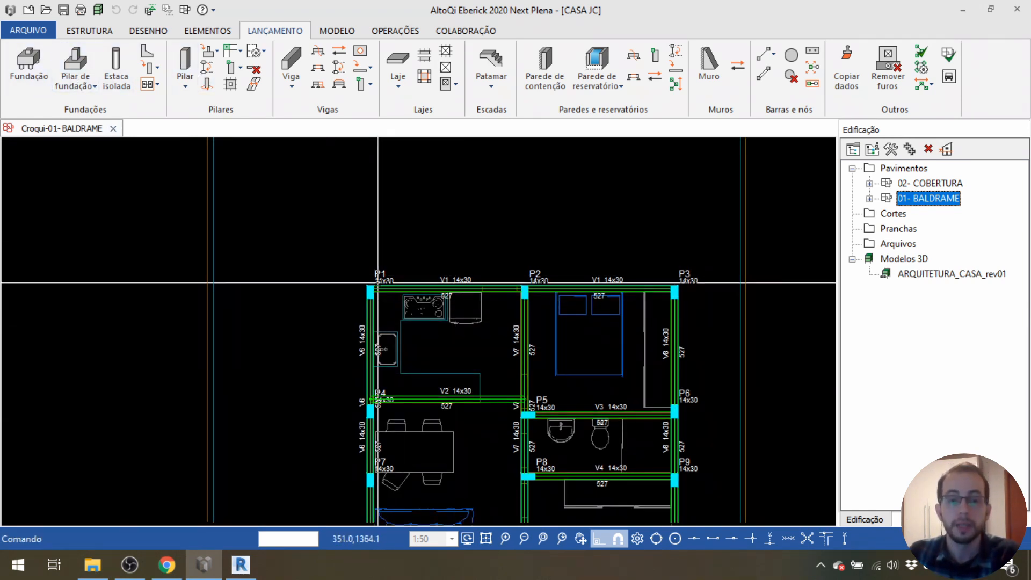
scroll(683, 382, "up", 2)
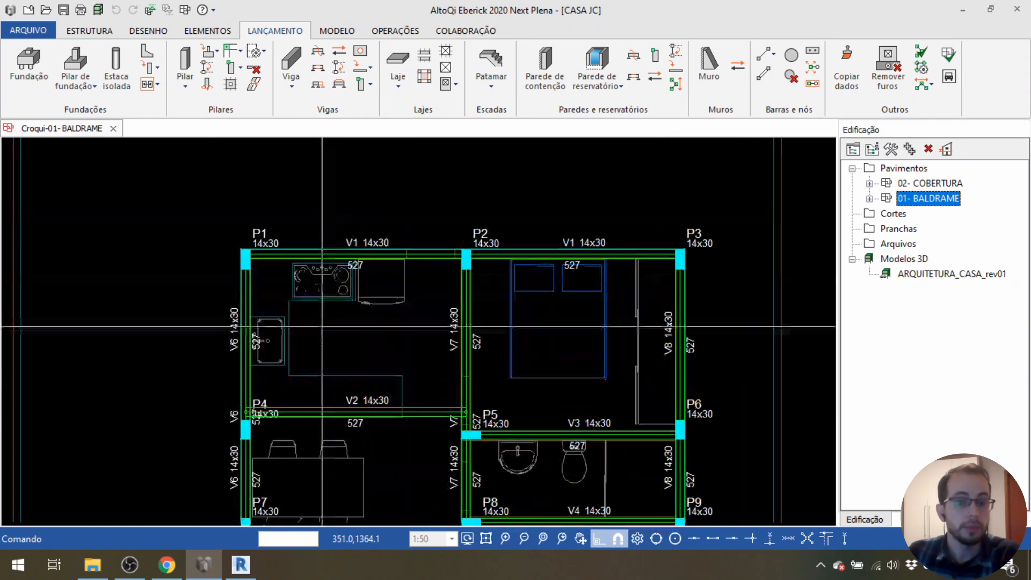
scroll(344, 244, "down", 1)
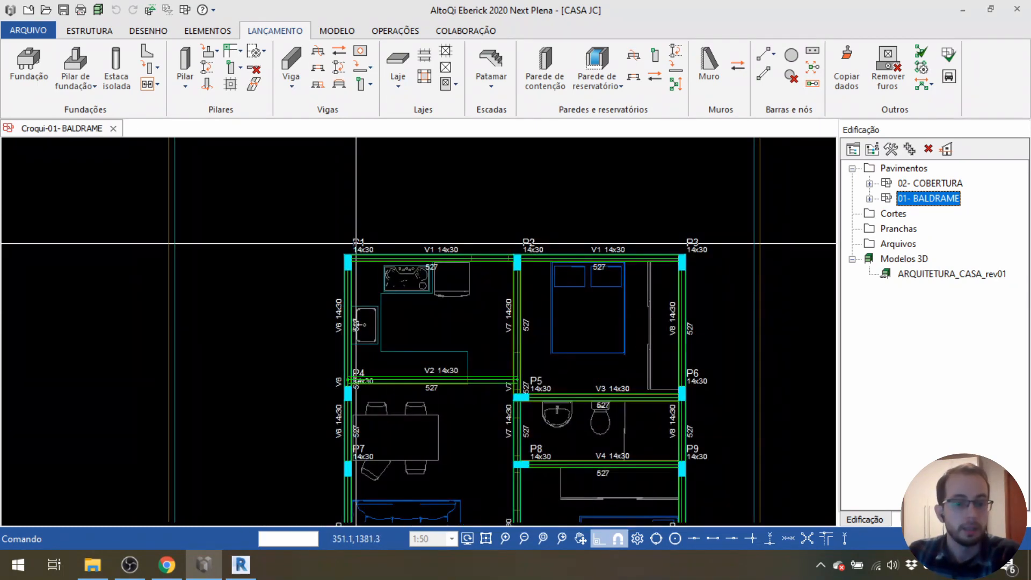
Inspect the properties of column P1 and leave them without changes.
left_click(356, 243)
double_click(356, 243)
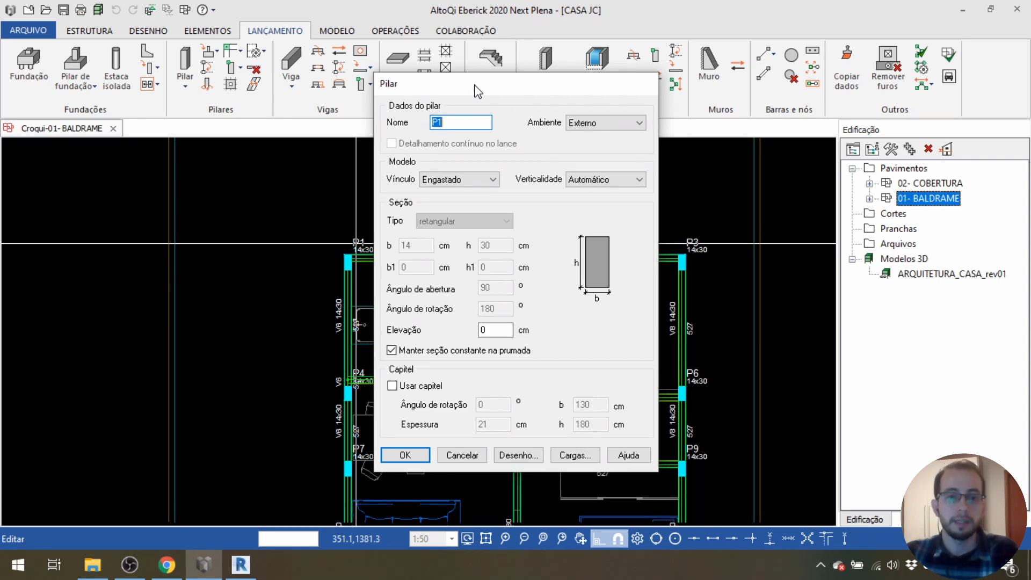
key("Escape")
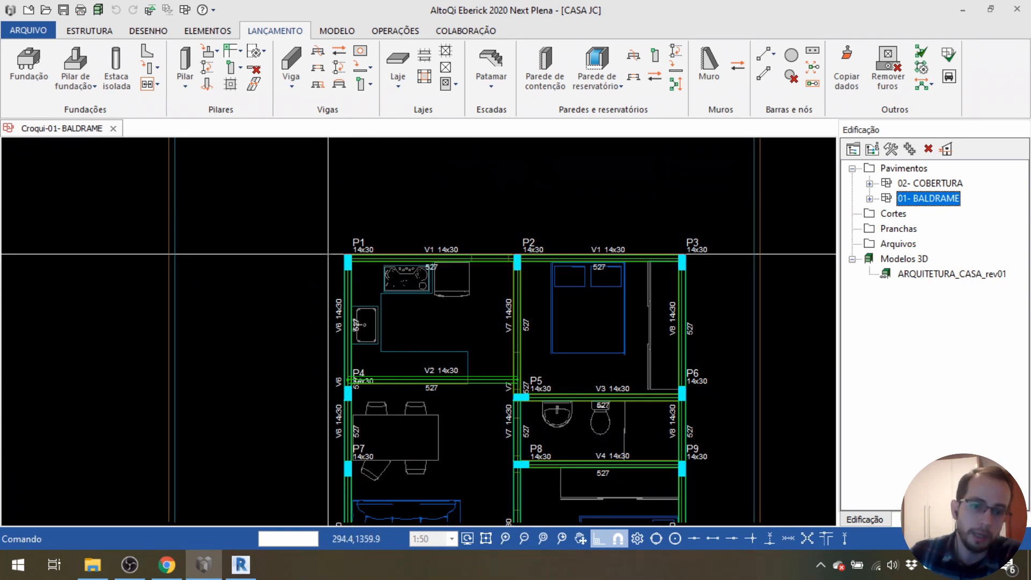
Start the conversion of columns into foundations and select all columns P1 to P12 of the BALDRAME floor.
middle_click_drag(333, 299, 353, 285)
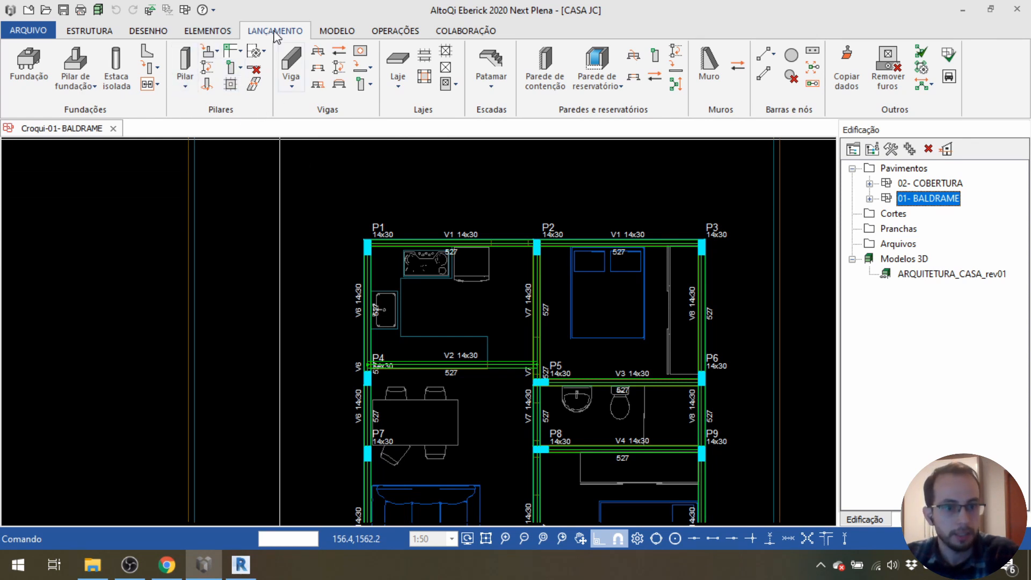
left_click(207, 56)
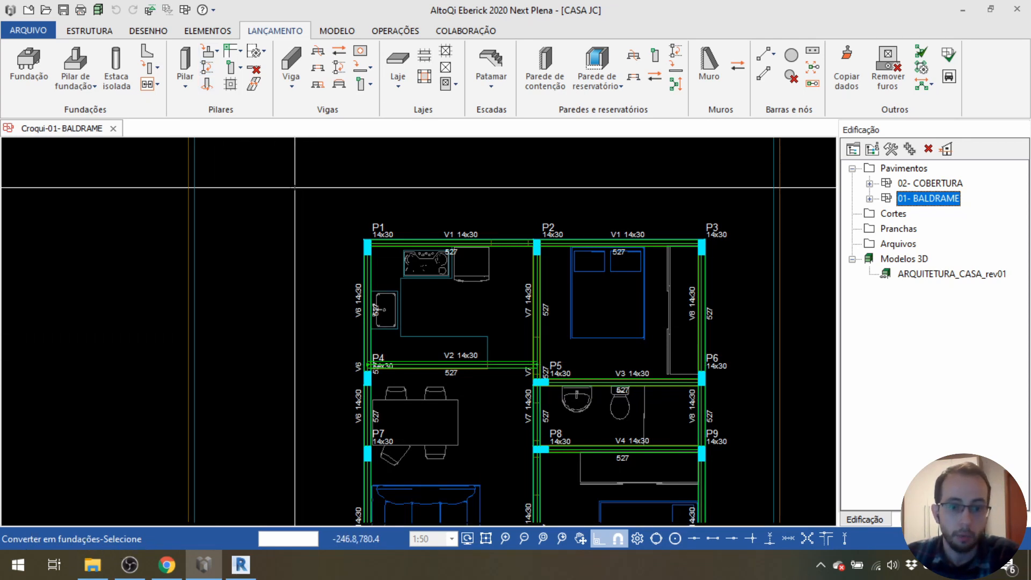
scroll(237, 216, "down", 2)
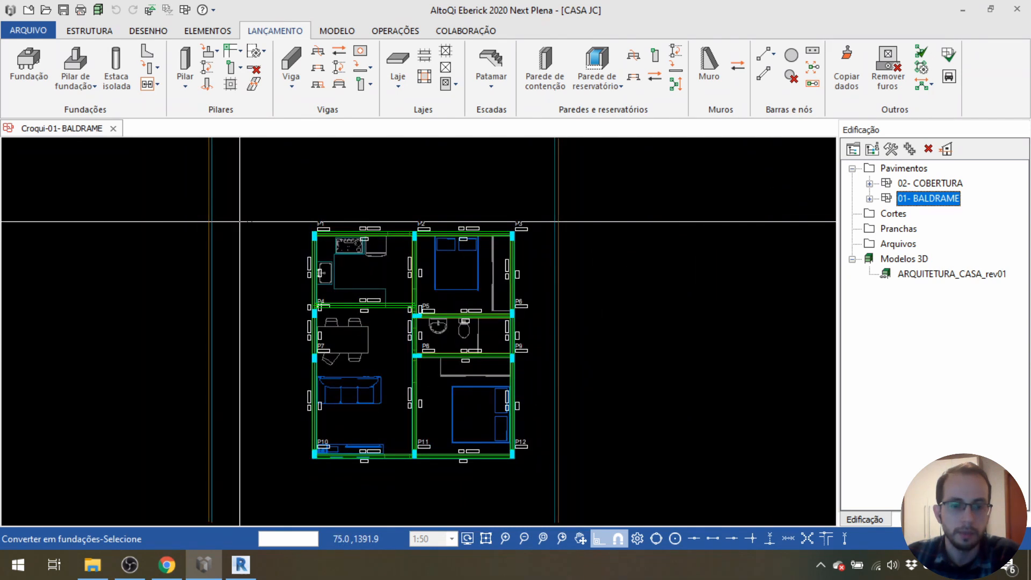
left_click(315, 223)
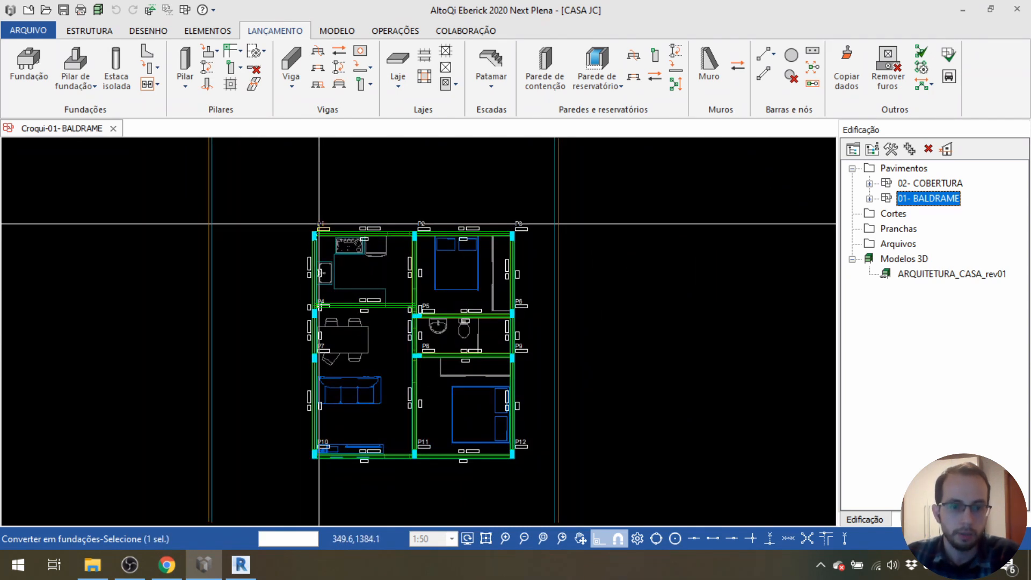
left_click(417, 226)
middle_click_drag(447, 307, 467, 269)
scroll(453, 270, "up", 2)
scroll(426, 276, "down", 2)
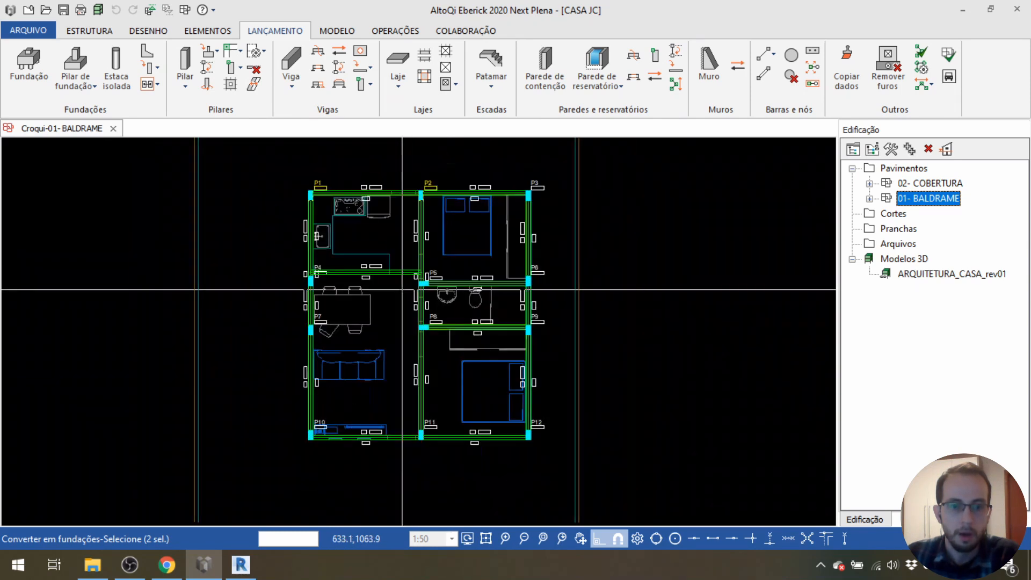
left_click(255, 165)
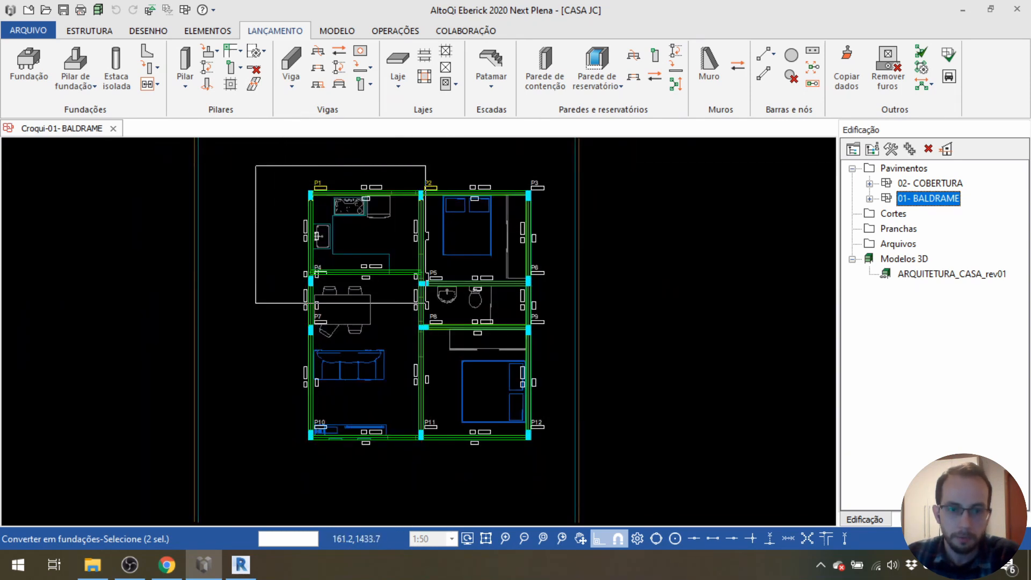
left_click(651, 474)
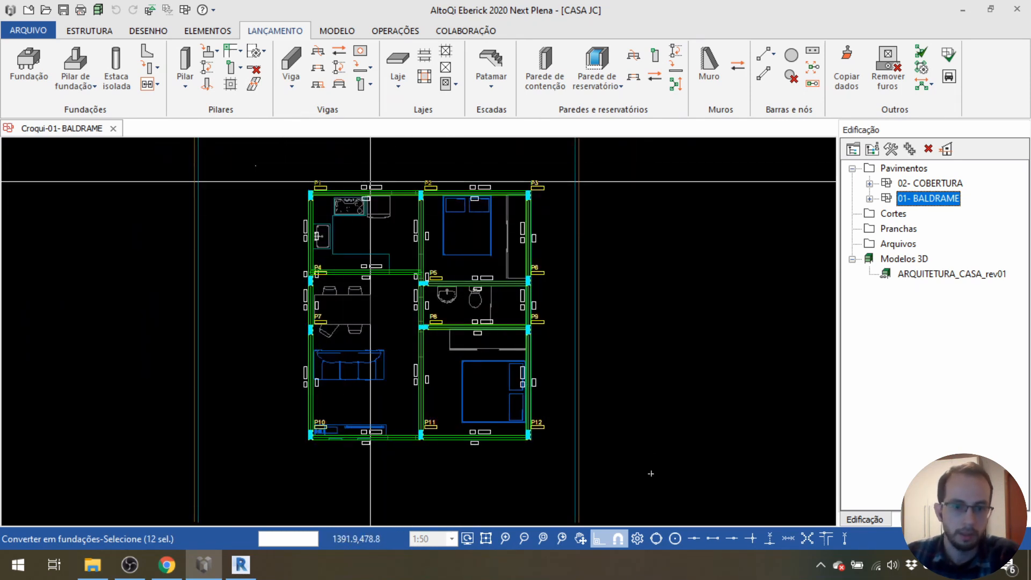
Convert the selected BALDRAME columns into Sapata foundations with Rotulado support, a fixed bar height of 100 cm and a depth of 100 cm.
scroll(329, 209, "up", 2)
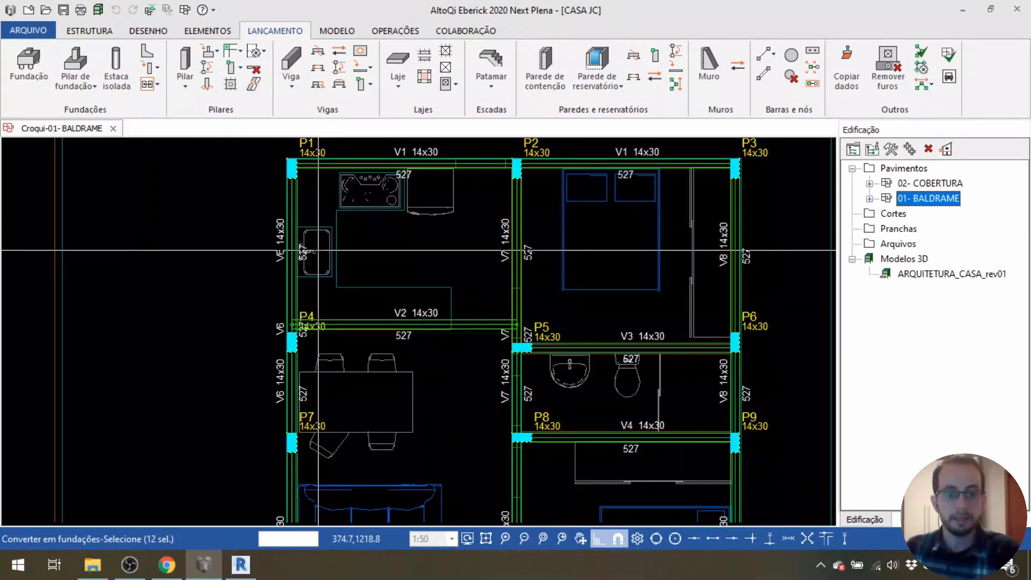
scroll(318, 250, "down", 2)
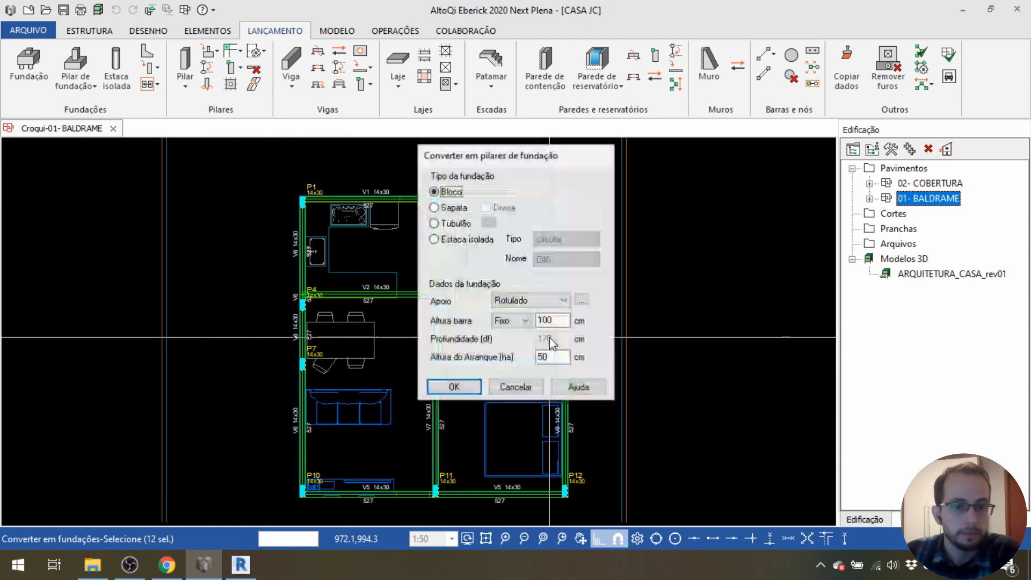
left_click_drag(522, 160, 712, 157)
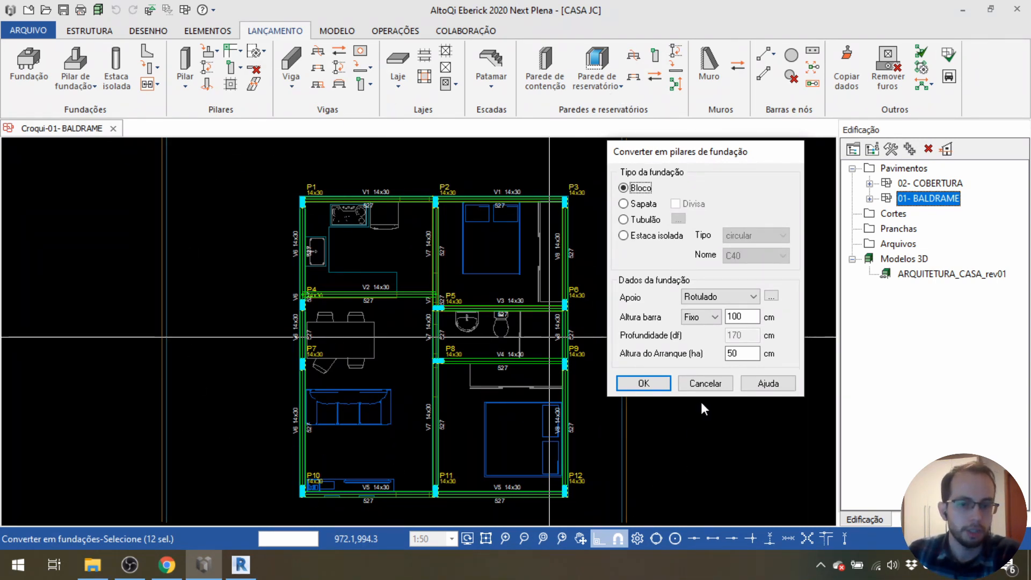
left_click_drag(672, 151, 697, 133)
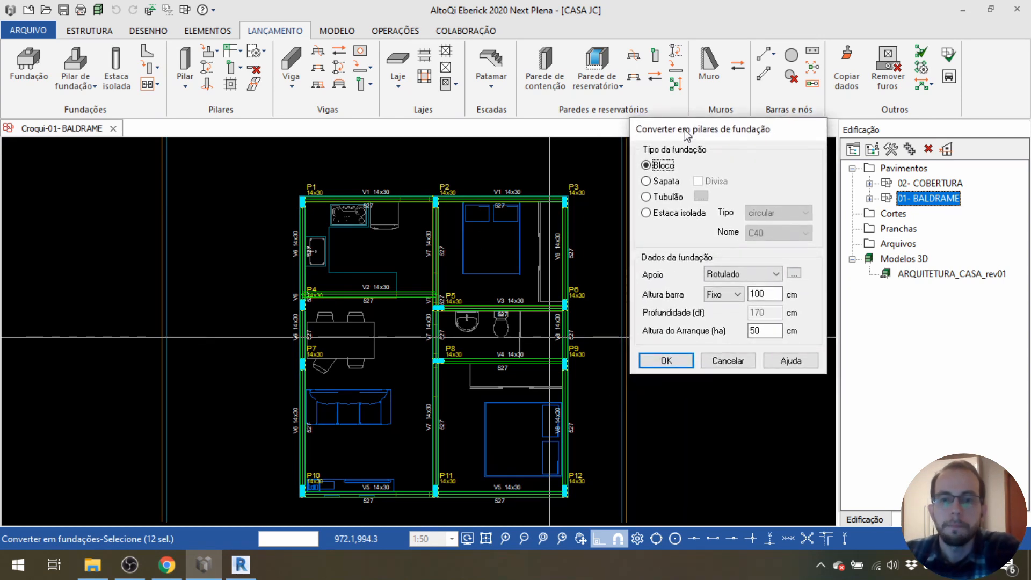
left_click_drag(691, 131, 719, 80)
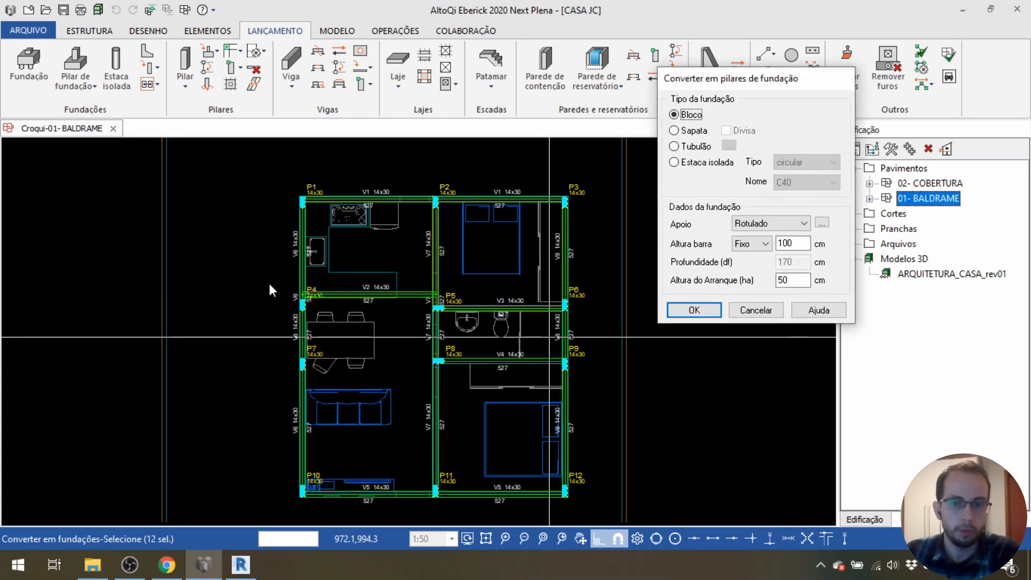
left_click(699, 134)
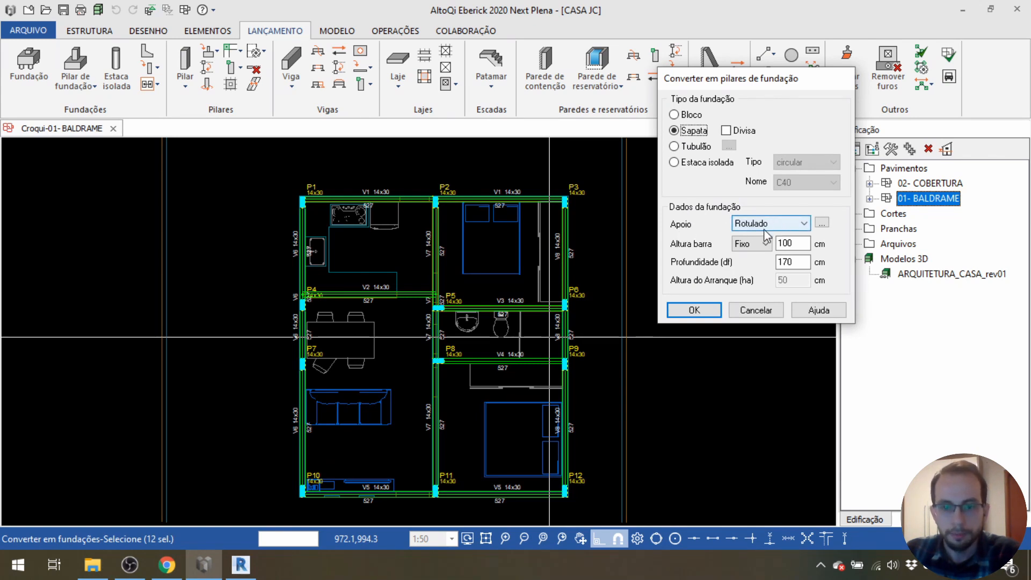
left_click(791, 243)
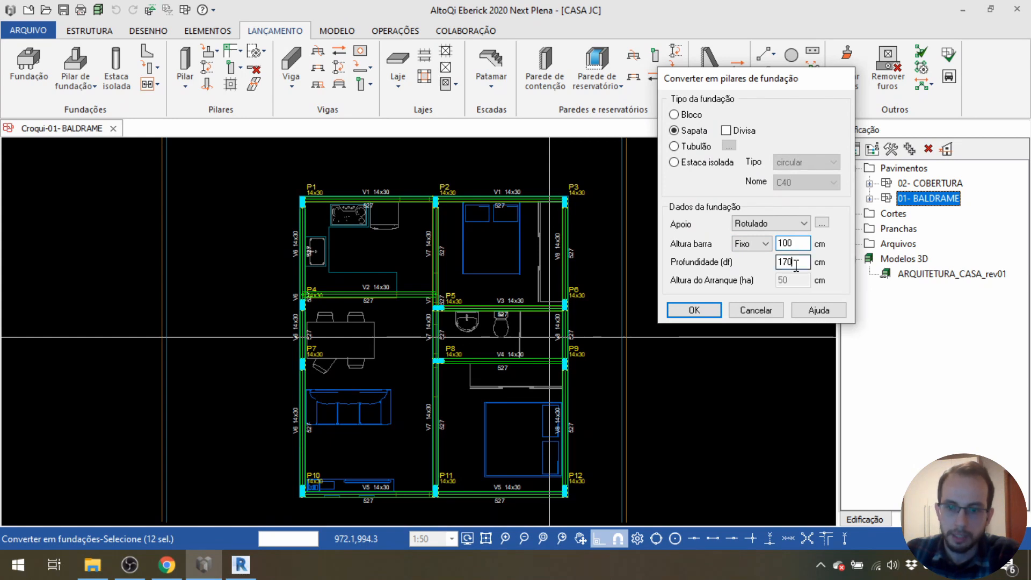
left_click_drag(797, 265, 768, 264)
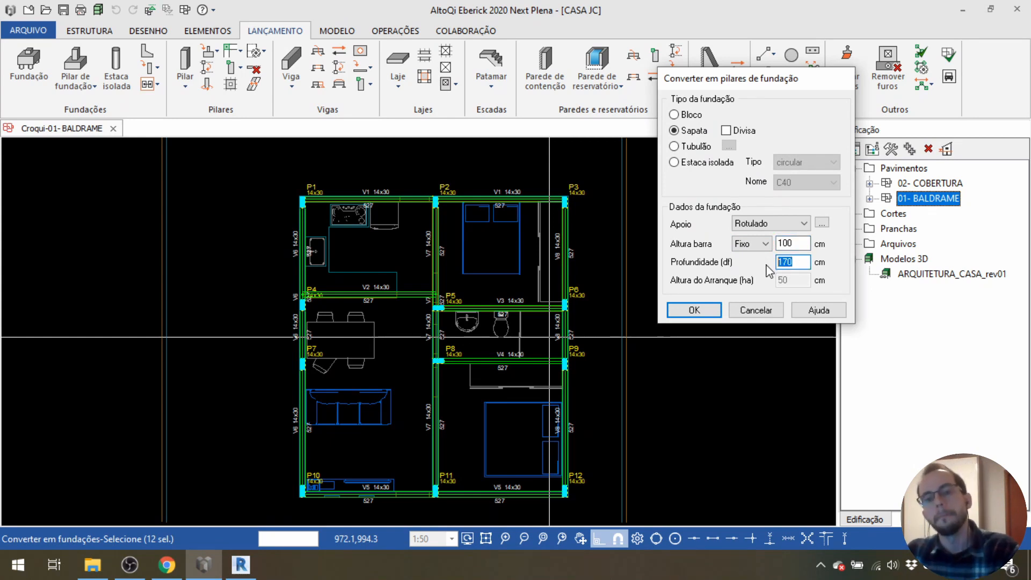
type("150")
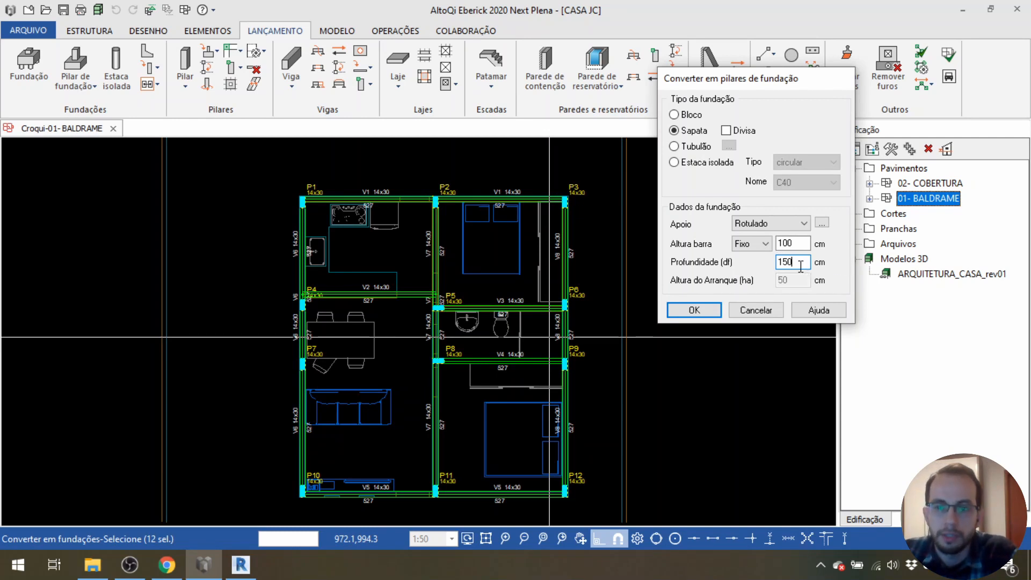
left_click_drag(801, 265, 760, 268)
type("10")
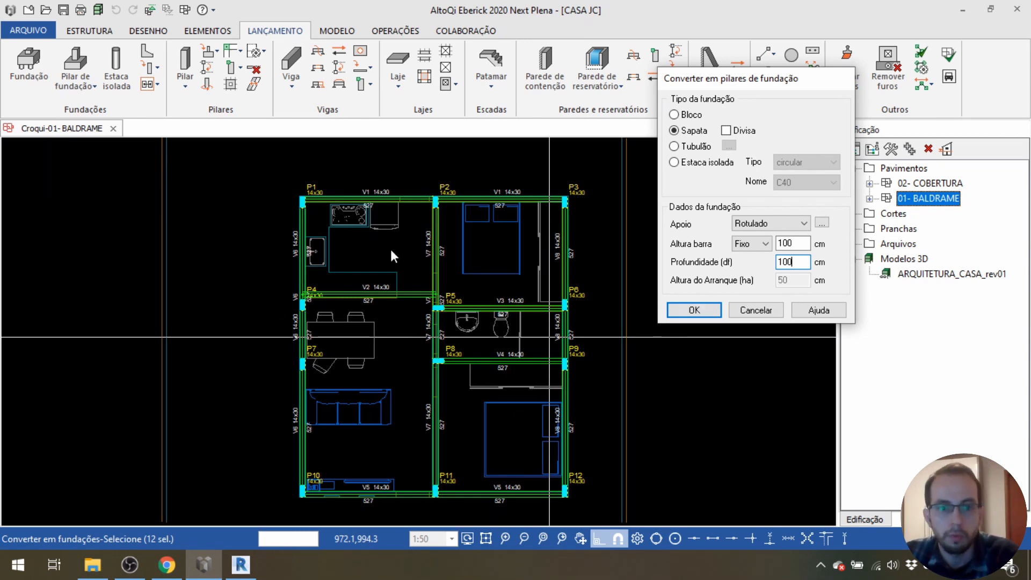
left_click(695, 310)
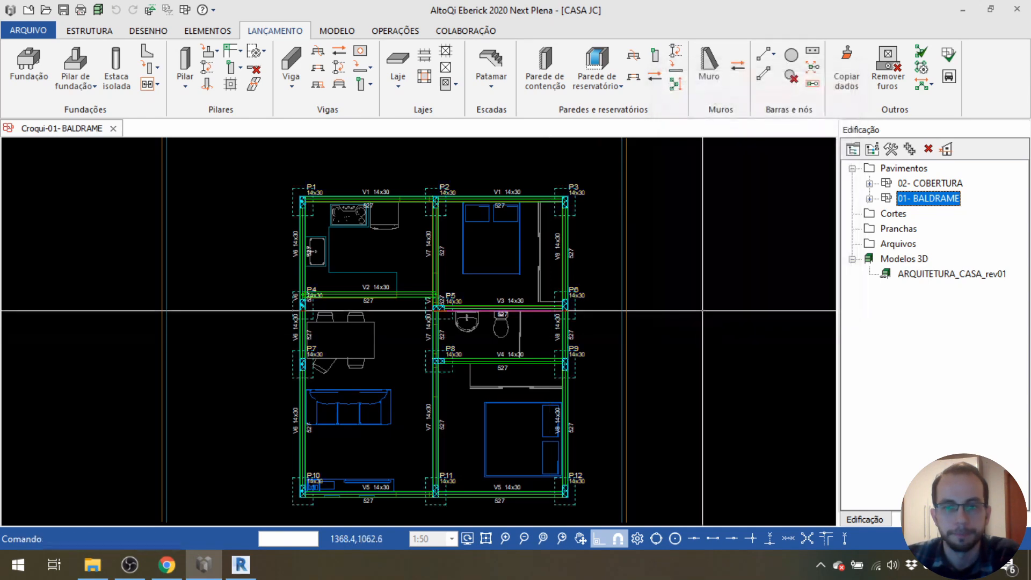
Inspect the footing of column P1 on the plan and check its foundation type and depth in the column's properties.
middle_click_drag(439, 187, 496, 215)
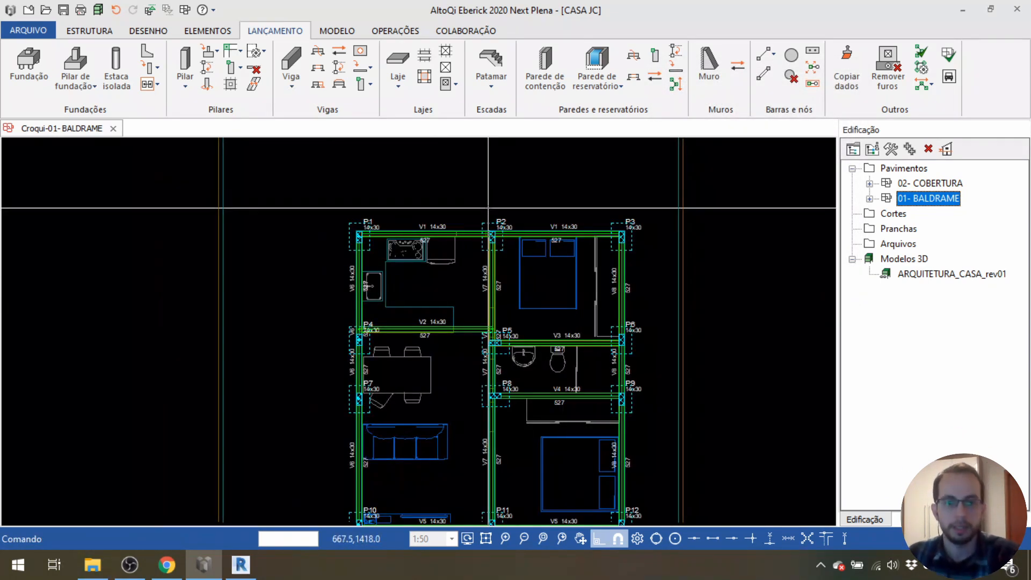
scroll(378, 217, "up", 2)
scroll(378, 217, "up", 2)
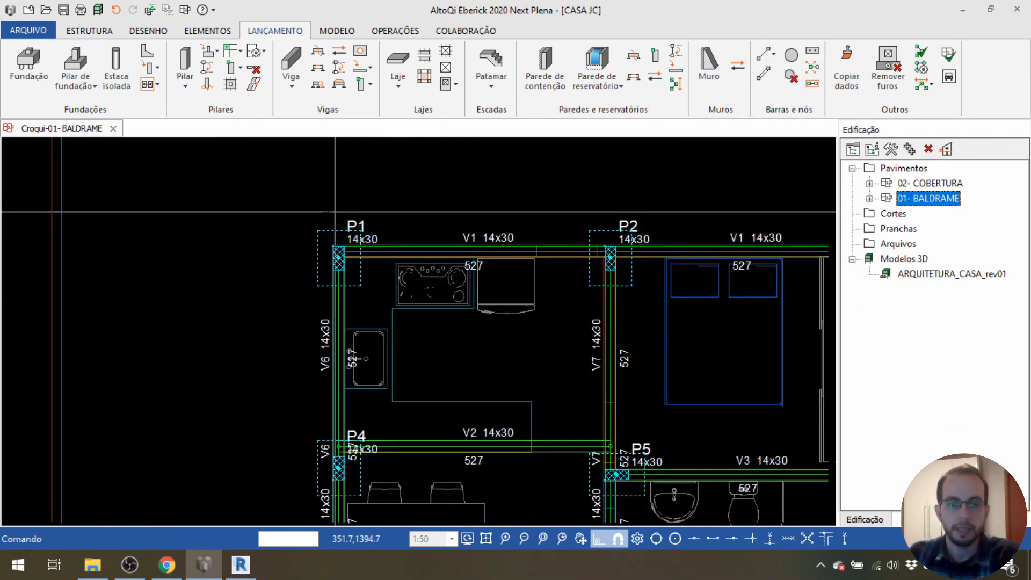
scroll(306, 228, "up", 2)
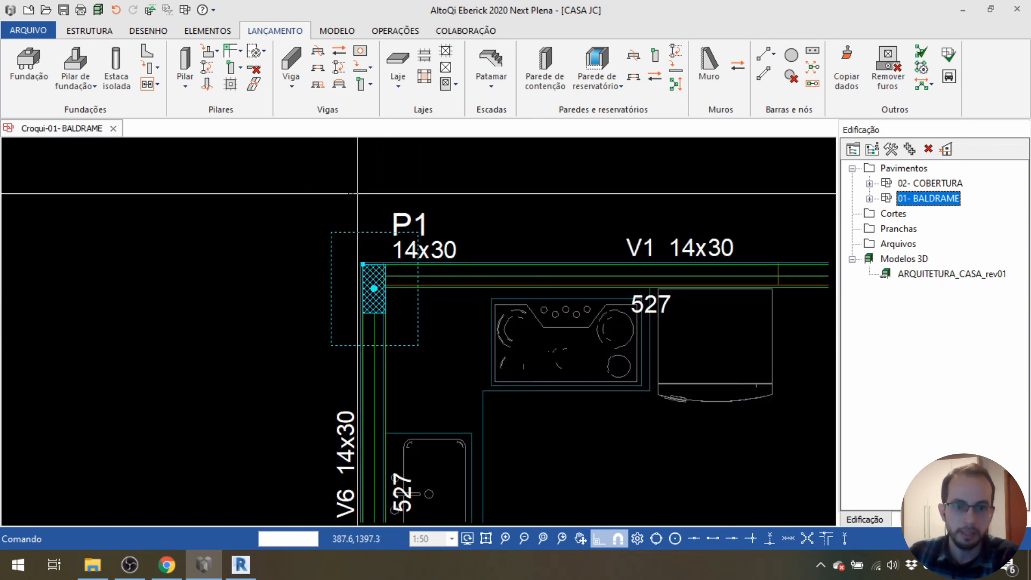
scroll(410, 213, "down", 1)
scroll(409, 214, "down", 1)
double_click(408, 217)
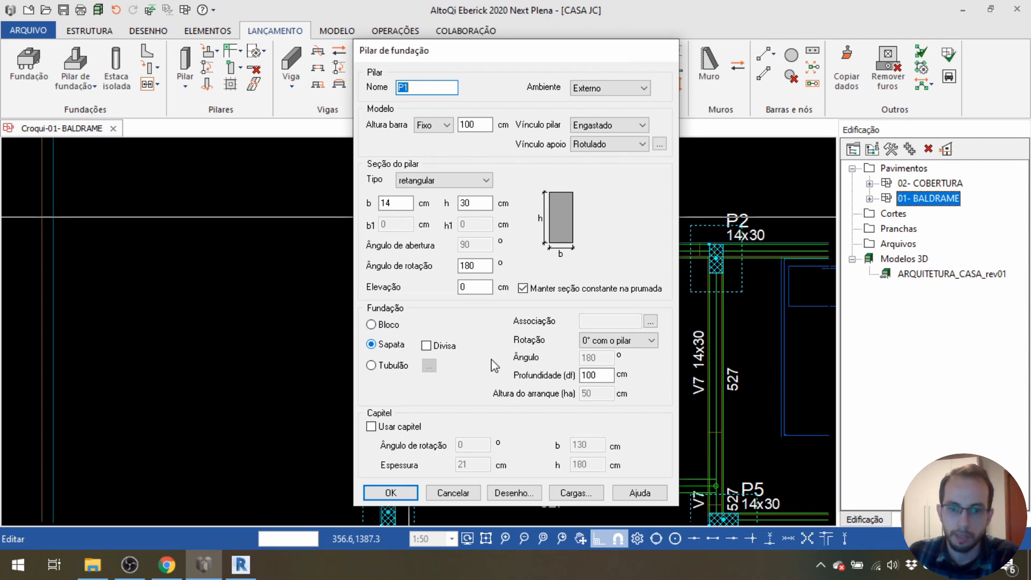
double_click(594, 375)
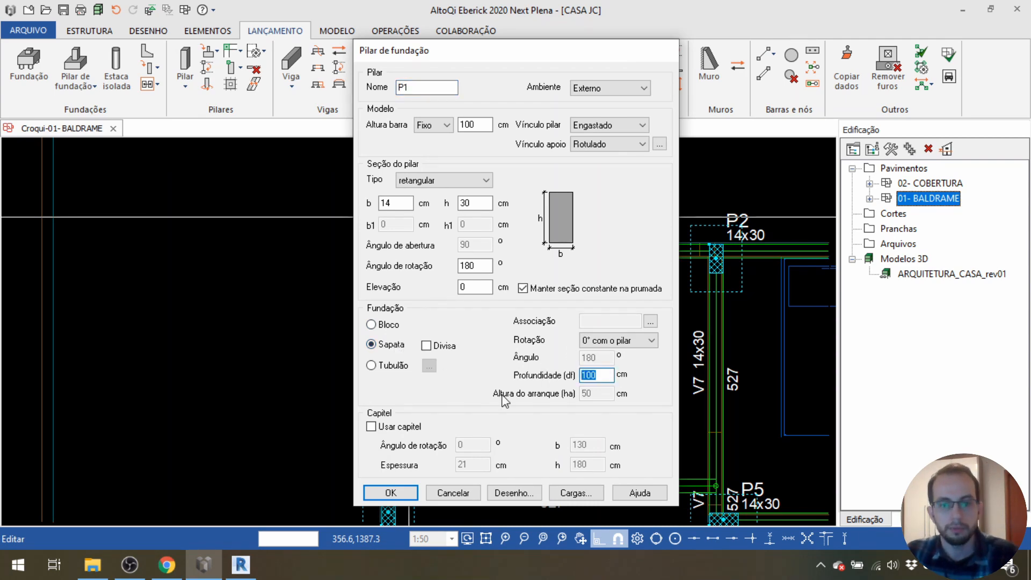
left_click(392, 493)
Turn off the Fundações display for columns in the graphic entry settings and check column P1's properties without changing them.
middle_click_drag(329, 341, 351, 338)
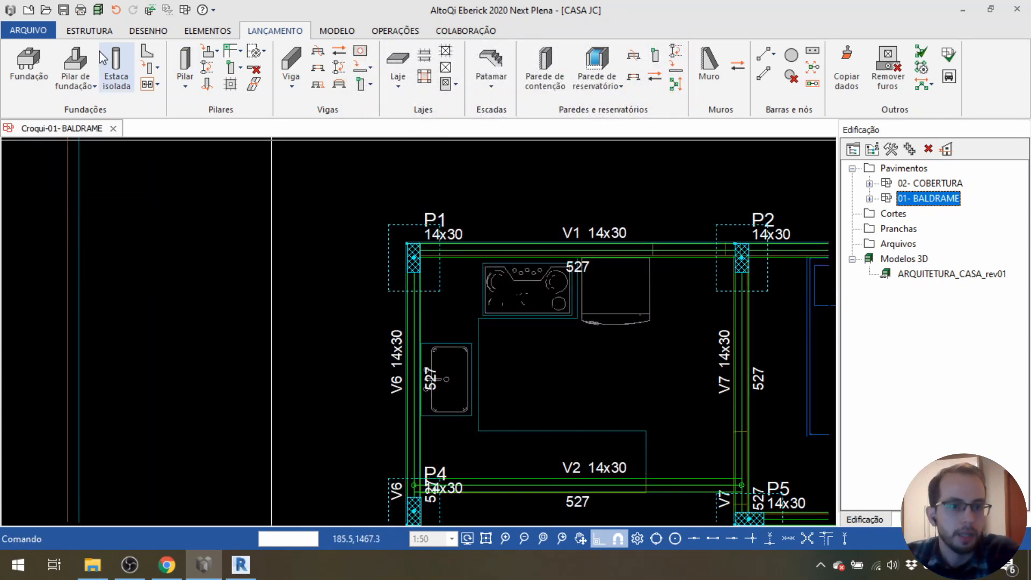
left_click(88, 30)
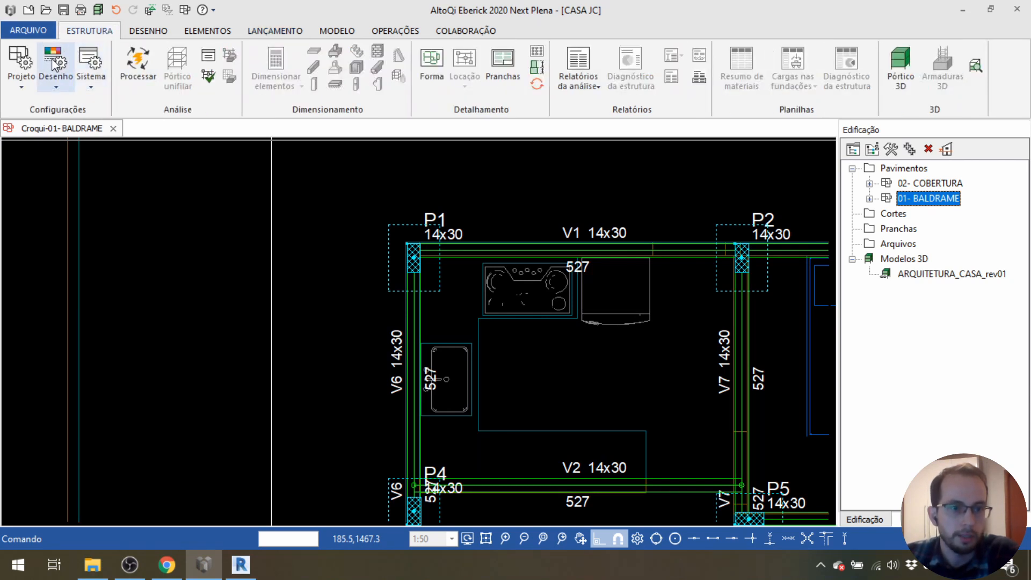
left_click(57, 79)
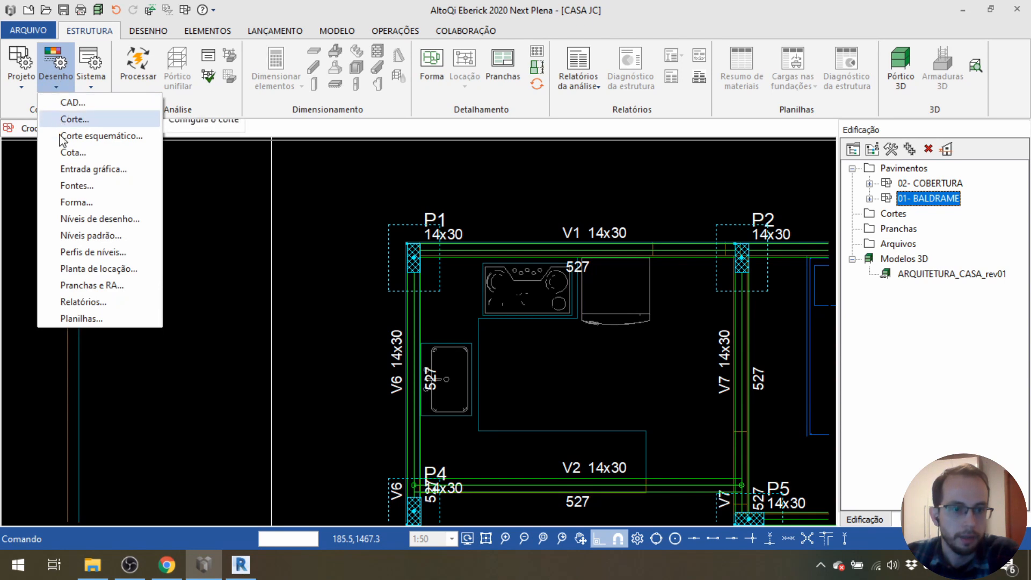
left_click(70, 173)
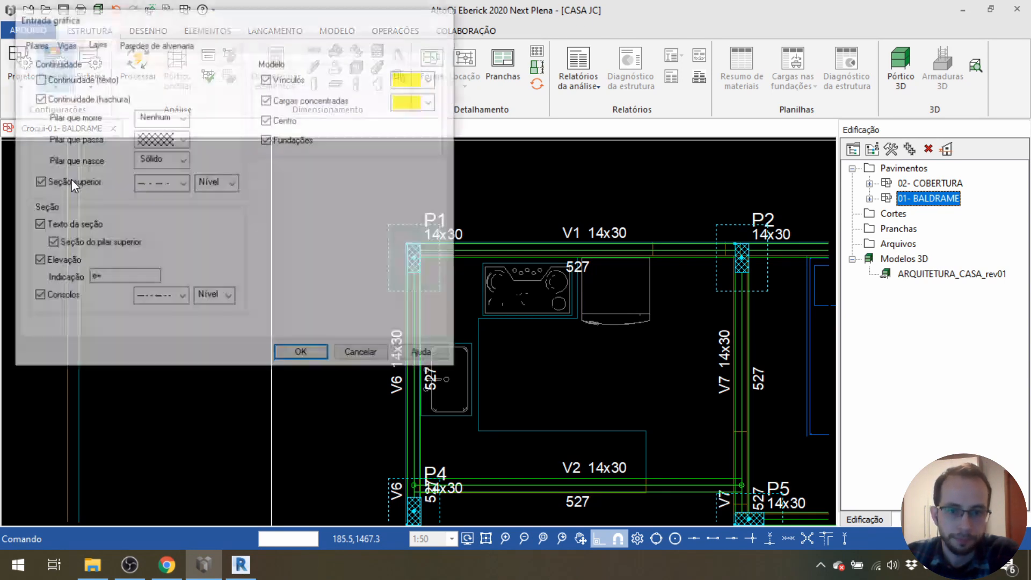
left_click(32, 44)
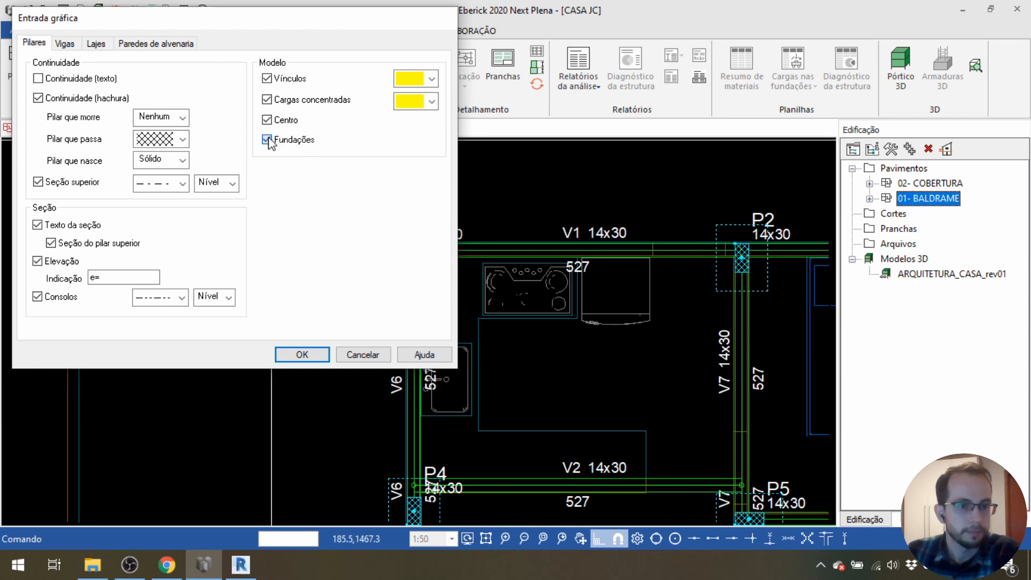
left_click(301, 353)
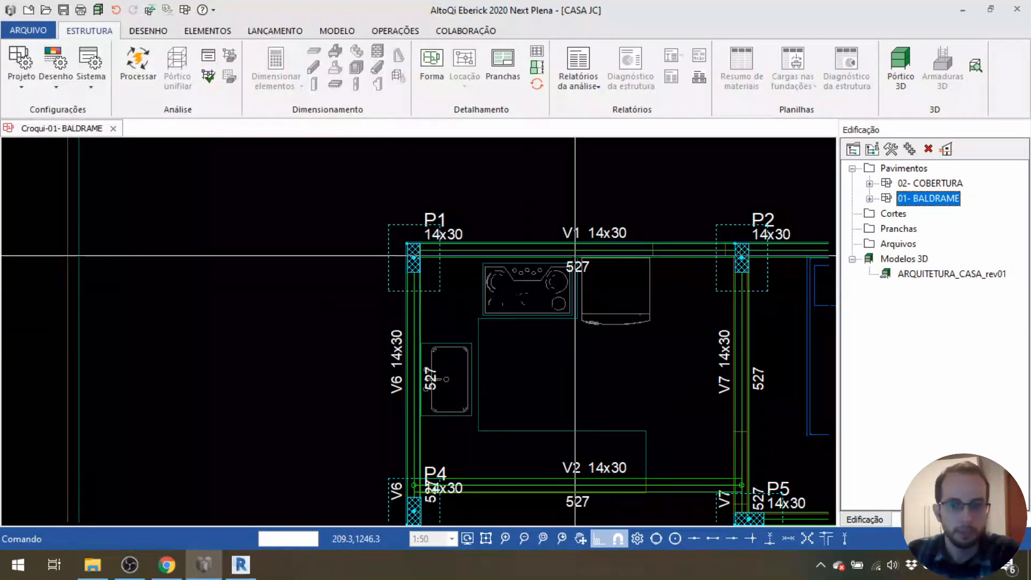
middle_click_drag(576, 255, 475, 255)
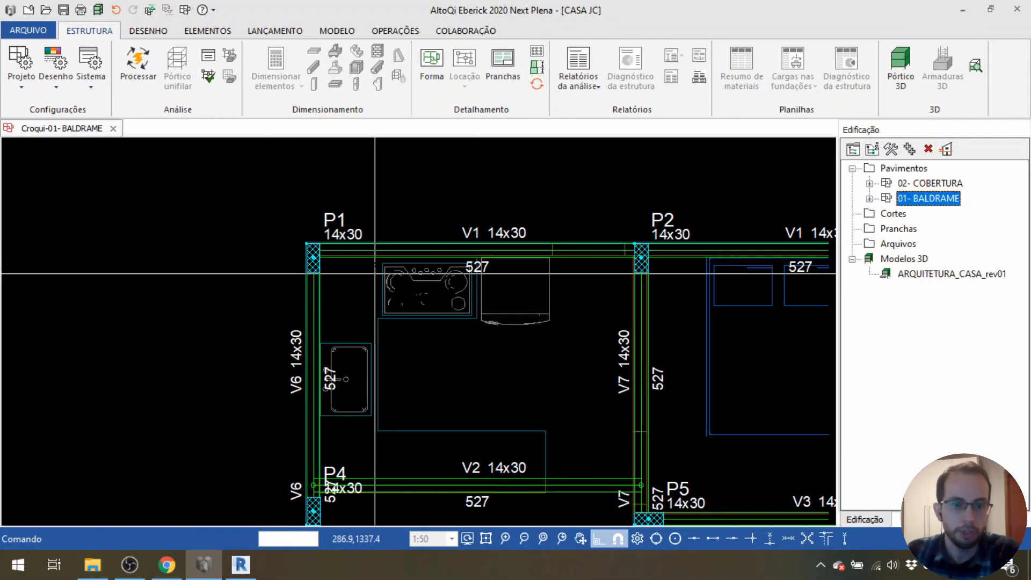
double_click(333, 221)
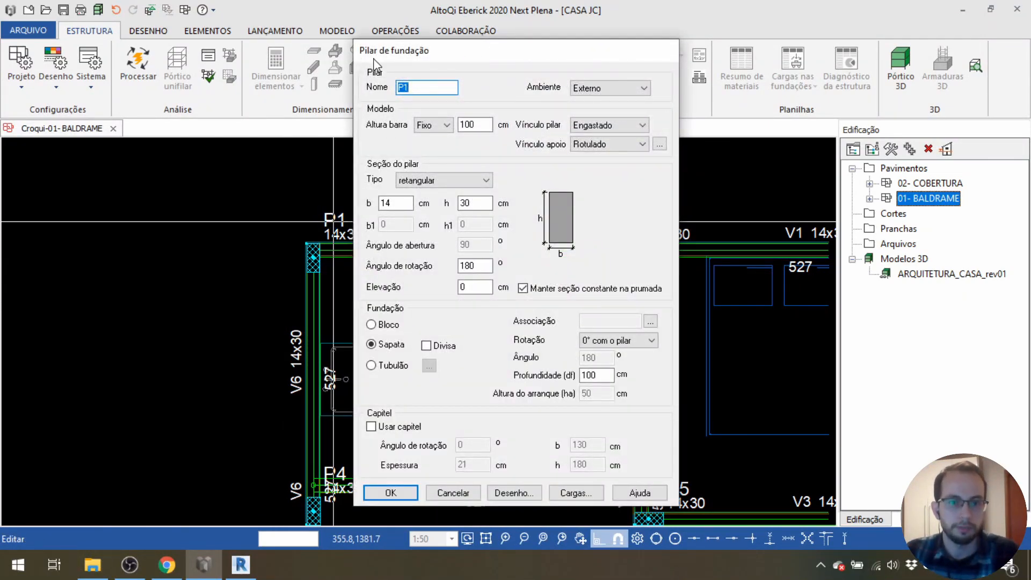
key("Escape")
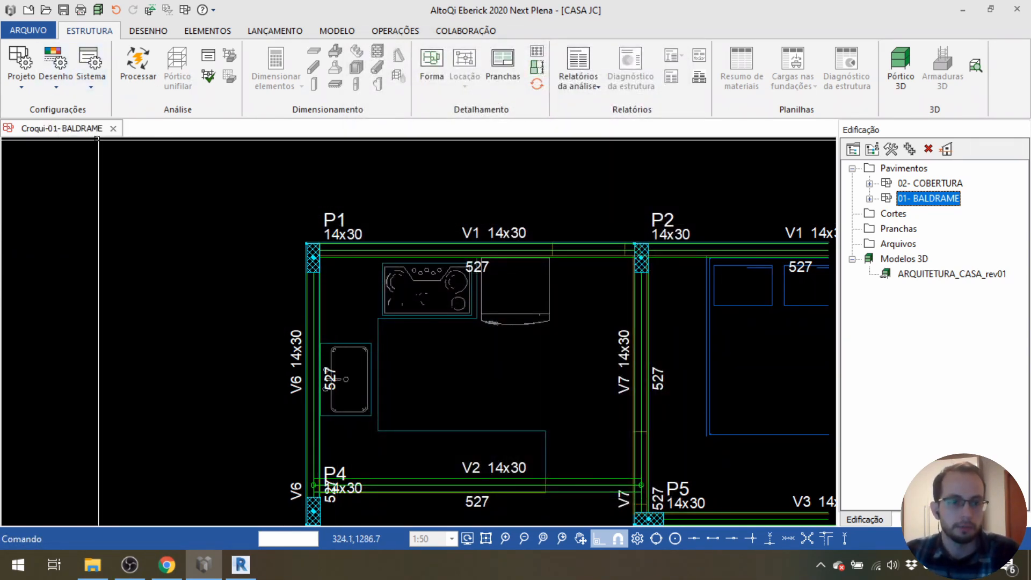
Turn the Fundações display for columns back on in the graphic entry settings and revisit those settings without further changes.
left_click(56, 85)
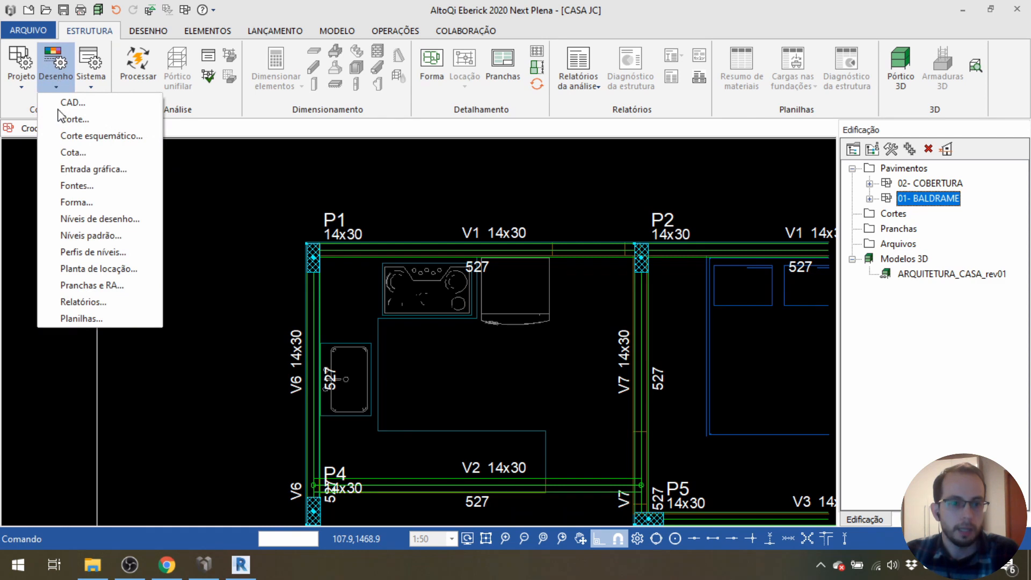
left_click(63, 170)
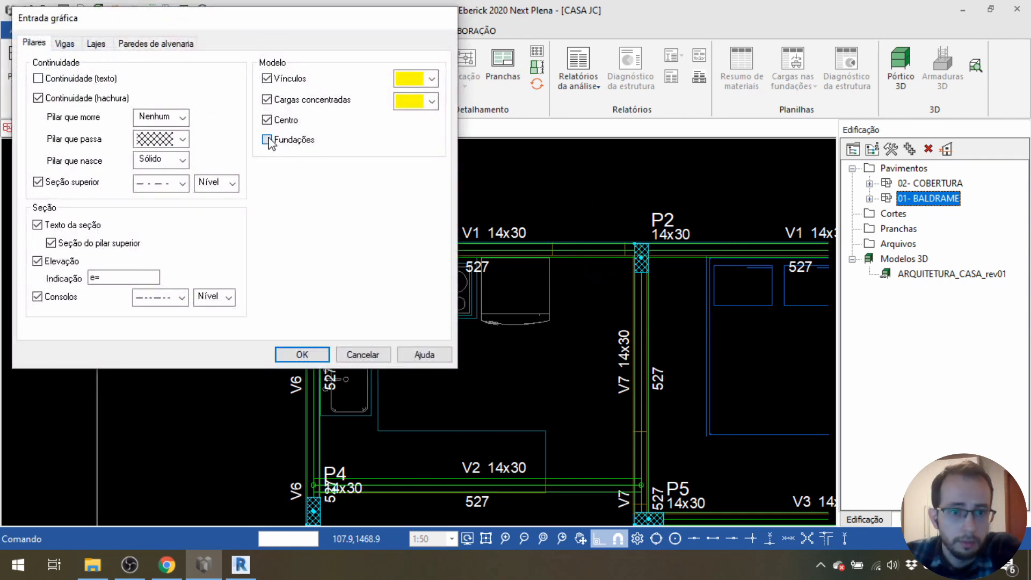
left_click(267, 140)
left_click(302, 354)
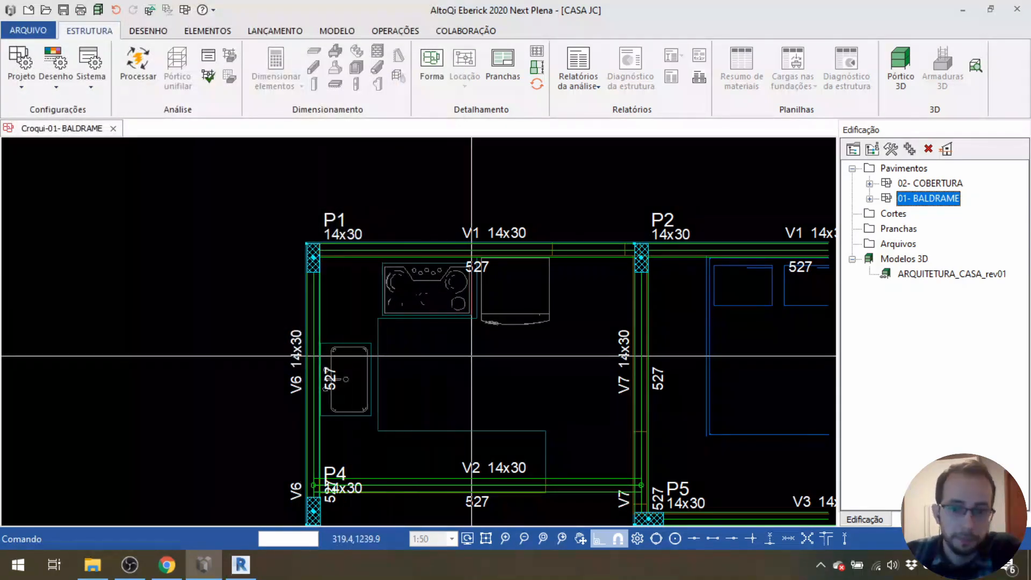
middle_click_drag(612, 343, 497, 317)
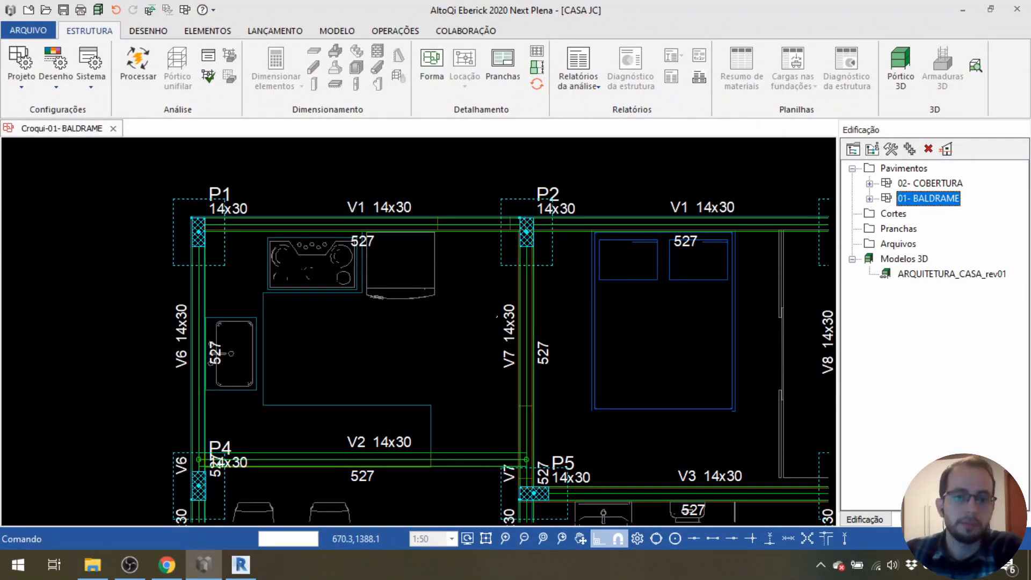
left_click(55, 79)
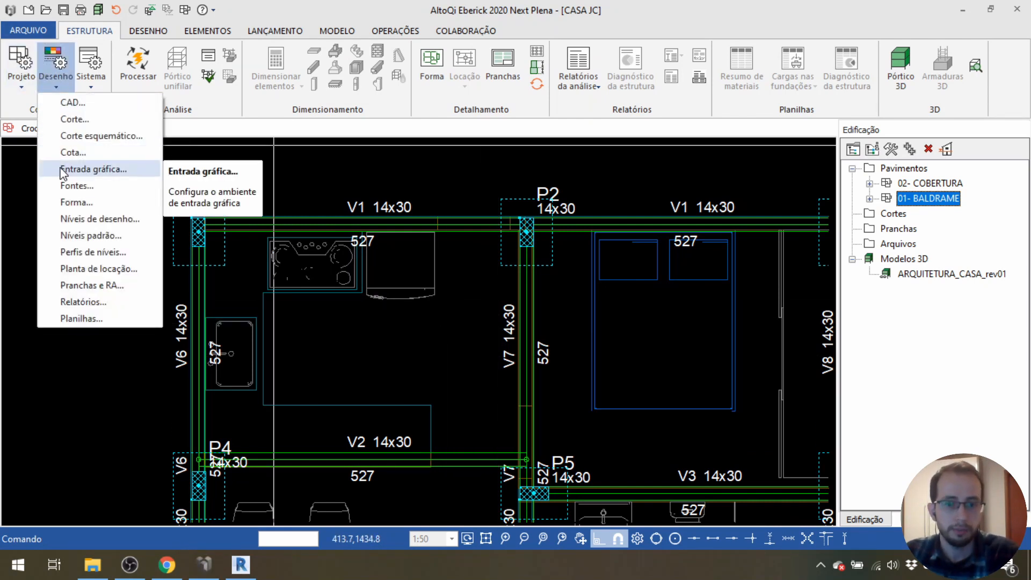
left_click(86, 170)
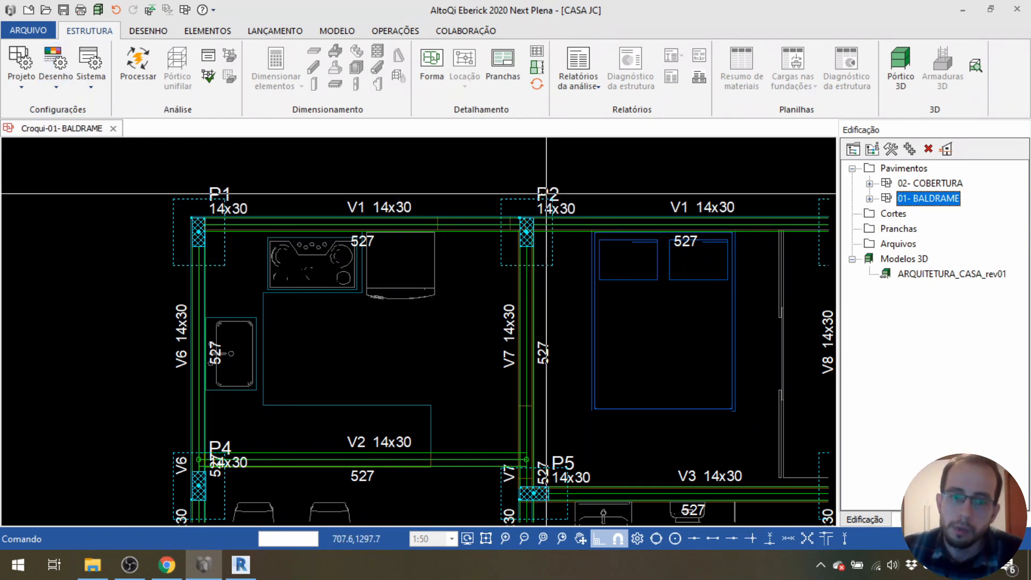
Look over the footings across the whole BALDRAME plan and close the floor's drawing.
mouse_move(442, 326)
middle_mouse_down()
mouse_move(508, 311)
mouse_move(503, 298)
middle_mouse_up()
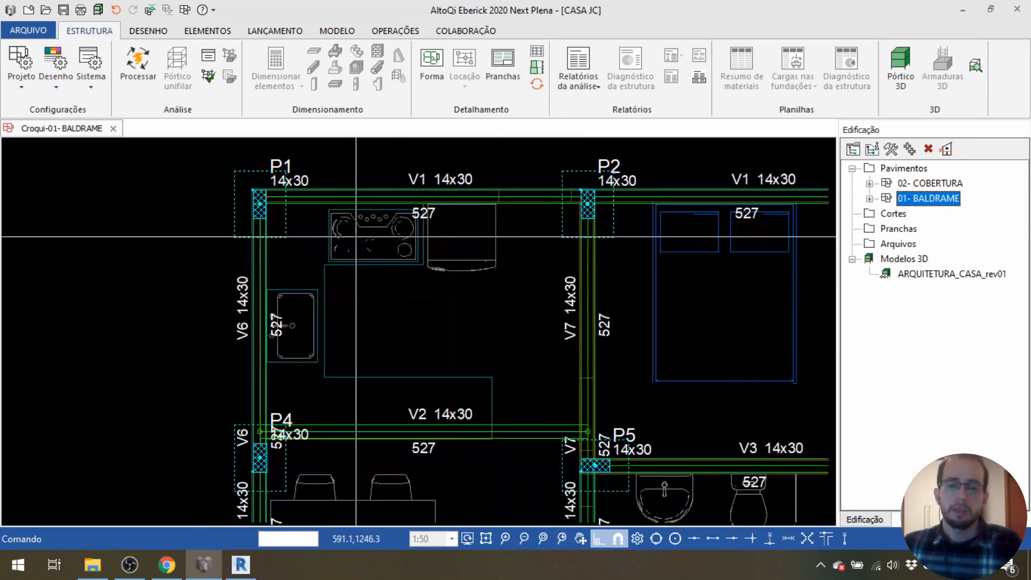
scroll(354, 238, "down", 2)
middle_click_drag(400, 391, 378, 335)
middle_click_drag(402, 419, 409, 353)
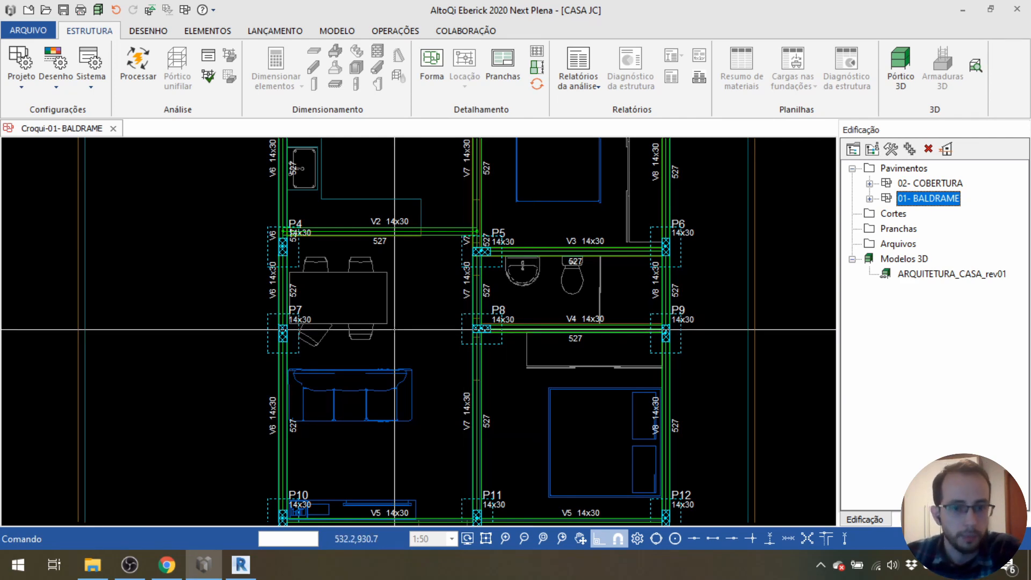
scroll(368, 290, "down", 3)
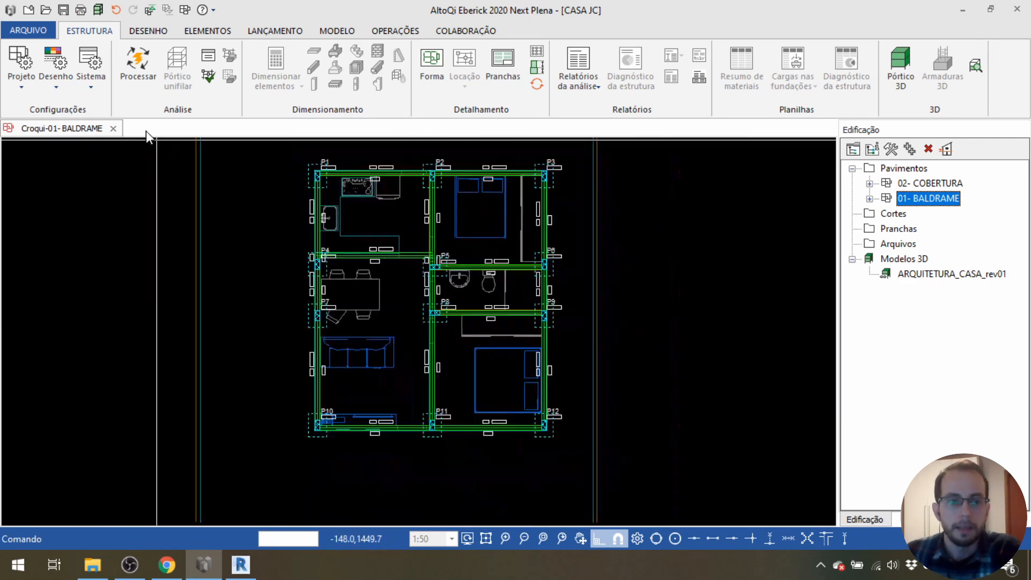
left_click(113, 129)
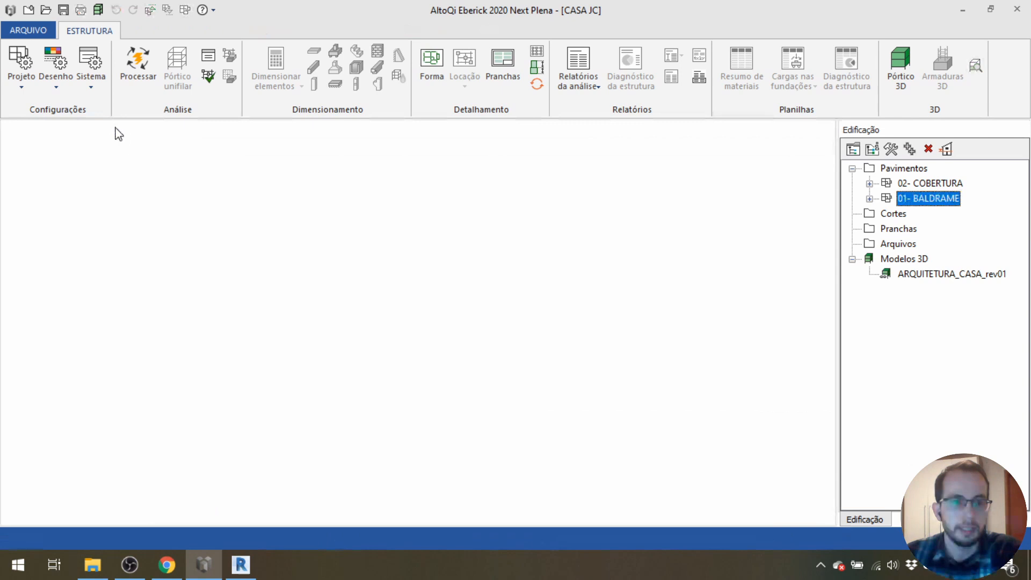
Start processing the structure and enable Dimensionamento dos elementos in the ultimate limit state analysis.
left_click(139, 72)
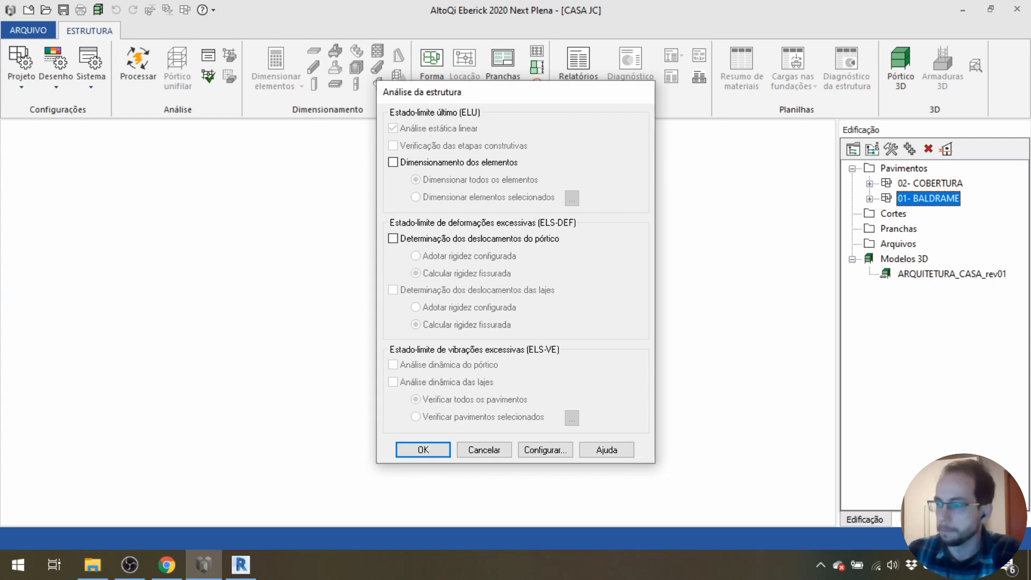
key("alt+Tab")
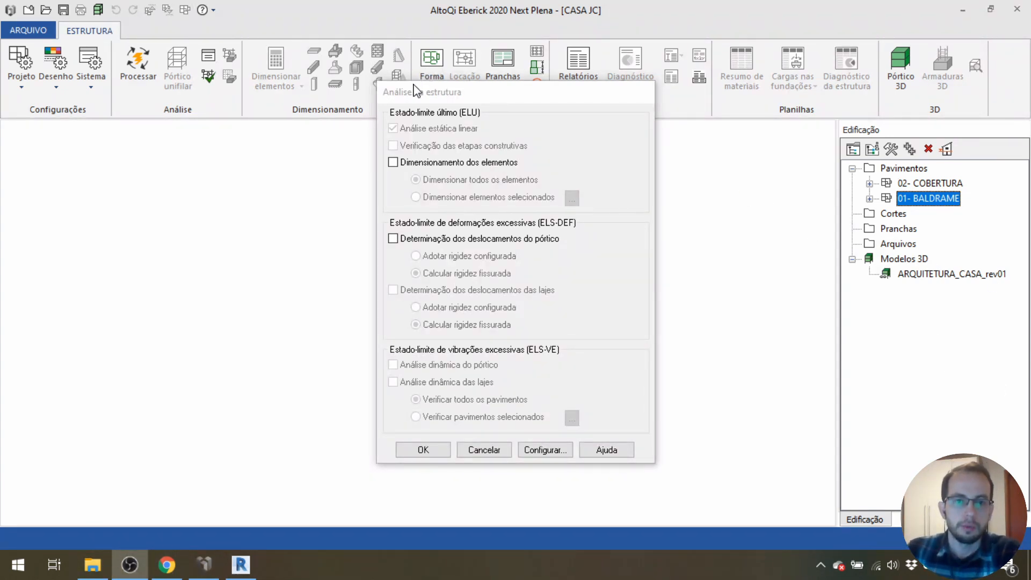
left_click_drag(414, 94, 425, 79)
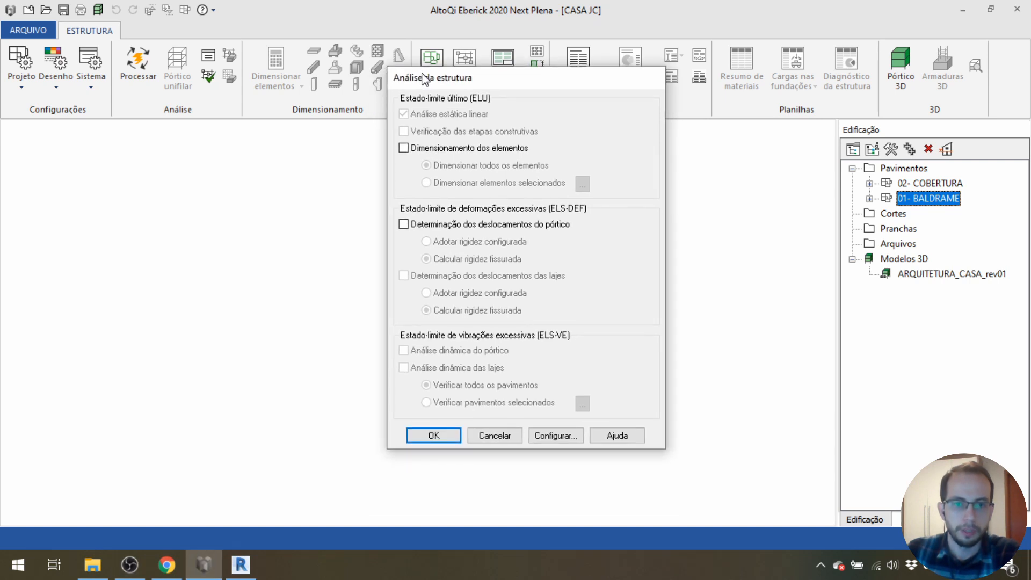
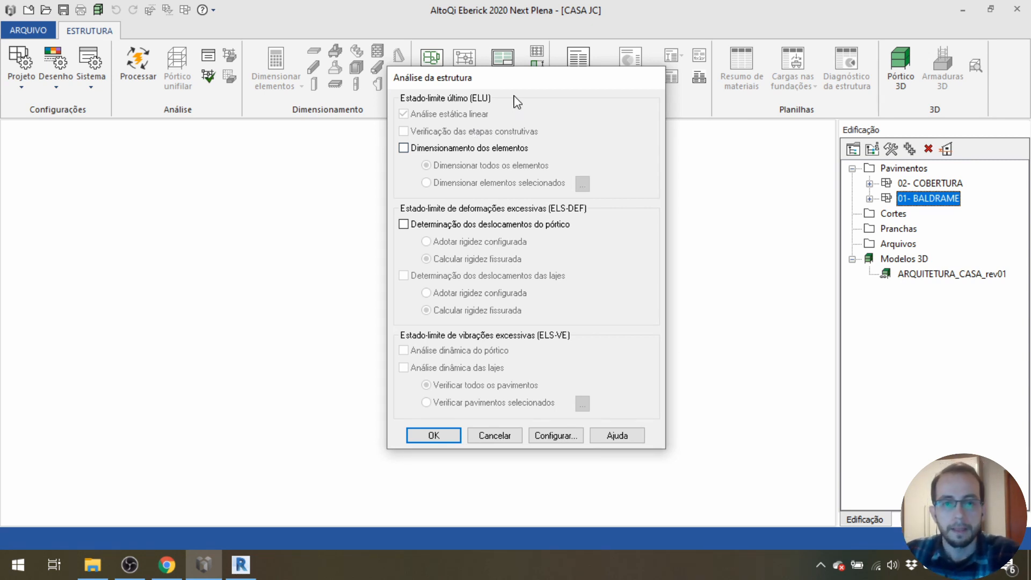
left_click_drag(488, 78, 522, 76)
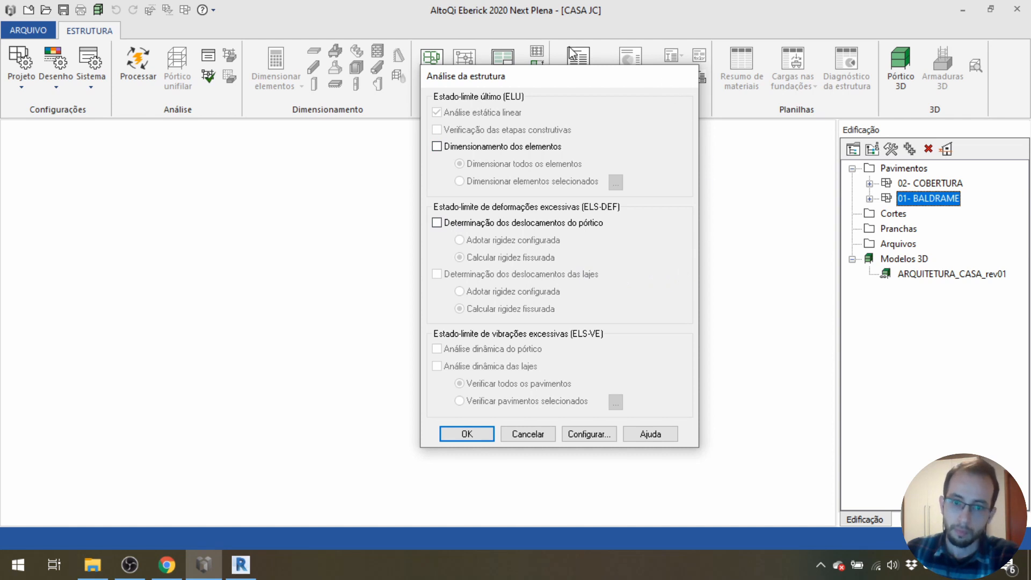
left_click(436, 148)
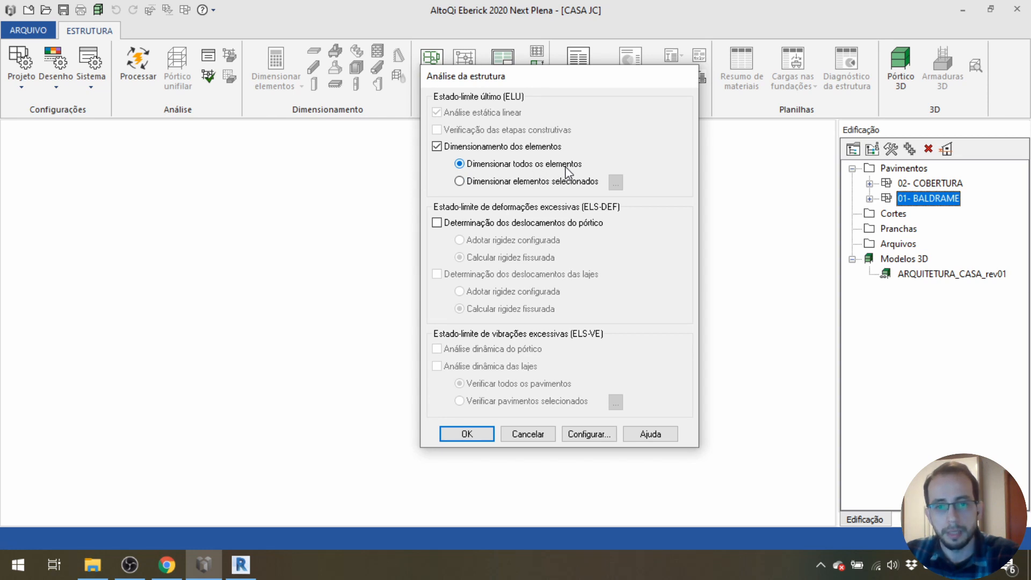
Try Dimensionar elementos selecionados, review its element list by floor, and return to Dimensionar todos os elementos.
left_click(474, 183)
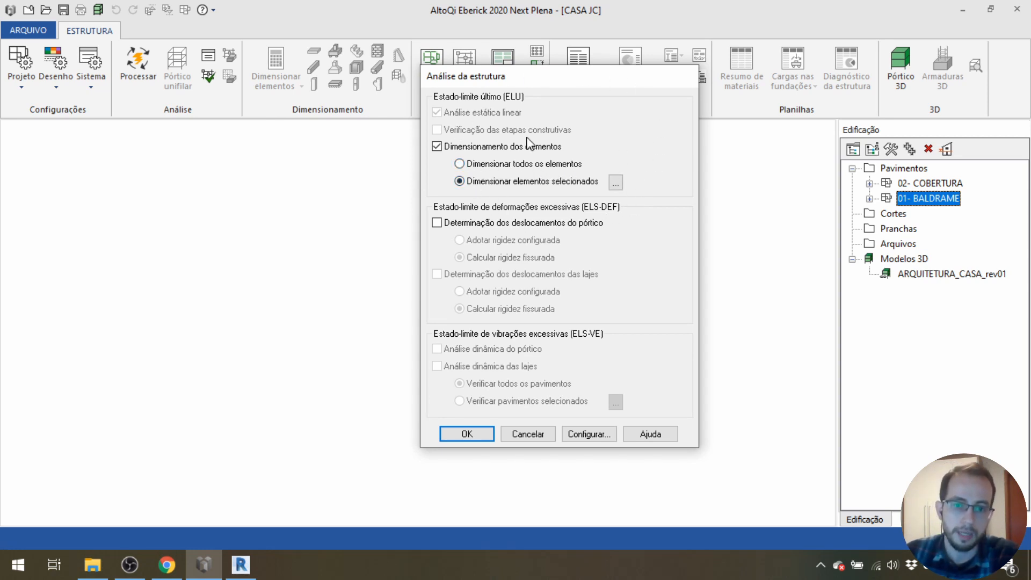
left_click(616, 183)
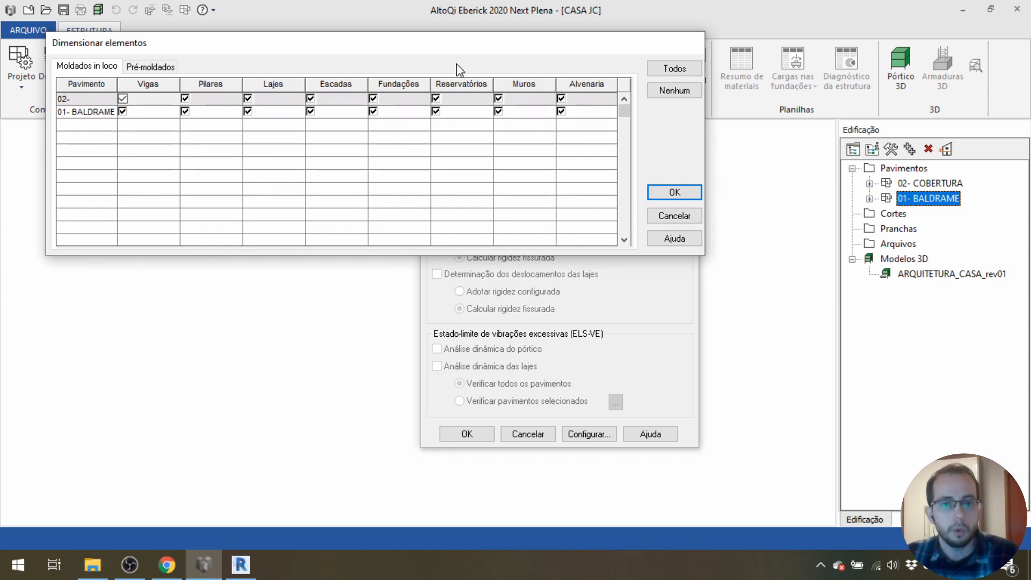
key("Return")
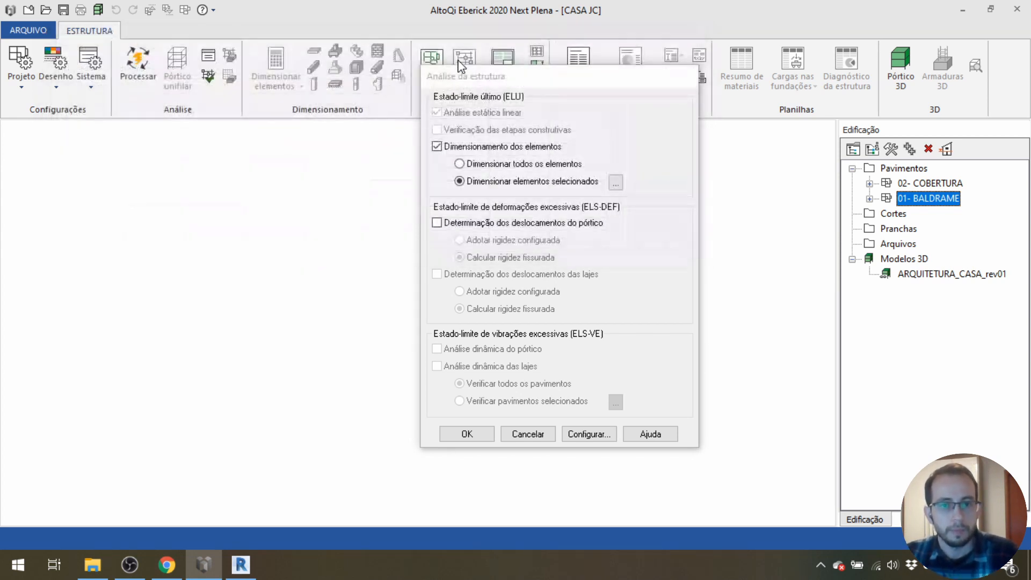
left_click(548, 166)
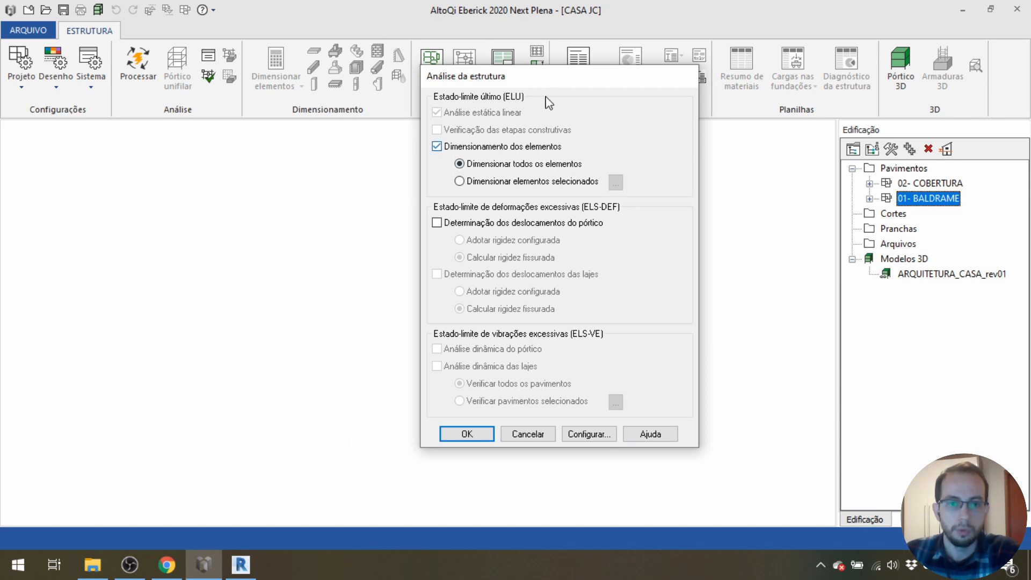
left_click_drag(545, 86, 512, 86)
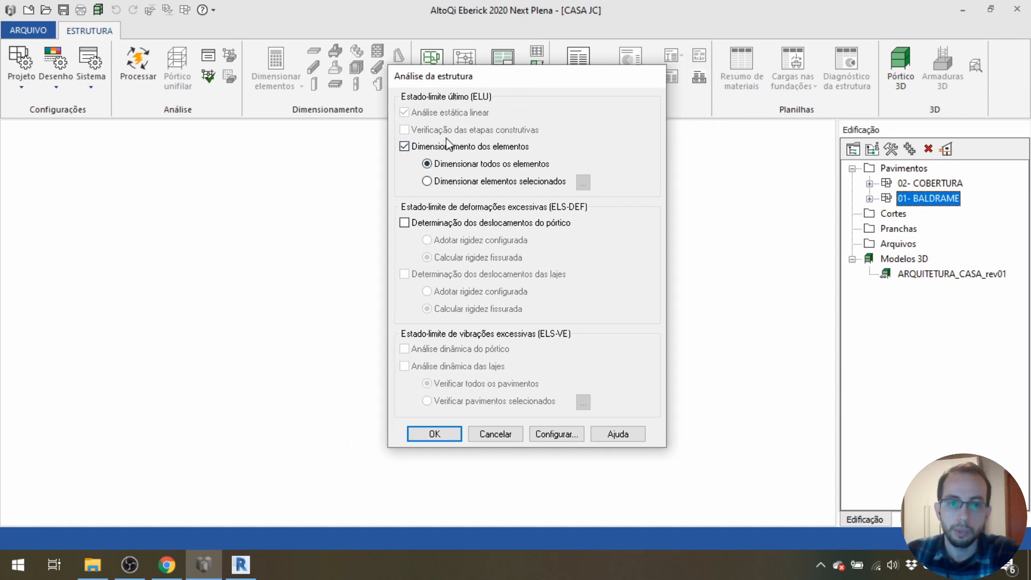
left_click(427, 181)
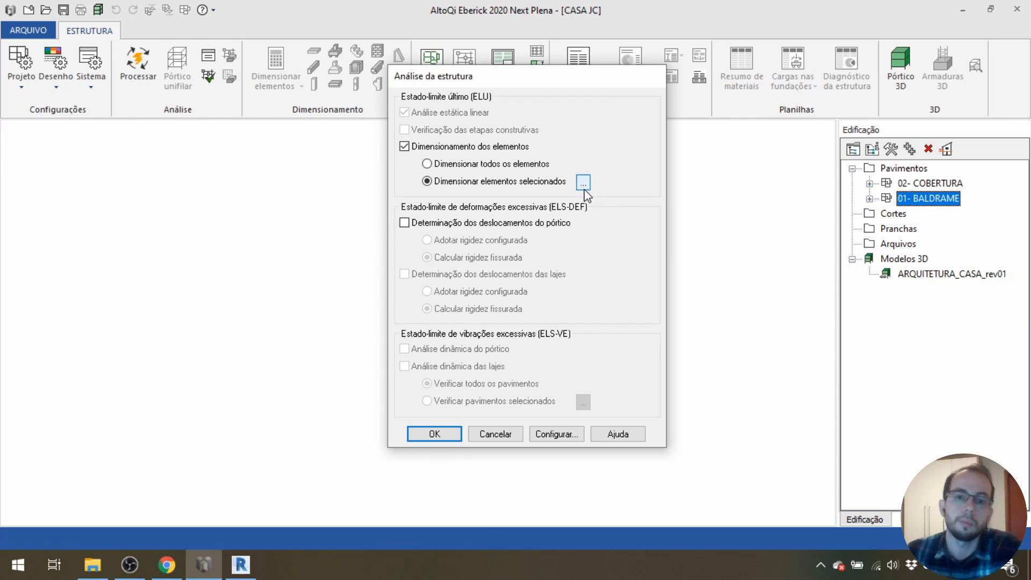
left_click(543, 167)
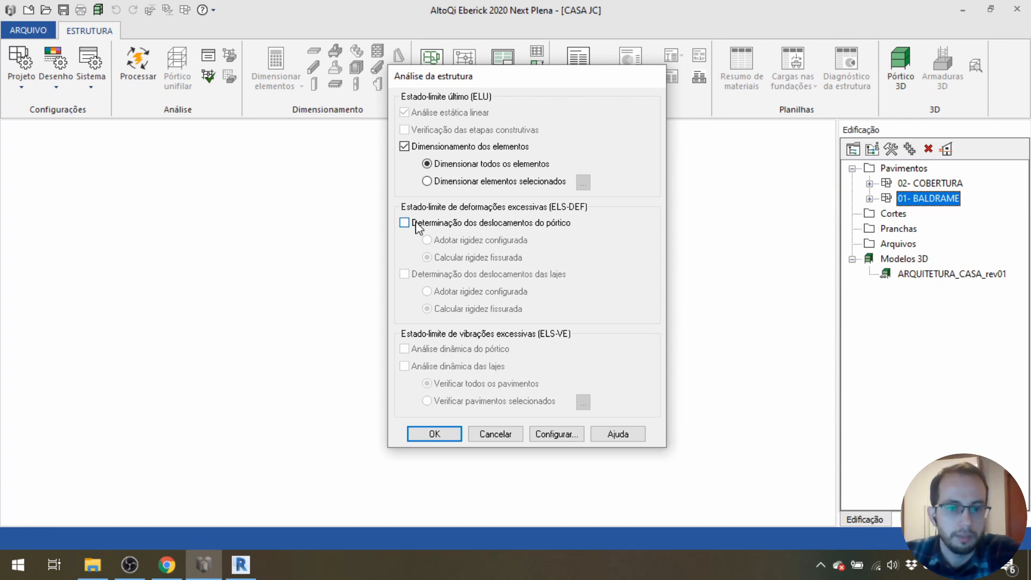
Try Determinação dos deslocamentos do pórtico in the excessive deformation checks and switch it off again.
left_click(405, 223)
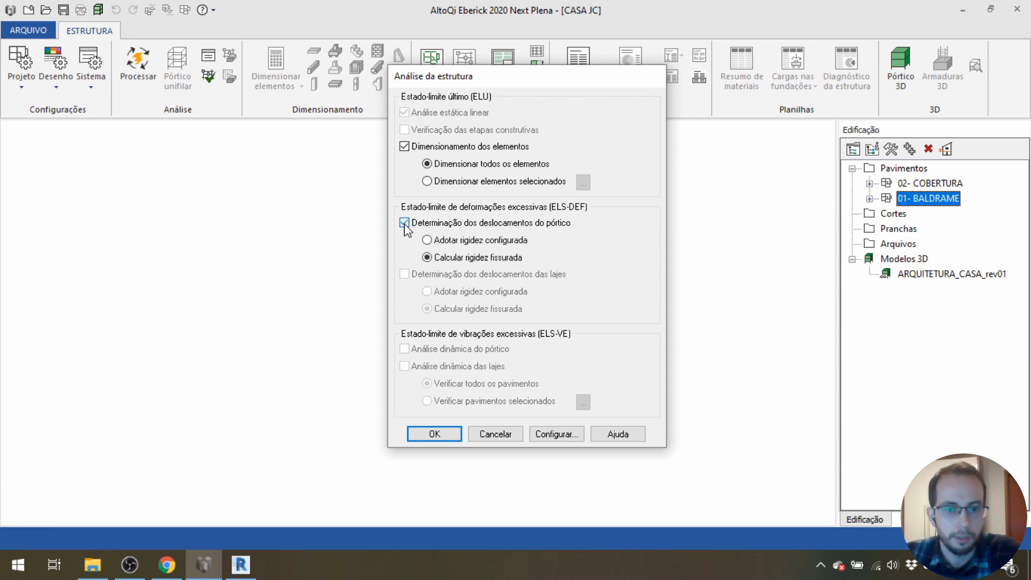
left_click(404, 224)
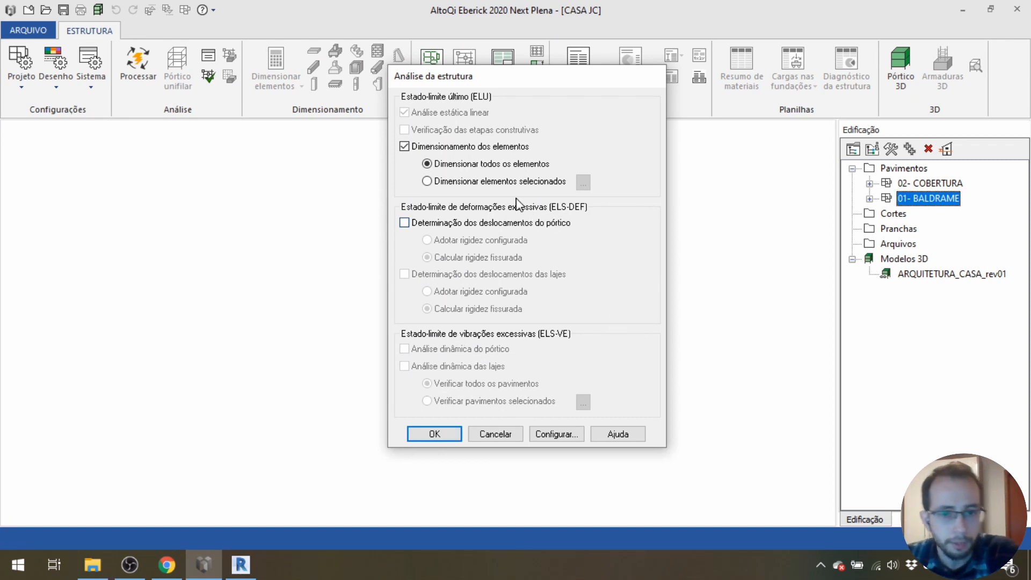
left_click(406, 224)
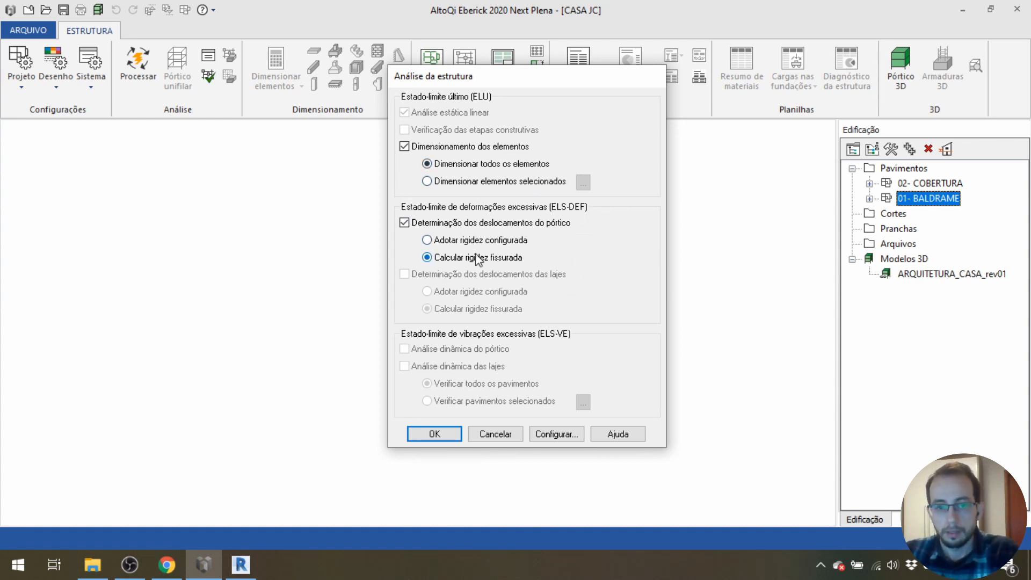
left_click(404, 223)
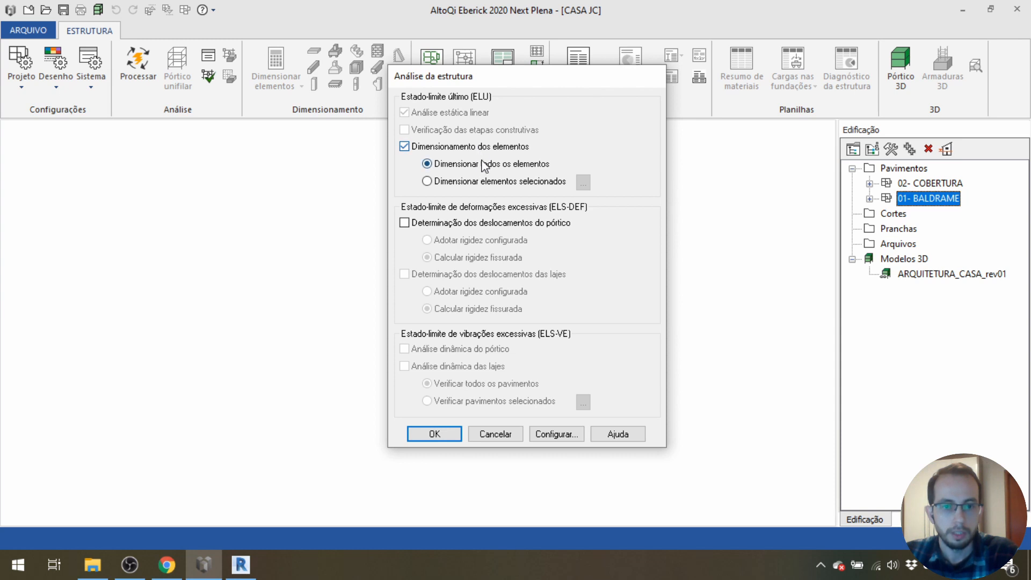
Run the analysis with dimensioning of all elements and open the linear static analysis results.
left_click(446, 433)
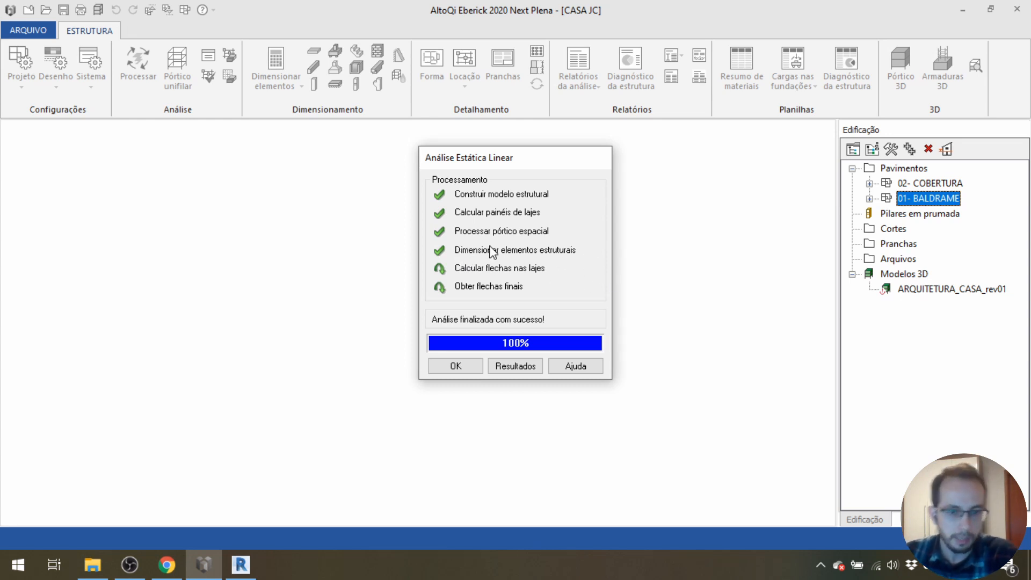
left_click_drag(499, 162, 516, 78)
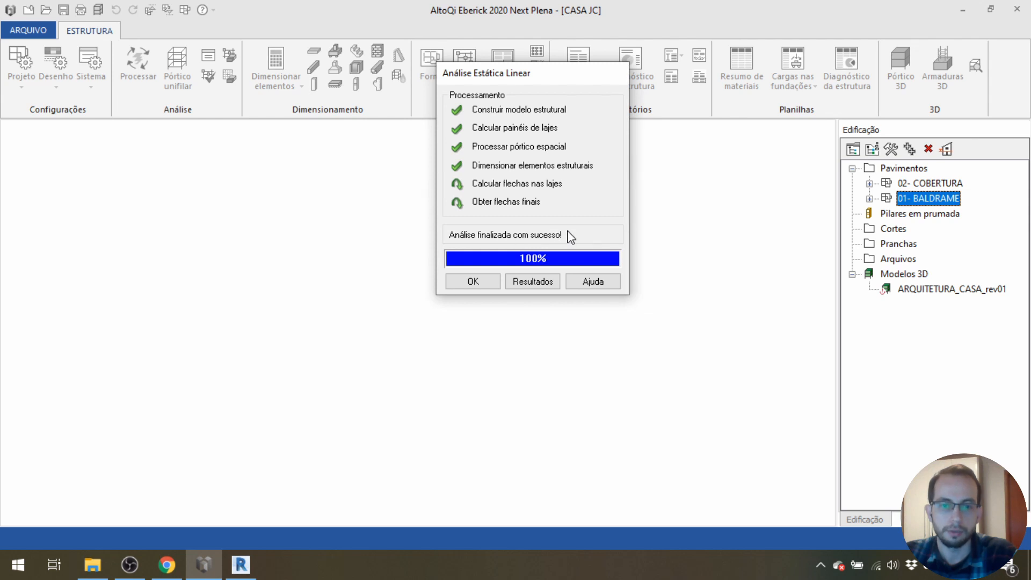
left_click(520, 279)
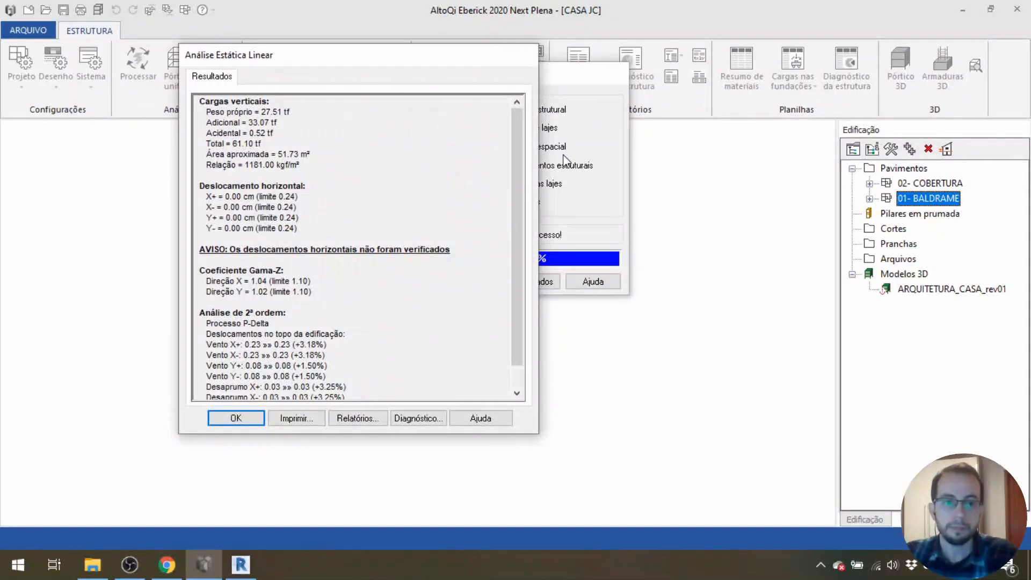
left_click_drag(438, 67, 581, 55)
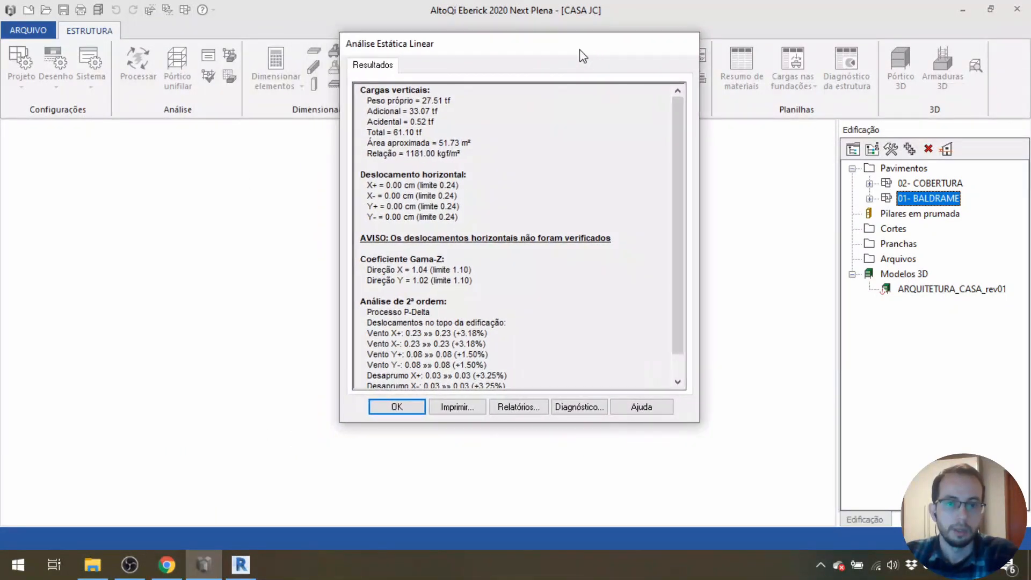
Examine the vertical loads in the analysis results: own weight, total load, approximate area and load-to-area ratio.
left_click_drag(674, 155, 672, 105)
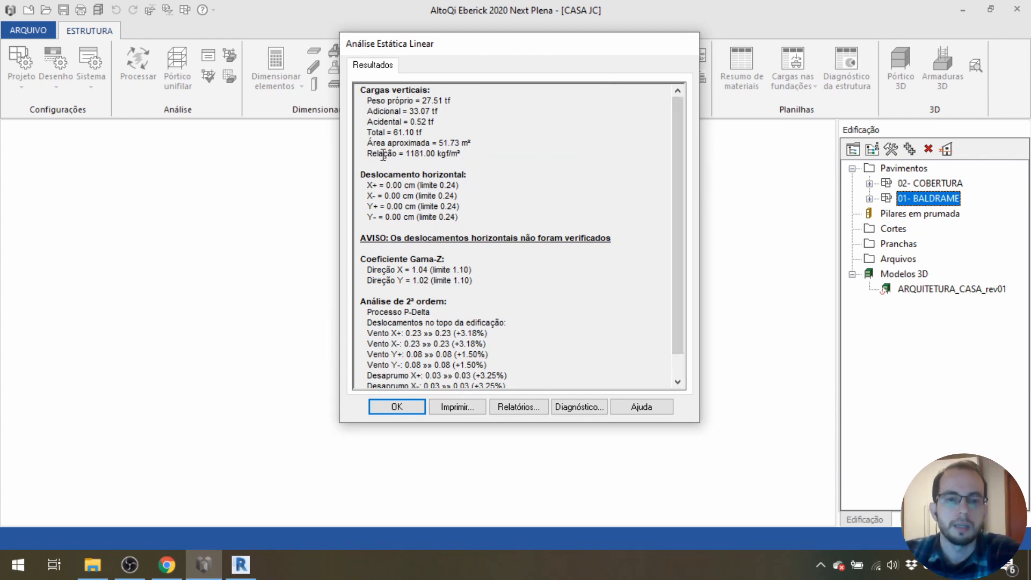
left_click_drag(367, 154, 467, 152)
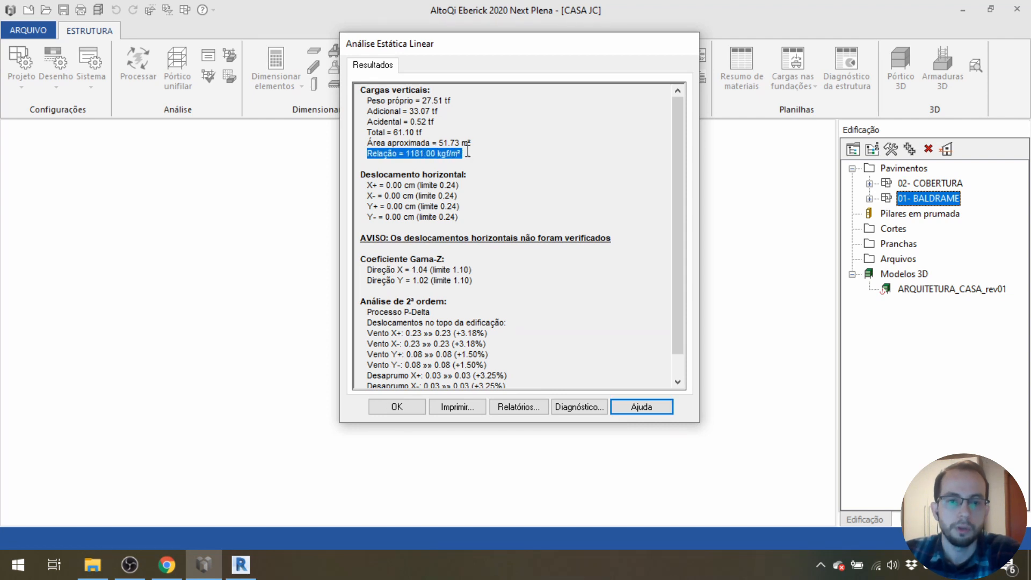
left_click(467, 151)
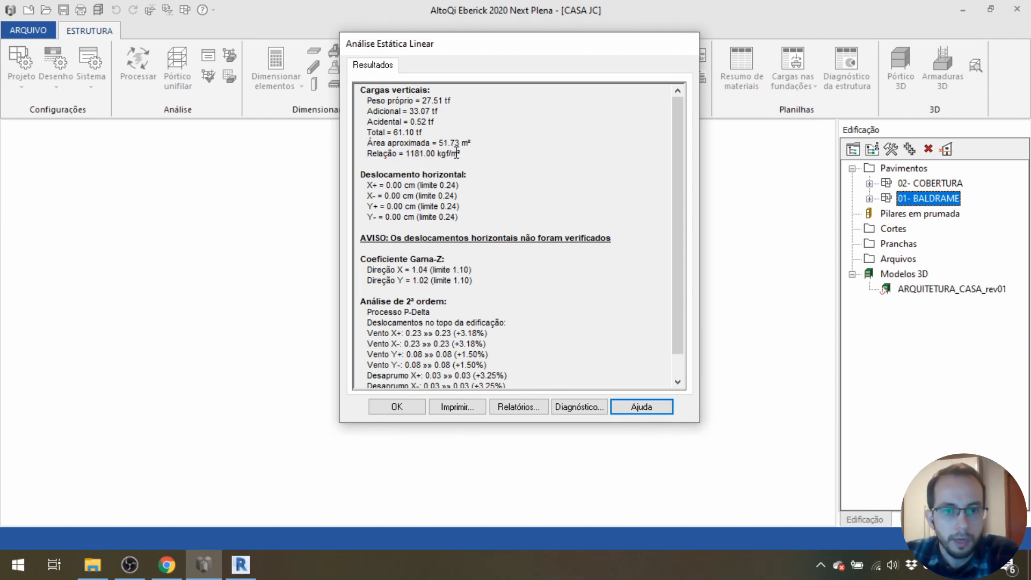
left_click_drag(368, 153, 476, 152)
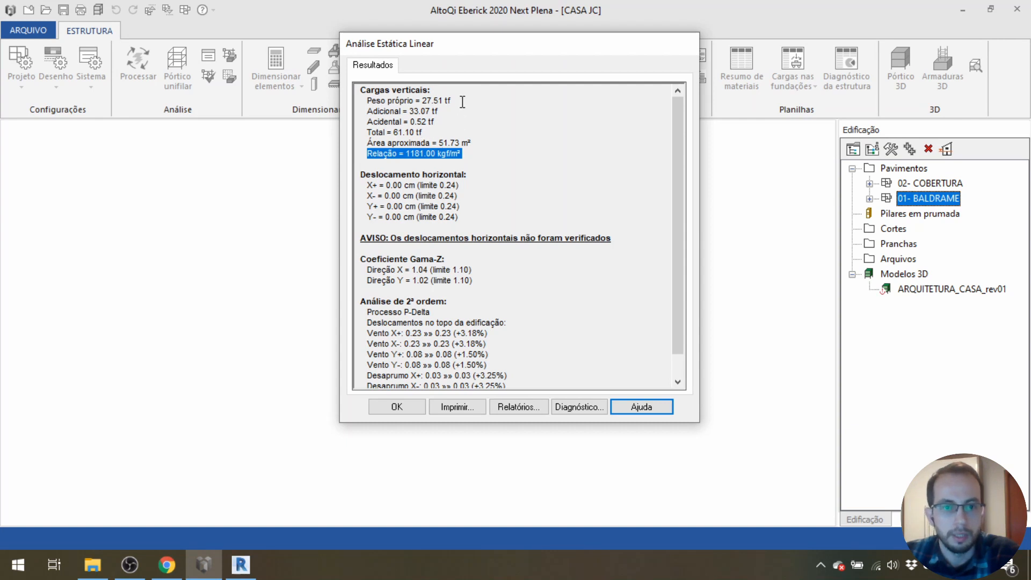
left_click_drag(368, 100, 460, 101)
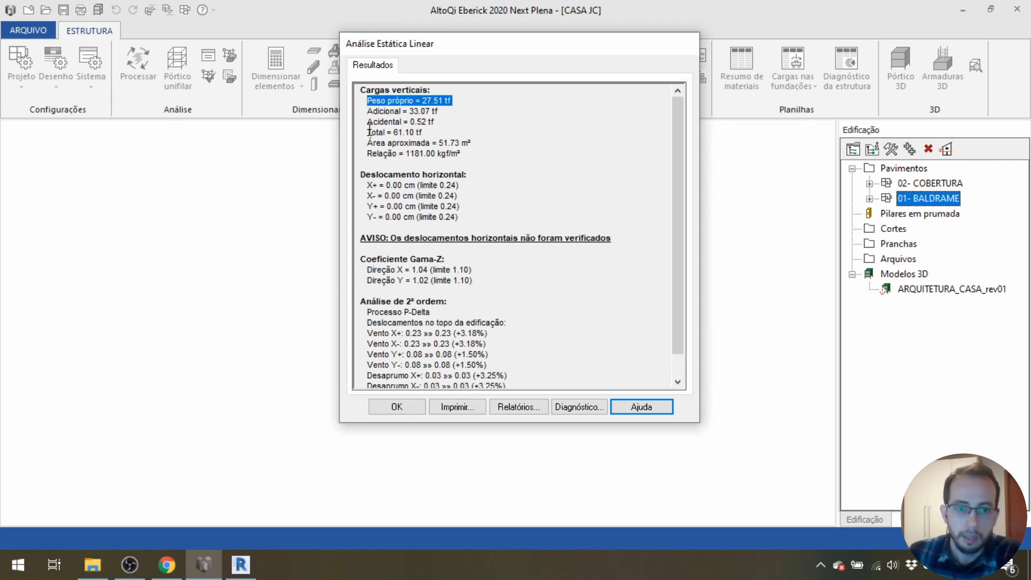
left_click_drag(367, 132, 430, 129)
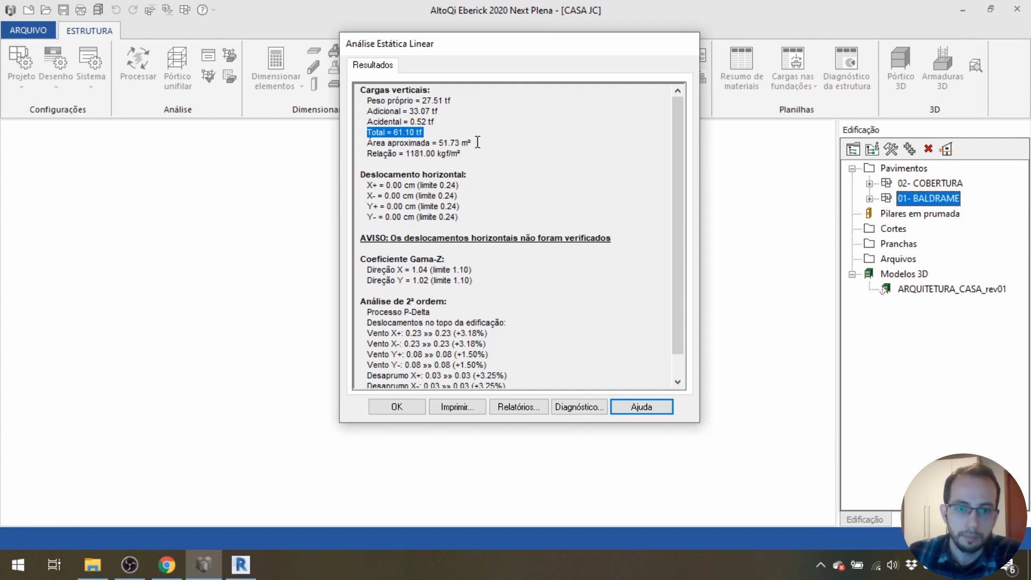
left_click_drag(473, 143, 450, 143)
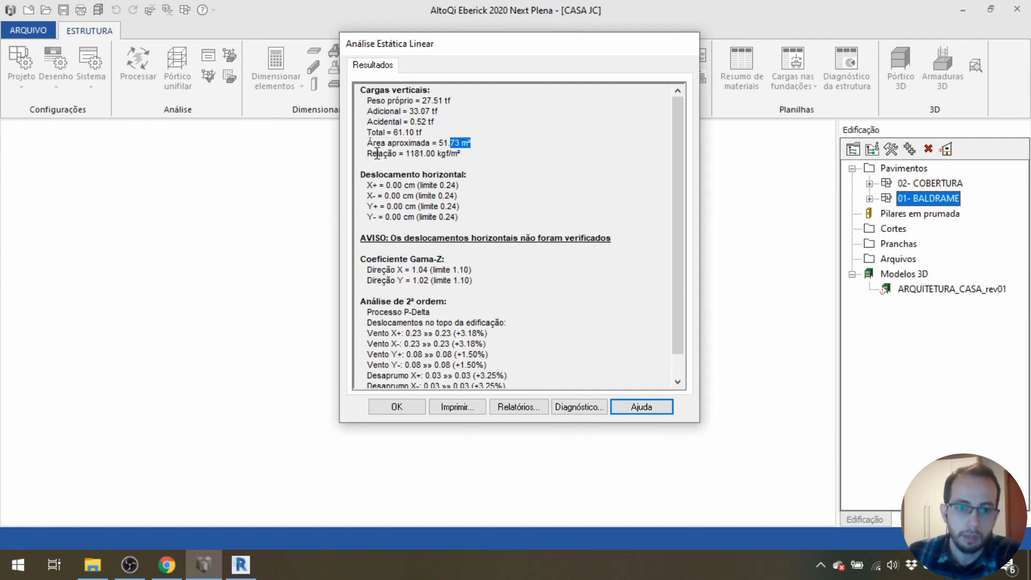
left_click_drag(366, 154, 466, 153)
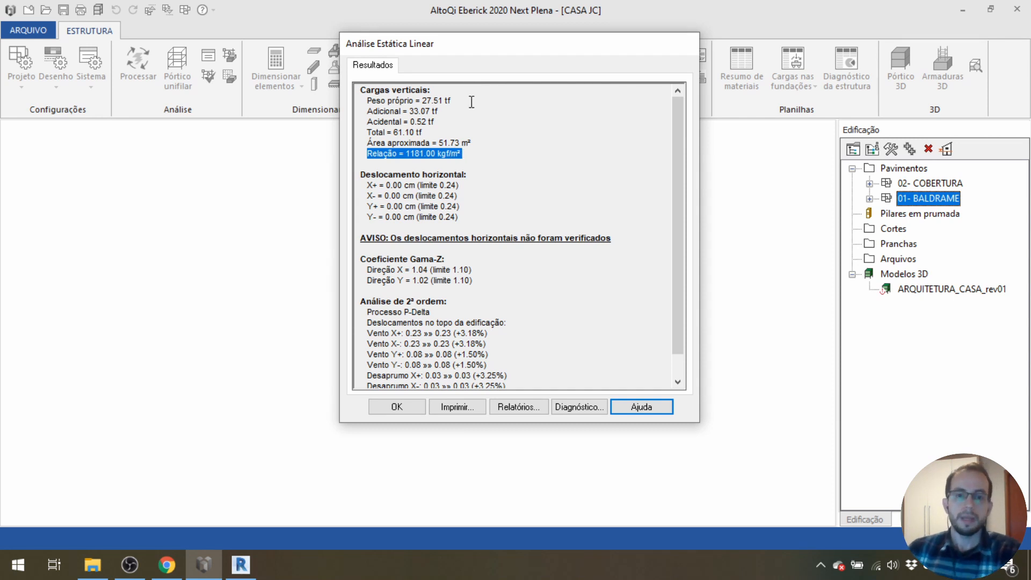
Recheck the Relação value against the other vertical loads and close the linear static analysis results.
left_click_drag(487, 43, 434, 56)
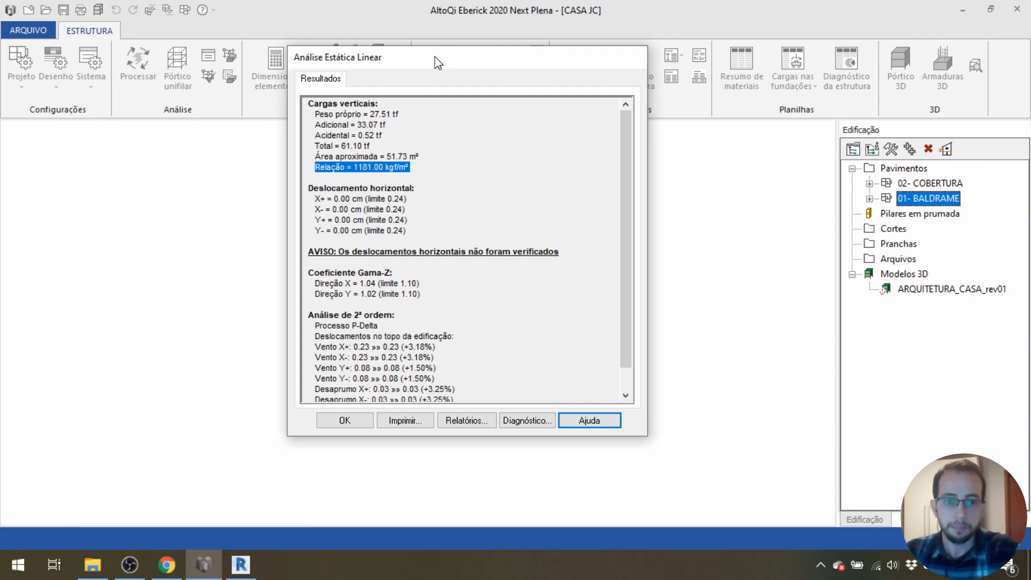
left_click(369, 176)
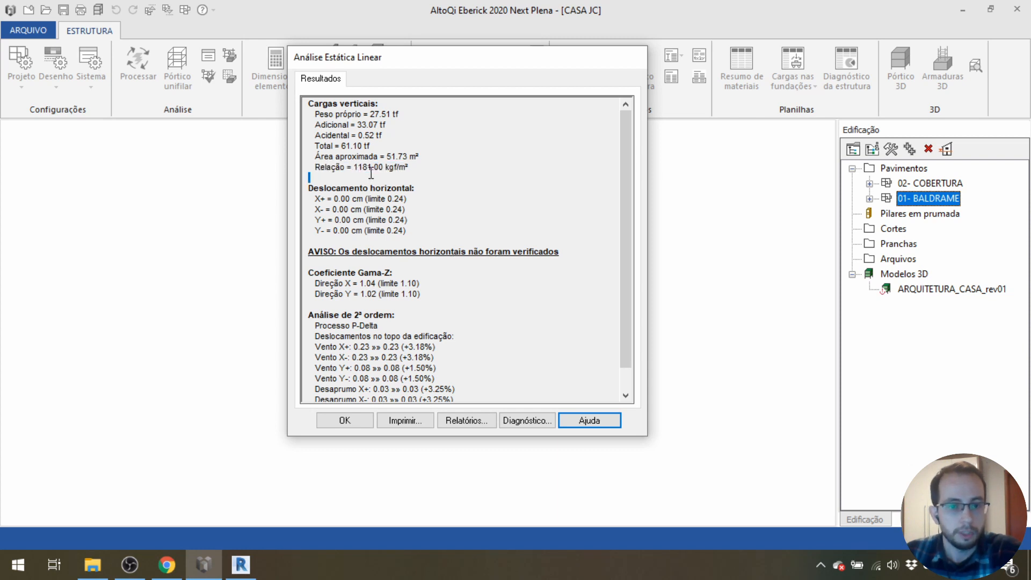
left_click_drag(426, 168, 299, 177)
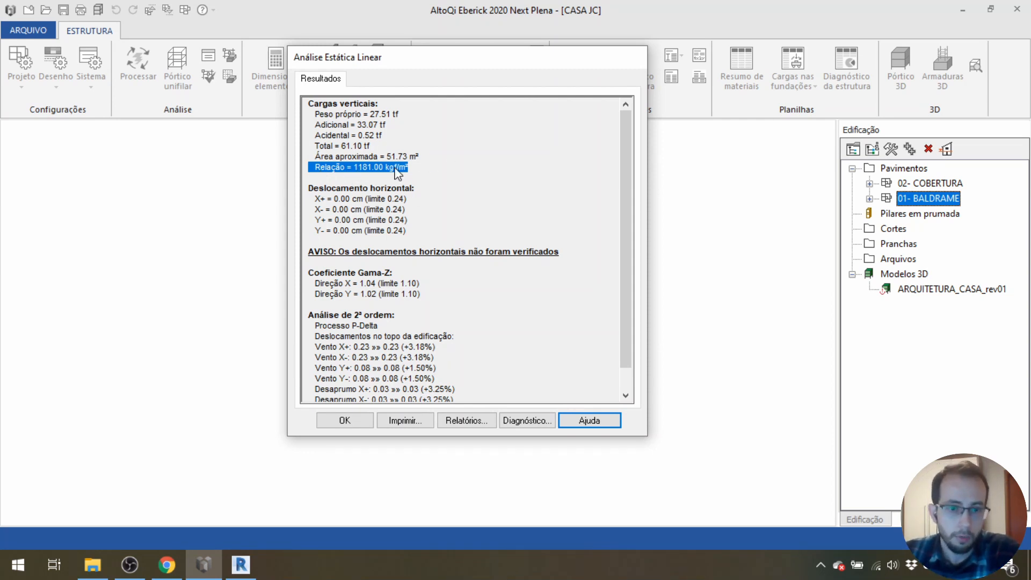
left_click_drag(460, 64, 460, 93)
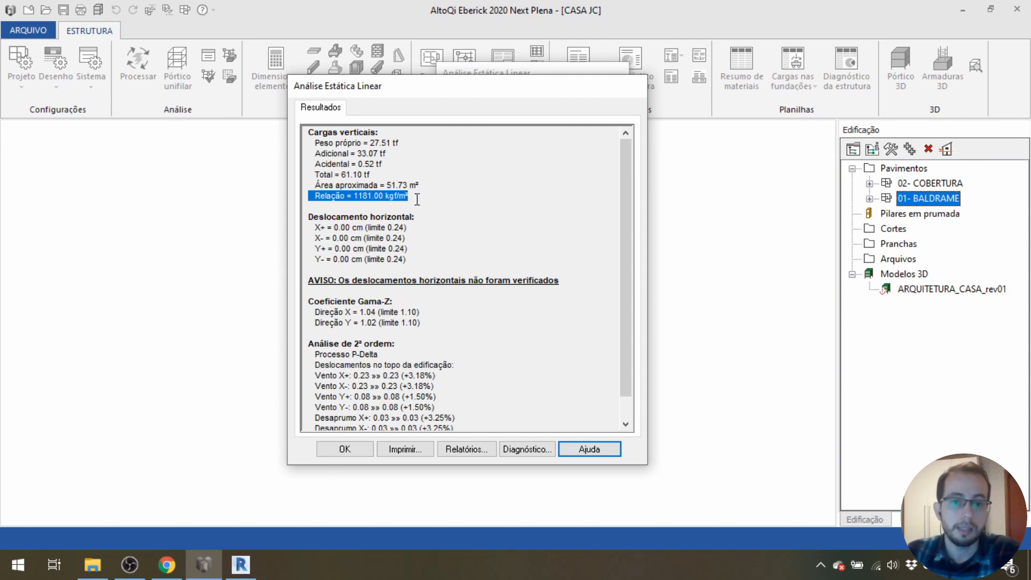
left_click_drag(417, 199, 305, 197)
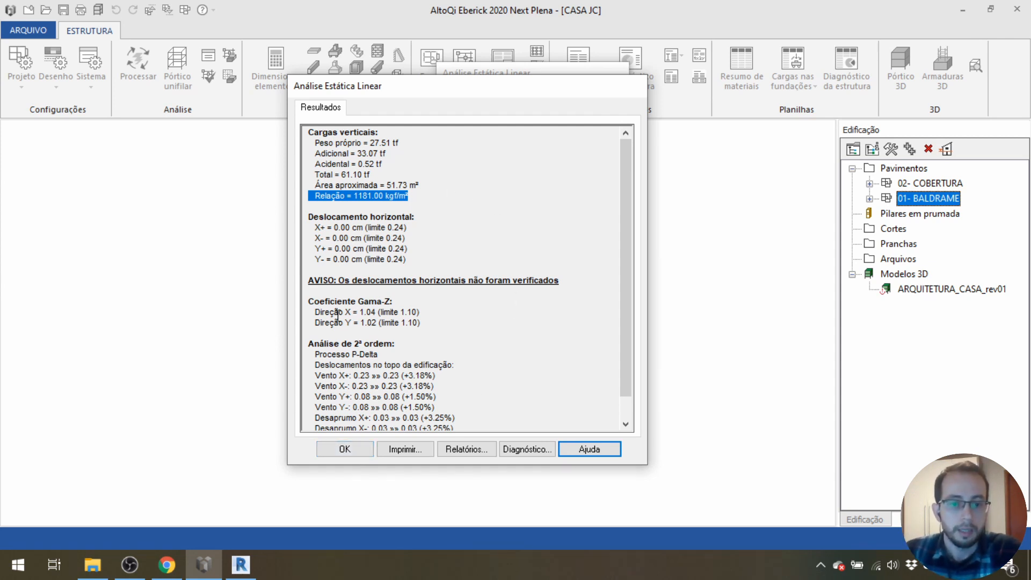
left_click(345, 451)
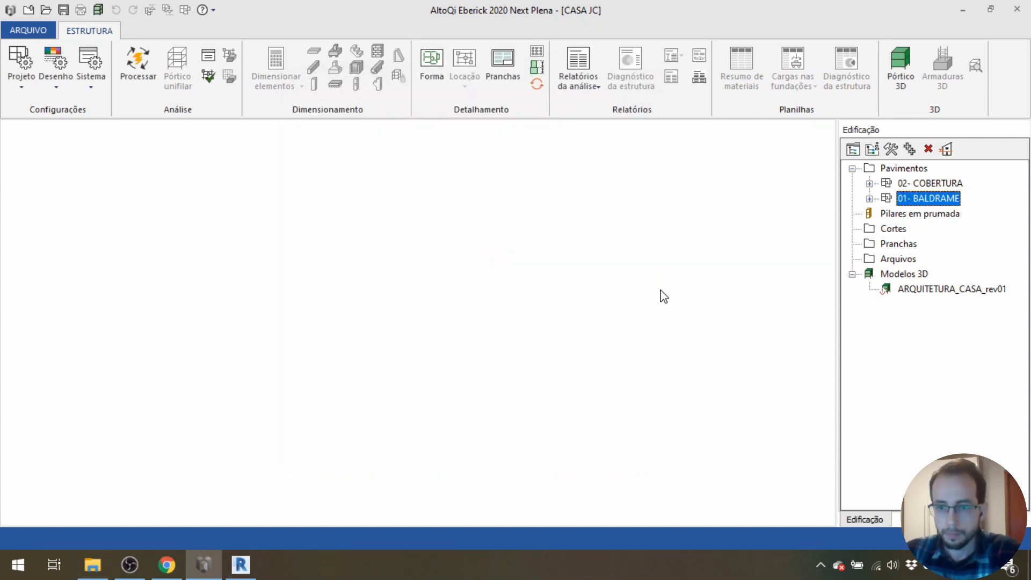
Expand the 01- BALDRAME and 02- COBERTURA floors and look through their Lajes, Pilares, Vigas and Sapatas element groups.
left_click(869, 199)
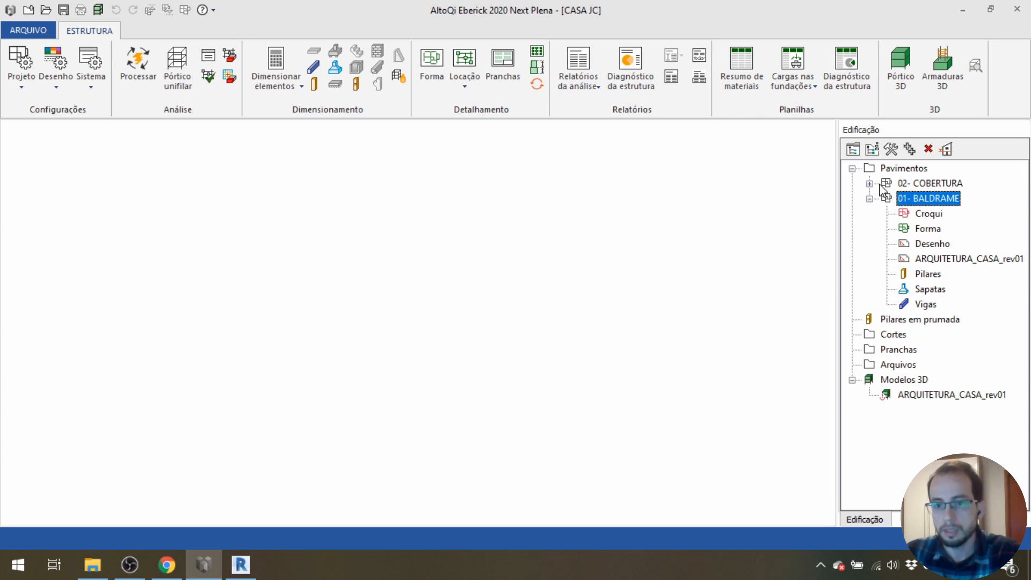
left_click(869, 184)
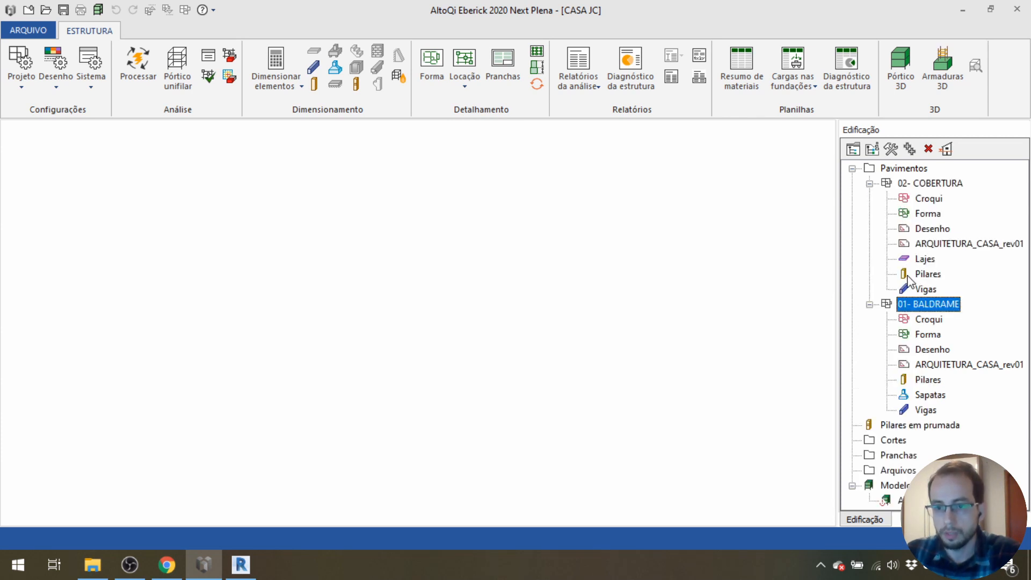
left_click(925, 259)
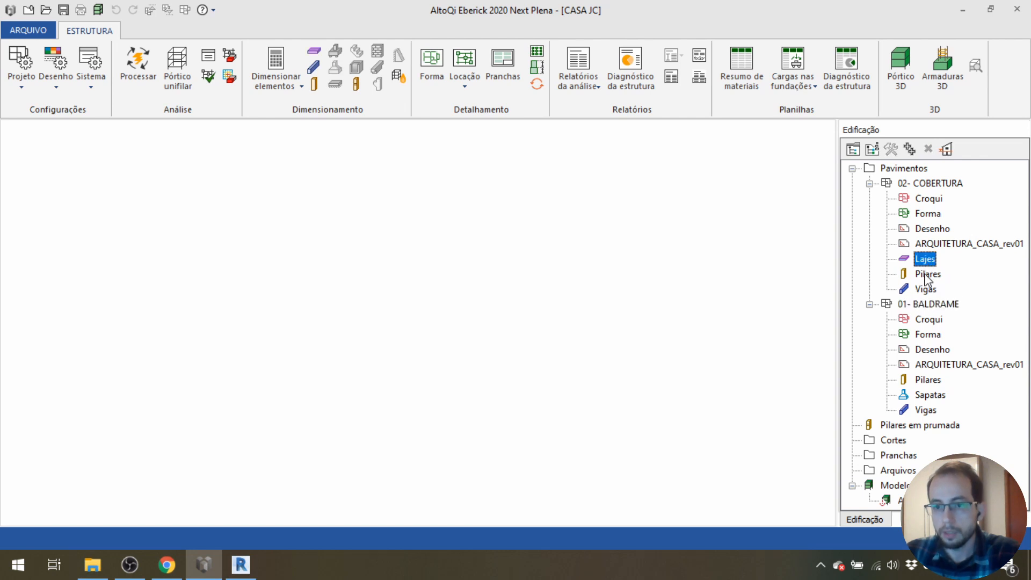
left_click(927, 274)
left_click(926, 290)
left_click(928, 261)
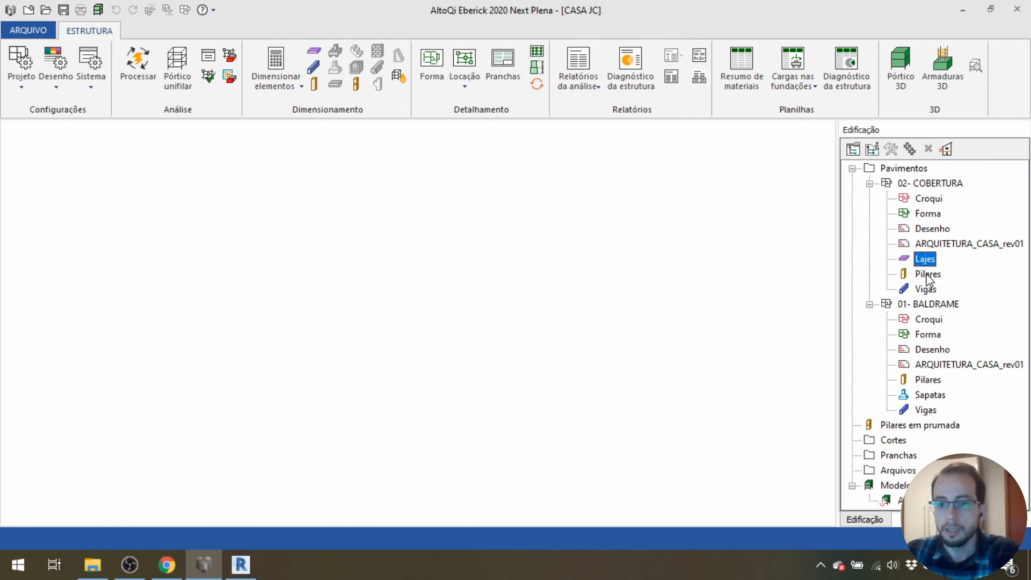
left_click(928, 275)
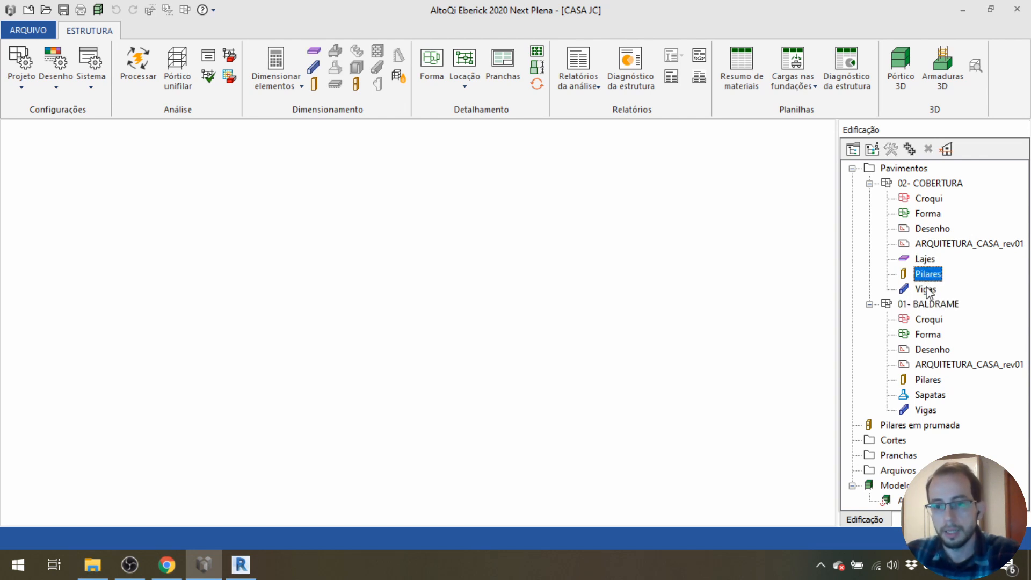
left_click(927, 290)
left_click(924, 396)
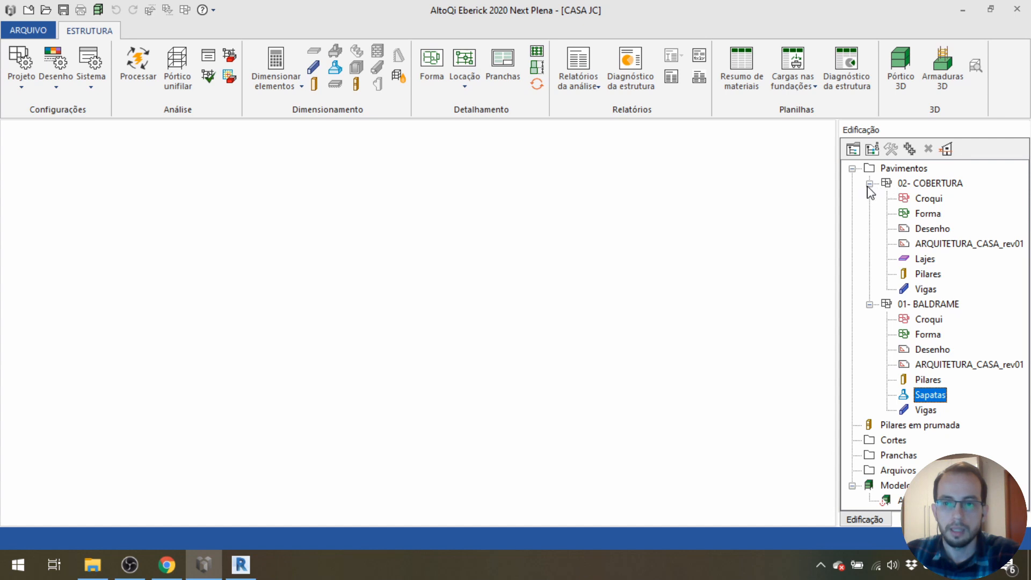
Open the Pórtico 3D view and inspect the structure from several angles, including the foundations under the columns.
left_click(902, 73)
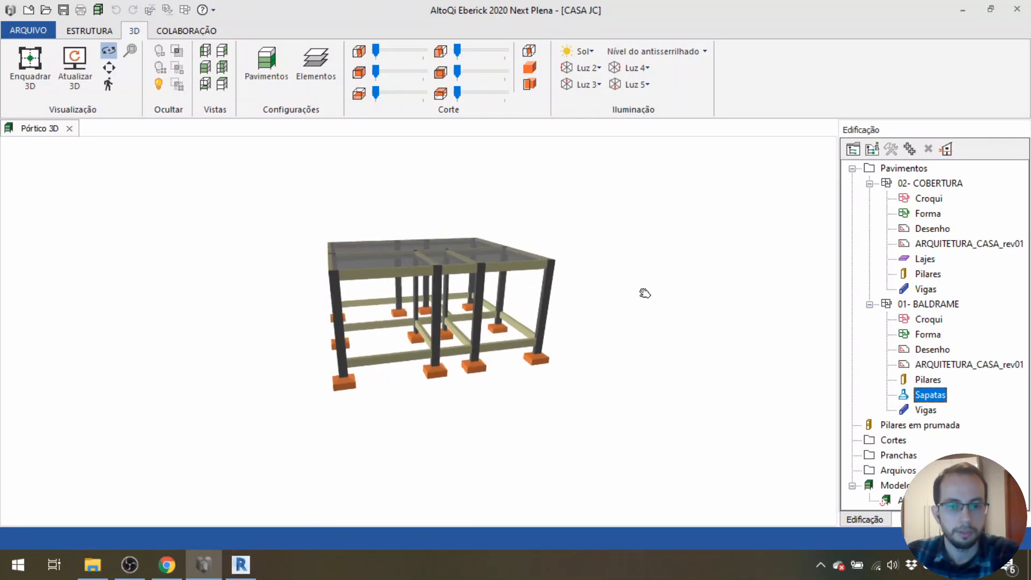
left_click_drag(481, 275, 653, 174)
left_click_drag(366, 241, 434, 257)
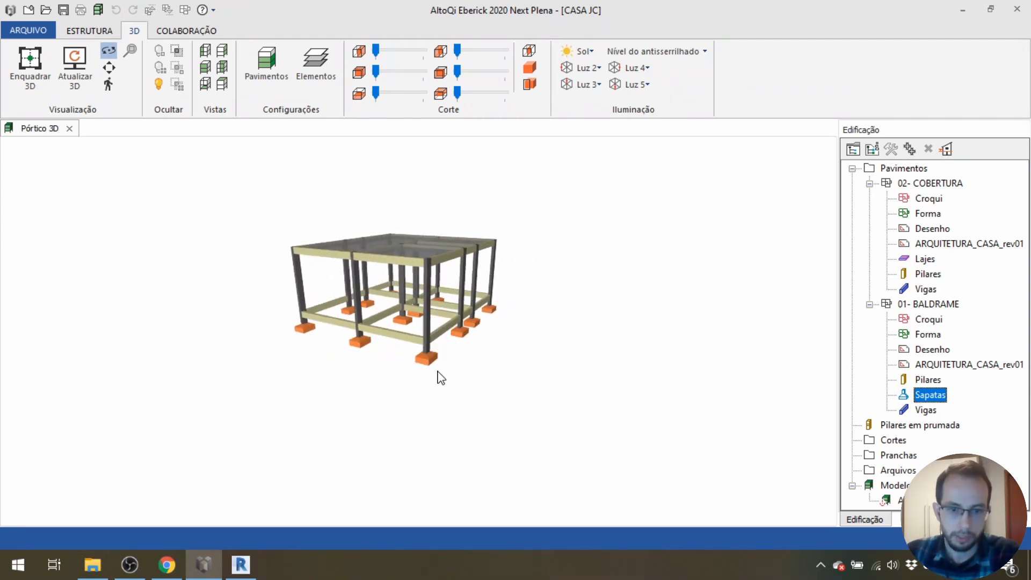
scroll(440, 378, "up", 3)
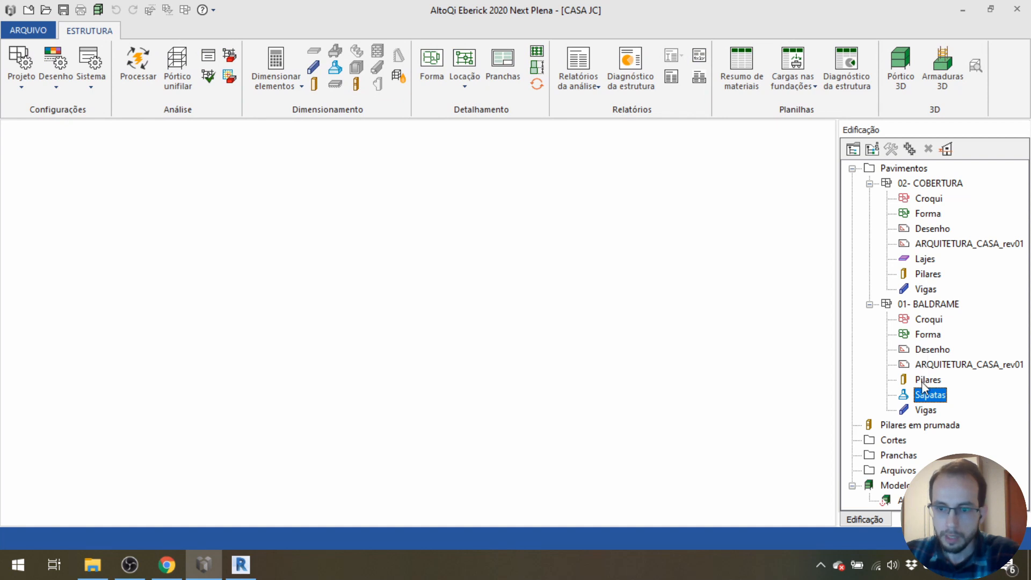
Open the beams of floor 01- BALDRAME and compare the loading diagrams of V1, V2, V4 and V7.
left_click(924, 413)
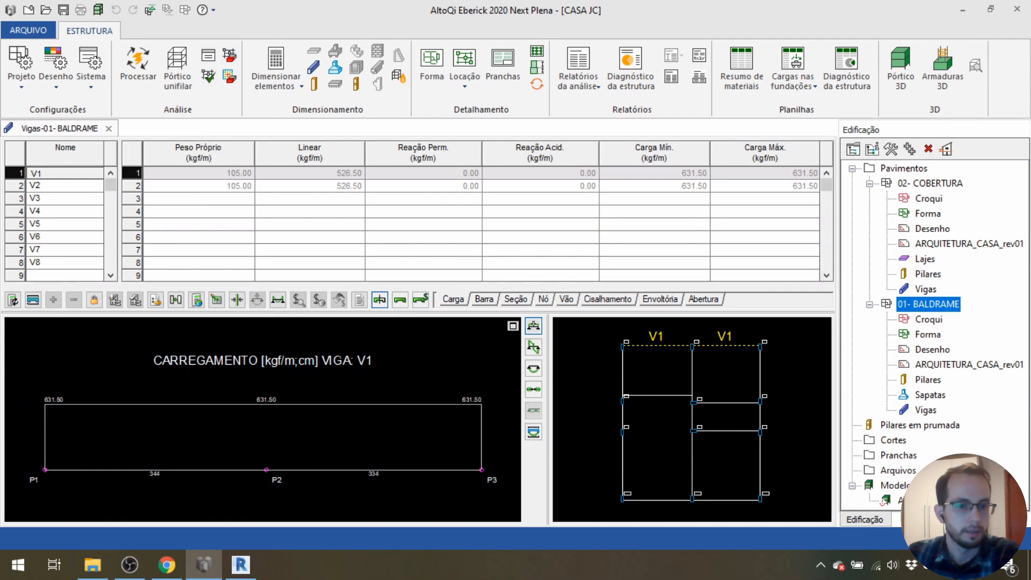
left_click(73, 185)
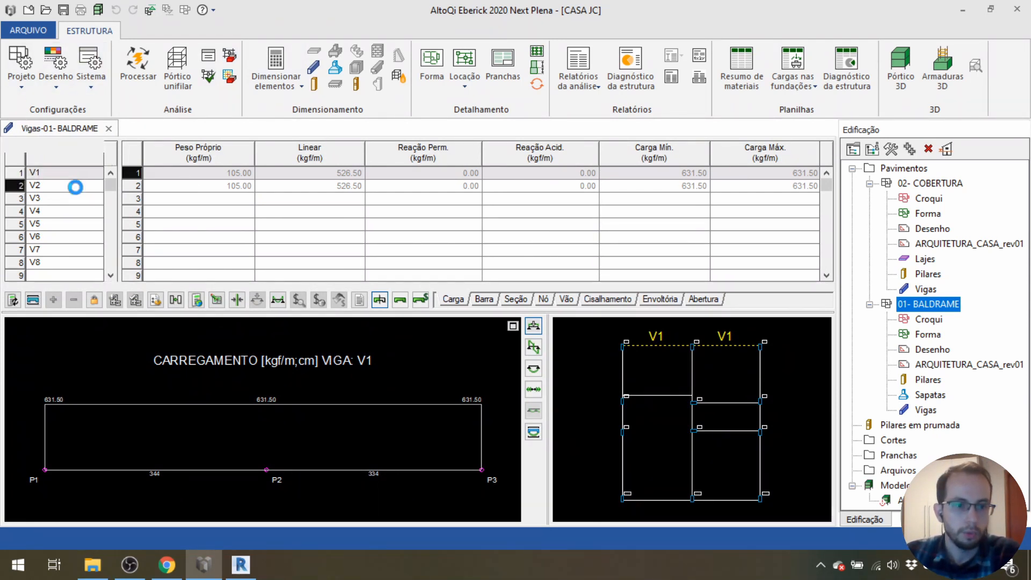
left_click(74, 211)
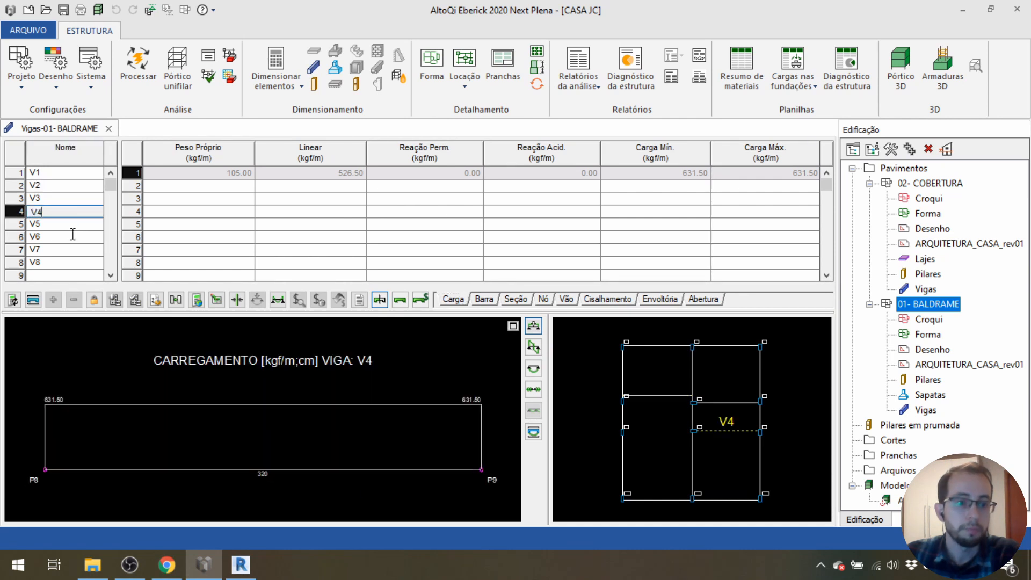
left_click(73, 173)
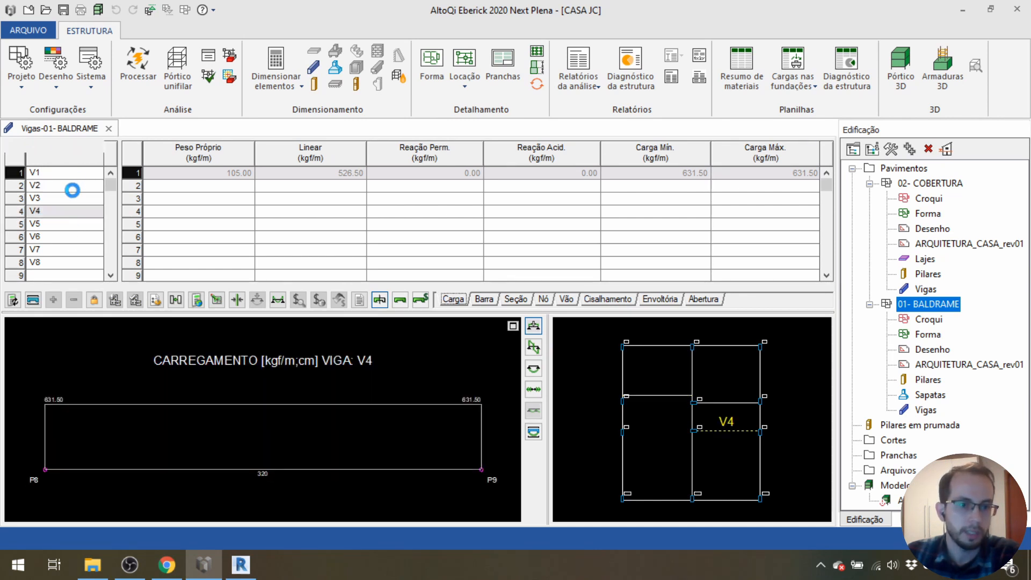
left_click(651, 395)
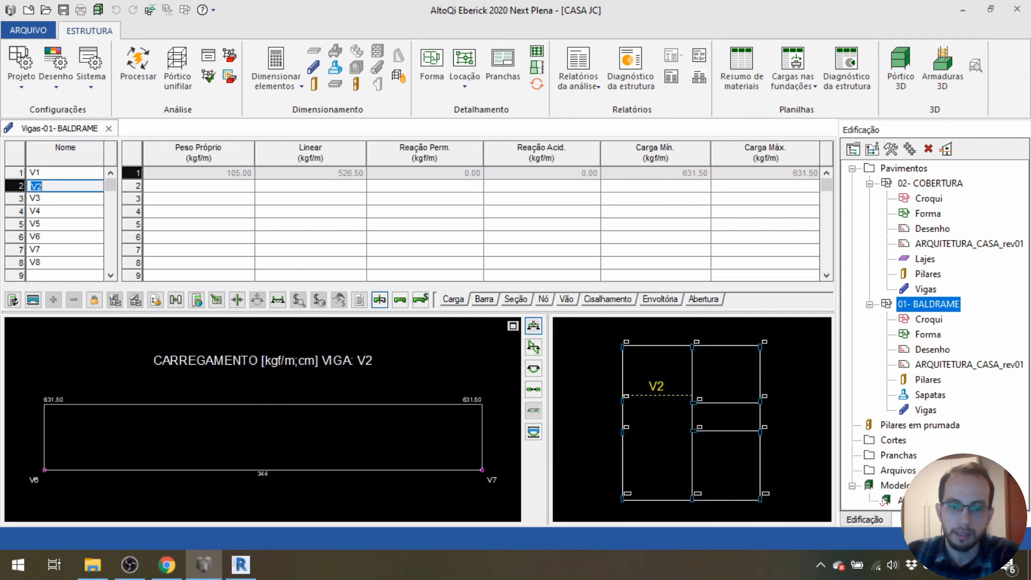
left_click(729, 430)
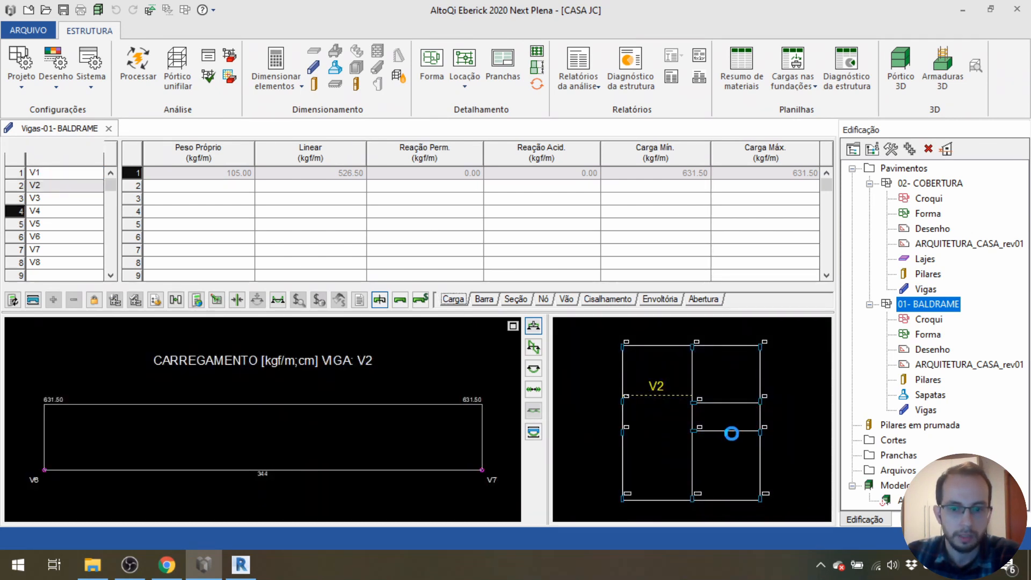
left_click(692, 470)
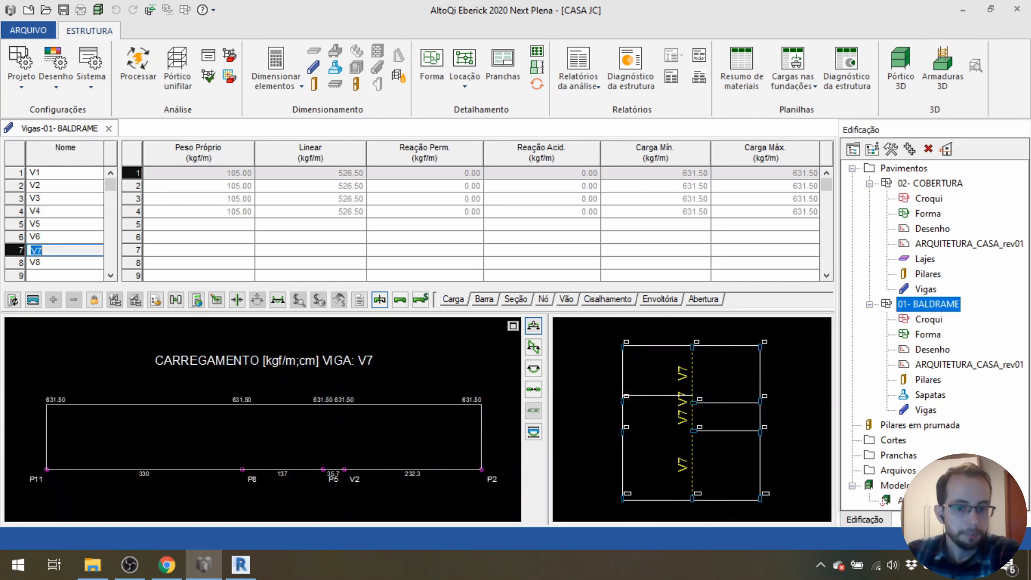
Display the moment and reinforcement diagram for the 01- BALDRAME beams and check V7, V1 and V2.
left_click(534, 433)
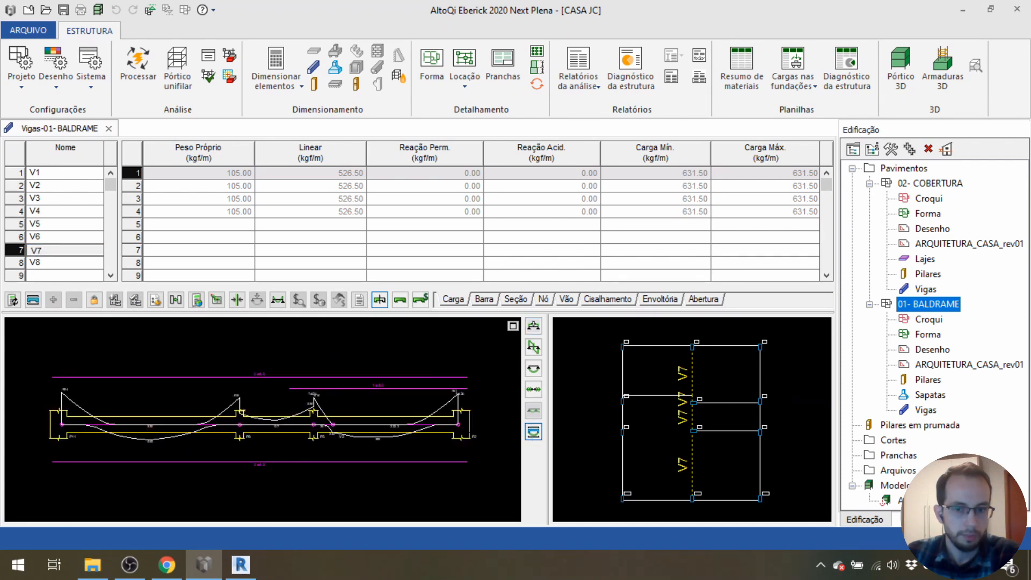
left_click(648, 344)
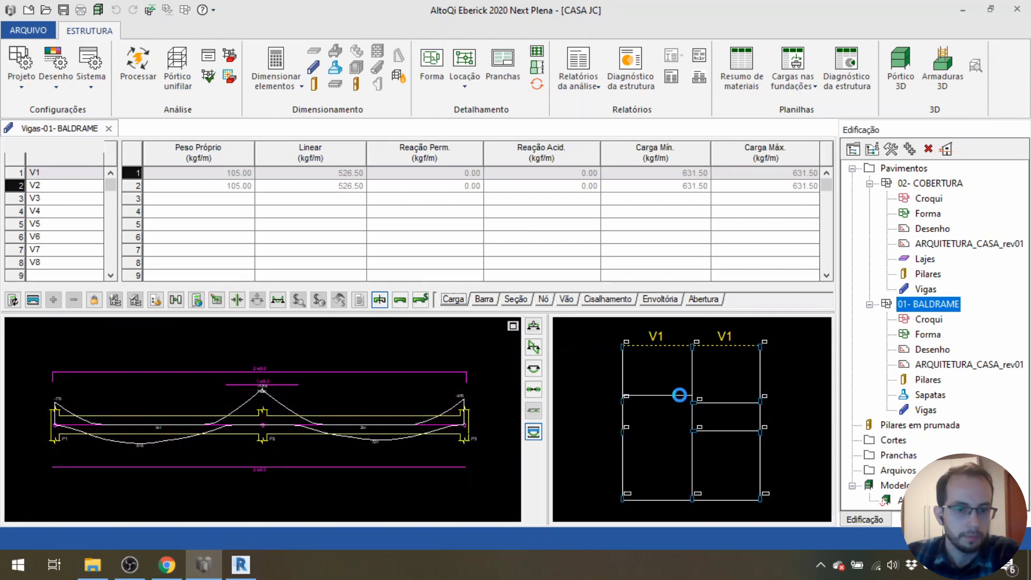
left_click(679, 396)
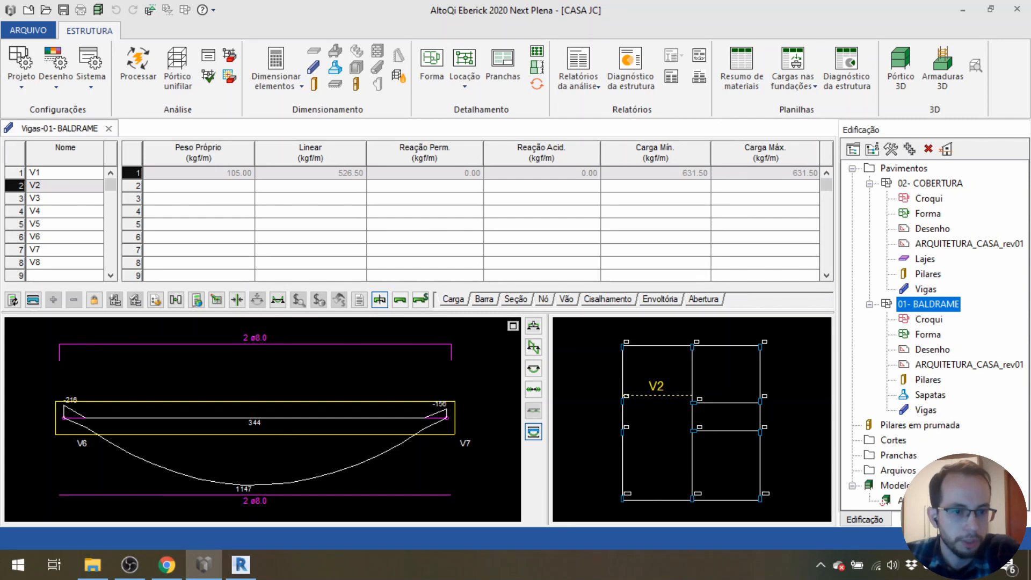
Open the detailing drawing of beam V2, highlight its N1 stirrup label to locate it in the section, and clear the selection.
left_click(37, 301)
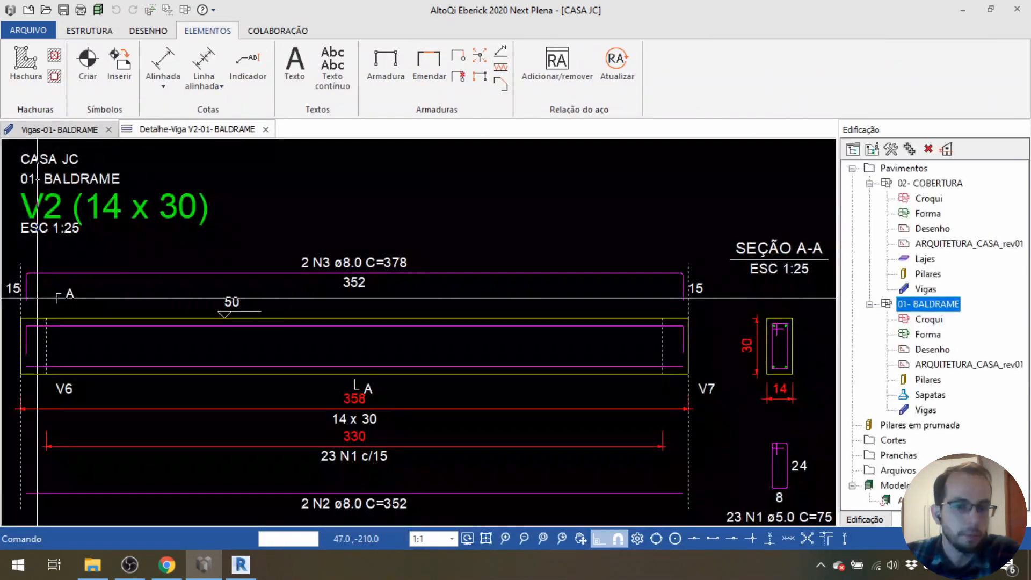
middle_click_drag(194, 420, 210, 392)
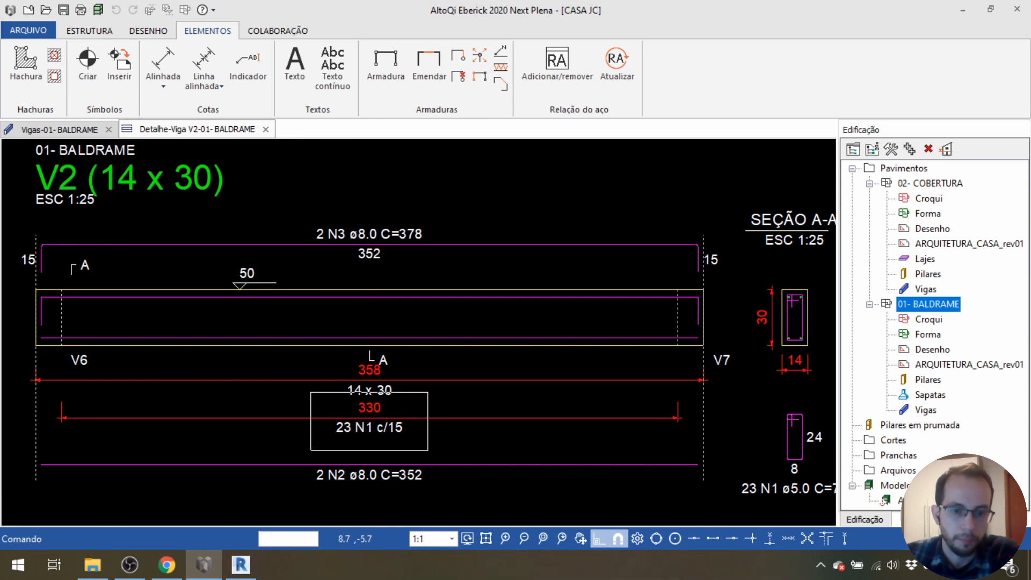
left_click(354, 427)
middle_click_drag(367, 432, 299, 403)
middle_click_drag(730, 476, 630, 454)
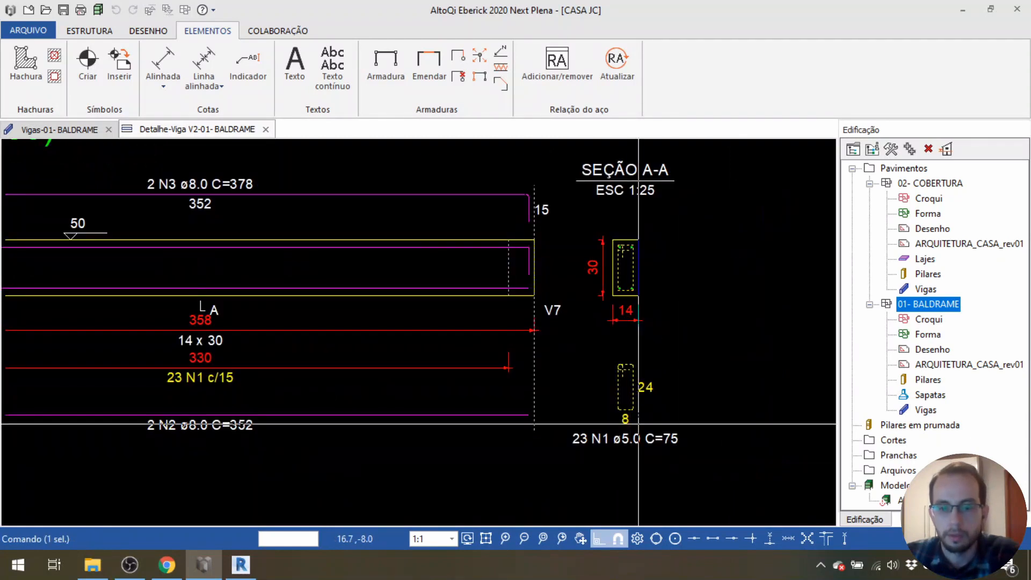
key("Escape")
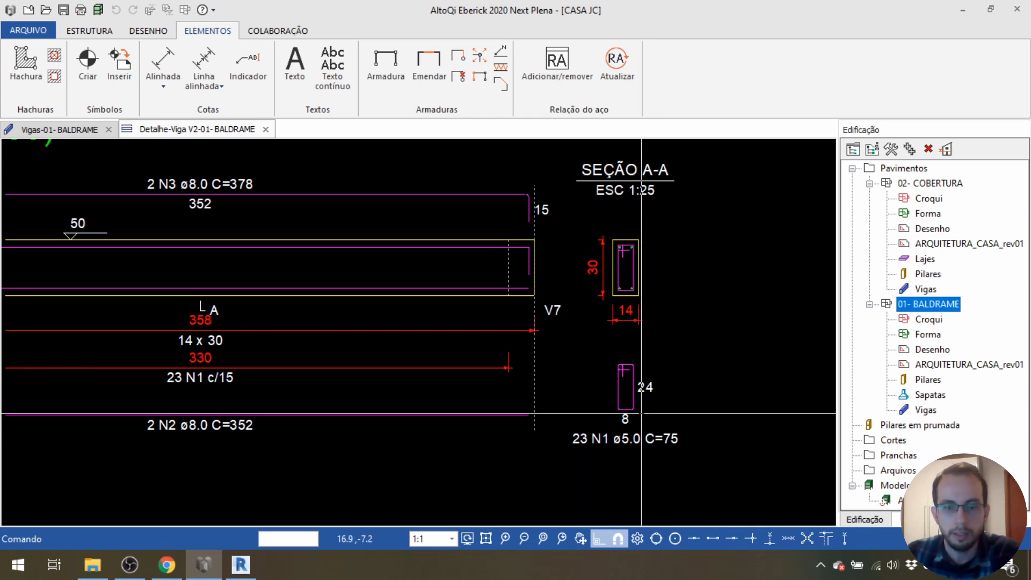
Examine the stirrup dimensions, section A-A and longitudinal bars in the V2 detailing drawing, and close the drawing.
scroll(636, 431, "up", 2)
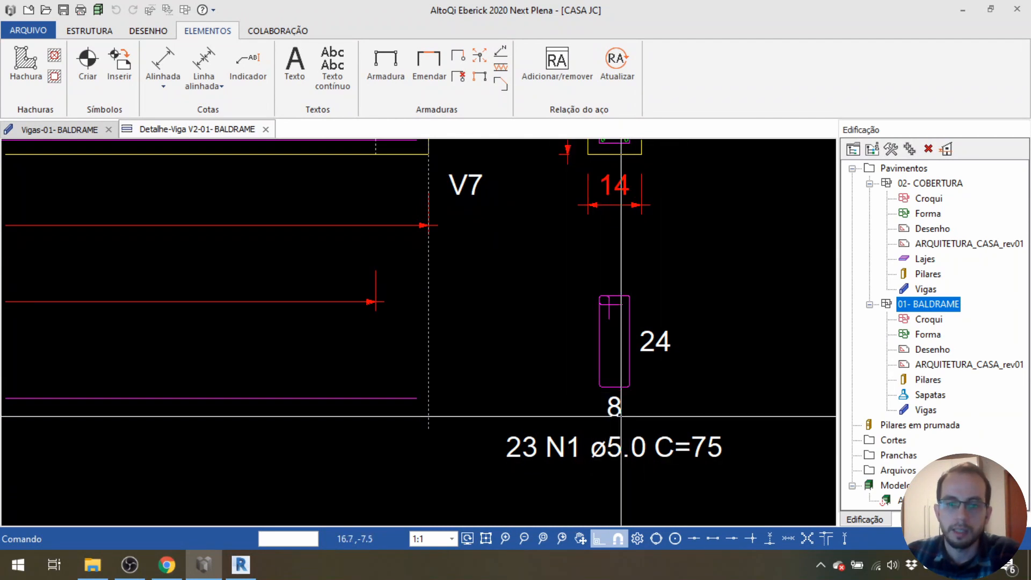
scroll(680, 369, "down", 1)
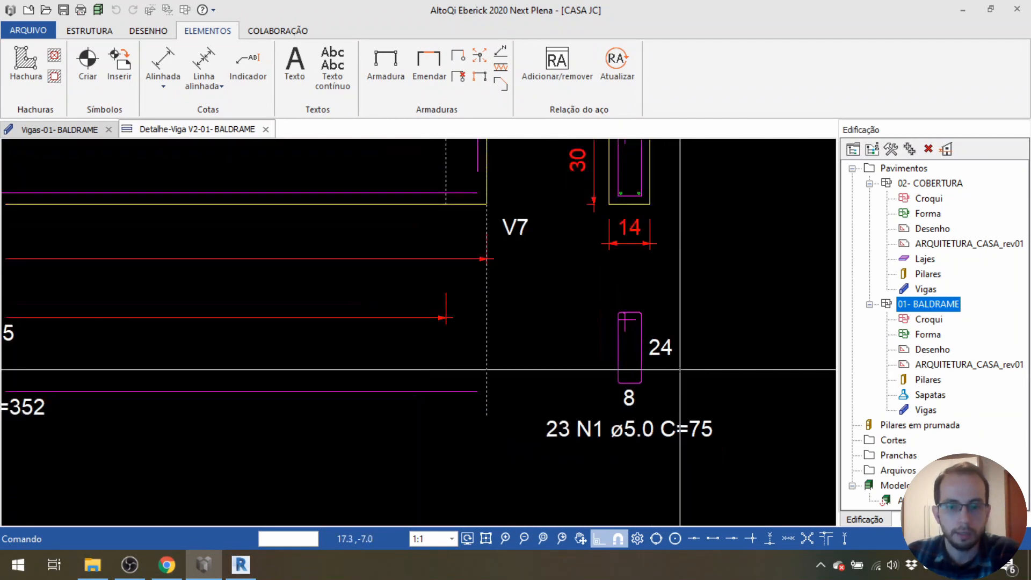
scroll(680, 370, "down", 1)
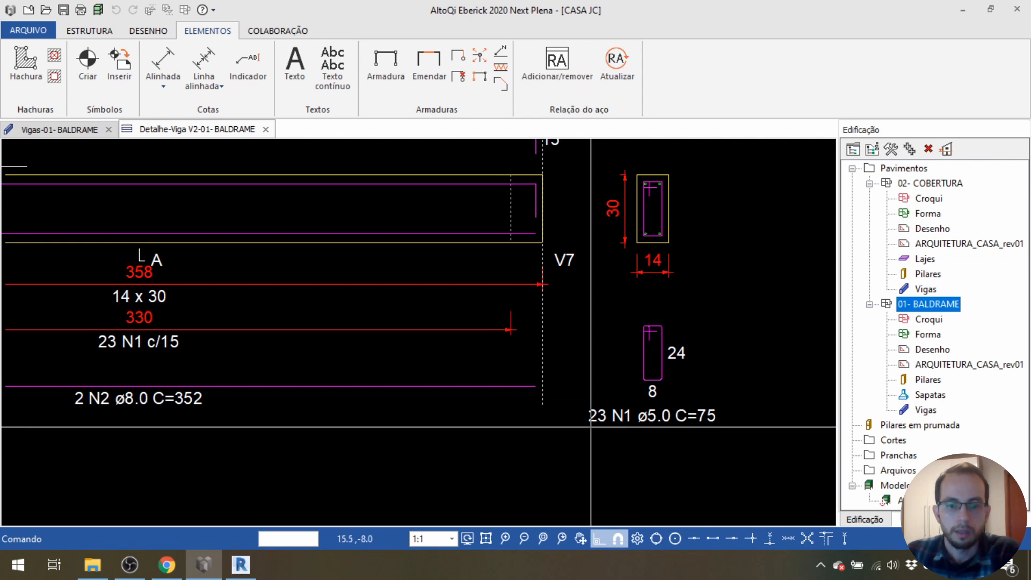
mouse_move(593, 414)
middle_mouse_down()
mouse_move(727, 436)
mouse_move(285, 375)
mouse_move(525, 411)
middle_mouse_up()
scroll(558, 443, "down", 1)
middle_click_drag(248, 373, 443, 406)
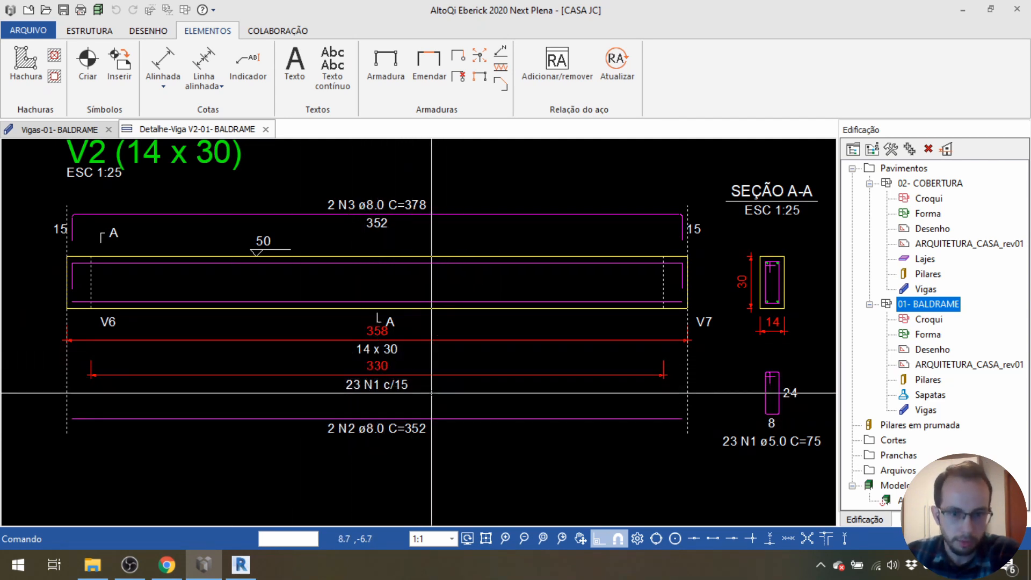
middle_click_drag(618, 407, 459, 388)
middle_click_drag(617, 420, 522, 410)
scroll(529, 414, "up", 1)
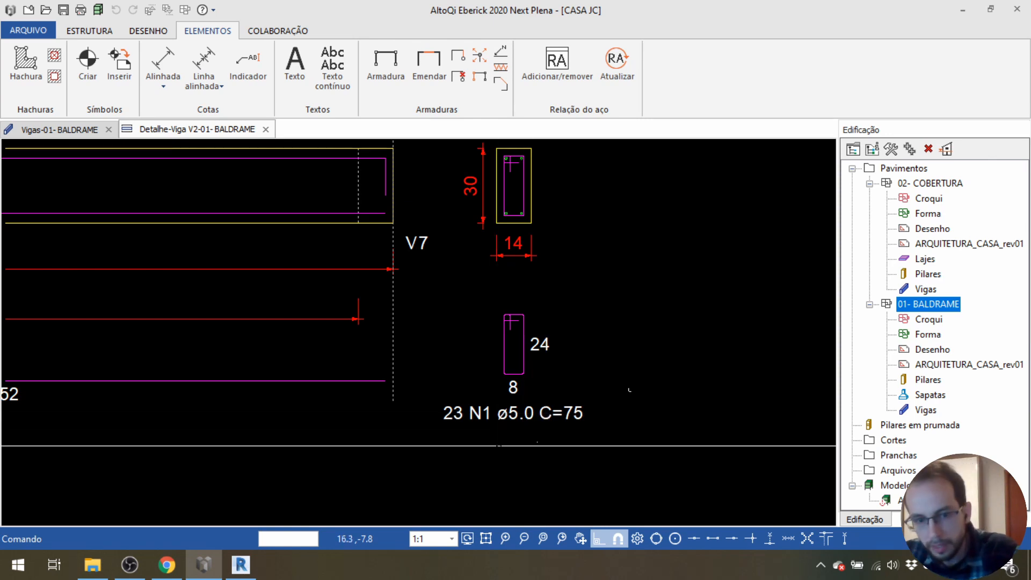
middle_click_drag(405, 398, 541, 398)
scroll(534, 400, "down", 2)
middle_click_drag(348, 364, 364, 401)
middle_click_drag(184, 217, 298, 255)
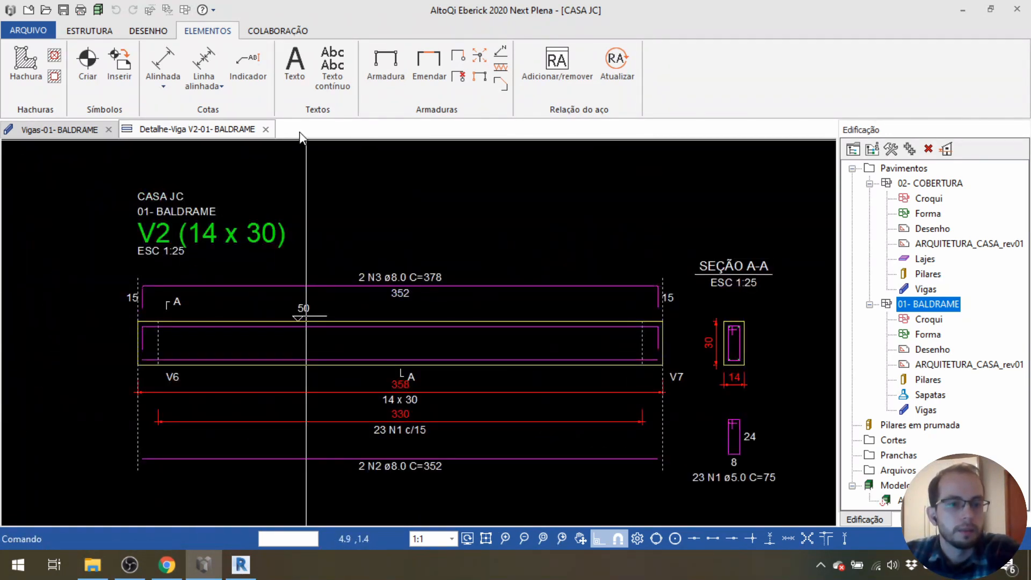
left_click(266, 129)
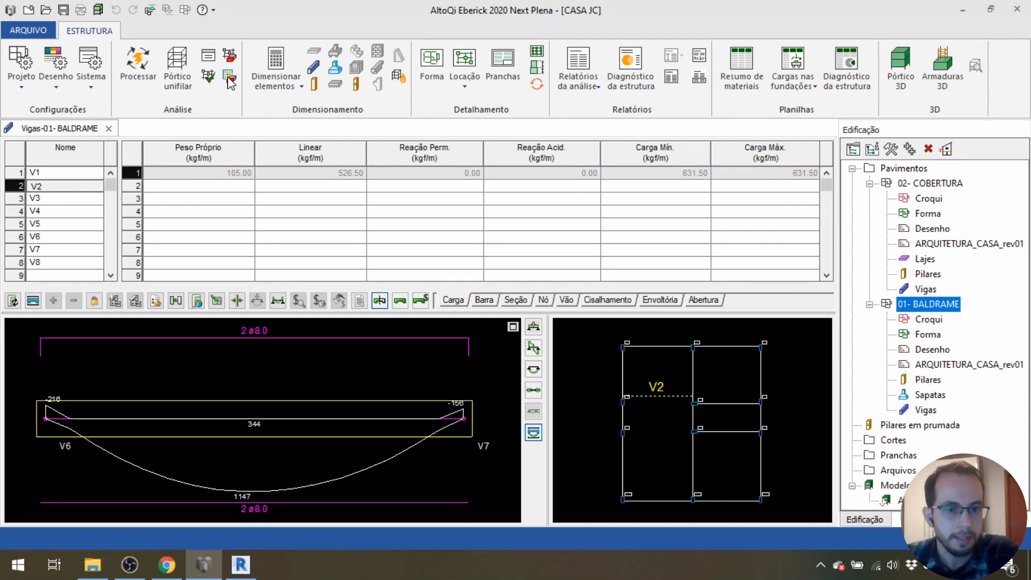
Review the moment and reinforcement diagrams of the 01- BALDRAME beams V3, V5 and V7.
left_click(59, 200)
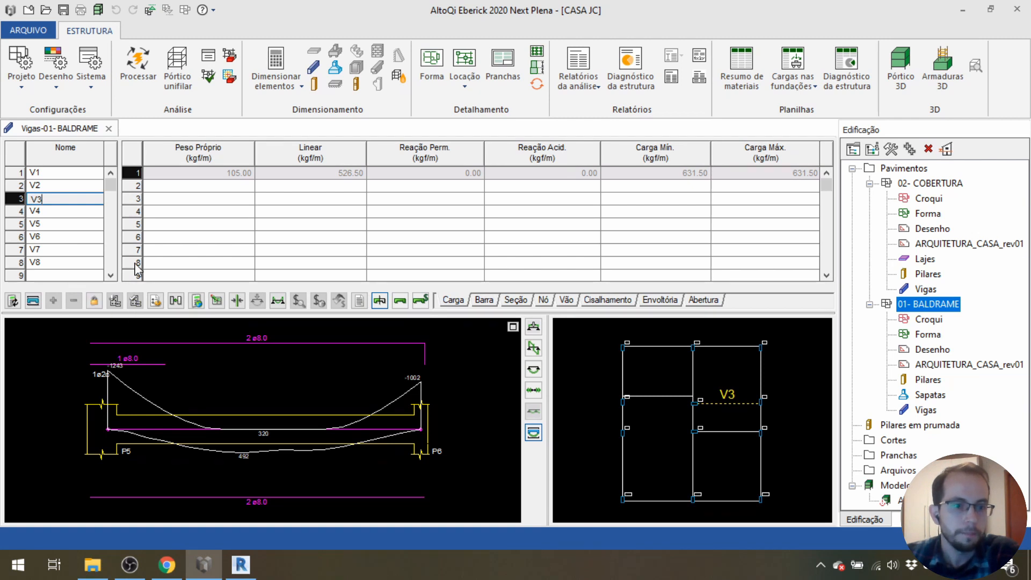
left_click(69, 223)
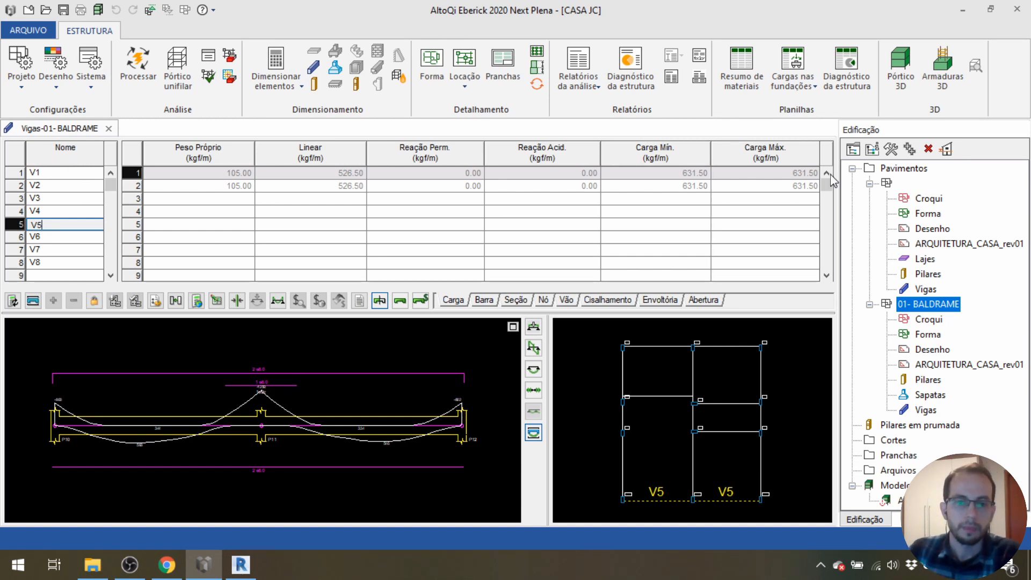
left_click(75, 250)
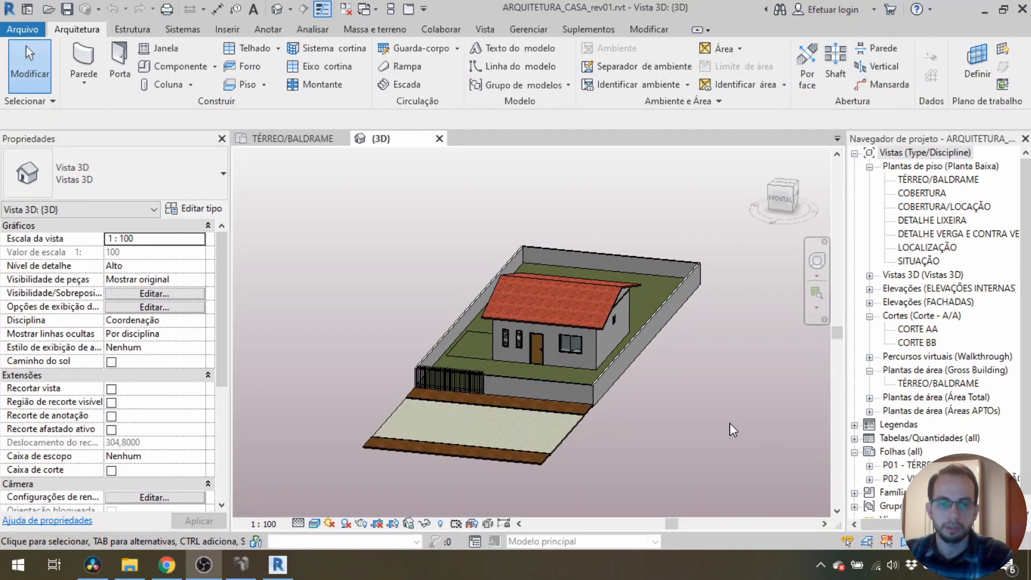
left_click(680, 445)
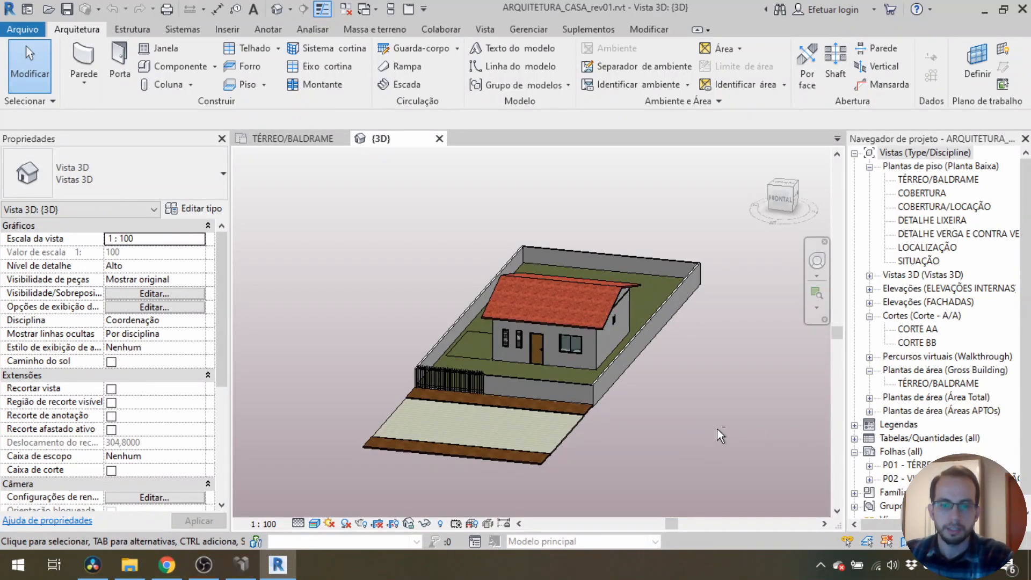